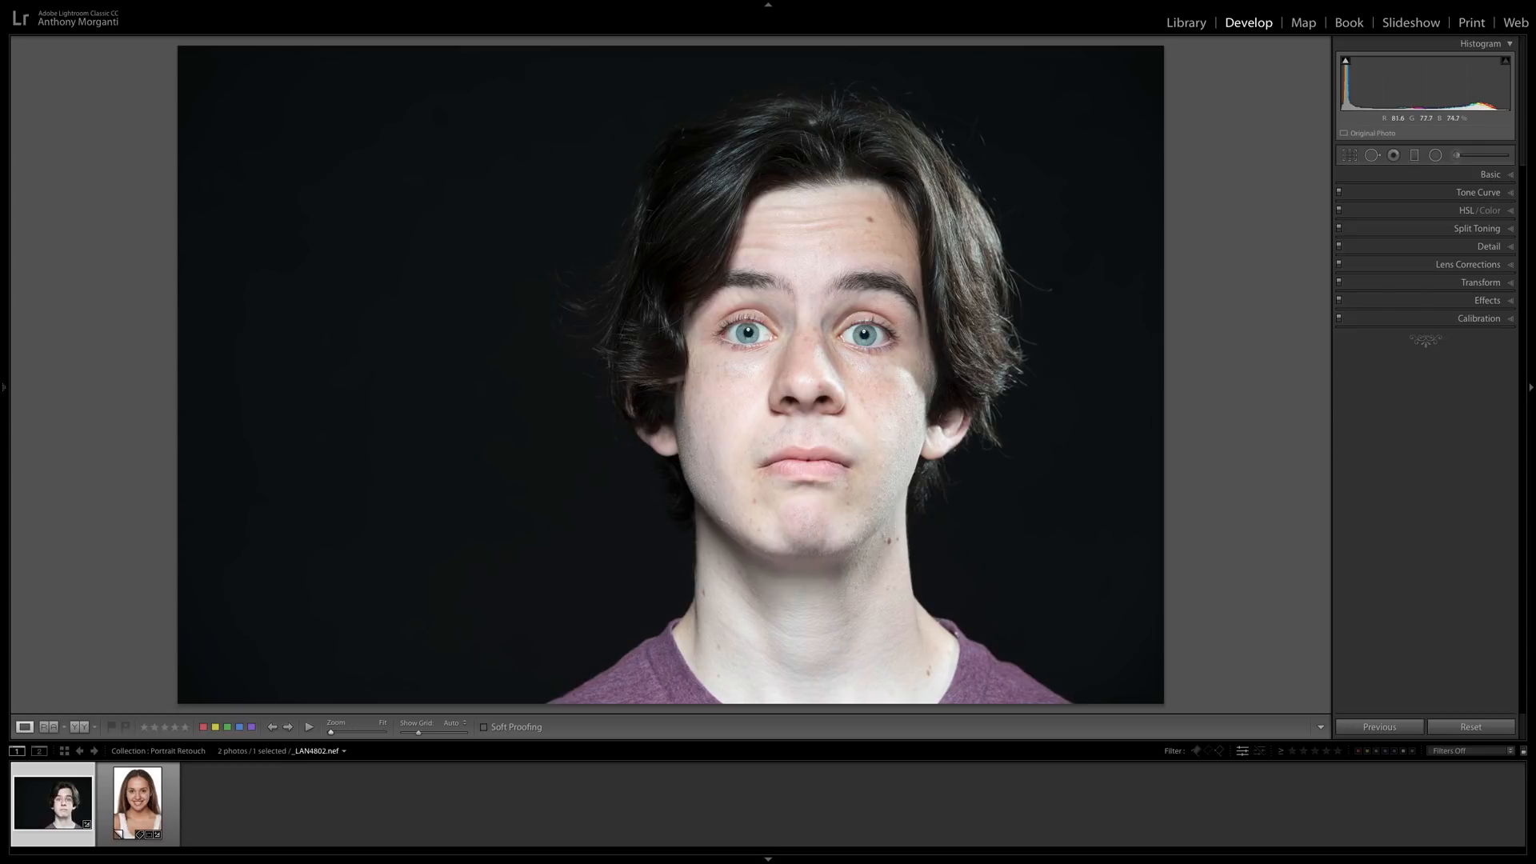
# Open the young man's portrait and set up the Spot Removal tool in Heal mode with a feather of 81.
pyautogui.click(144, 792)
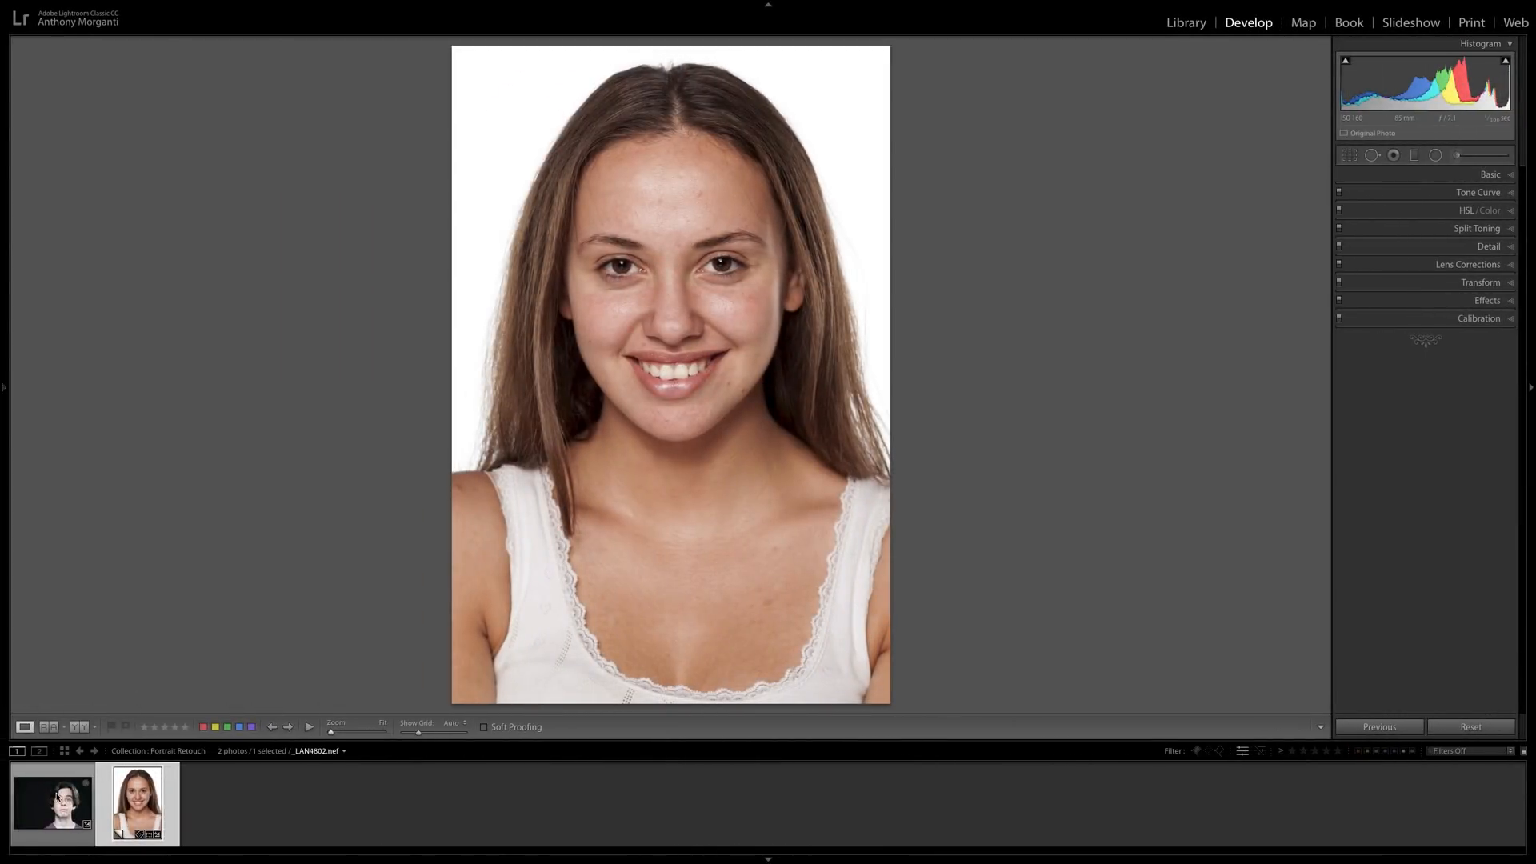
pyautogui.click(58, 797)
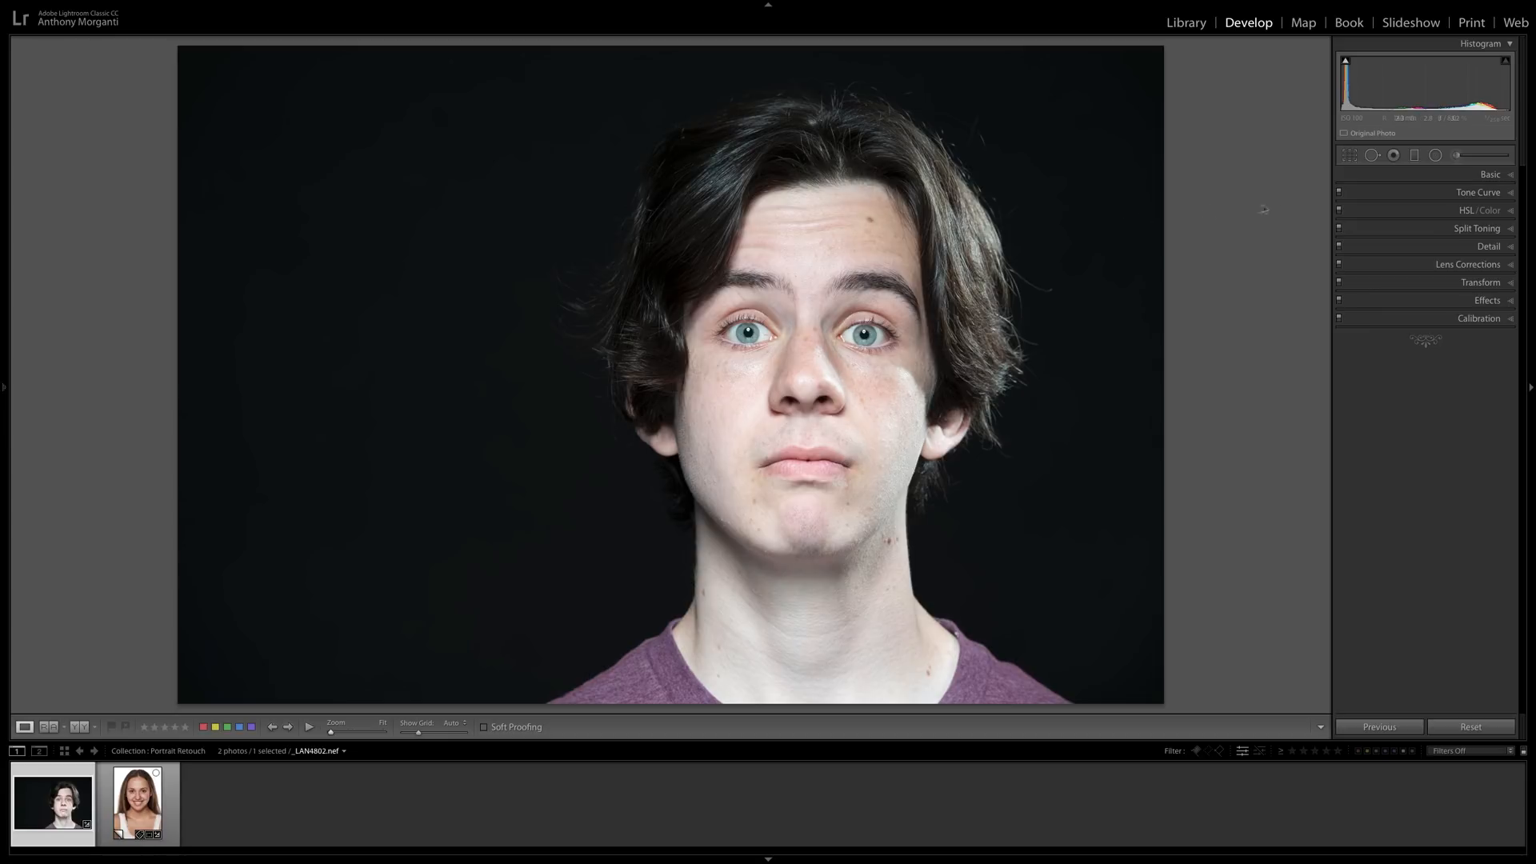
pyautogui.click(1373, 155)
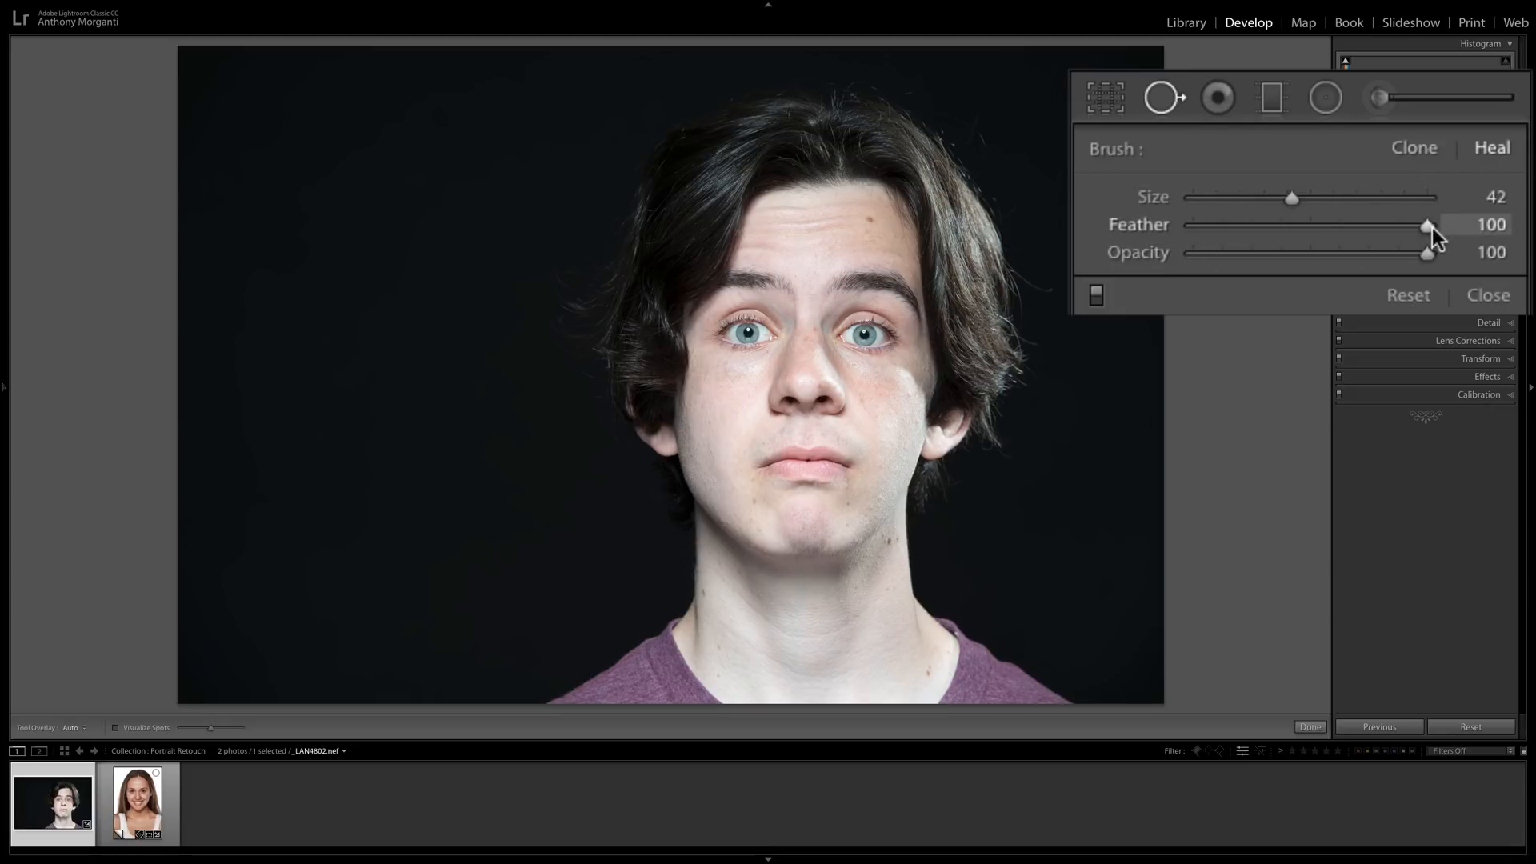
pyautogui.moveTo(1428, 226); pyautogui.dragTo(1383, 221)
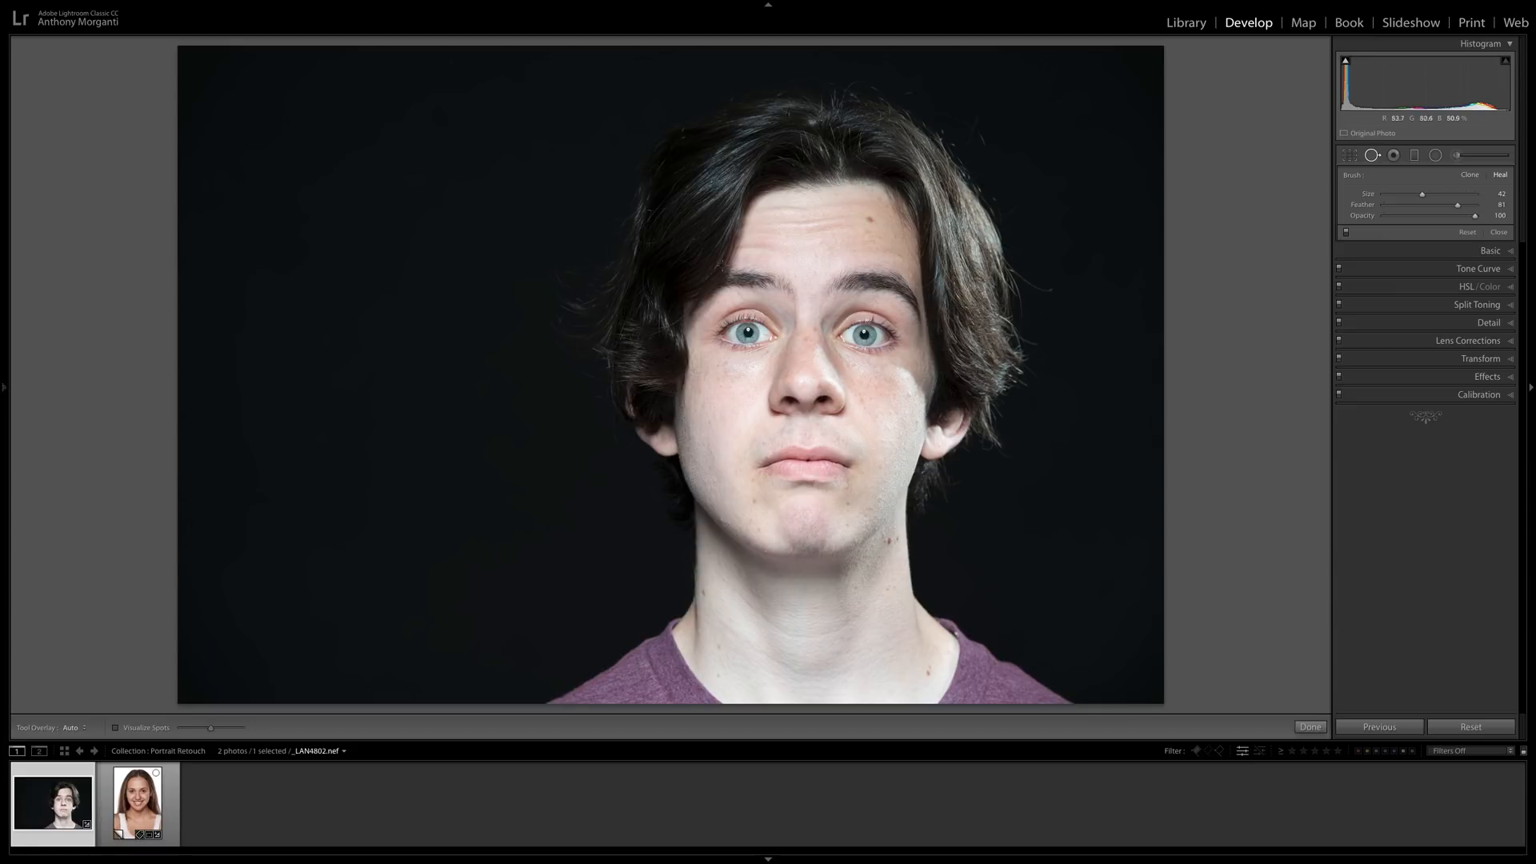
# Heal the large mole on the forehead with a size 71 spot and move its source to clean skin beside it.
pyautogui.moveTo(4, 160)
pyautogui.click(824, 247)
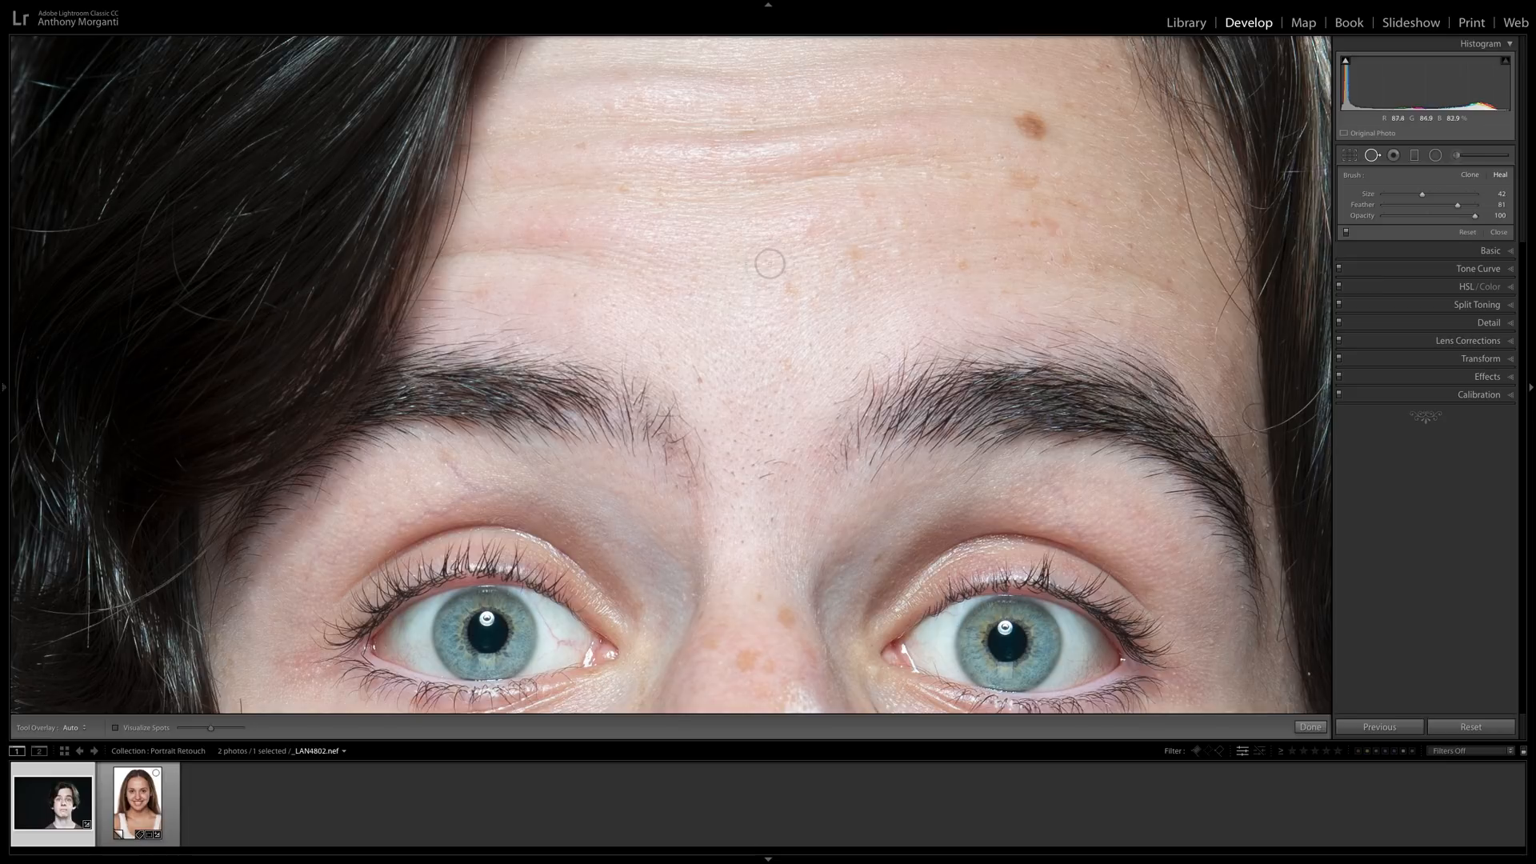
pyautogui.moveTo(806, 223); pyautogui.dragTo(723, 395)
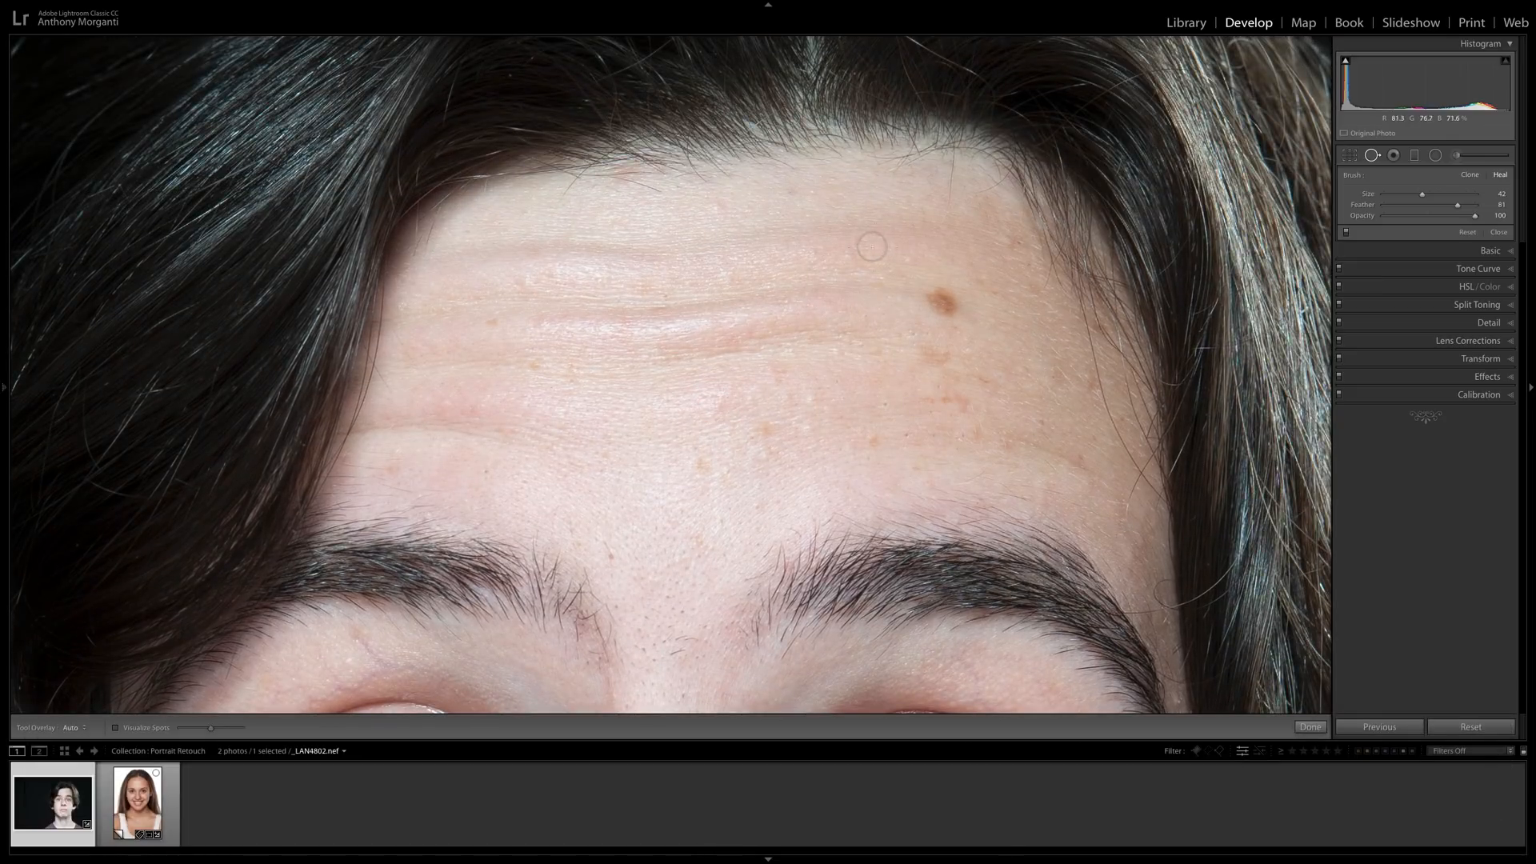
pyautogui.scroll(5, 870, 246)
pyautogui.scroll(2, 942, 302)
pyautogui.scroll(-2, 943, 302)
pyautogui.click(942, 303)
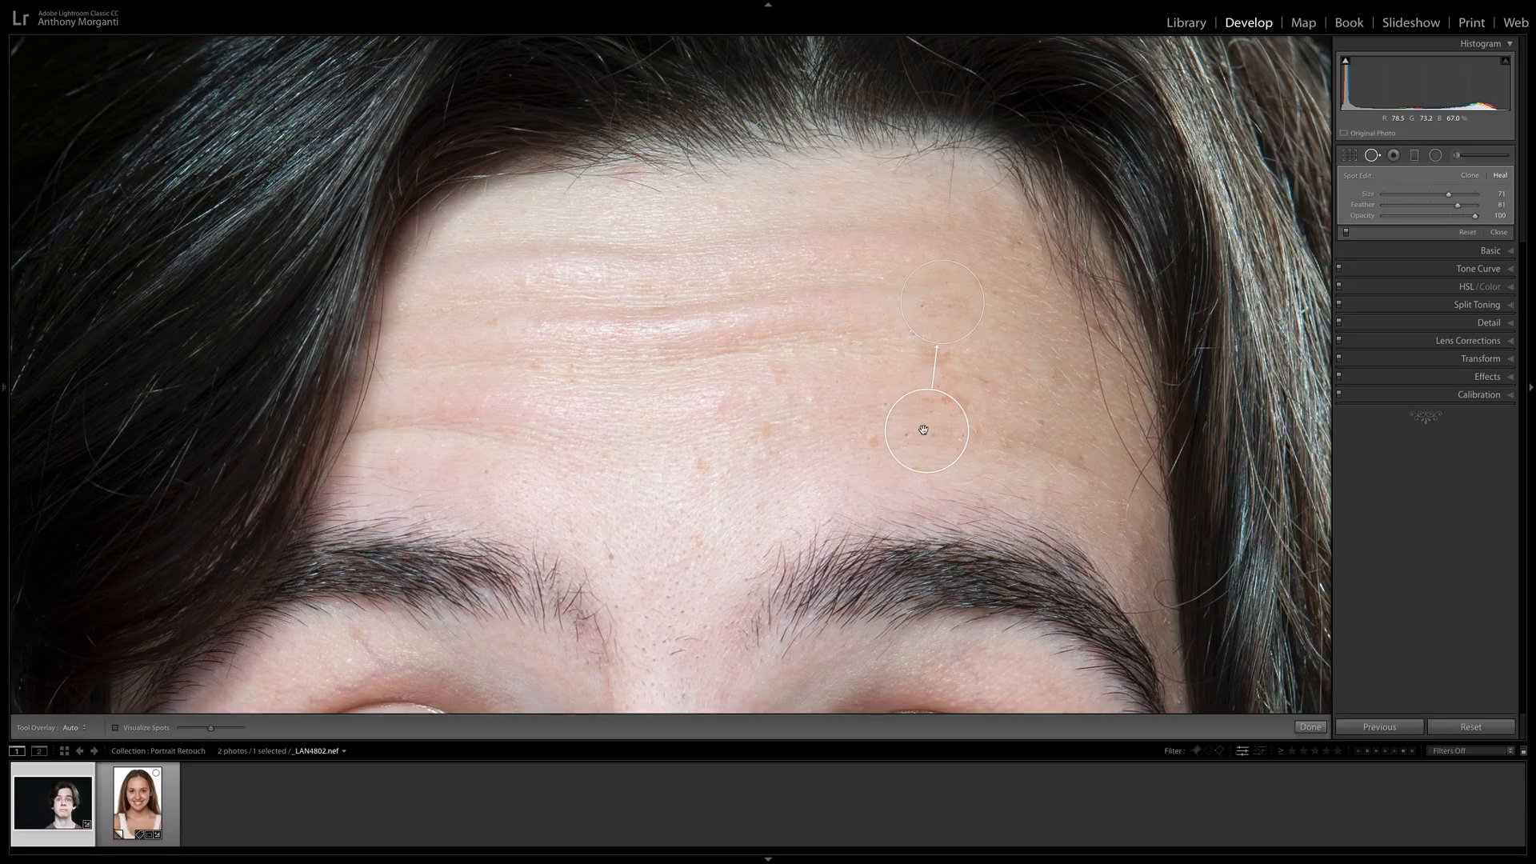
pyautogui.moveTo(923, 436)
pyautogui.mouseDown()
pyautogui.moveTo(861, 387)
pyautogui.moveTo(864, 365)
pyautogui.mouseUp()
# Heal the small blemishes scattered across the forehead and between the eyebrows using a smaller spot size.
pyautogui.press(']')
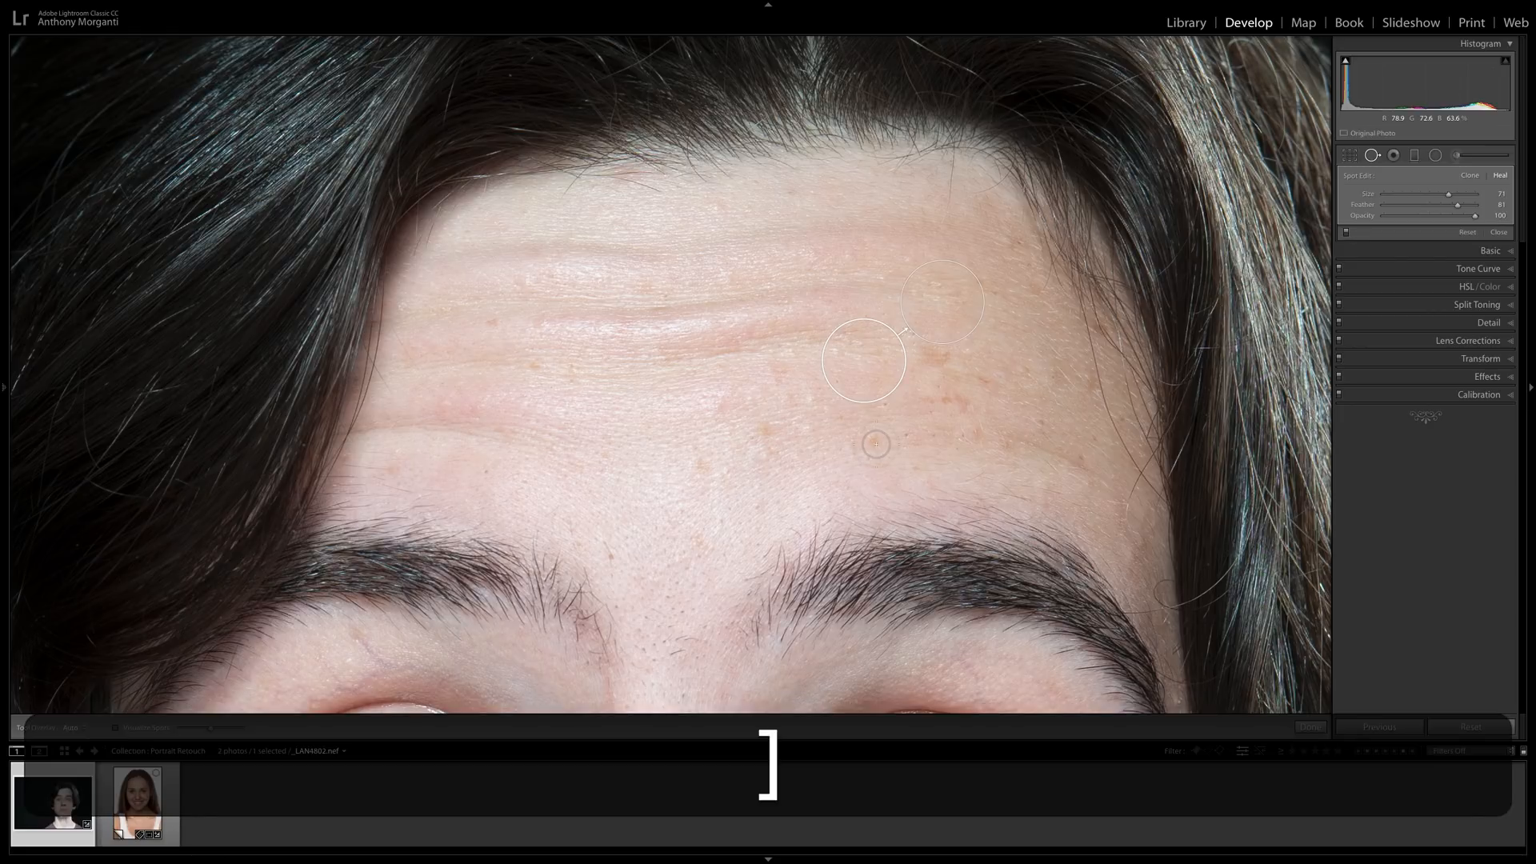
pyautogui.press(']')
pyautogui.press('[')
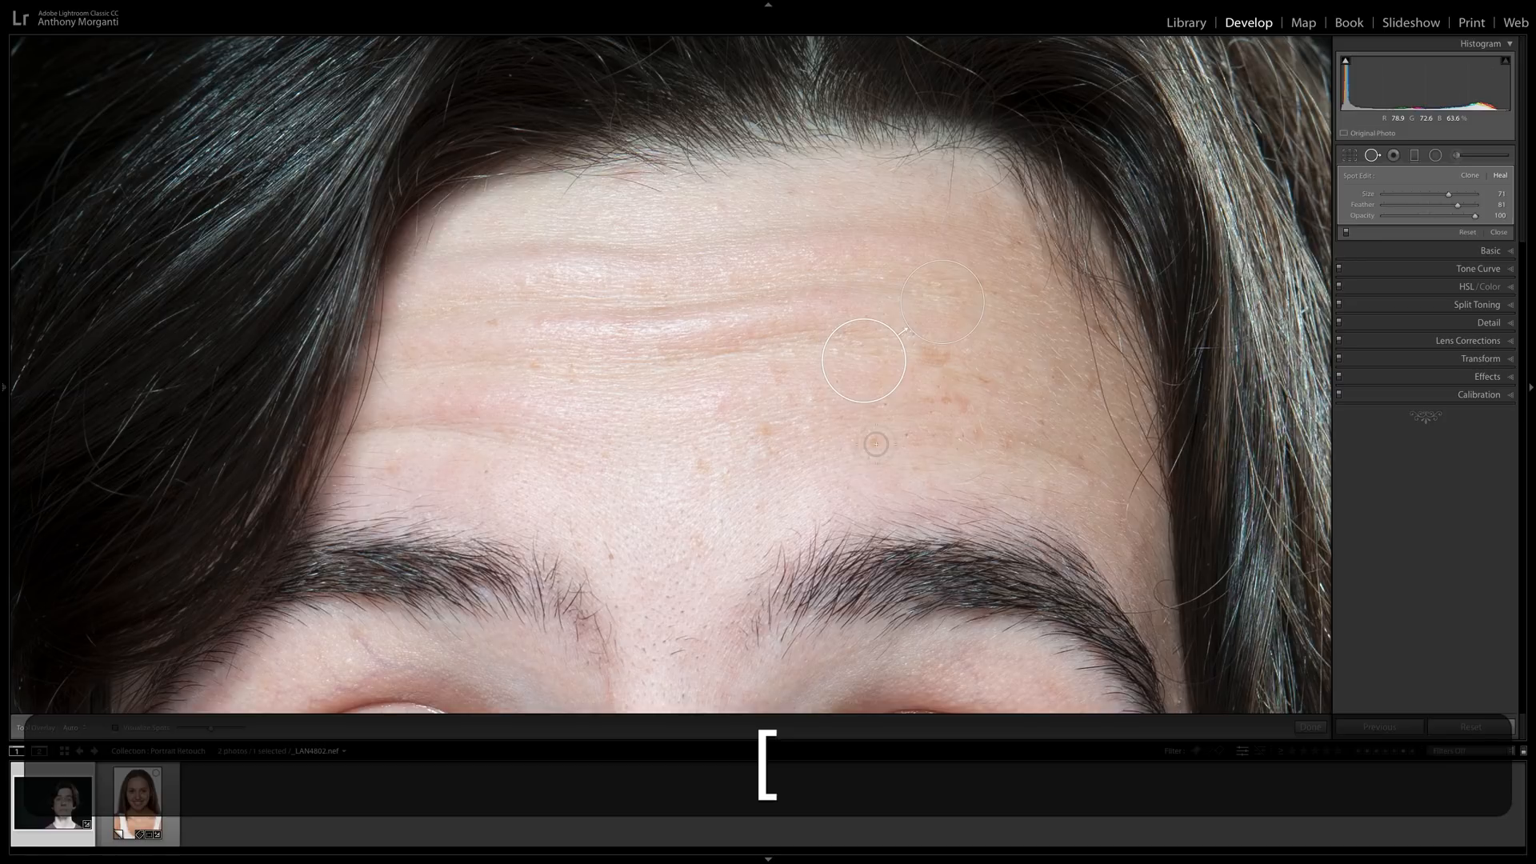
pyautogui.click(875, 444)
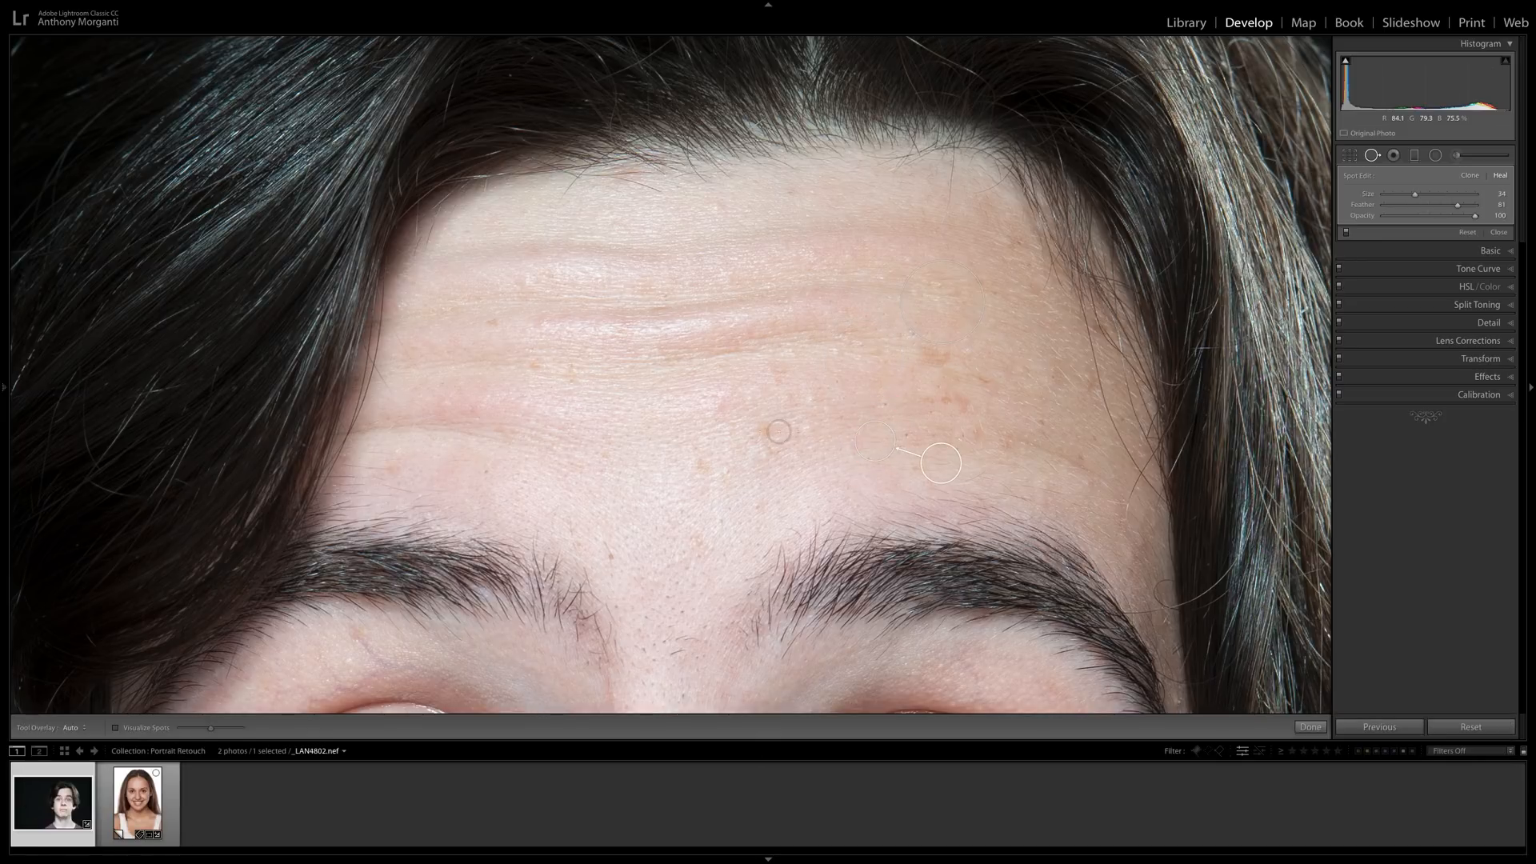
pyautogui.click(766, 428)
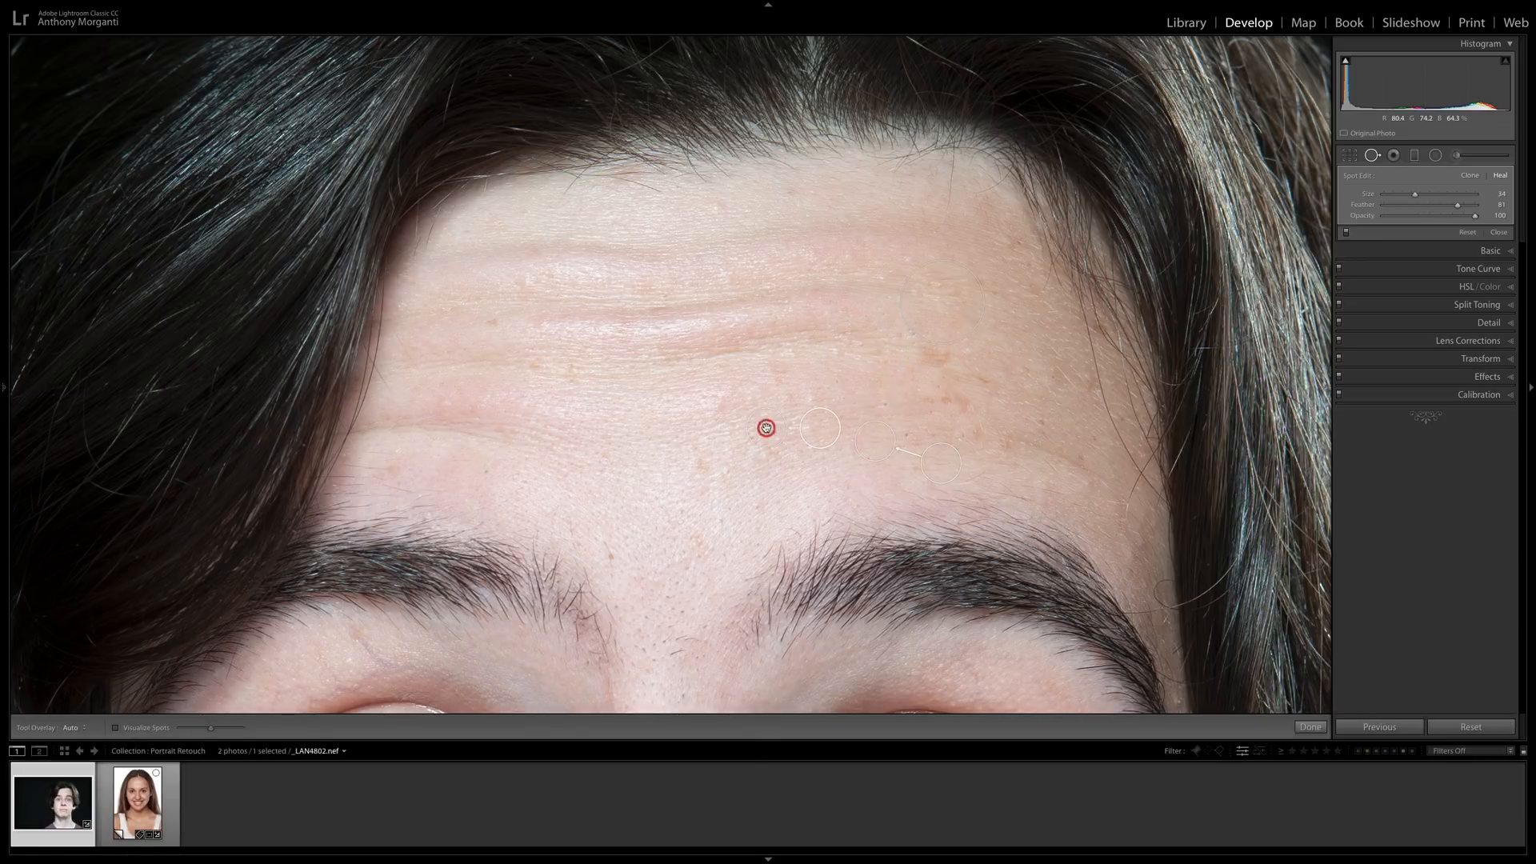
pyautogui.click(699, 459)
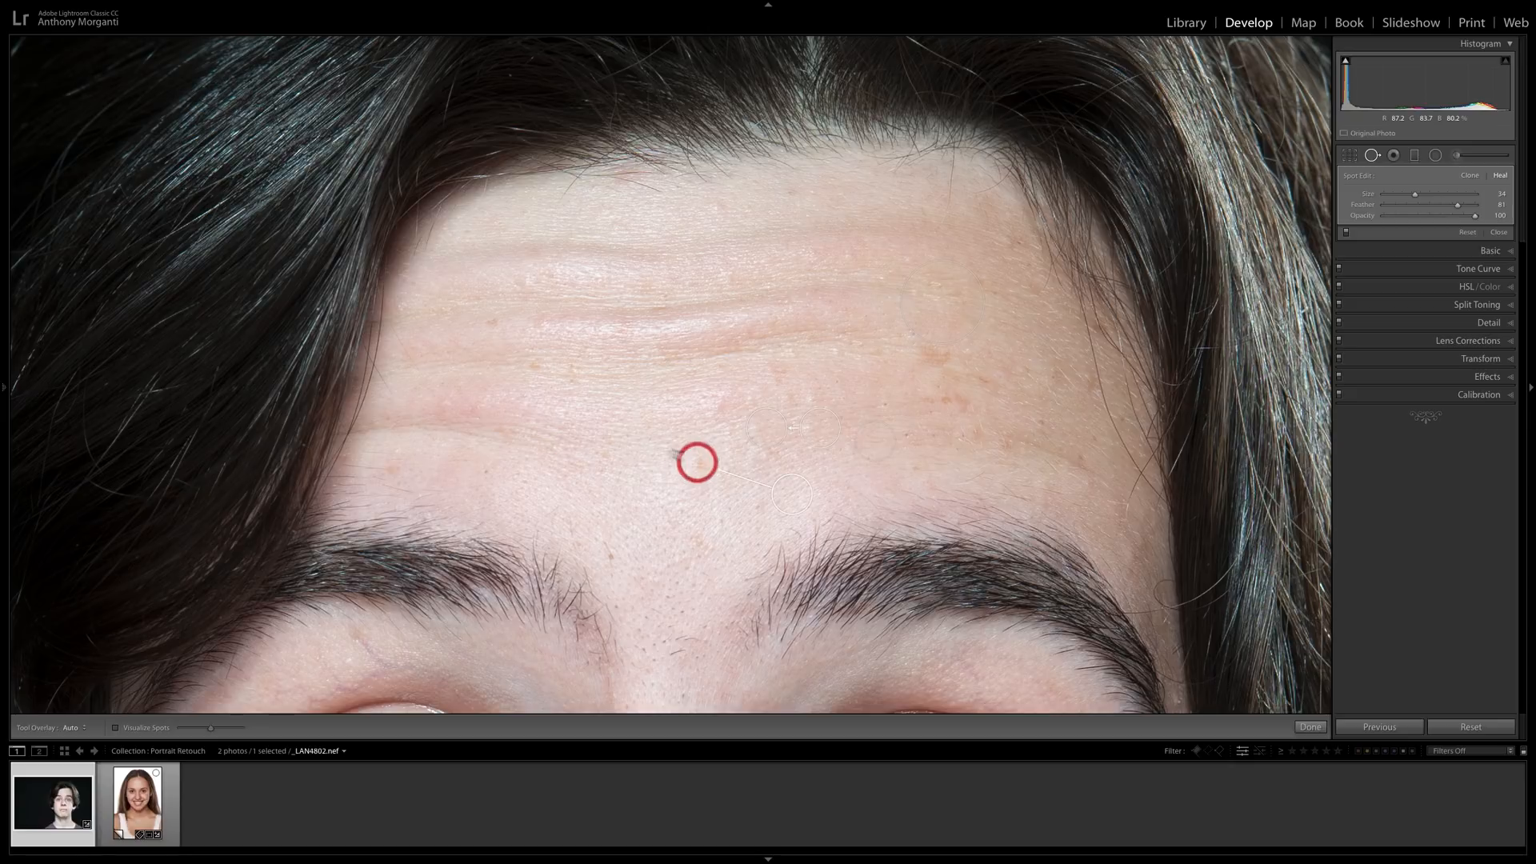
pyautogui.click(494, 322)
pyautogui.click(608, 553)
pyautogui.click(532, 365)
pyautogui.press('h')
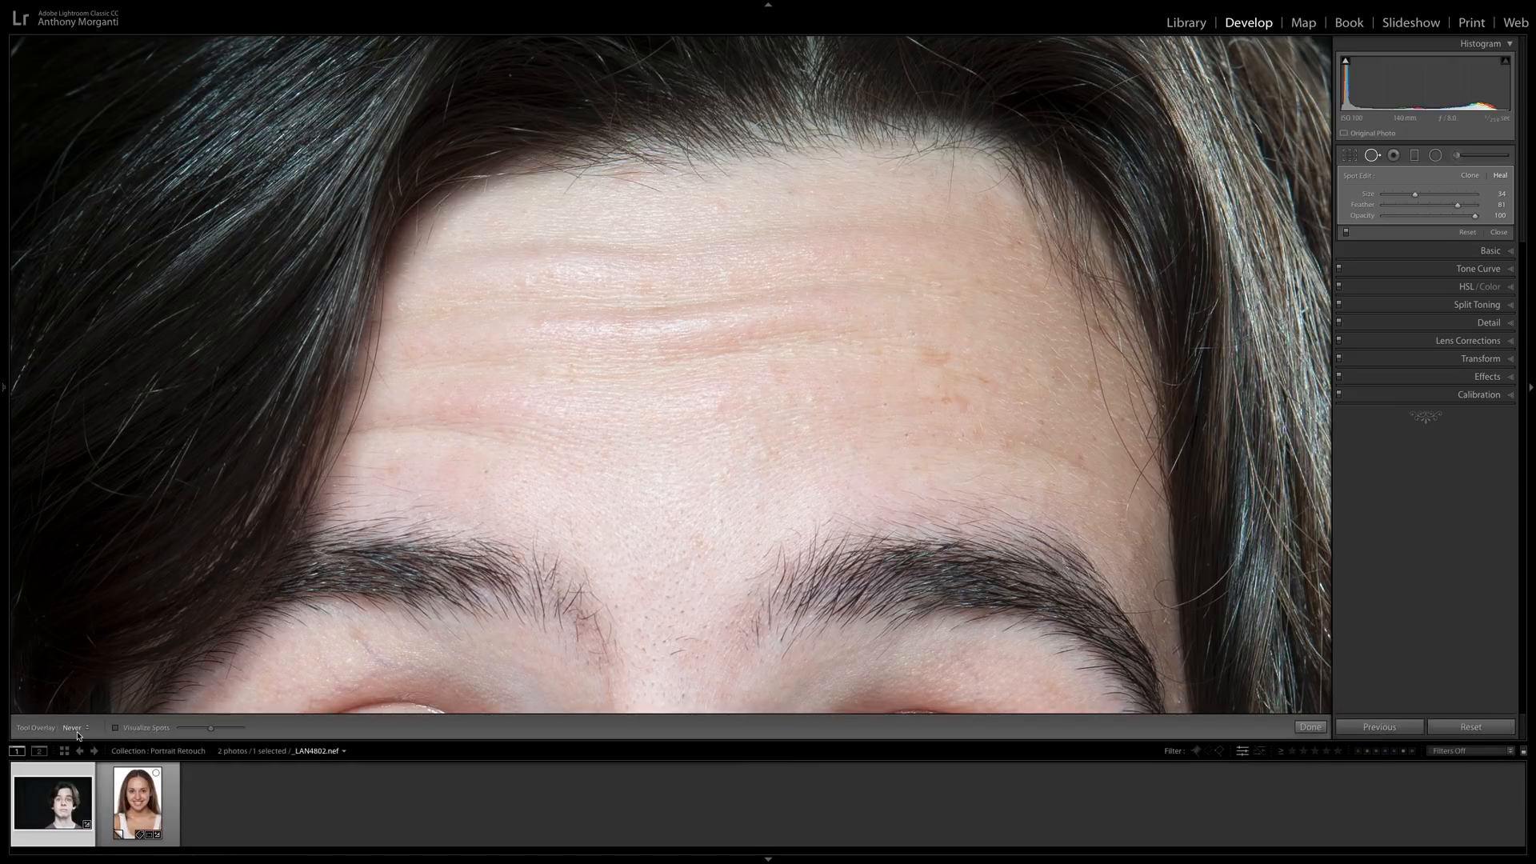
pyautogui.press('h')
# Heal the two freckles on the bridge of the nose with size 42 spots.
pyautogui.press('space')
pyautogui.moveTo(720, 478)
pyautogui.mouseDown()
pyautogui.moveTo(772, 367)
pyautogui.moveTo(803, 182)
pyautogui.mouseUp()
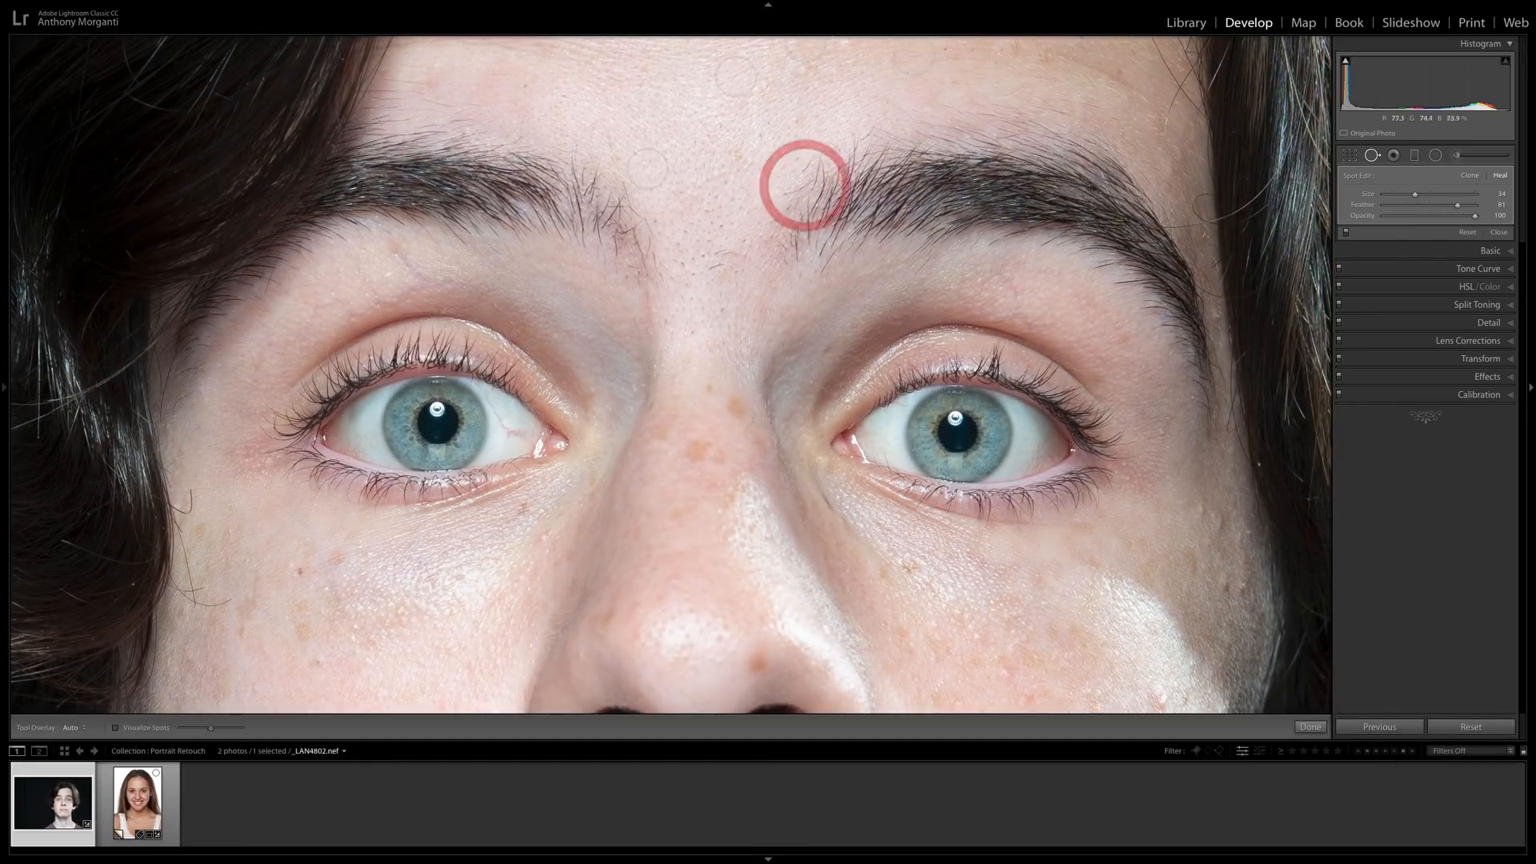
pyautogui.scroll(2, 734, 409)
pyautogui.click(733, 409)
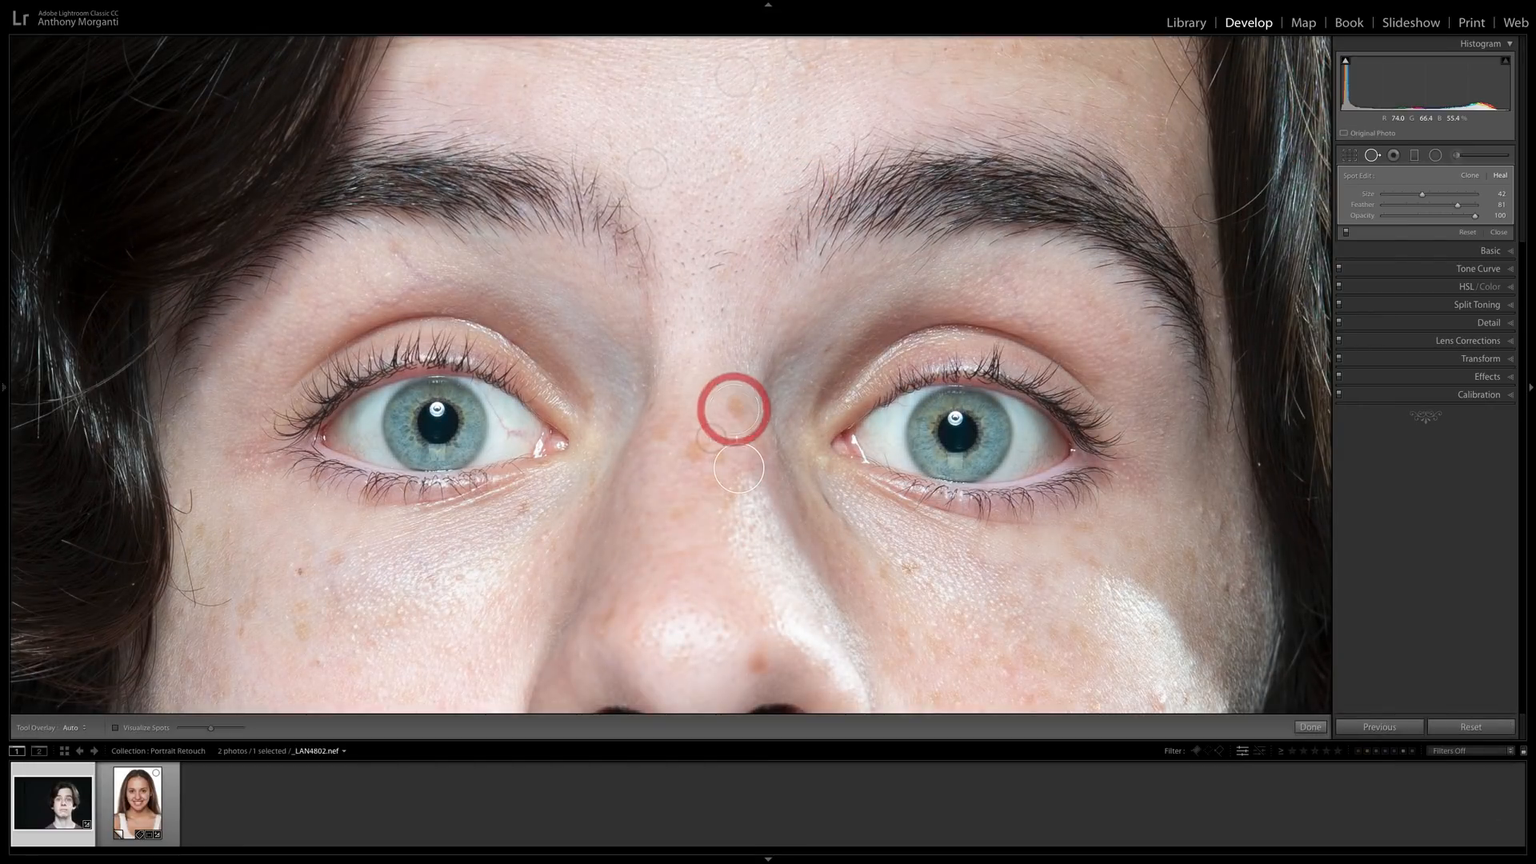
pyautogui.click(698, 450)
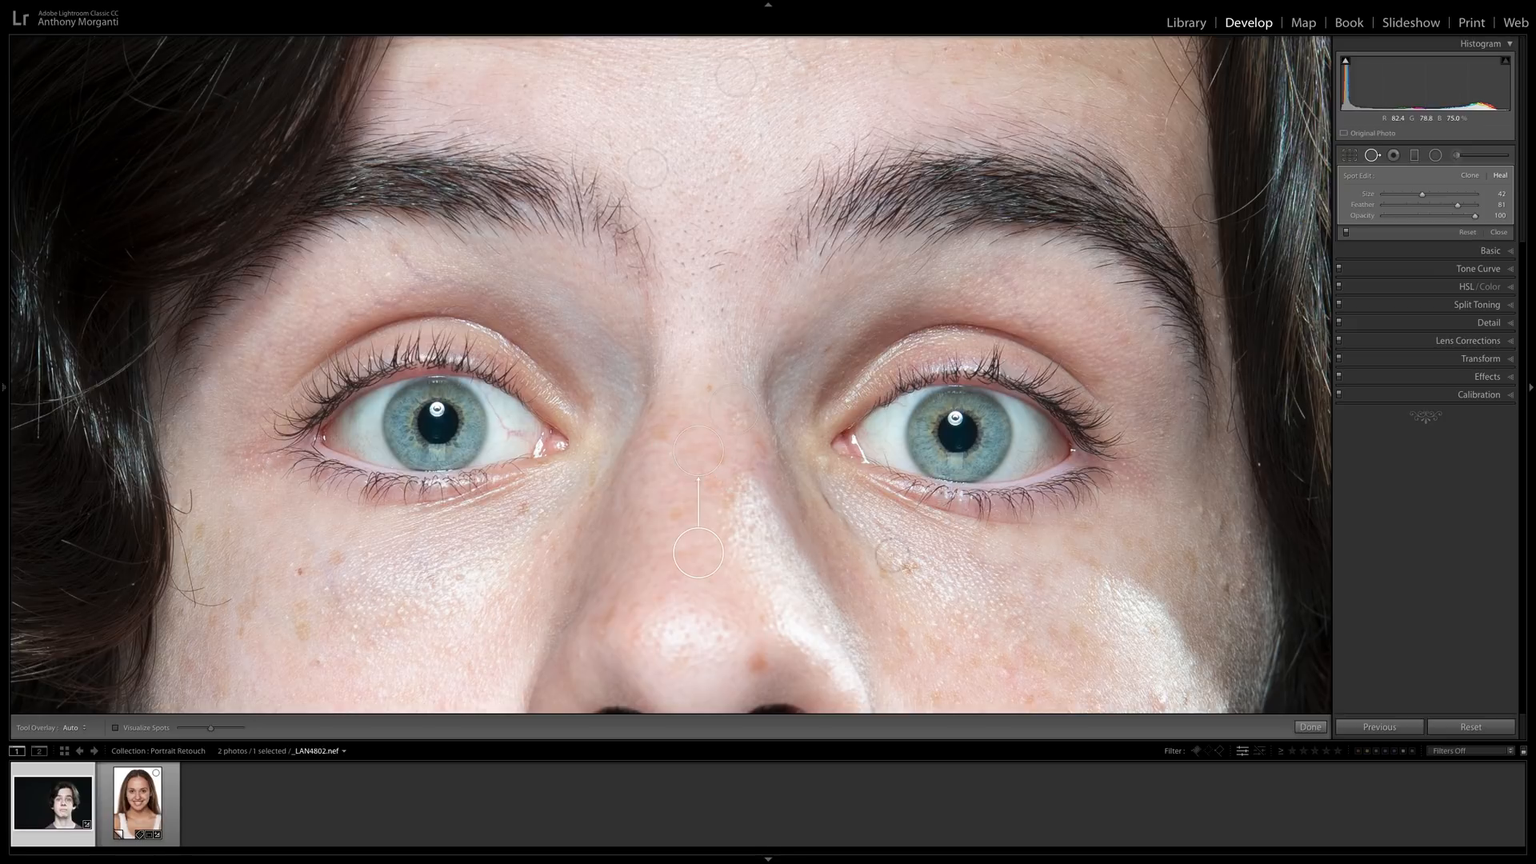
# Heal the spot near the tip of the nose and a small blemish on the cheek beside it.
pyautogui.press('space')
pyautogui.moveTo(772, 573); pyautogui.dragTo(781, 424)
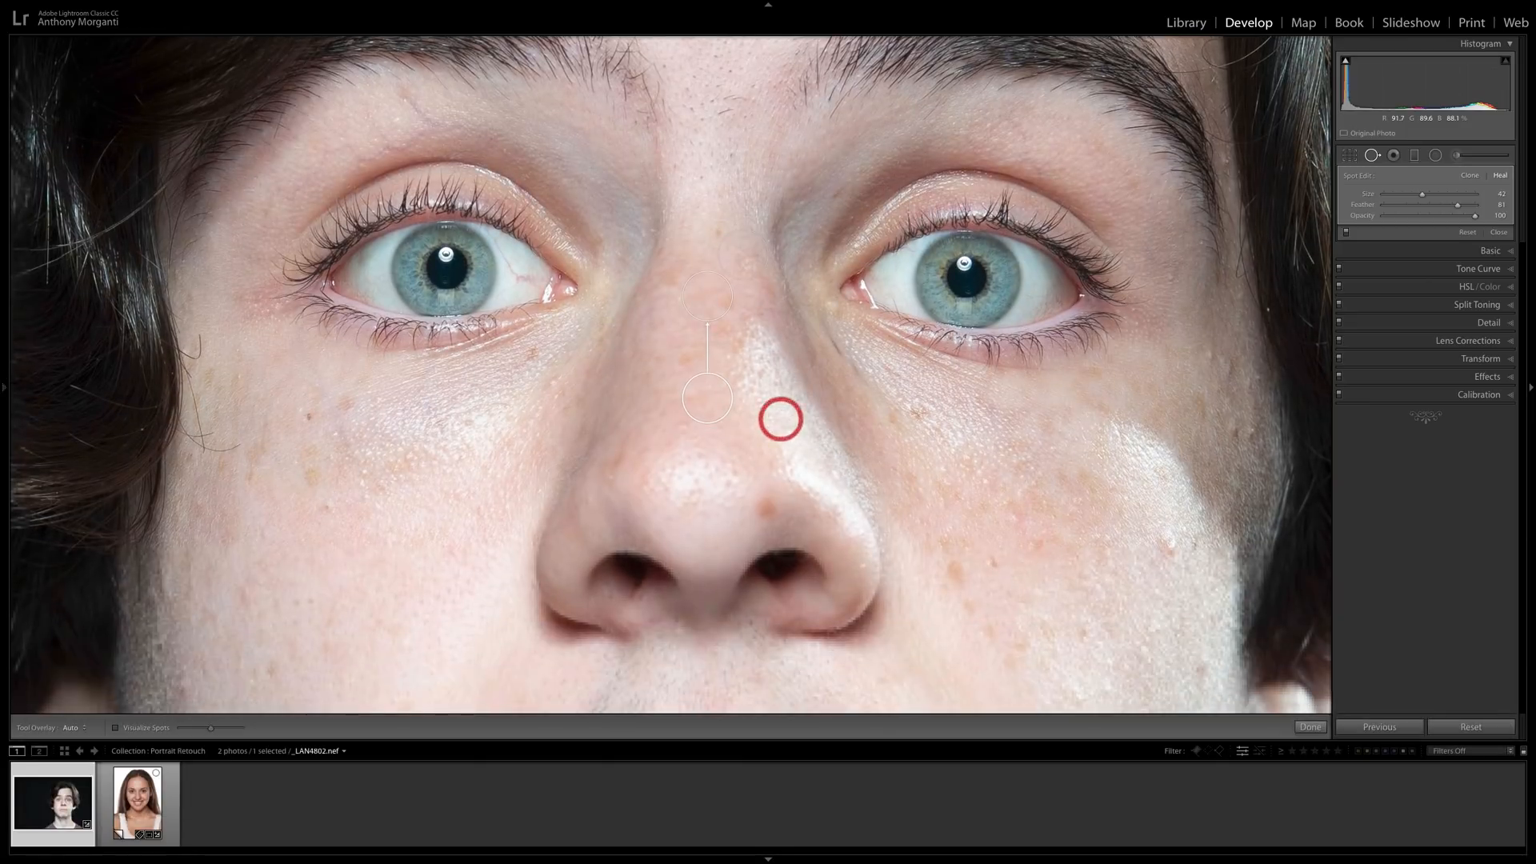
pyautogui.click(763, 509)
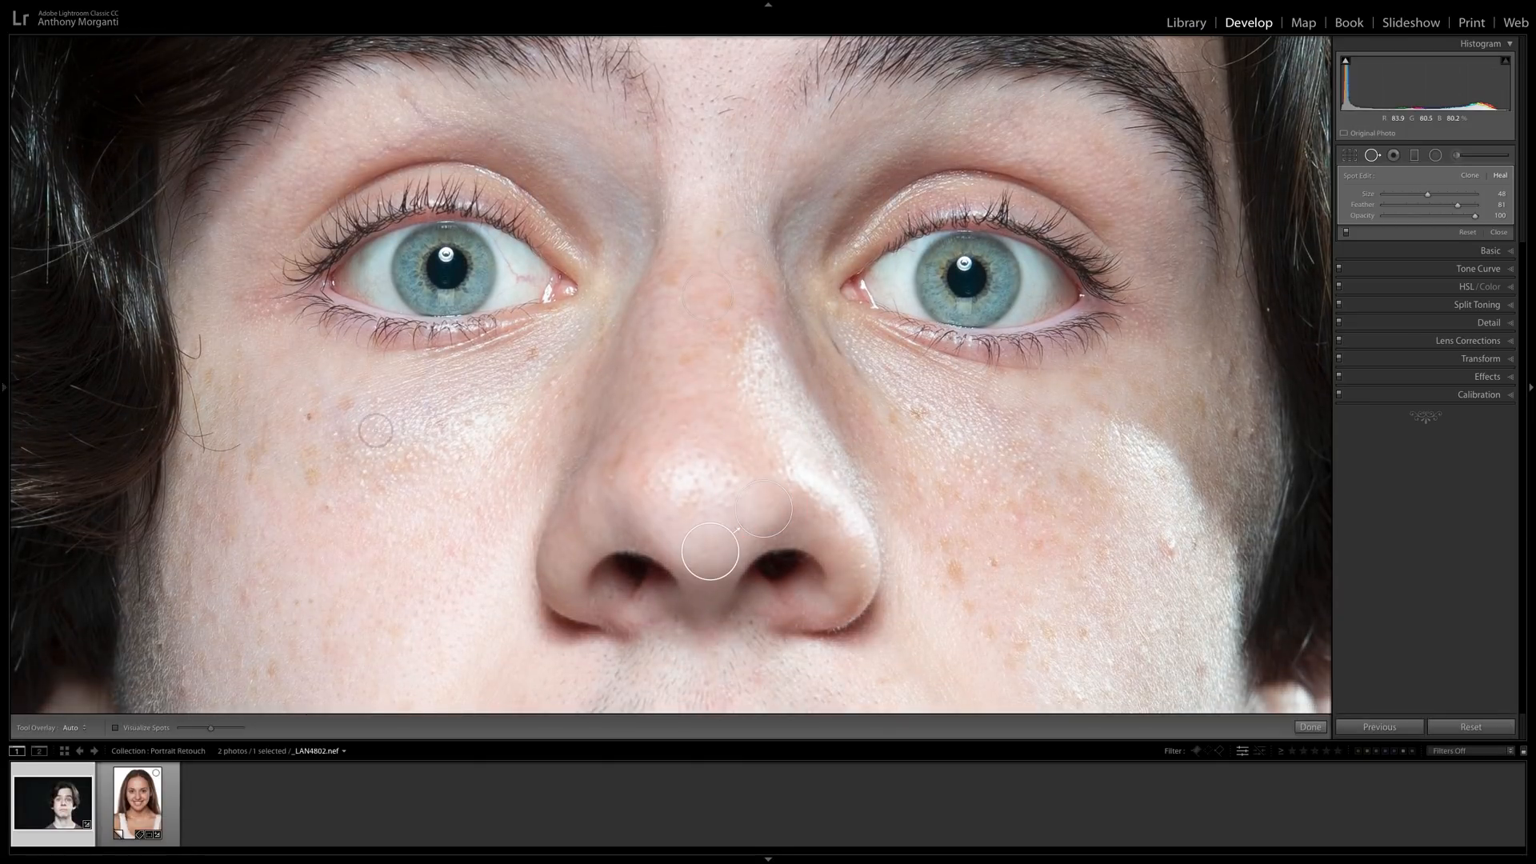
pyautogui.click(326, 507)
# Heal the blemish on the brightly lit cheek near the ear and the dark spot above the corner of the upper lip.
pyautogui.press('space')
pyautogui.moveTo(763, 469); pyautogui.dragTo(548, 241)
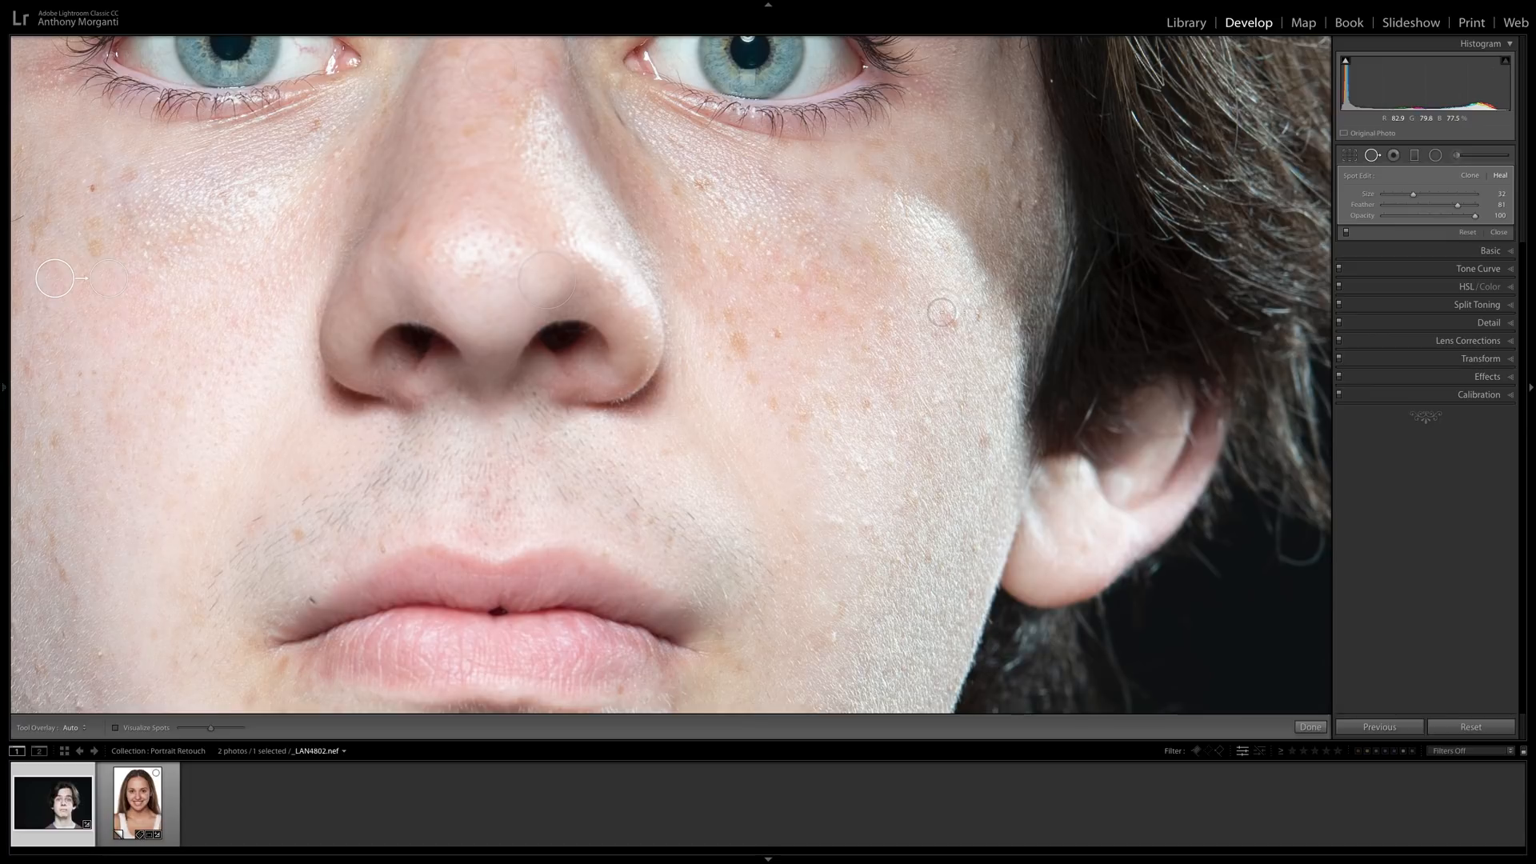
pyautogui.moveTo(942, 310); pyautogui.dragTo(952, 317)
pyautogui.press('space')
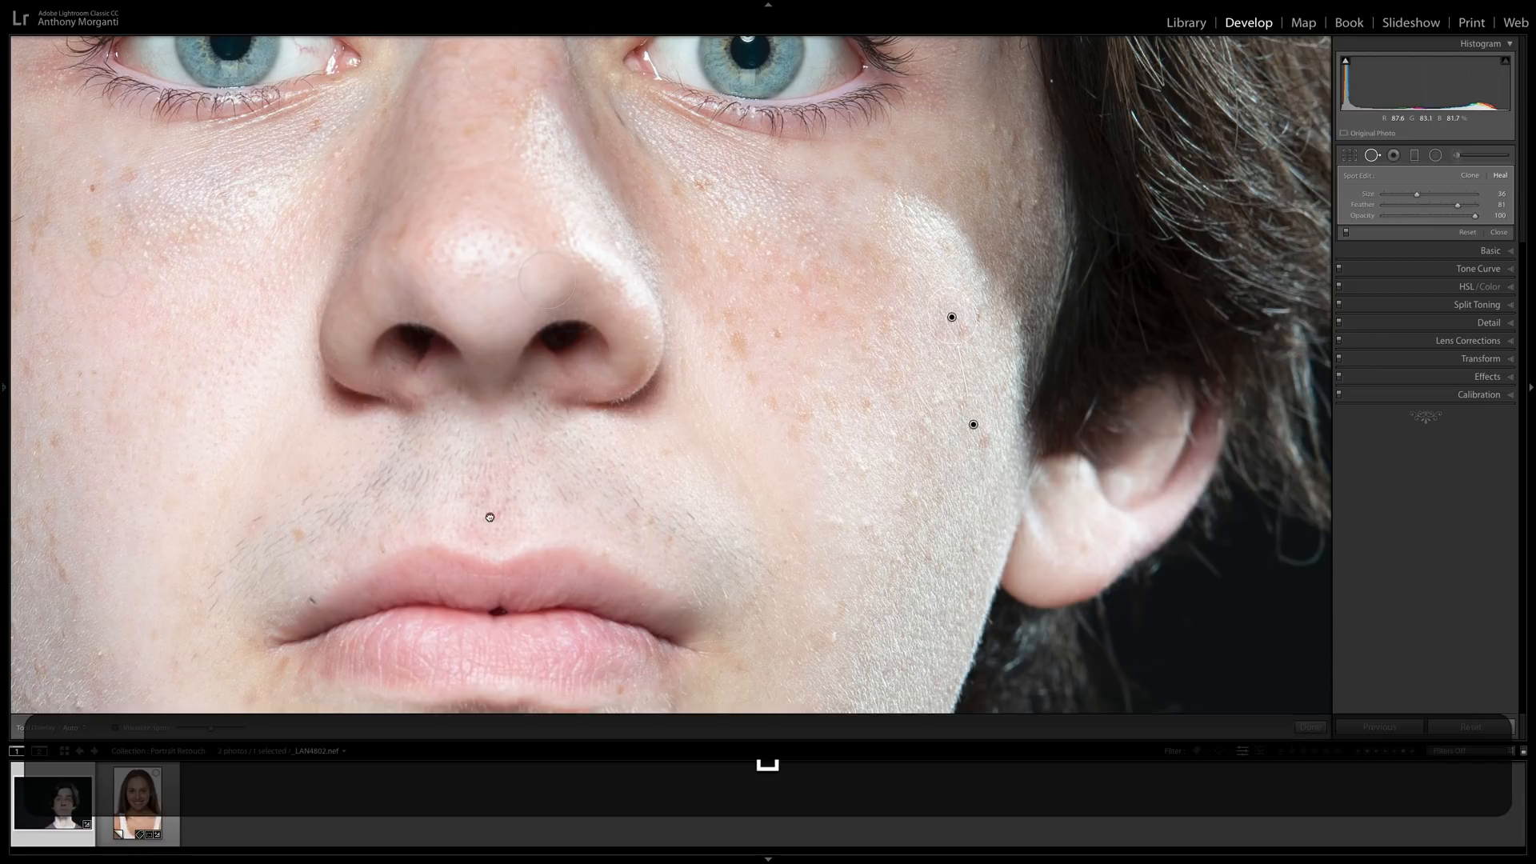
pyautogui.moveTo(490, 517); pyautogui.dragTo(545, 189)
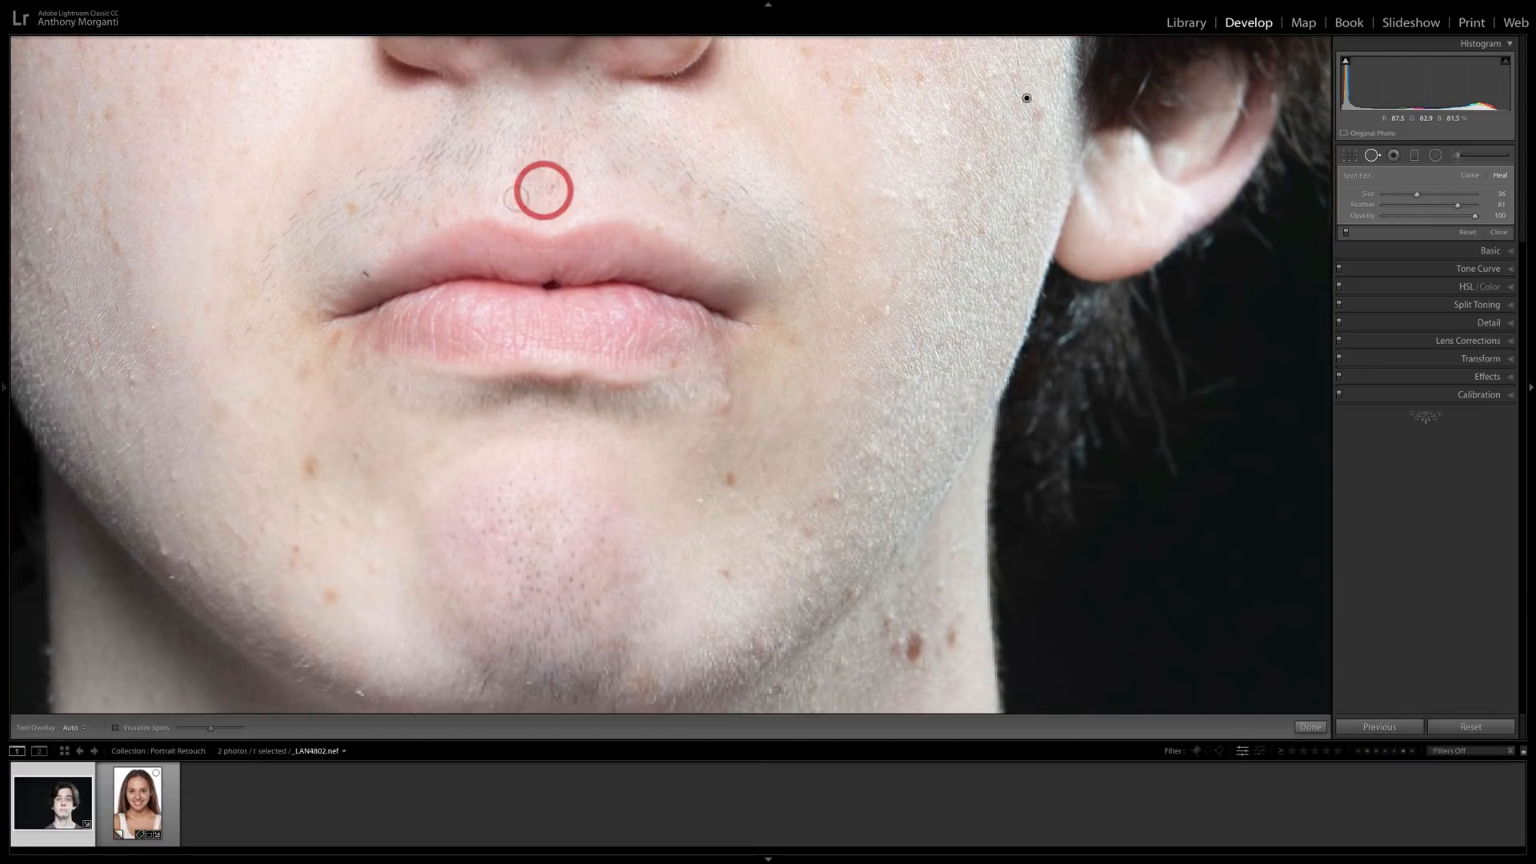
pyautogui.click(364, 275)
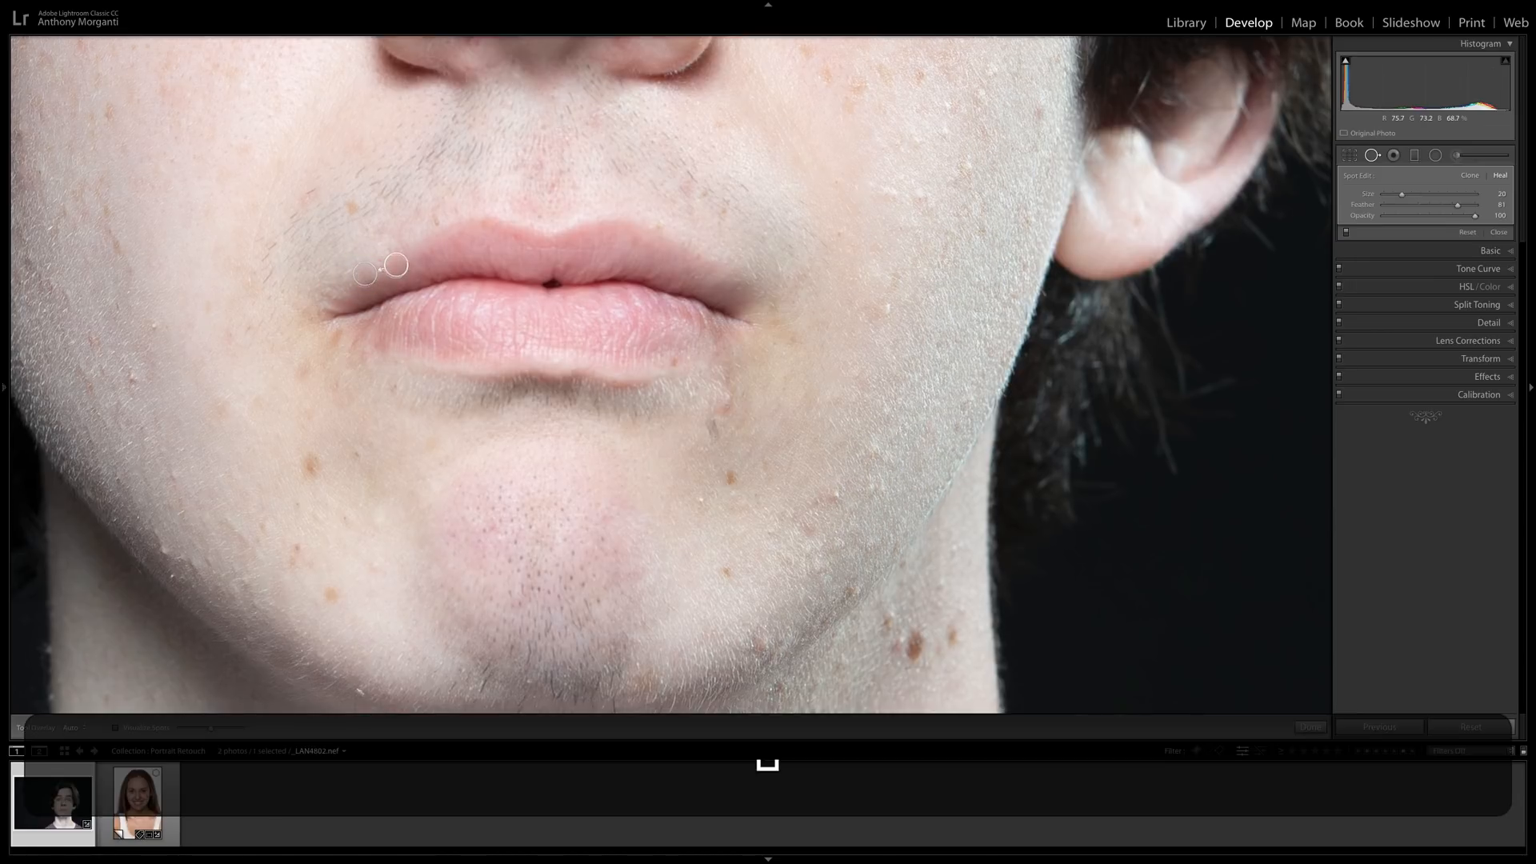
# Heal the brown spots below the mouth and on both sides of the chin, redoing the healing spot that needs correcting.
pyautogui.moveTo(733, 479); pyautogui.dragTo(669, 233)
pyautogui.scroll(4, 676, 221)
pyautogui.click(673, 231)
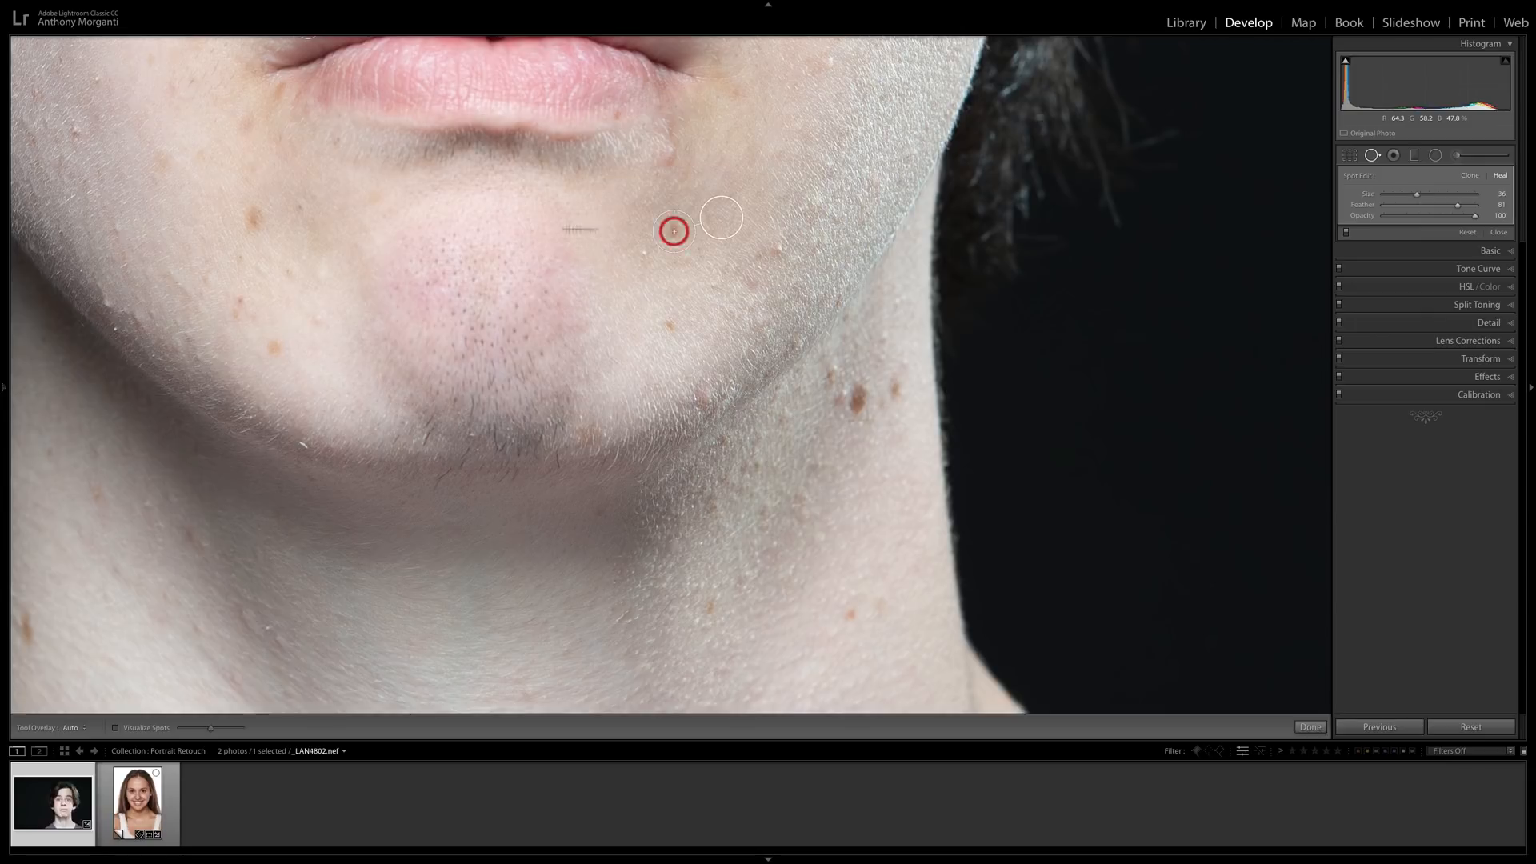
pyautogui.scroll(2, 252, 217)
pyautogui.click(252, 217)
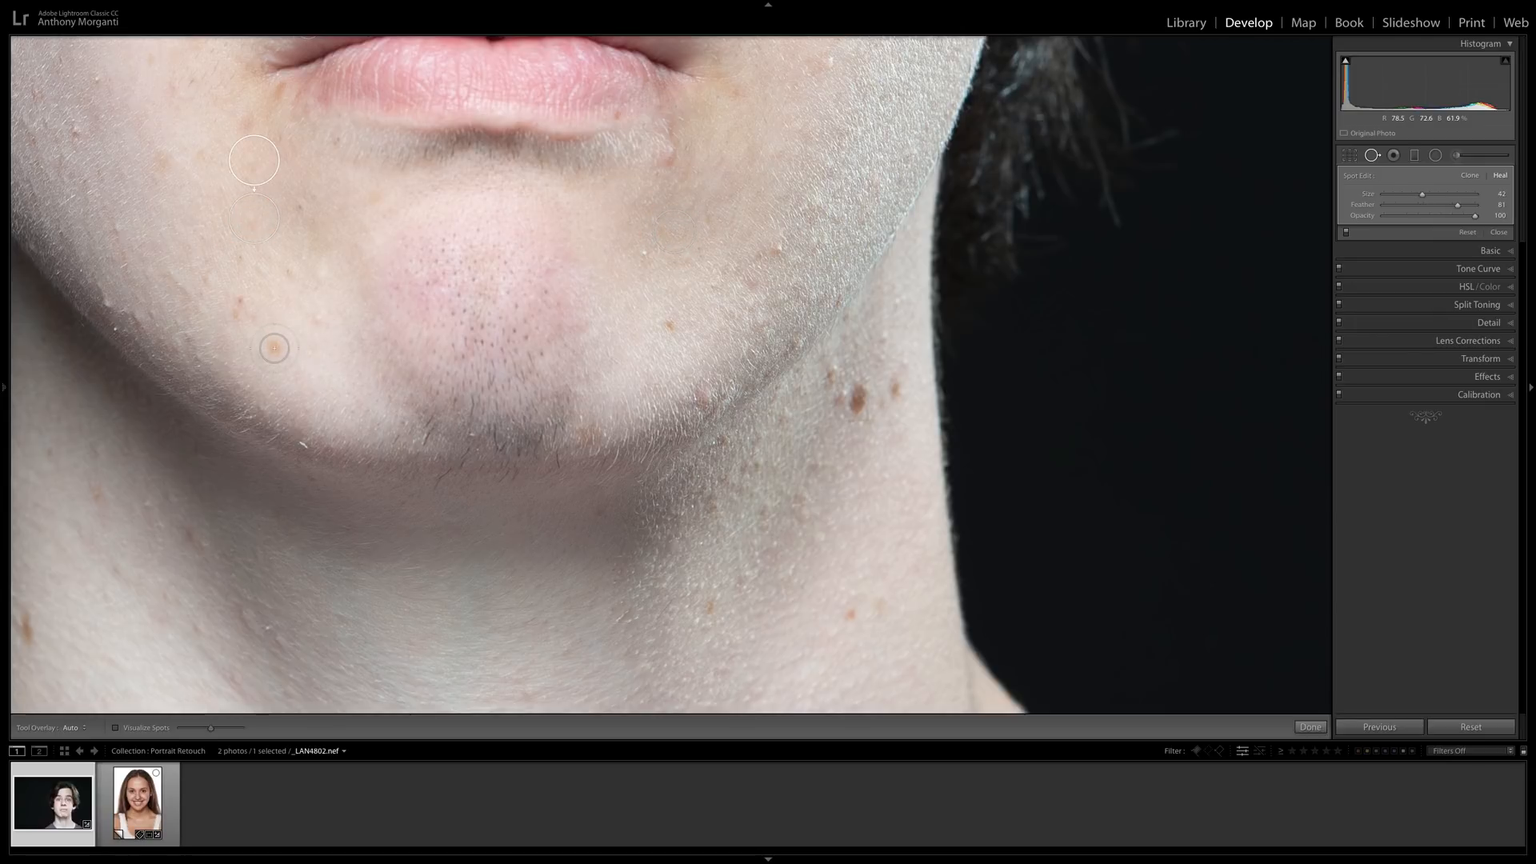
pyautogui.click(275, 348)
pyautogui.press('Delete')
pyautogui.moveTo(317, 367); pyautogui.dragTo(318, 366)
# Heal the moles on the shaded side of the neck, using a size 71 spot for the largest and size 38 for a smaller one.
pyautogui.scroll(3, 853, 395)
pyautogui.click(852, 397)
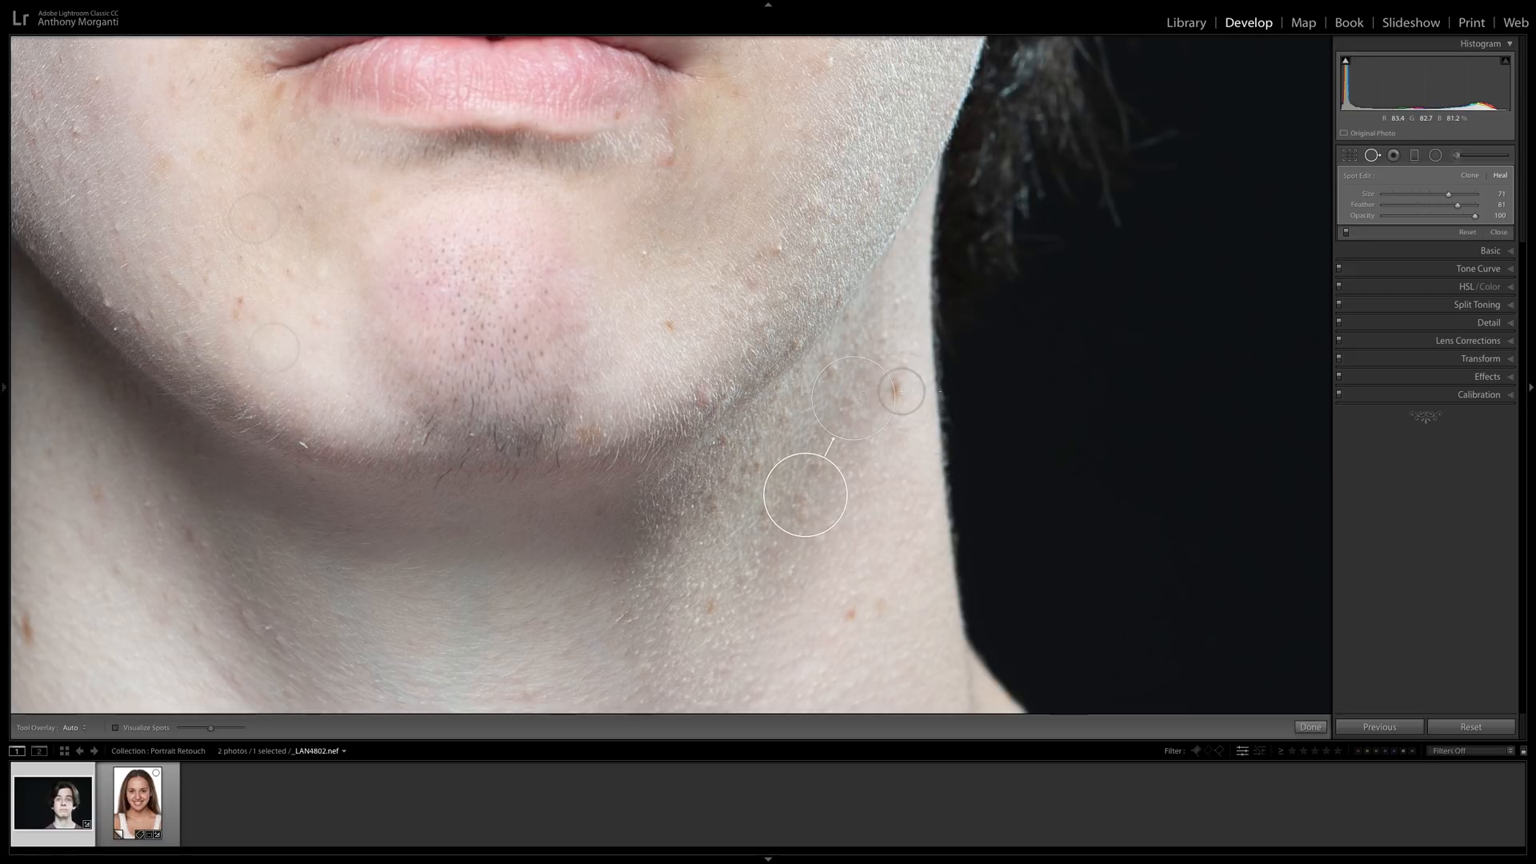
pyautogui.press('h')
pyautogui.click(894, 388)
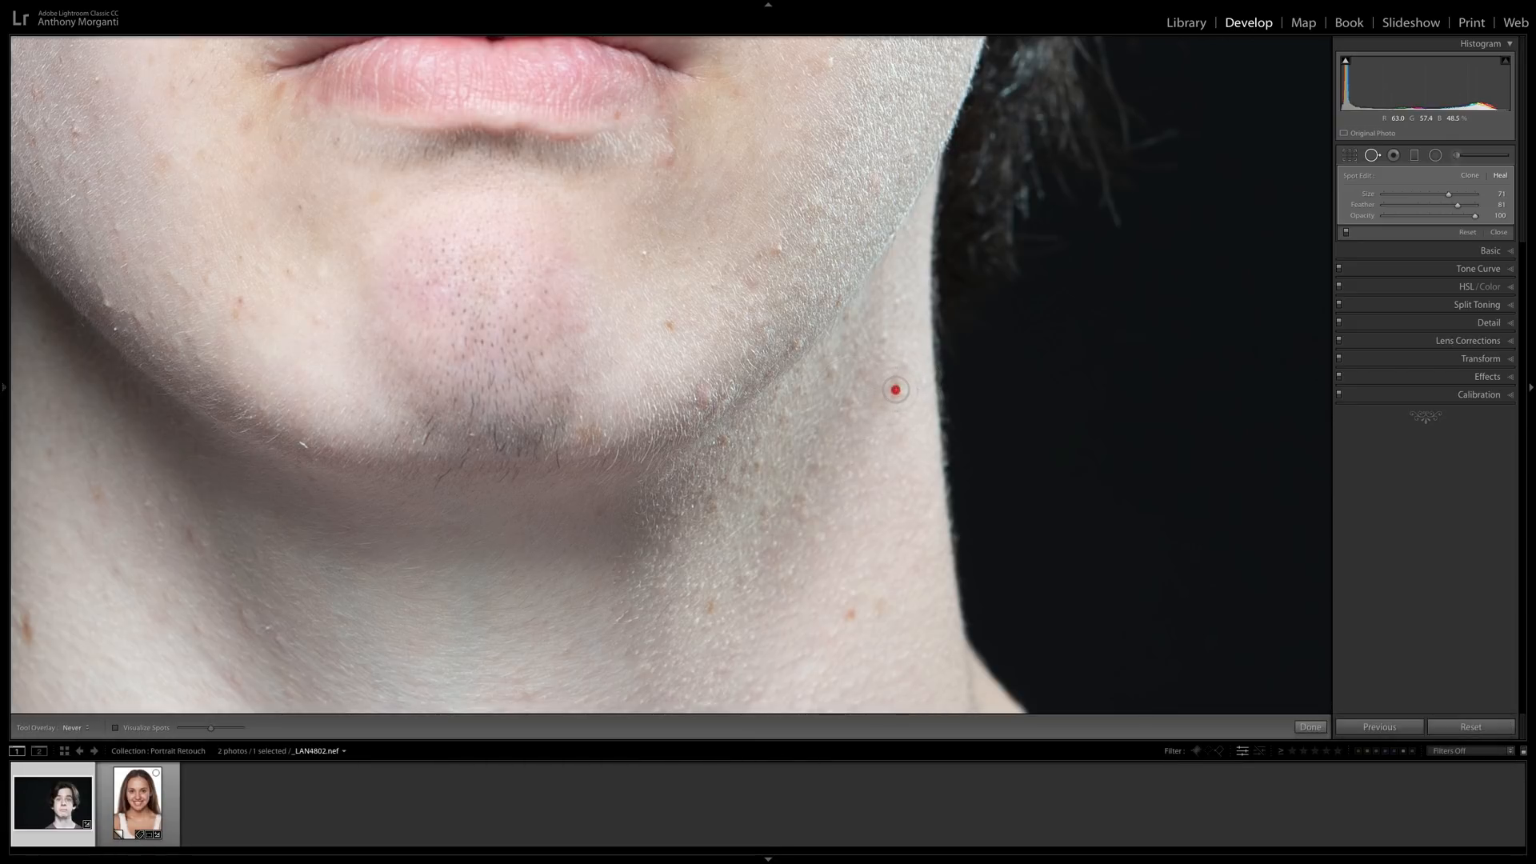
pyautogui.click(849, 615)
# Show the spot overlays again and heal the elongated mole on the other side of the neck and the speck along the jawline.
pyautogui.press('space')
pyautogui.moveTo(151, 594); pyautogui.dragTo(437, 532)
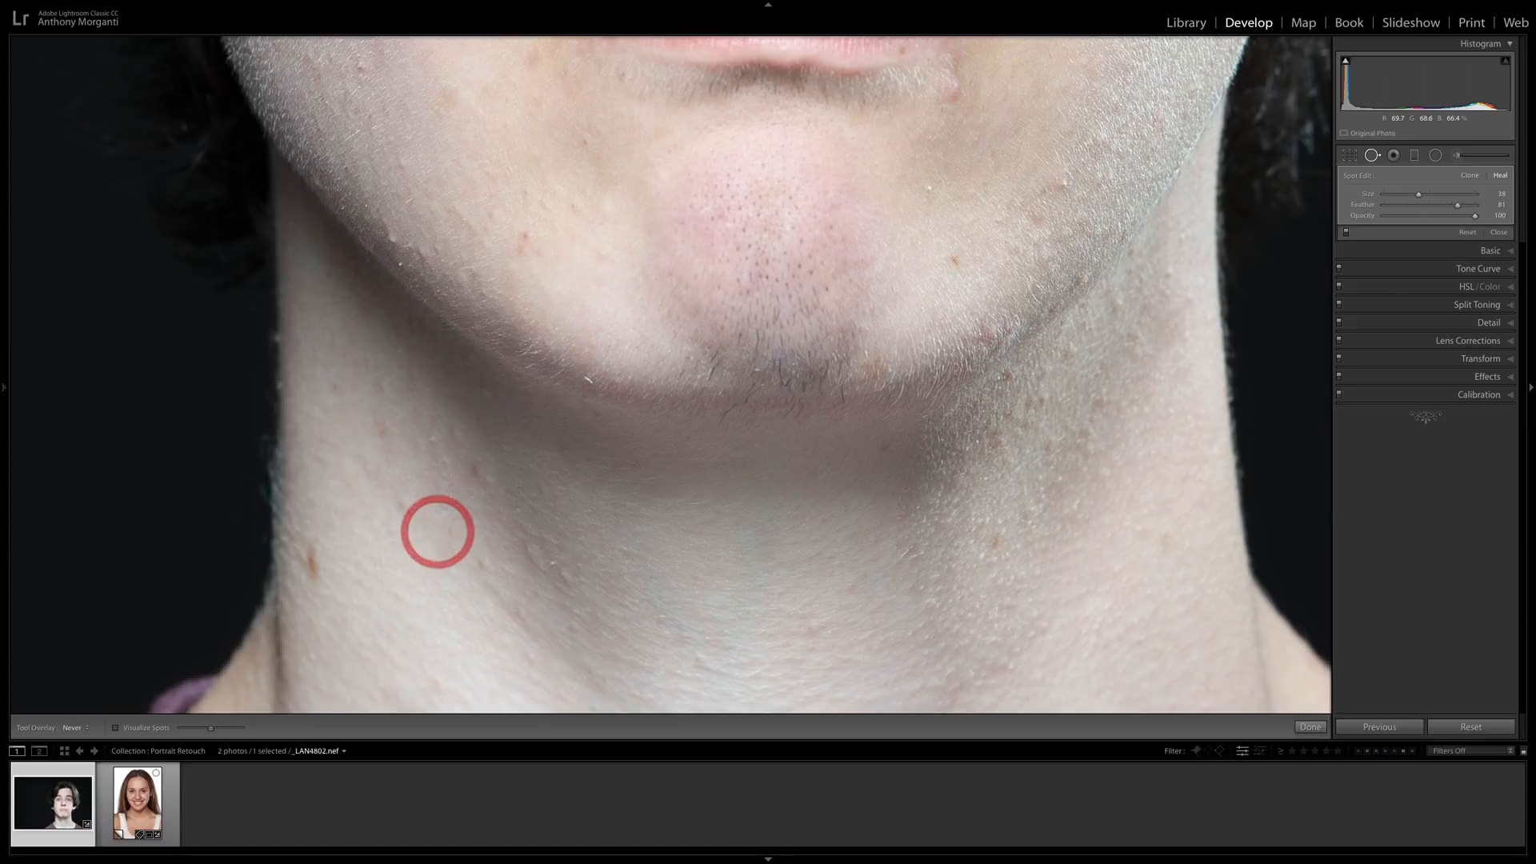
pyautogui.press('h')
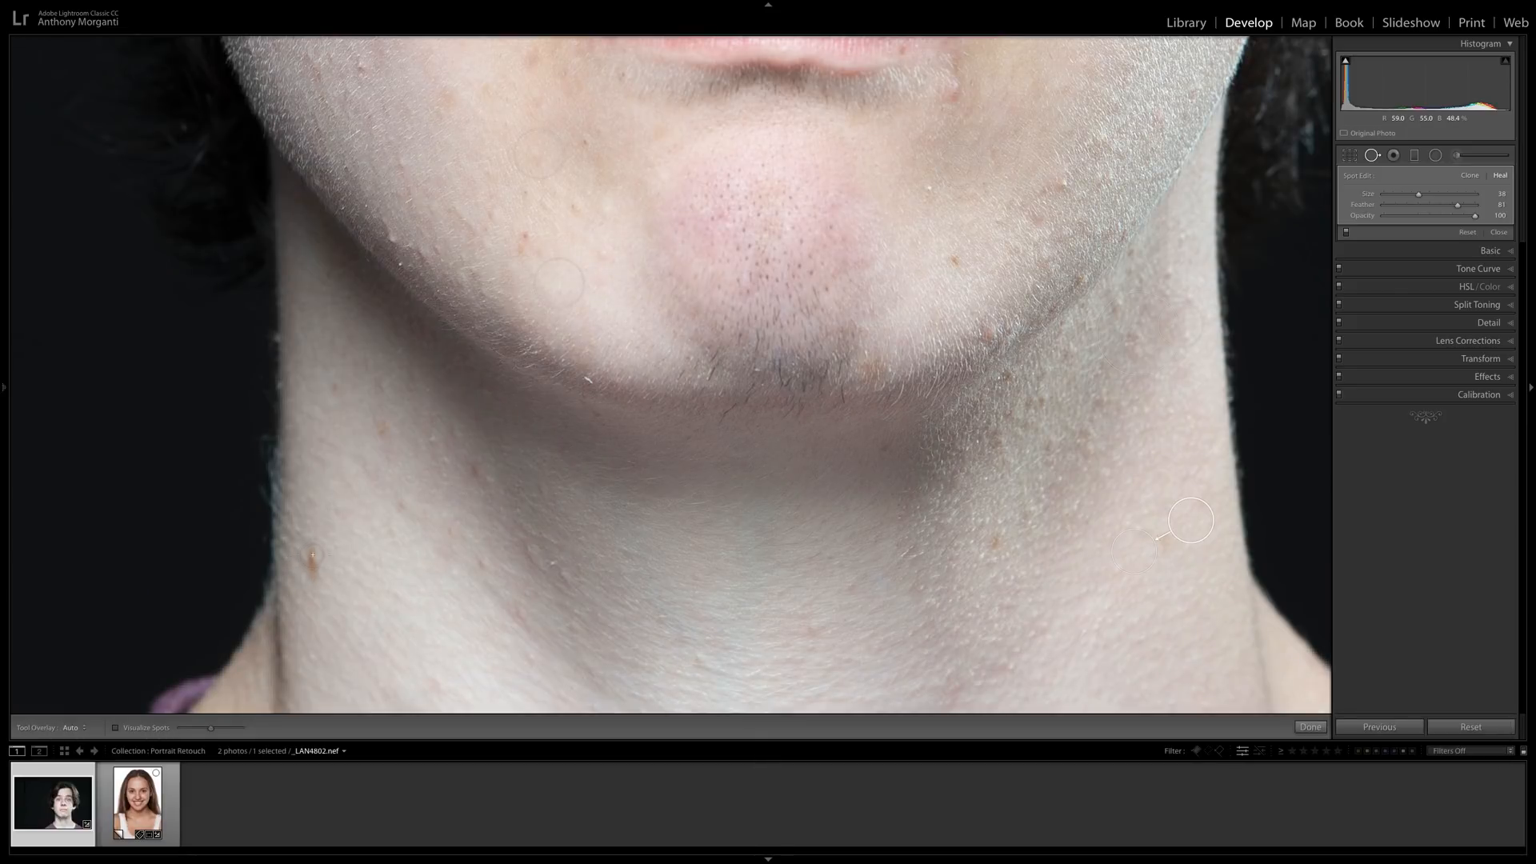
pyautogui.moveTo(311, 547); pyautogui.dragTo(311, 575)
pyautogui.click(588, 379)
# View the whole portrait and compare the retouched version with the original.
pyautogui.click(780, 296)
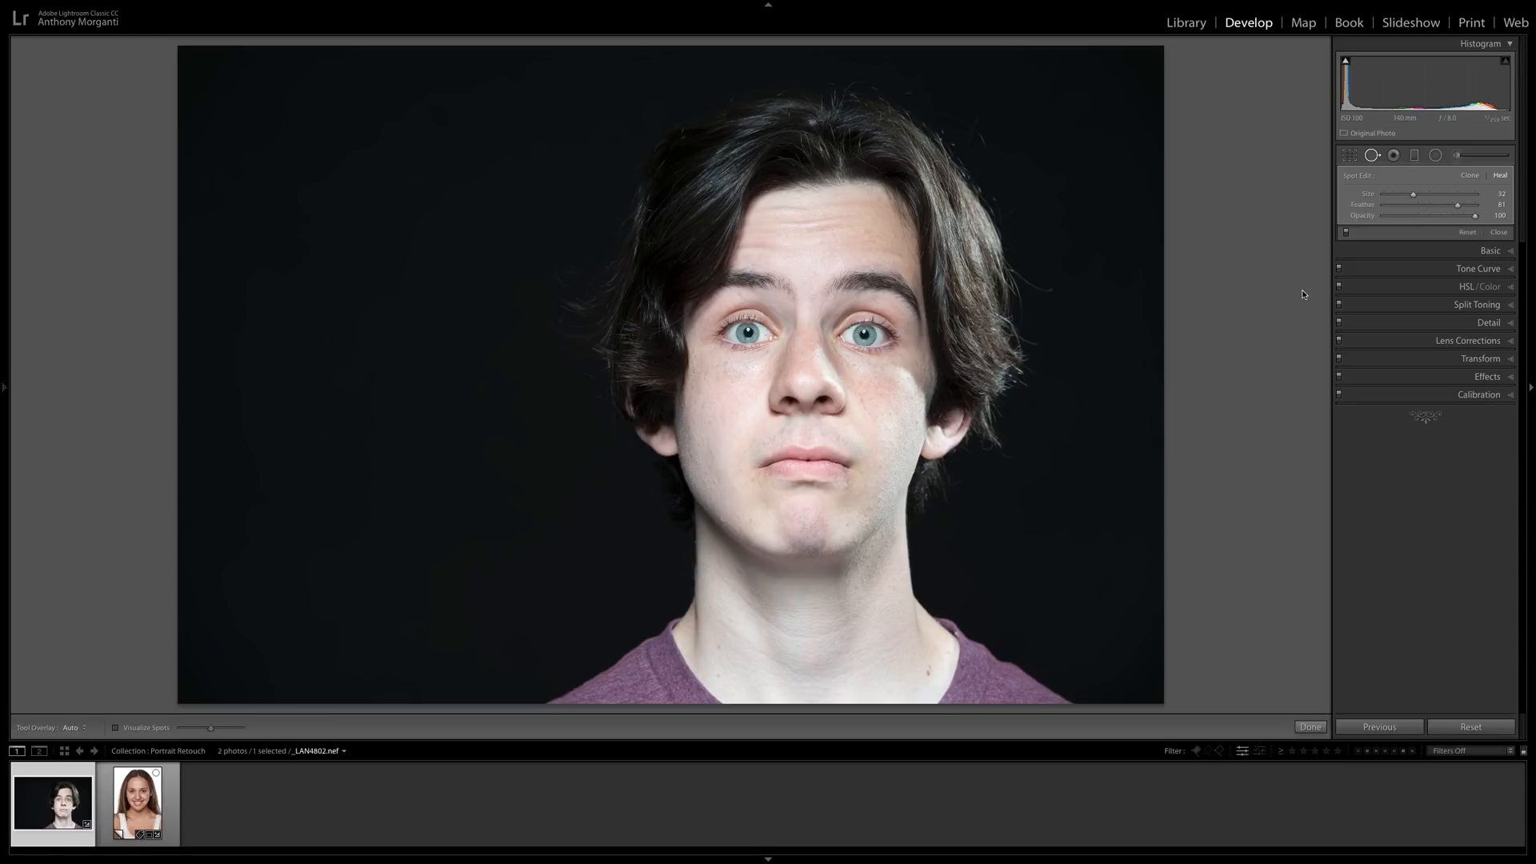
pyautogui.press('\\')
pyautogui.press('\\')
# Try removing chromatic aberration and enabling lens profile corrections on the portrait, and switch both off again.
pyautogui.click(1493, 252)
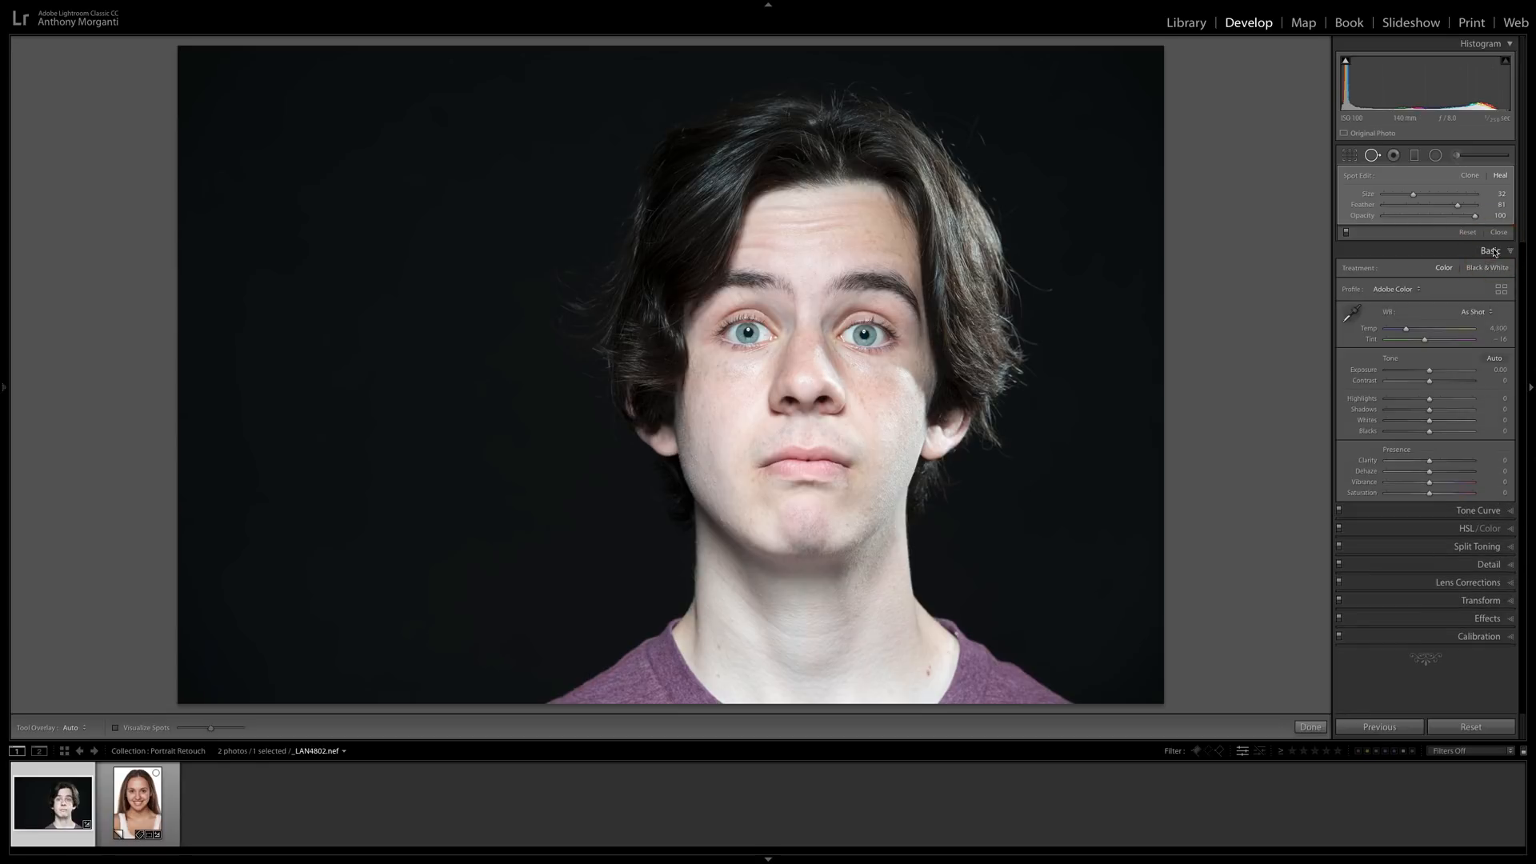
pyautogui.click(1493, 252)
pyautogui.click(1482, 341)
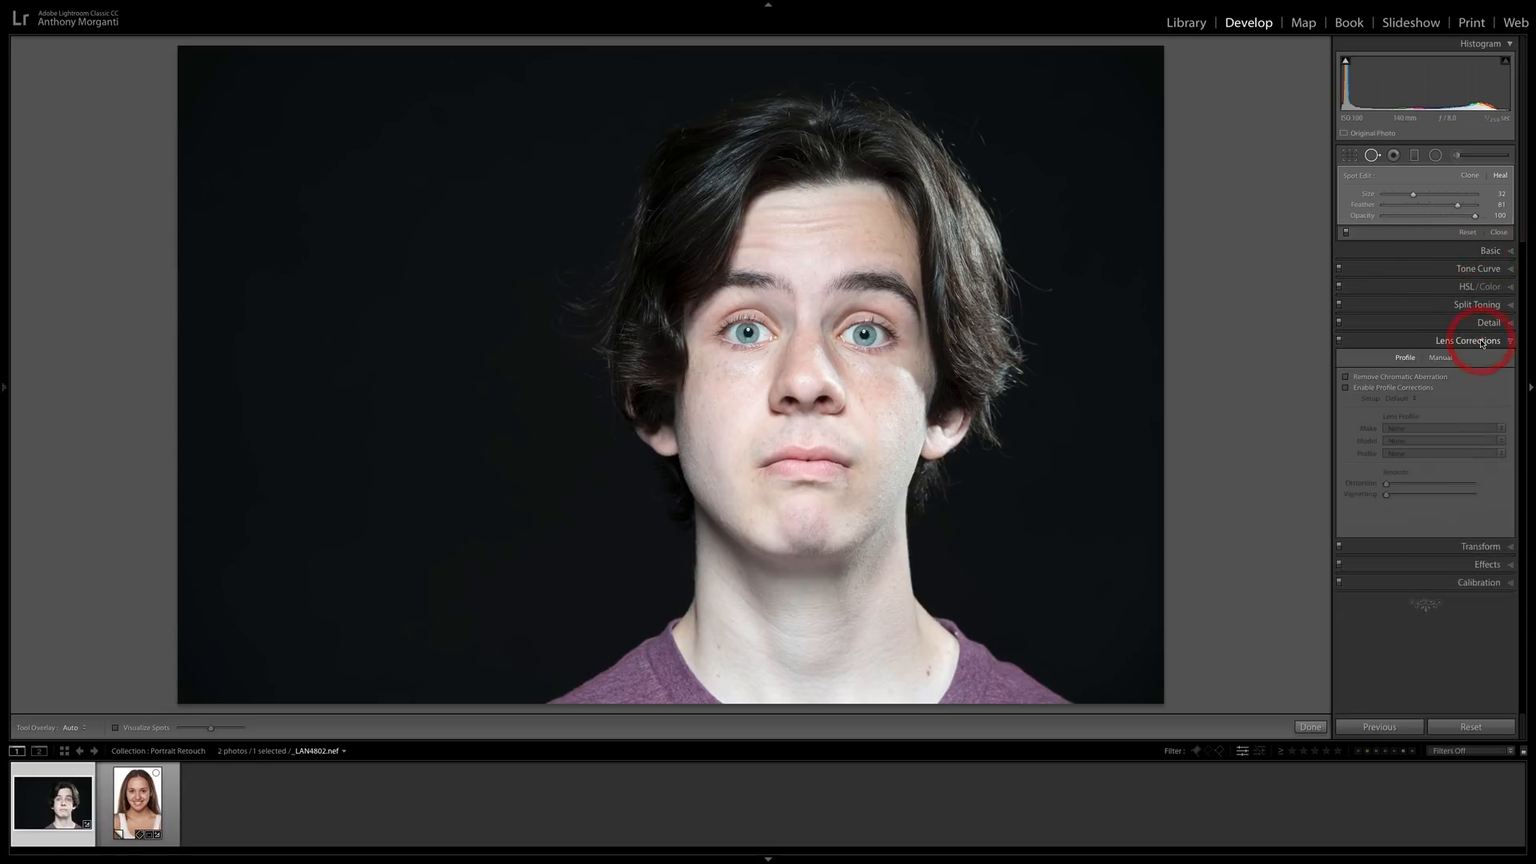
pyautogui.click(1345, 377)
pyautogui.click(1346, 387)
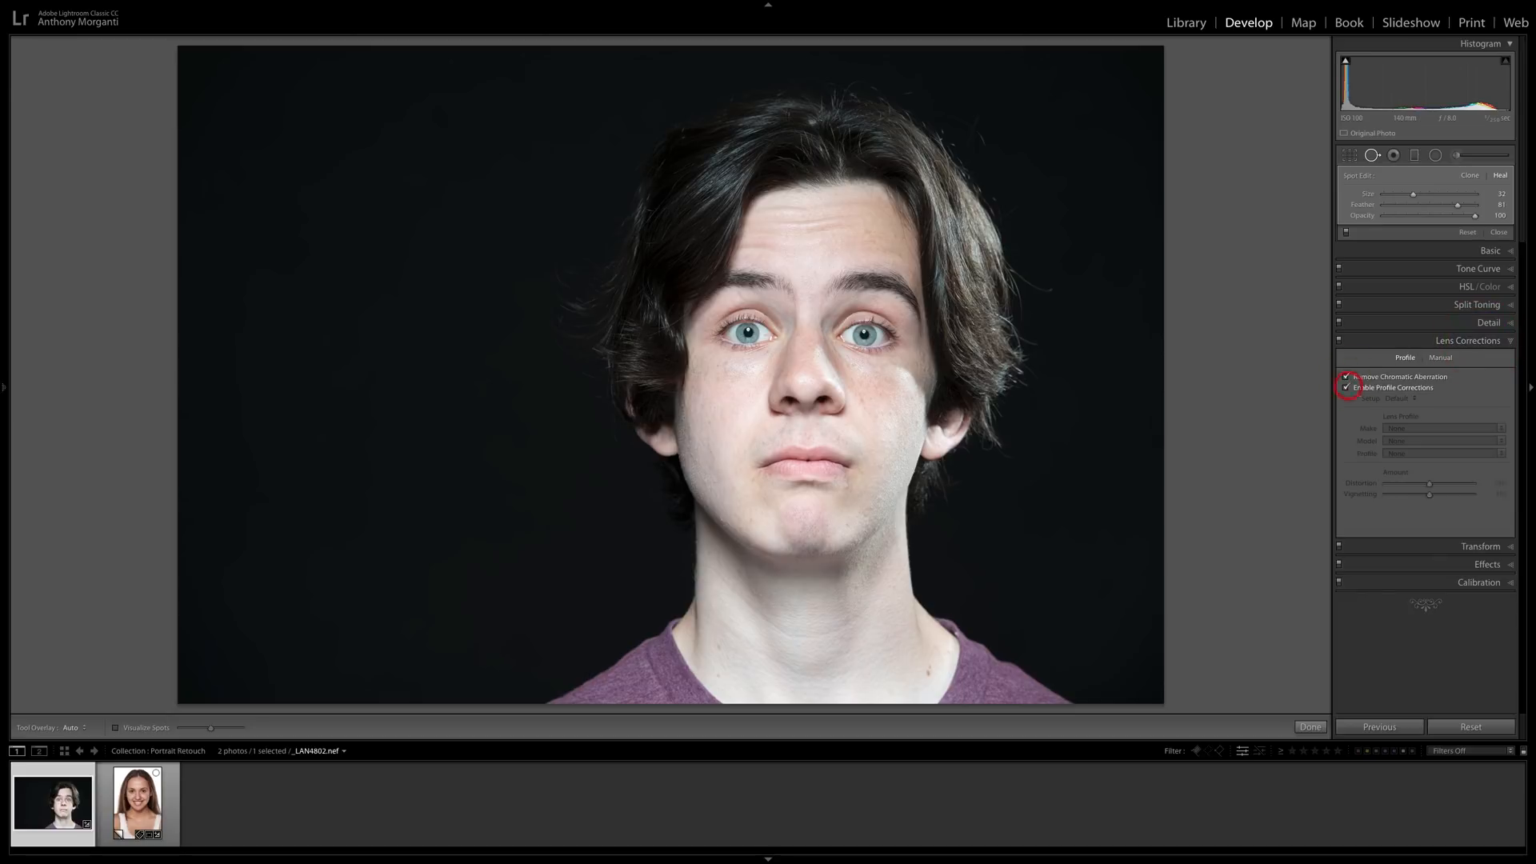
pyautogui.click(1447, 343)
pyautogui.click(1446, 342)
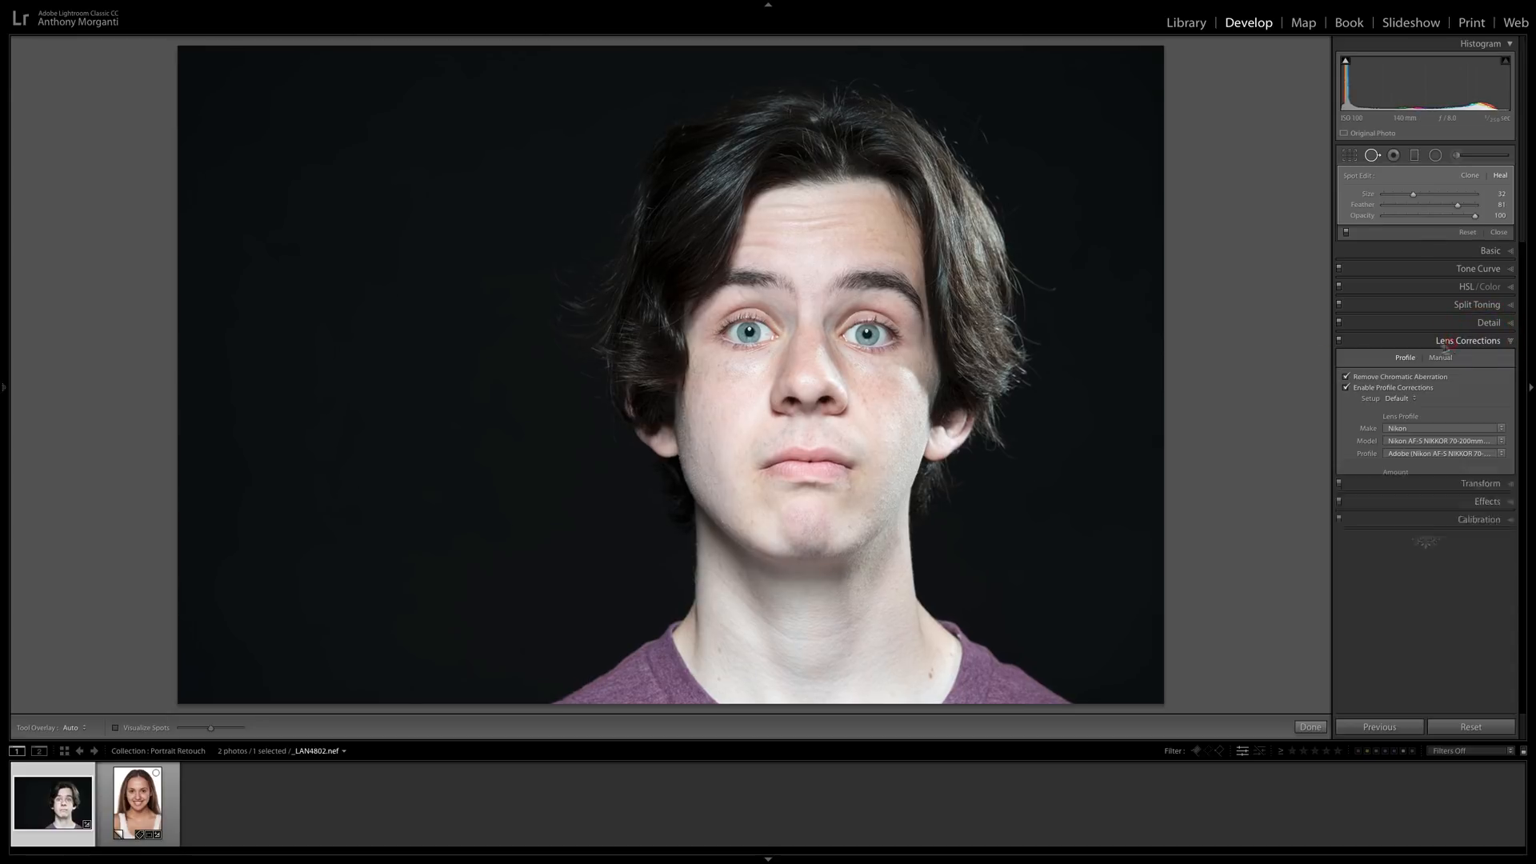
pyautogui.click(1345, 377)
pyautogui.click(1346, 387)
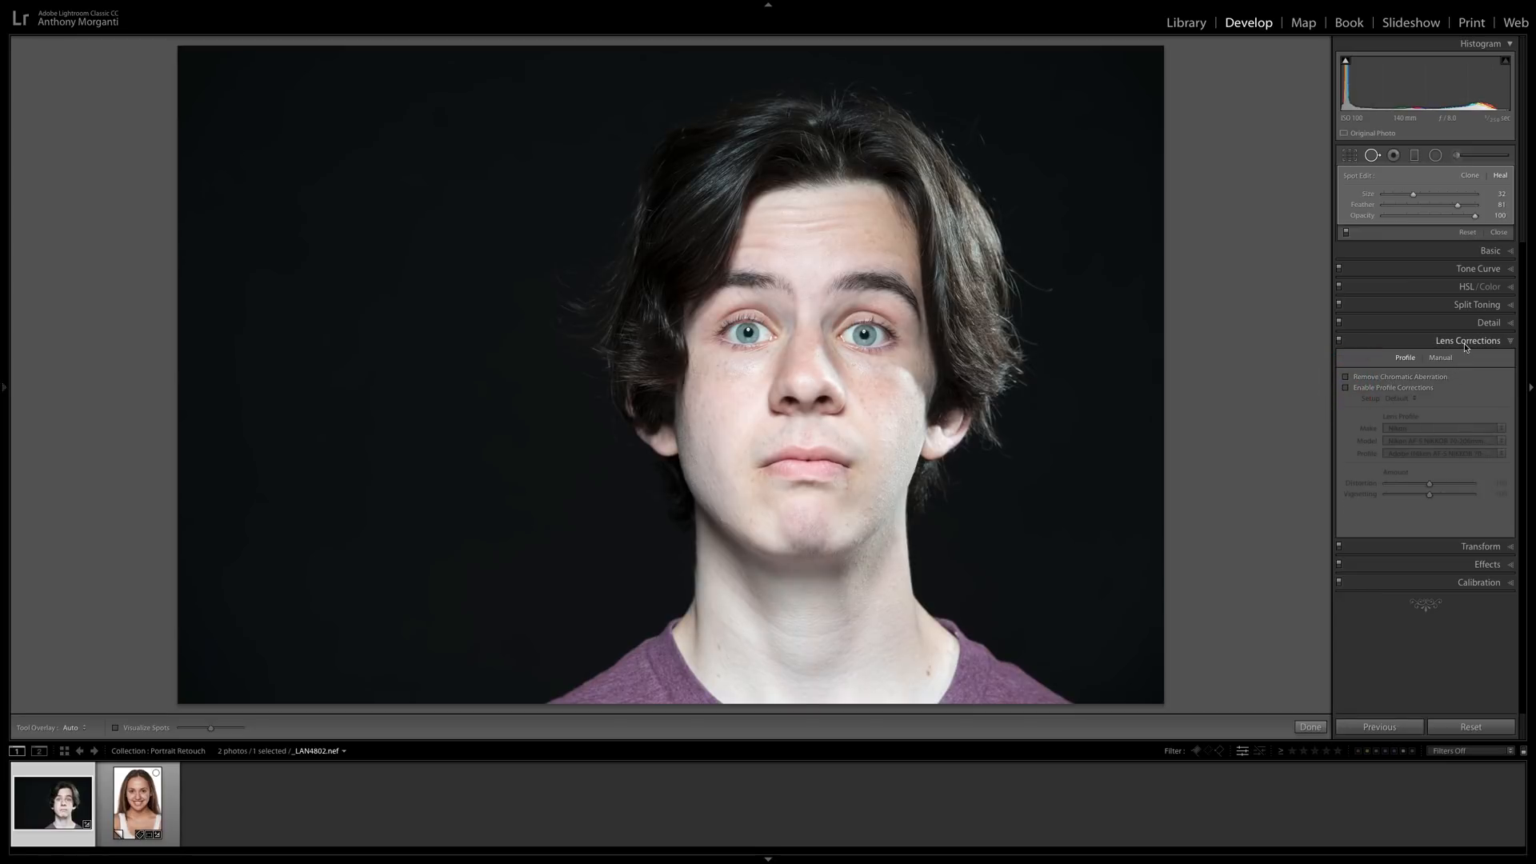
pyautogui.click(1466, 344)
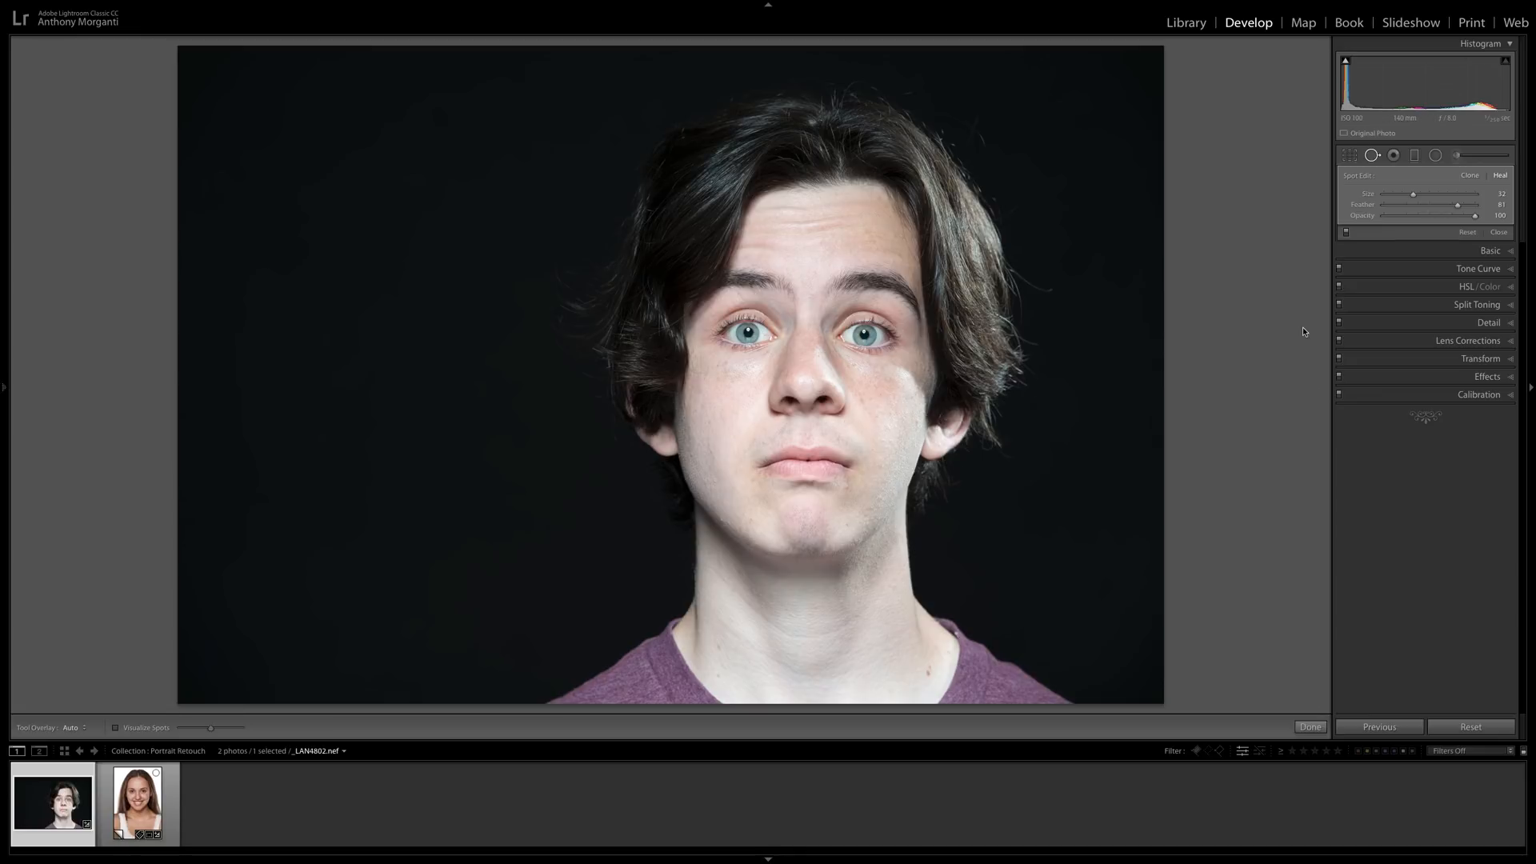
# Switch from Spot Removal to the Adjustment Brush, choose the Soften Skin preset, and set the brush feather to 89.
pyautogui.click(1373, 158)
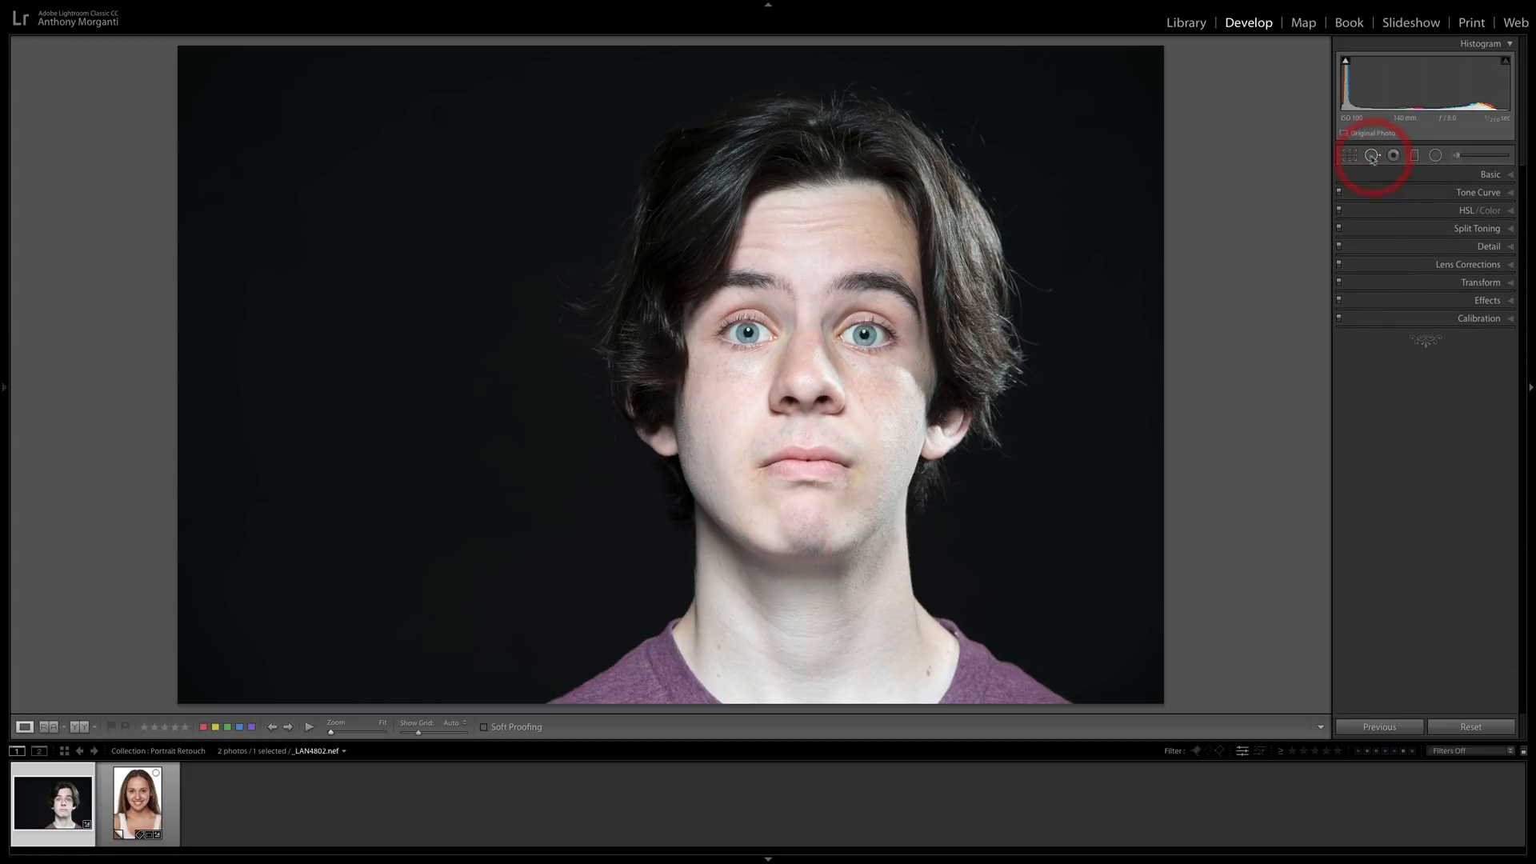
pyautogui.click(1454, 157)
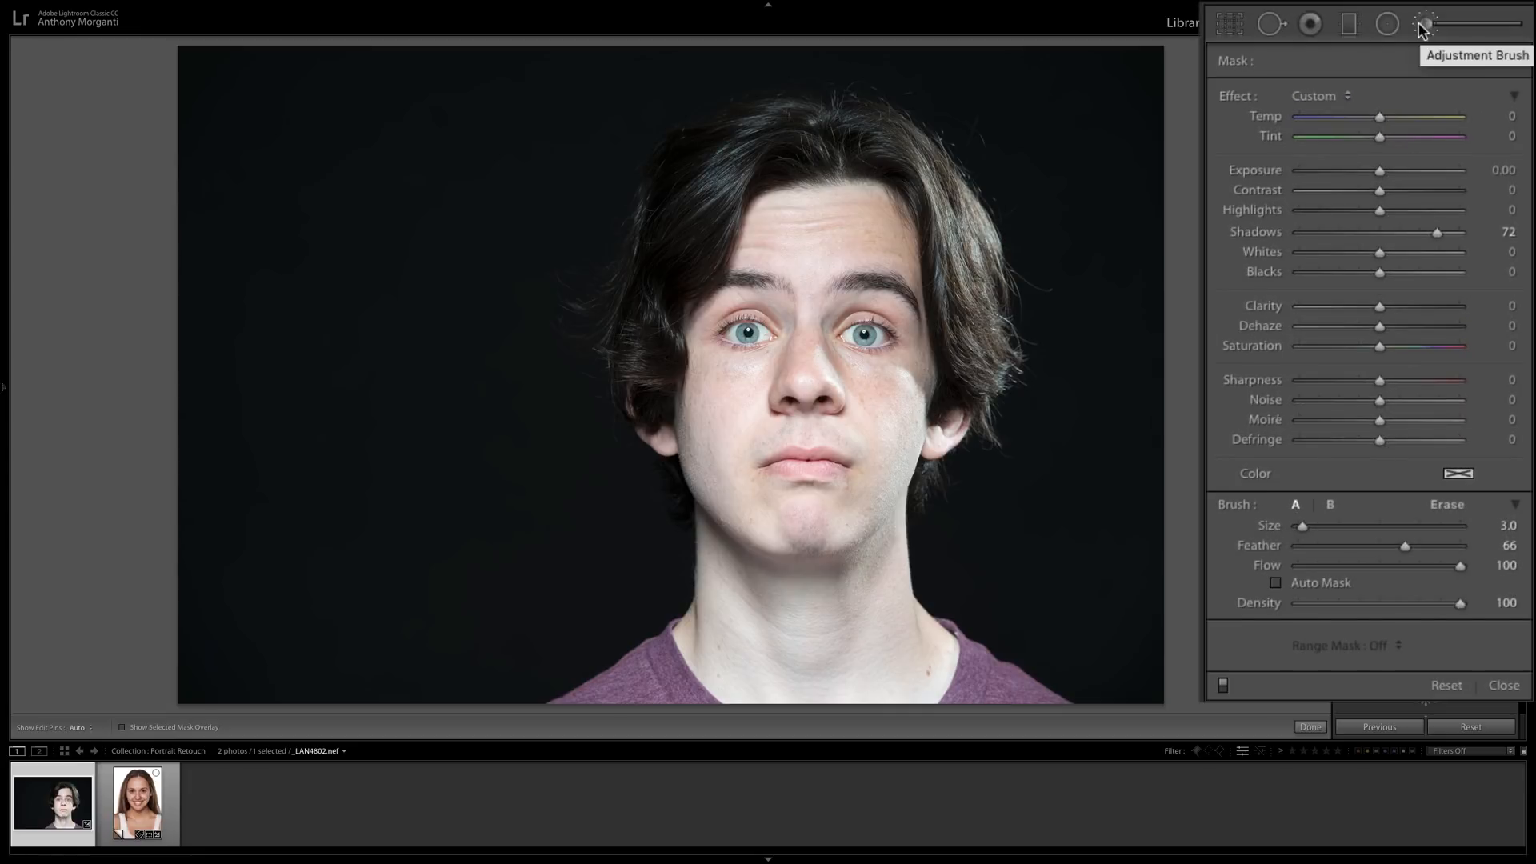
pyautogui.click(1347, 96)
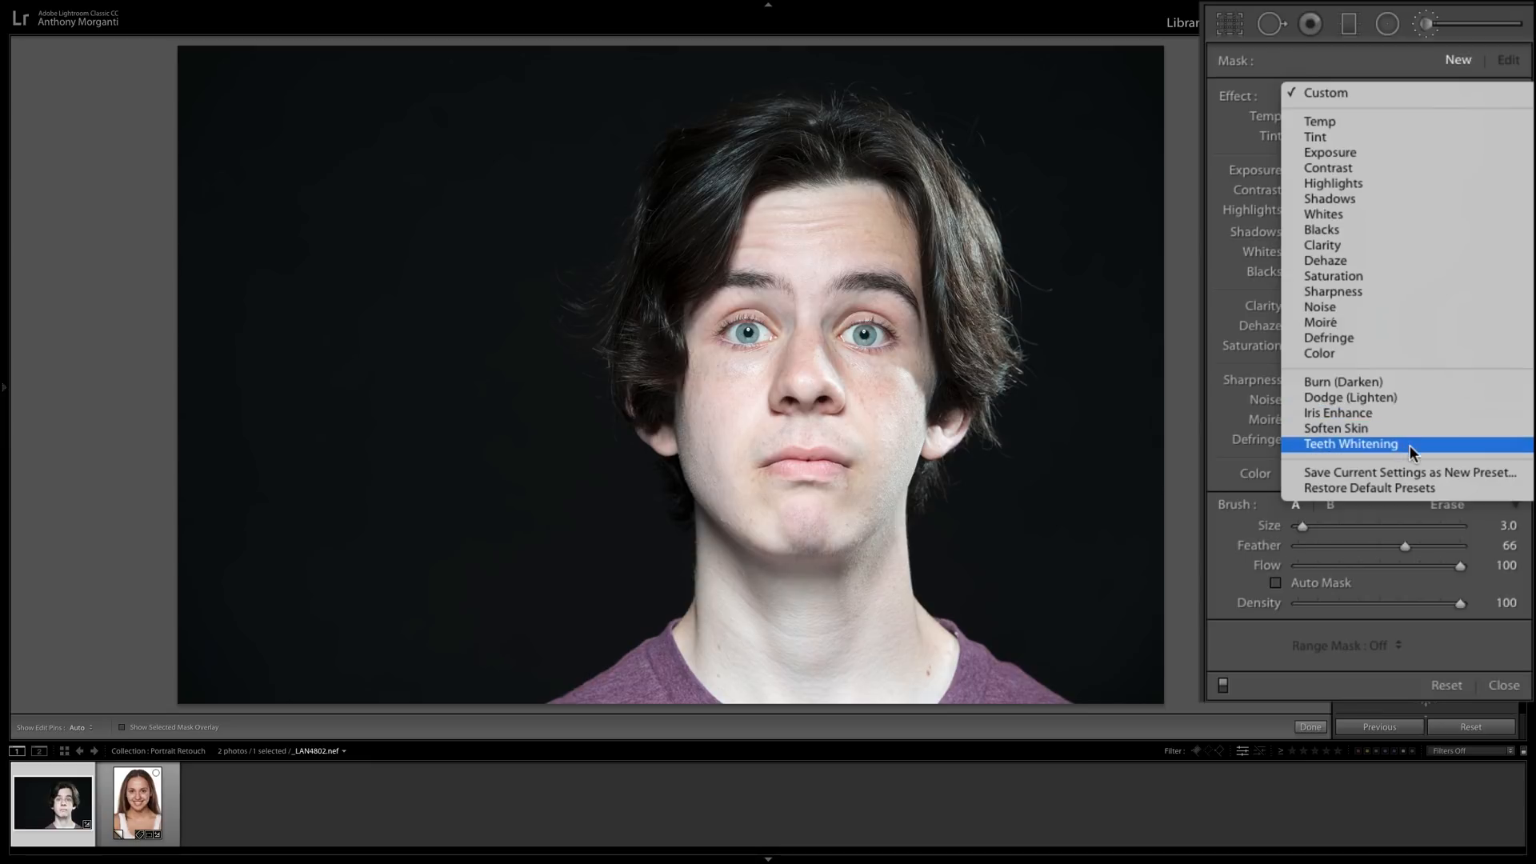
pyautogui.click(1331, 430)
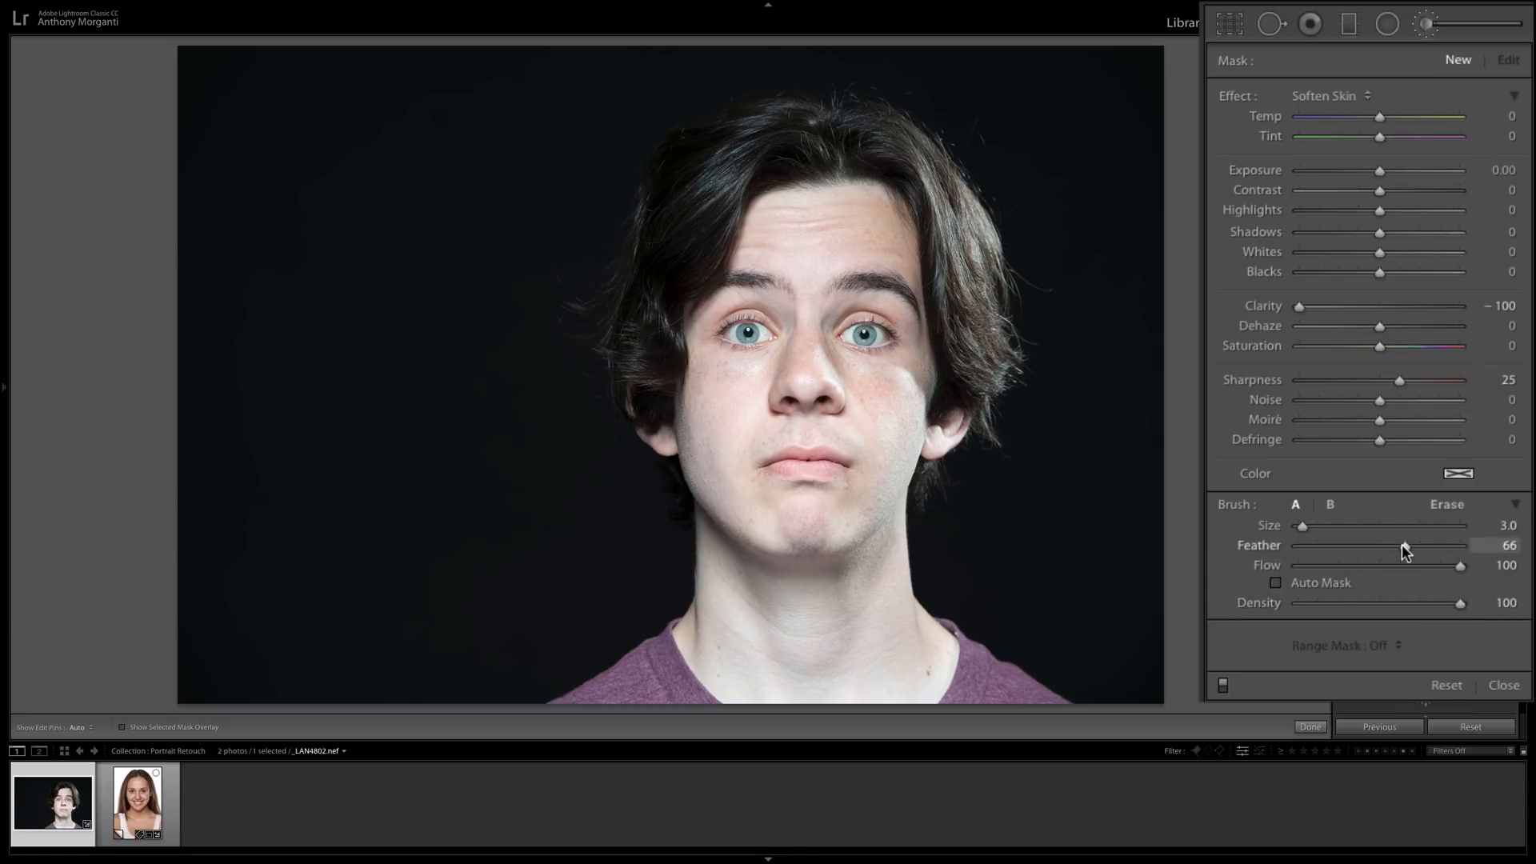
pyautogui.moveTo(1405, 549); pyautogui.dragTo(1437, 550)
pyautogui.click(1436, 545)
pyautogui.moveTo(1437, 547); pyautogui.dragTo(1444, 548)
# Paint the skin softening across the young man's forehead with a size 5 brush.
pyautogui.scroll(5, 831, 260)
pyautogui.scroll(-4, 829, 243)
pyautogui.moveTo(774, 212)
pyautogui.mouseDown()
pyautogui.moveTo(877, 217)
pyautogui.moveTo(893, 239)
pyautogui.moveTo(864, 193)
pyautogui.moveTo(878, 208)
pyautogui.mouseUp()
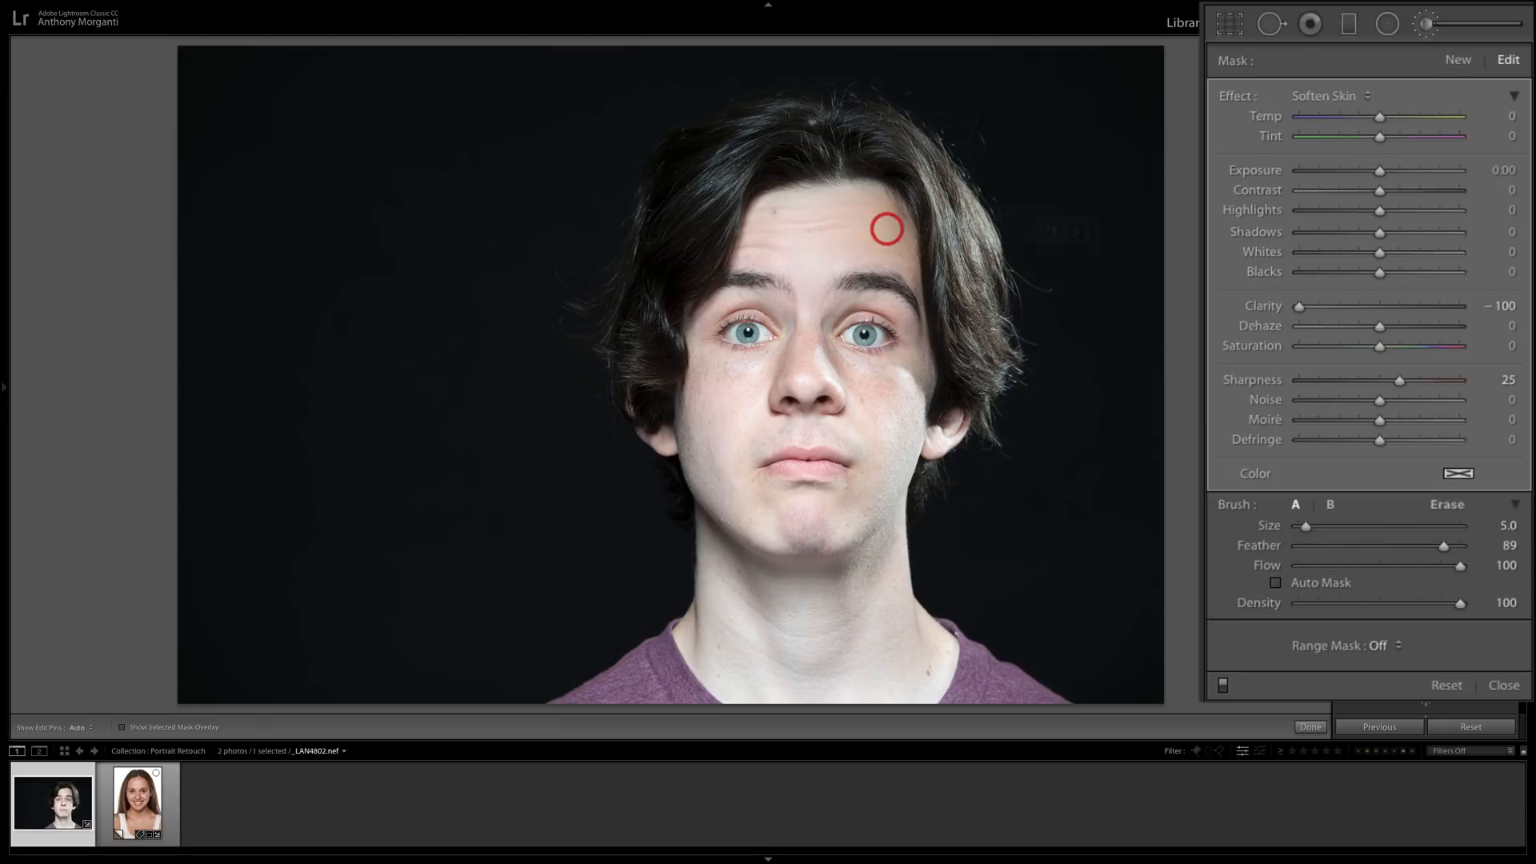
pyautogui.moveTo(886, 229); pyautogui.dragTo(880, 228)
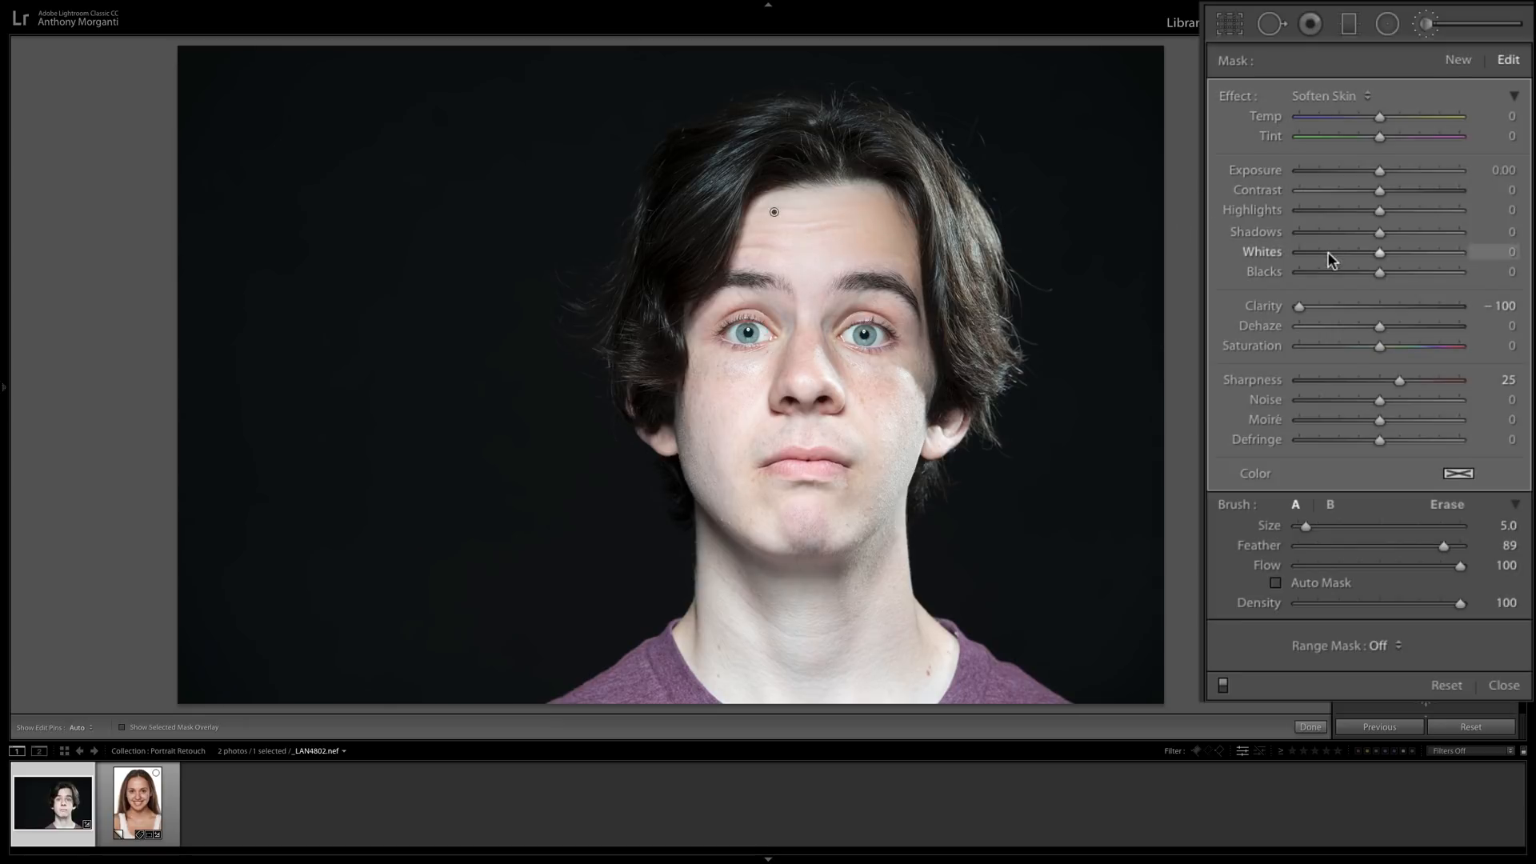
# Set the brush feather to 78 and the size to 2, and hide the edit pin for painting smaller facial areas.
pyautogui.moveTo(1443, 545); pyautogui.dragTo(1424, 546)
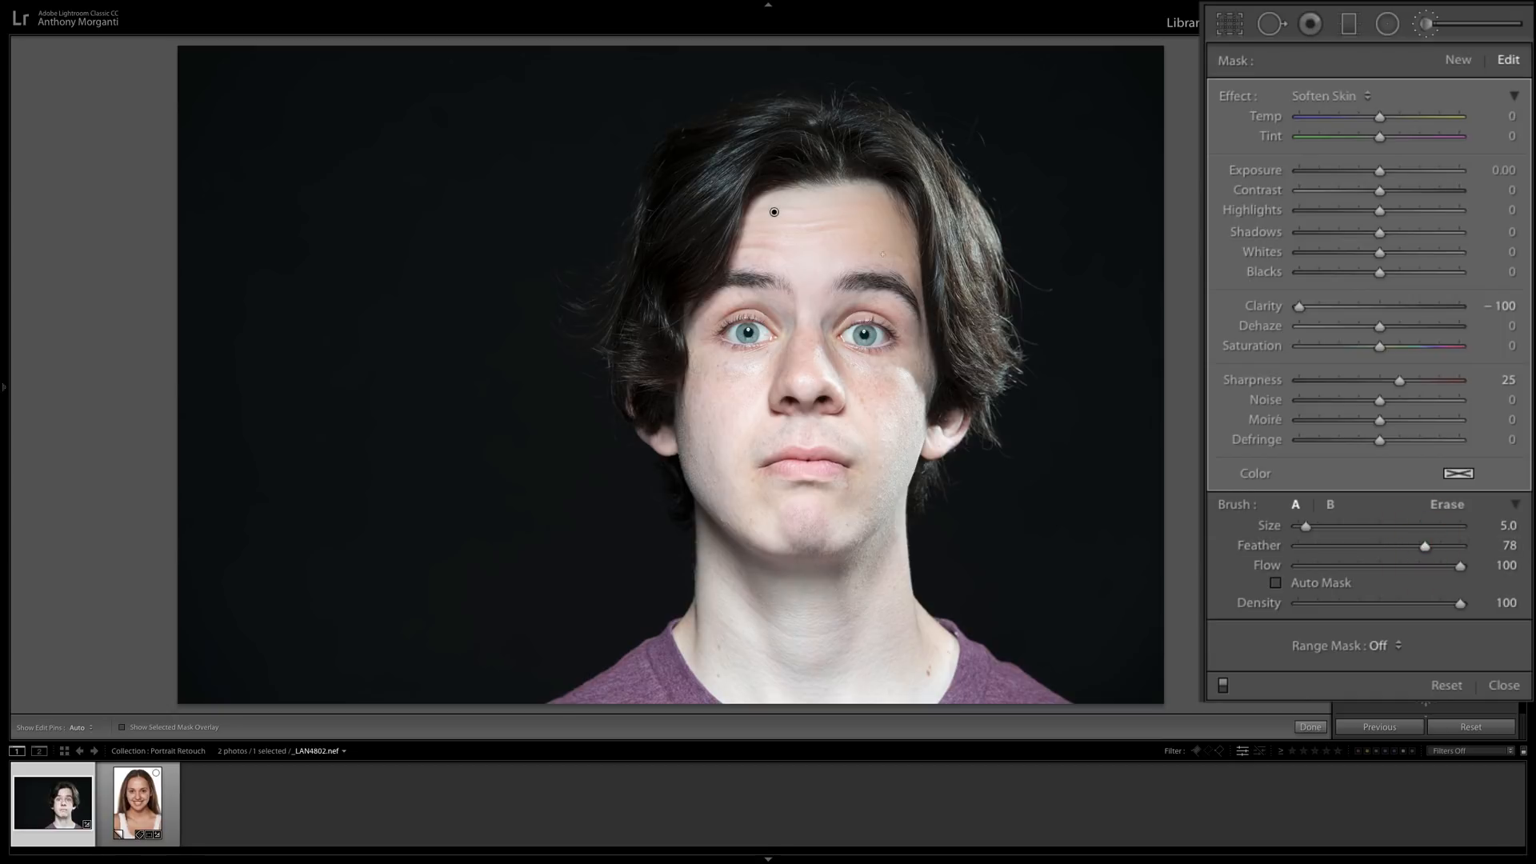
pyautogui.press('[')
pyautogui.press('[')
pyautogui.press('[')
pyautogui.press('h')
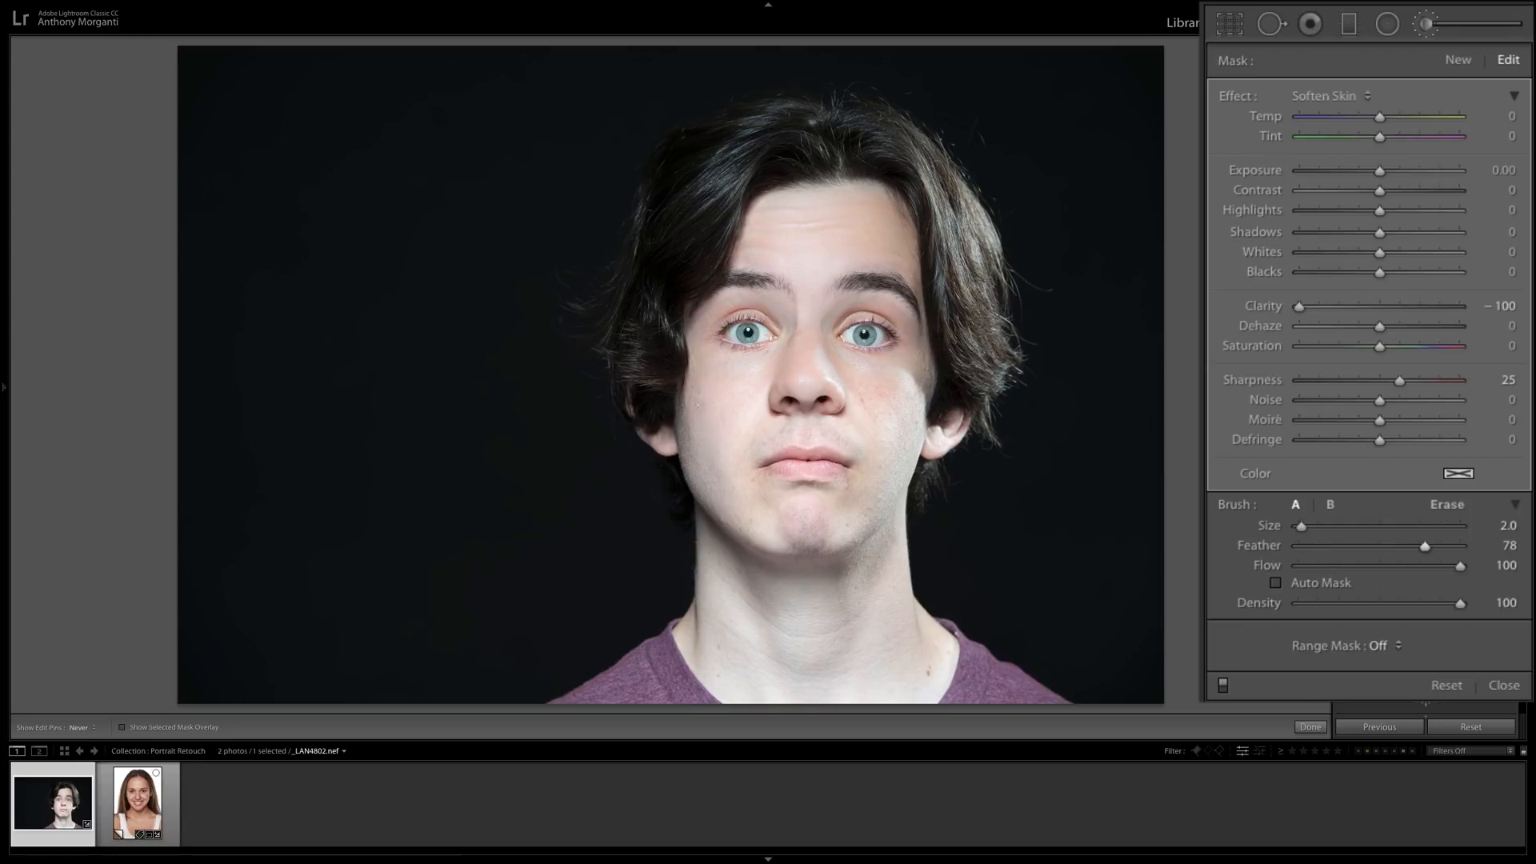
# Continue painting the skin softening over the chin and neck, enlarging the brush to size 8 for the neck.
pyautogui.scroll(5, 741, 298)
pyautogui.scroll(-6, 701, 453)
pyautogui.scroll(3, 696, 446)
pyautogui.moveTo(795, 541)
pyautogui.mouseDown()
pyautogui.moveTo(823, 498)
pyautogui.moveTo(823, 517)
pyautogui.moveTo(839, 497)
pyautogui.moveTo(827, 544)
pyautogui.moveTo(810, 533)
pyautogui.moveTo(863, 534)
pyautogui.moveTo(927, 373)
pyautogui.moveTo(857, 424)
pyautogui.moveTo(764, 429)
pyautogui.moveTo(756, 445)
pyautogui.moveTo(814, 429)
pyautogui.moveTo(865, 447)
pyautogui.moveTo(804, 388)
pyautogui.moveTo(782, 390)
pyautogui.moveTo(805, 375)
pyautogui.moveTo(884, 457)
pyautogui.moveTo(854, 494)
pyautogui.moveTo(881, 542)
pyautogui.moveTo(753, 586)
pyautogui.moveTo(851, 537)
pyautogui.mouseUp()
pyautogui.press(']')
pyautogui.press(']')
pyautogui.moveTo(809, 636)
pyautogui.mouseDown()
pyautogui.moveTo(853, 630)
pyautogui.moveTo(864, 598)
pyautogui.moveTo(899, 655)
pyautogui.moveTo(919, 652)
pyautogui.moveTo(829, 672)
pyautogui.moveTo(880, 673)
pyautogui.moveTo(757, 670)
pyautogui.moveTo(709, 630)
pyautogui.moveTo(799, 562)
pyautogui.moveTo(813, 577)
pyautogui.mouseUp()
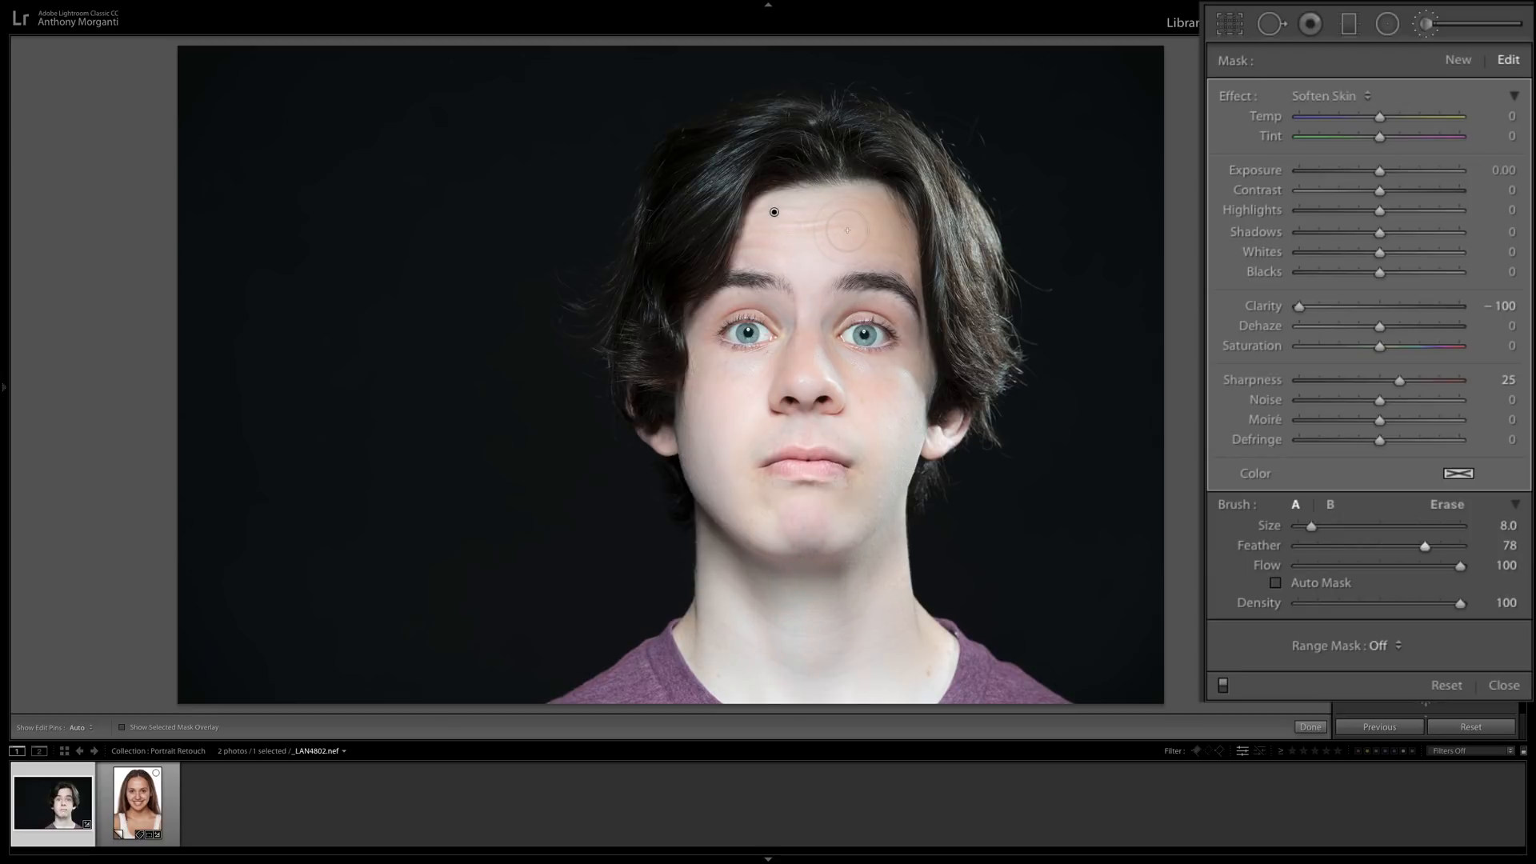
# Reduce the brush to size 5, set the skin mask's clarity to -46 and sharpness to 35, and compare with the effect switched off.
pyautogui.press('[')
pyautogui.press('[')
pyautogui.moveTo(1301, 309); pyautogui.dragTo(1344, 308)
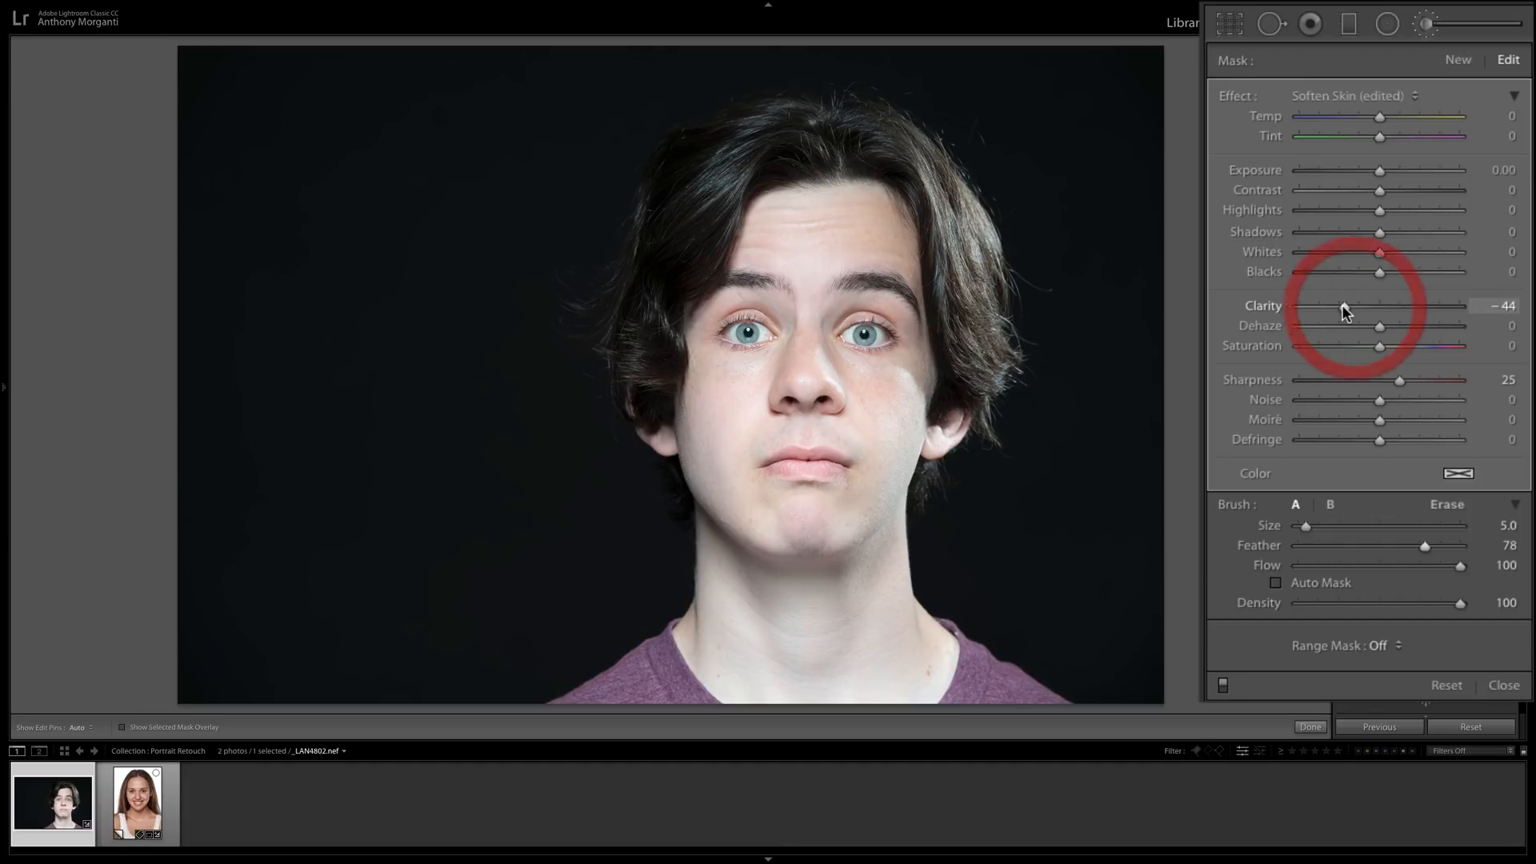
pyautogui.click(1223, 685)
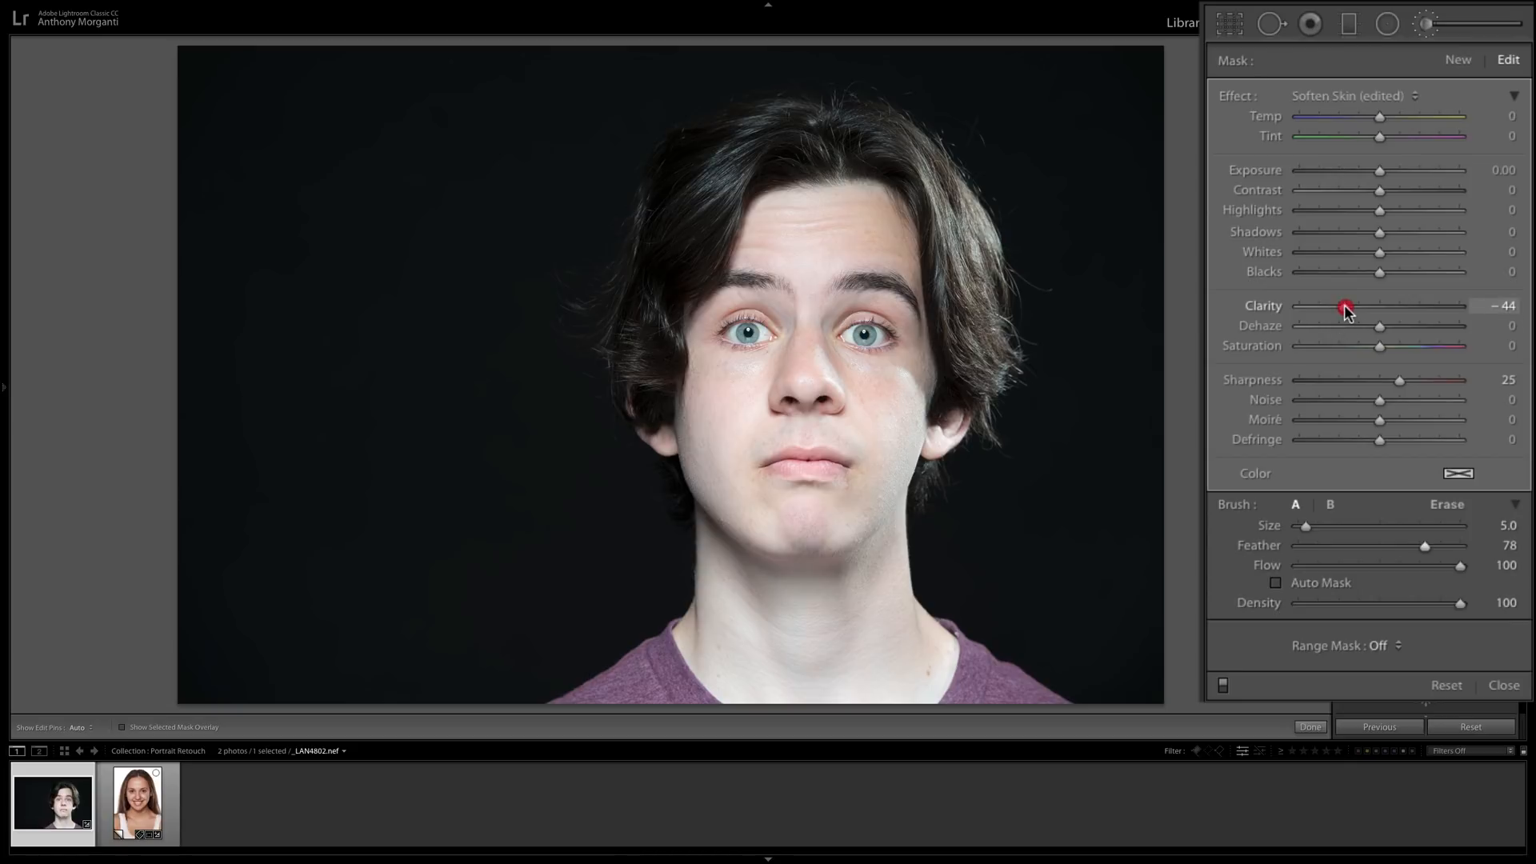
pyautogui.moveTo(1345, 312); pyautogui.dragTo(1344, 312)
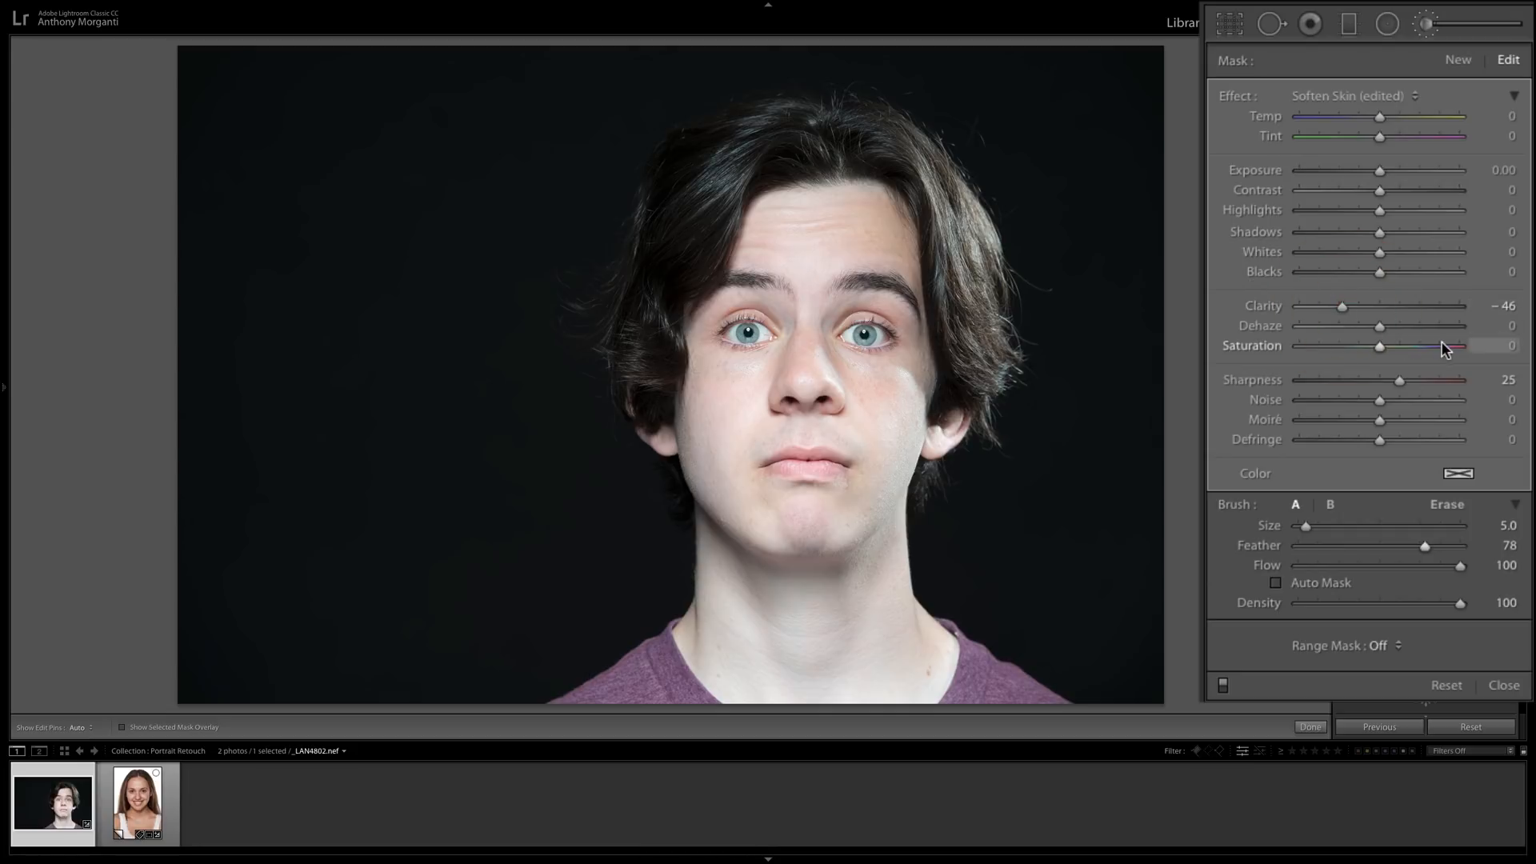
pyautogui.moveTo(1399, 380); pyautogui.dragTo(1408, 380)
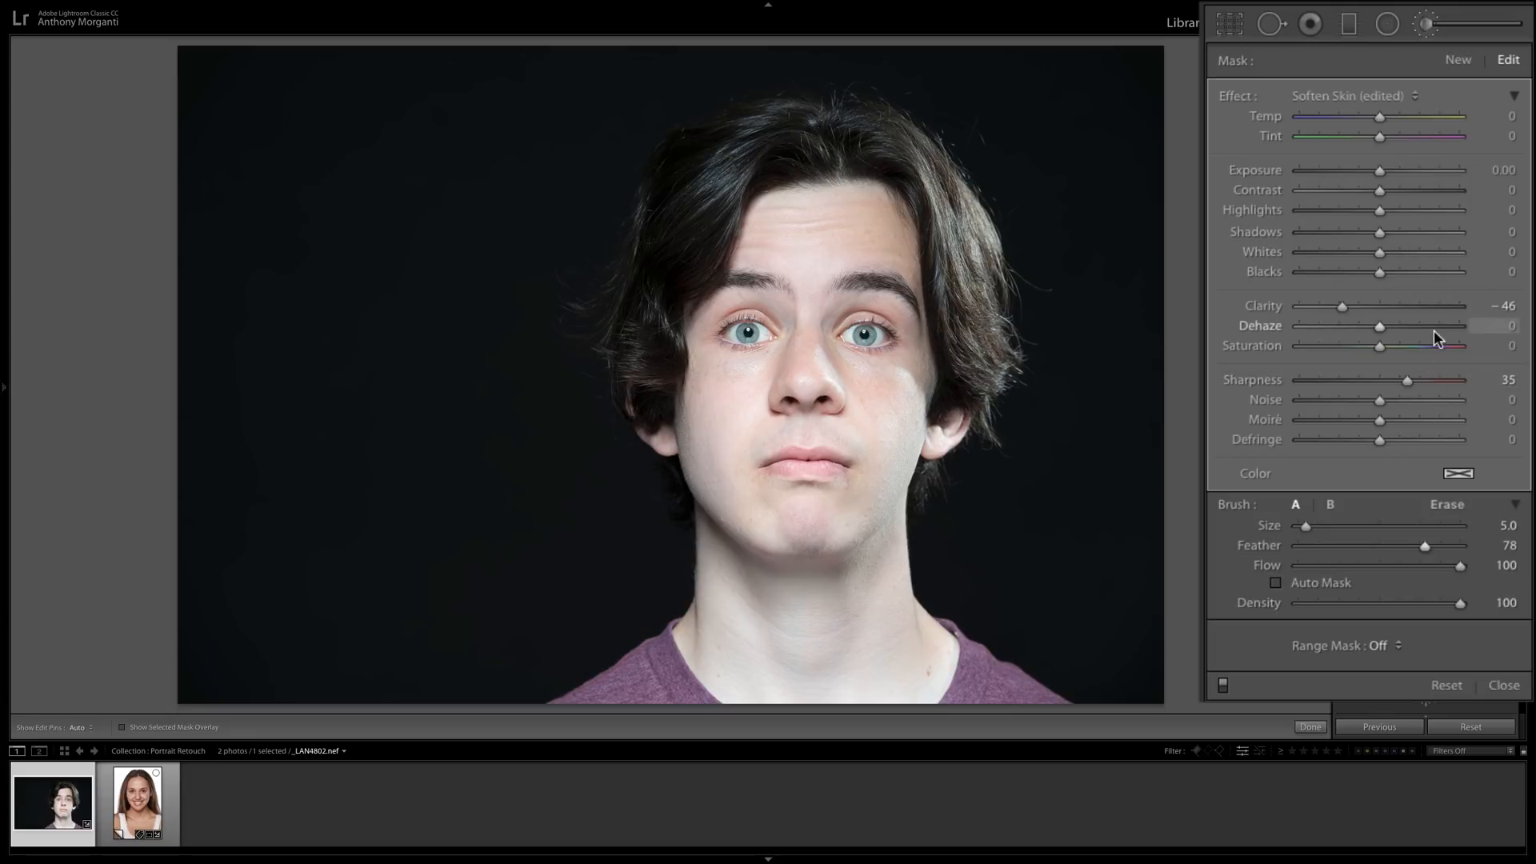
# Save the current brush settings as a new preset named with the author's surname followed by "Soften Skin", and check it among the effect presets.
pyautogui.click(1413, 96)
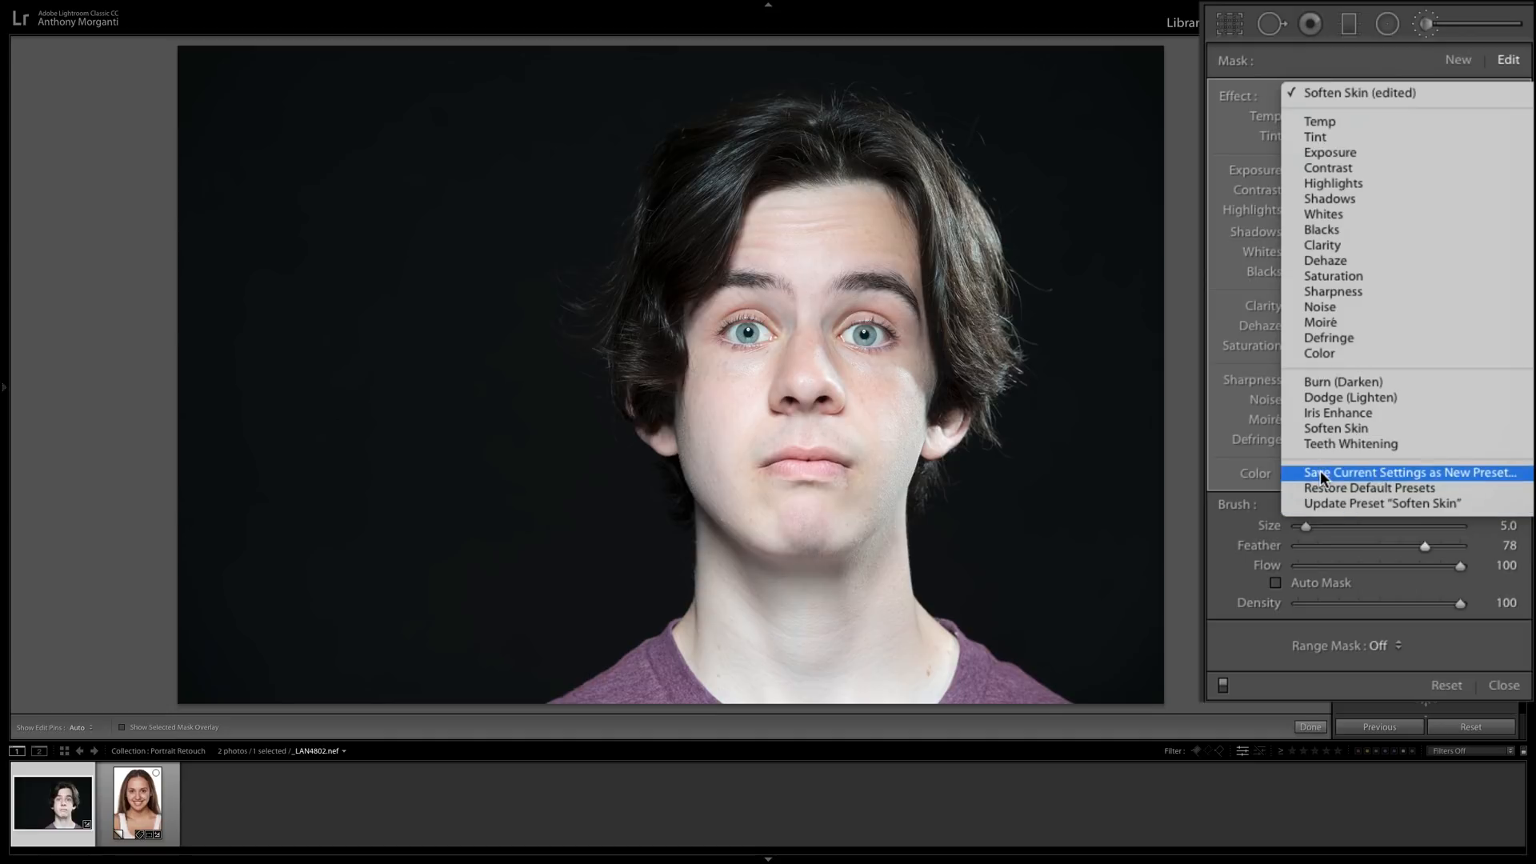
pyautogui.click(1439, 474)
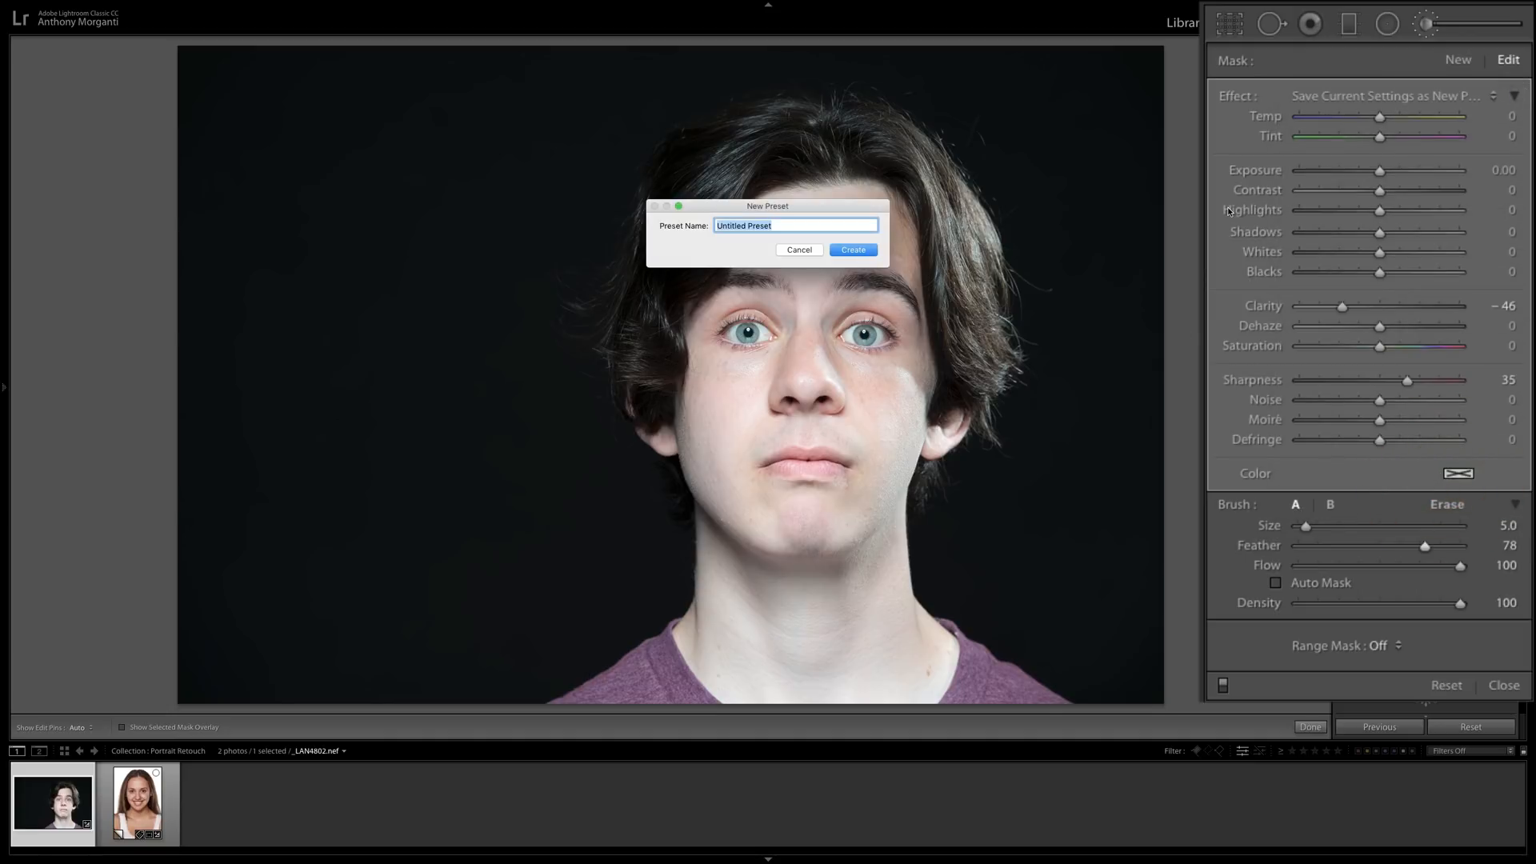
pyautogui.write('Morganti ')
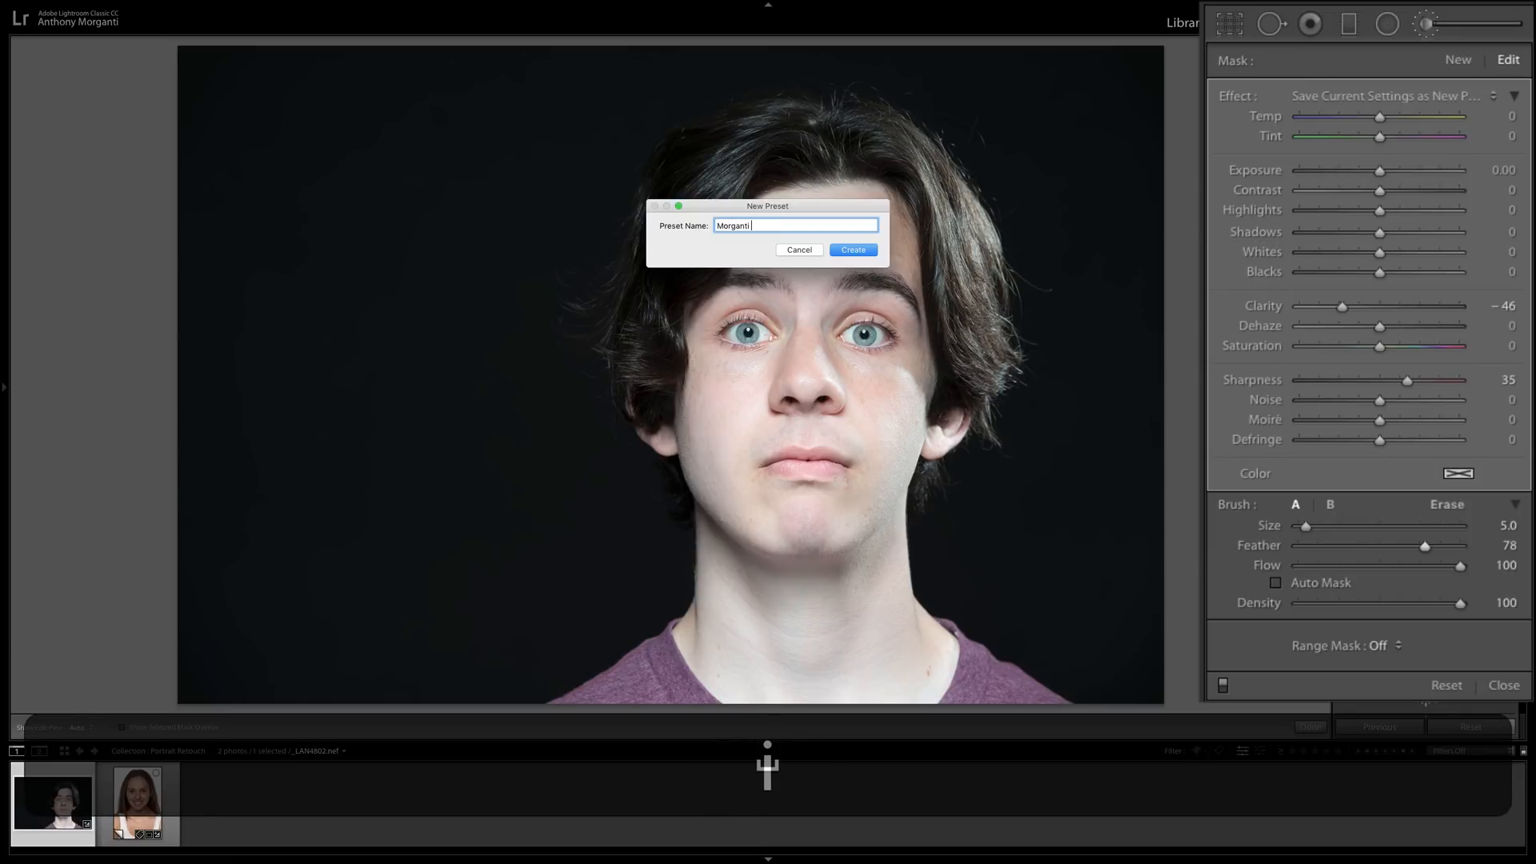
pyautogui.write('Softe')
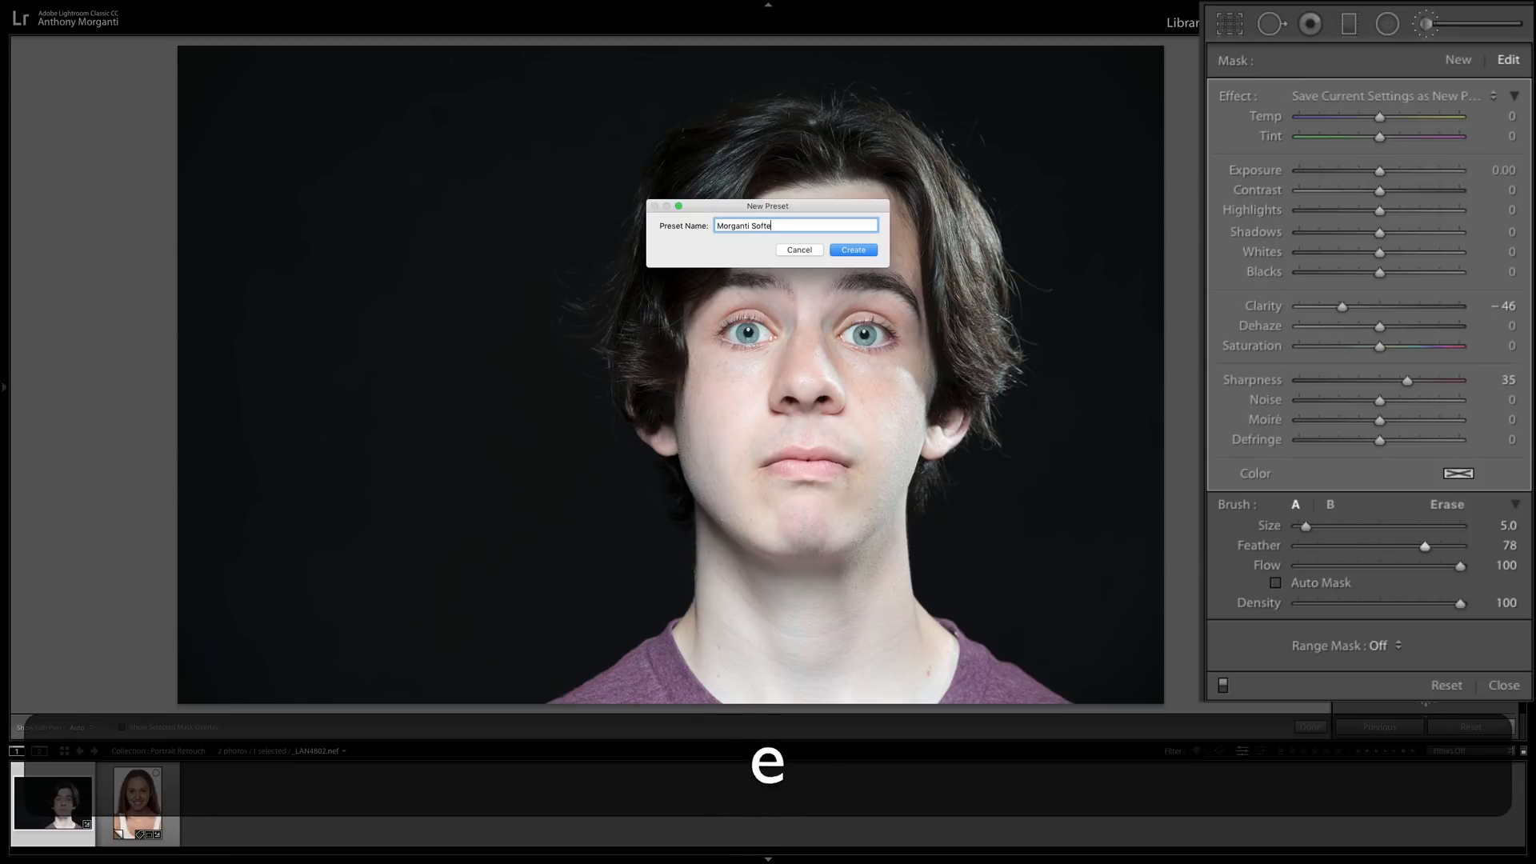
pyautogui.write('n SK')
pyautogui.press('BackSpace')
pyautogui.write('k')
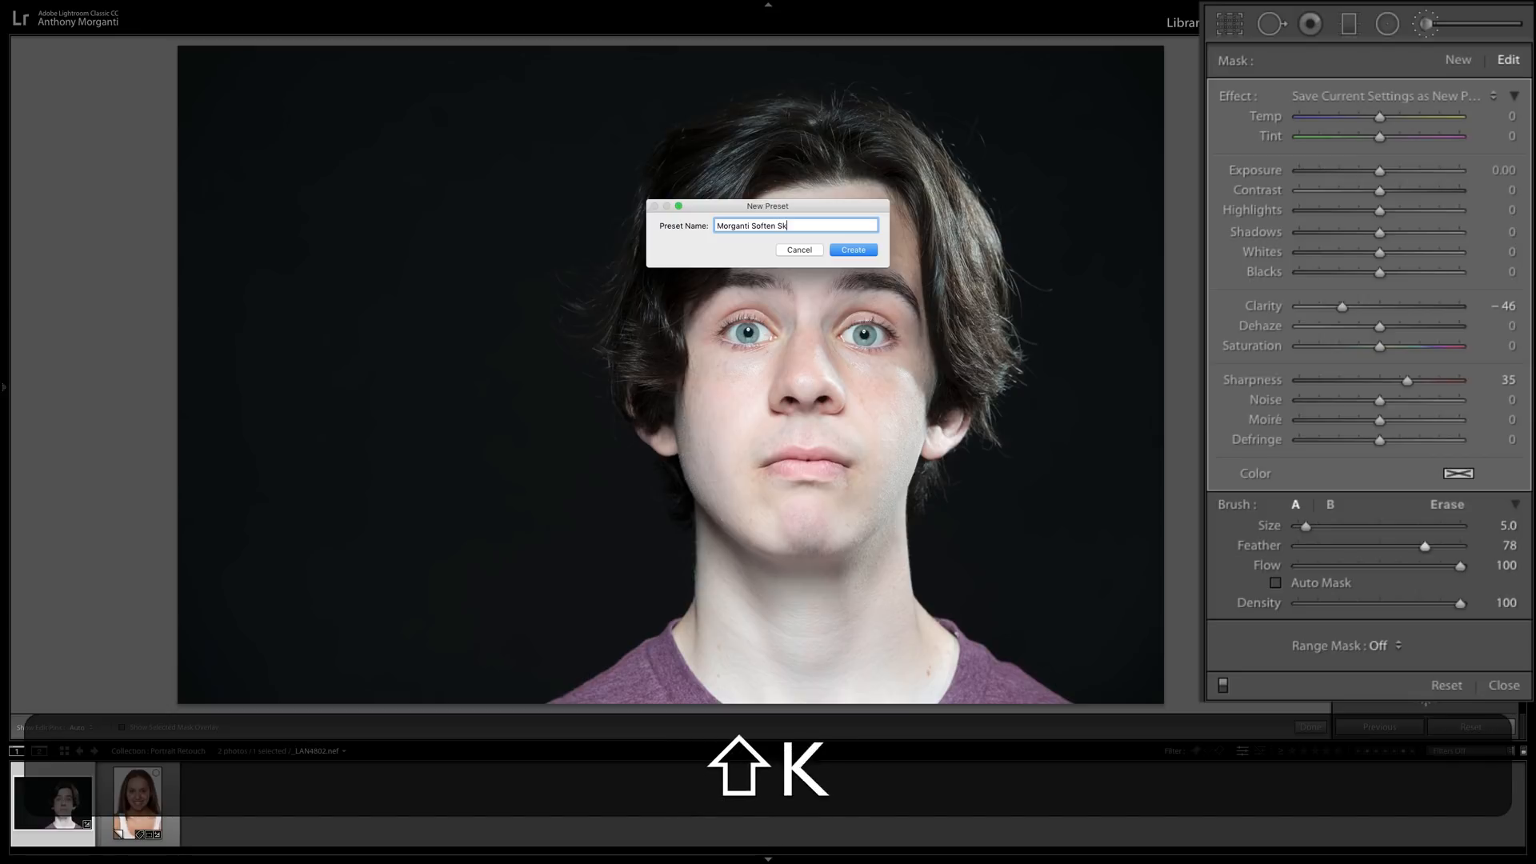
pyautogui.write('in')
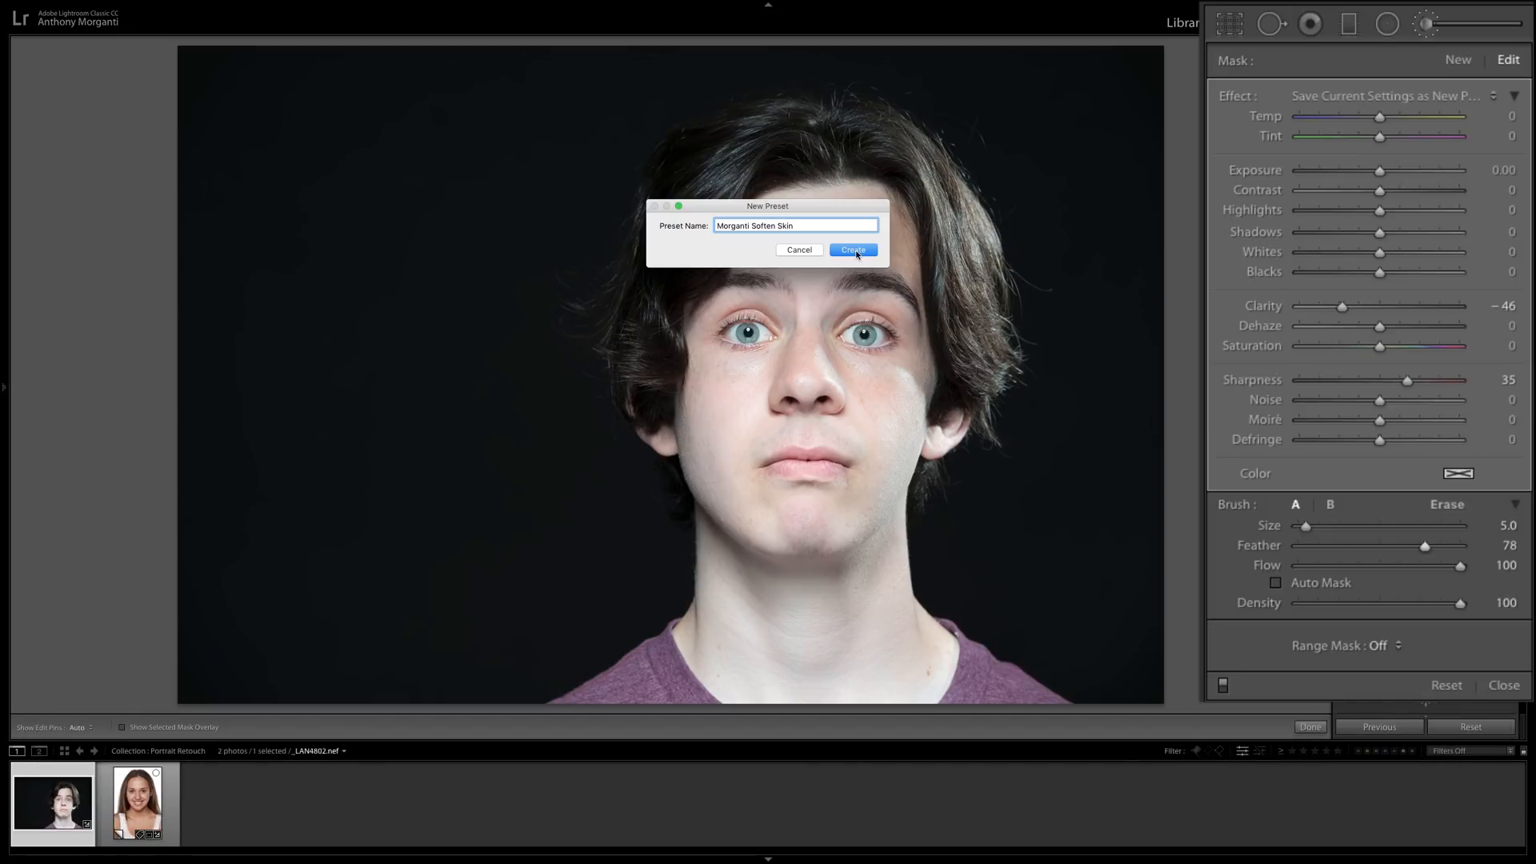
pyautogui.click(853, 249)
pyautogui.click(1405, 97)
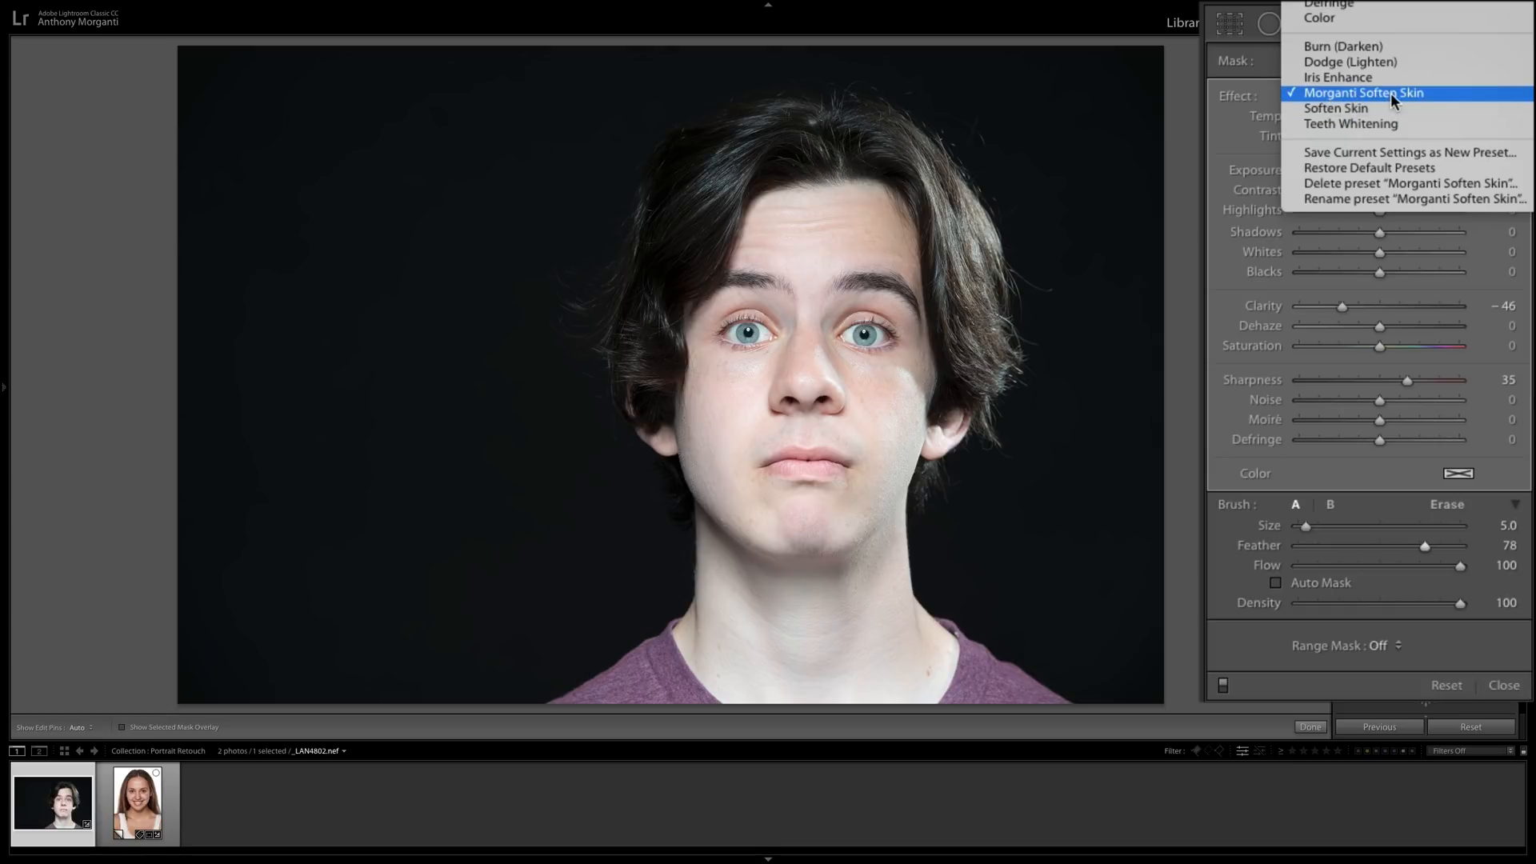
pyautogui.click(1262, 195)
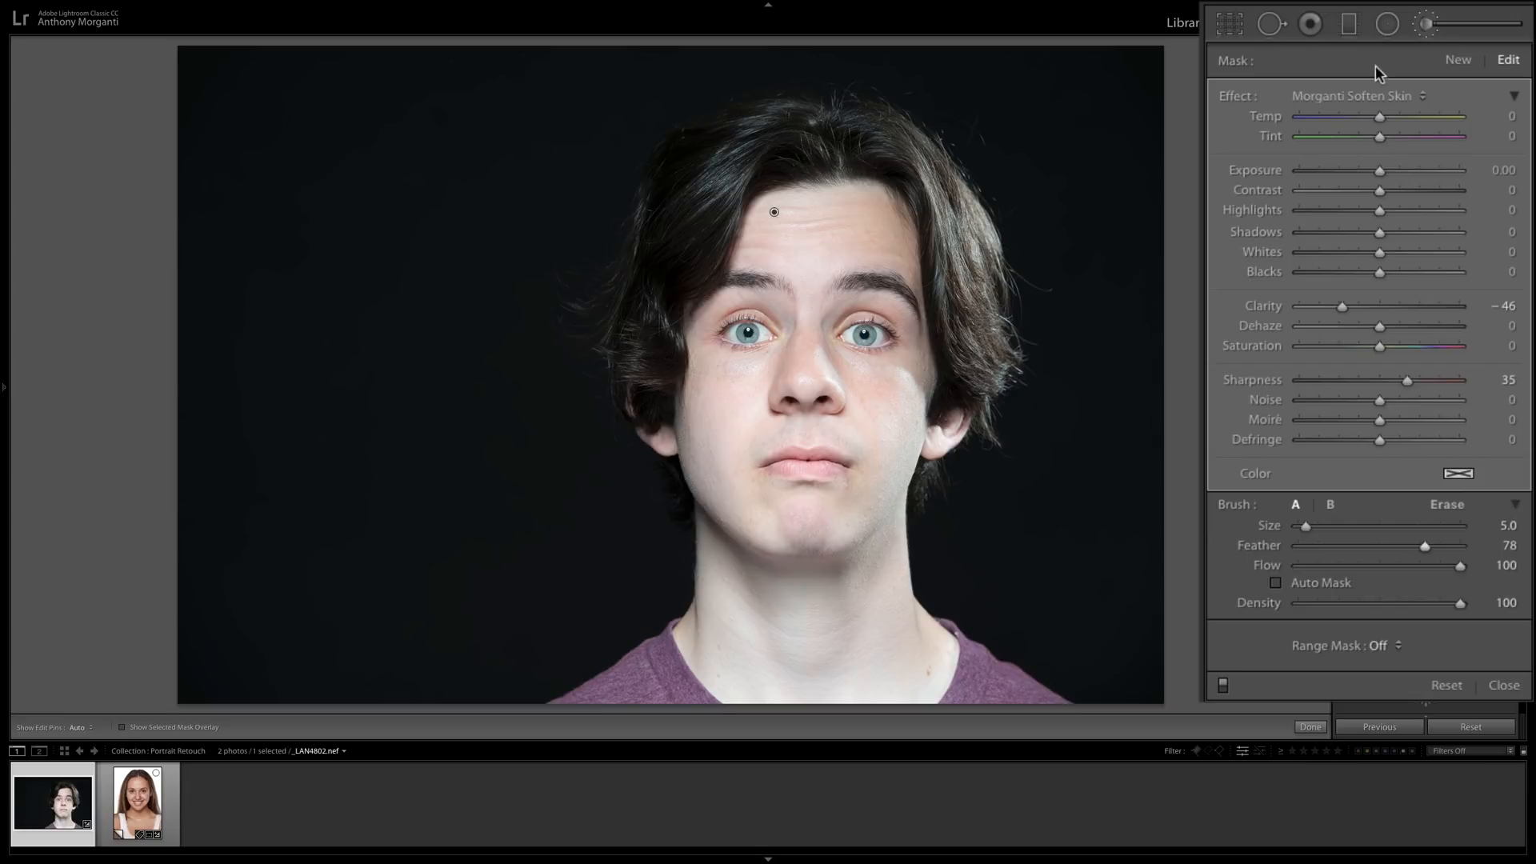
# Open the smiling woman's portrait at 1:1 on her mouth and choose the Teeth Whitening preset for the Adjustment Brush.
pyautogui.click(1425, 25)
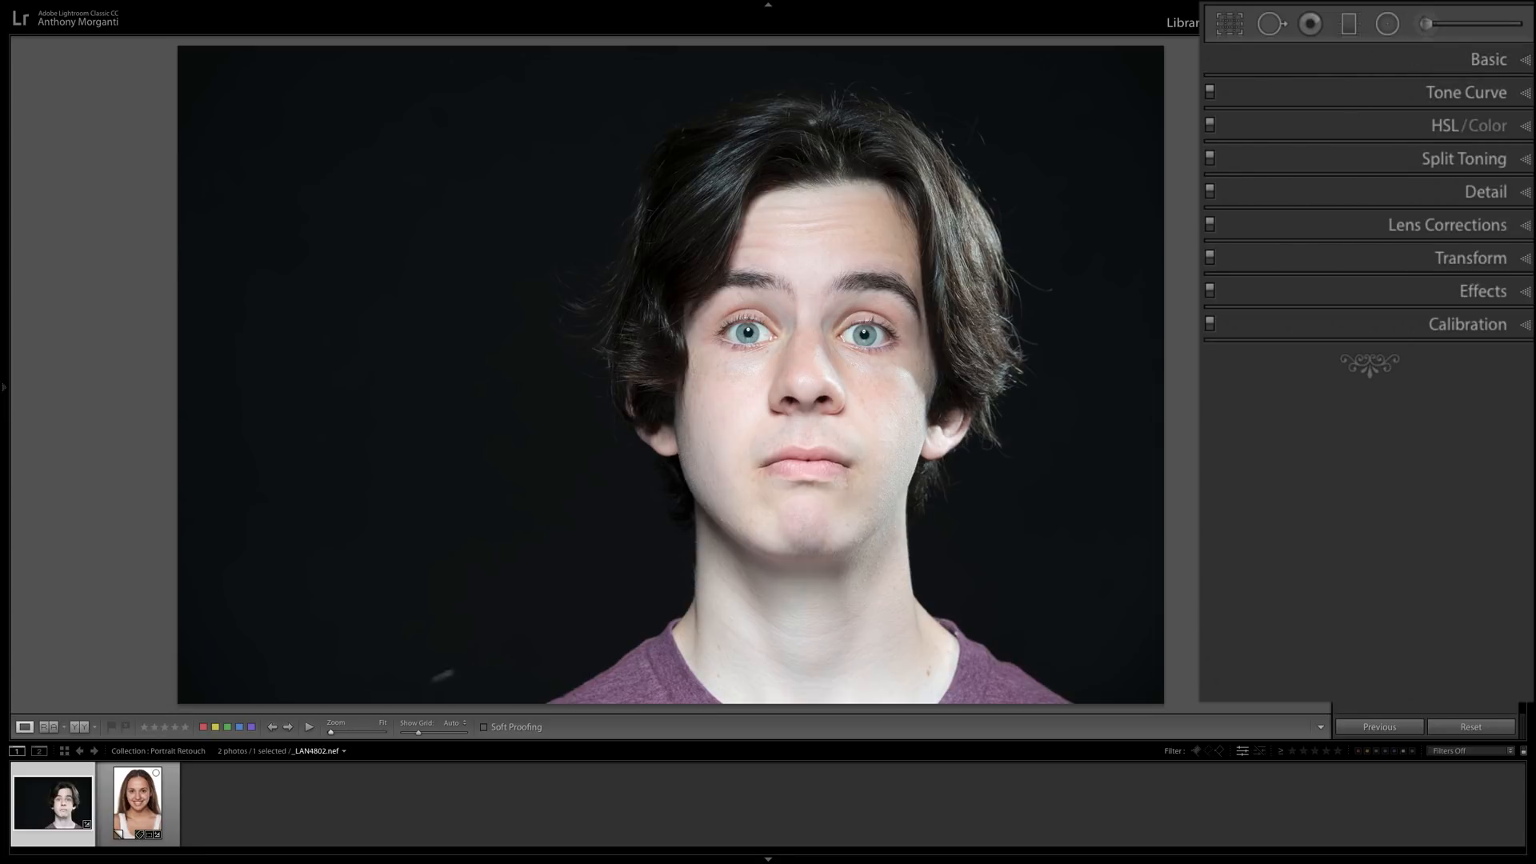
pyautogui.click(132, 816)
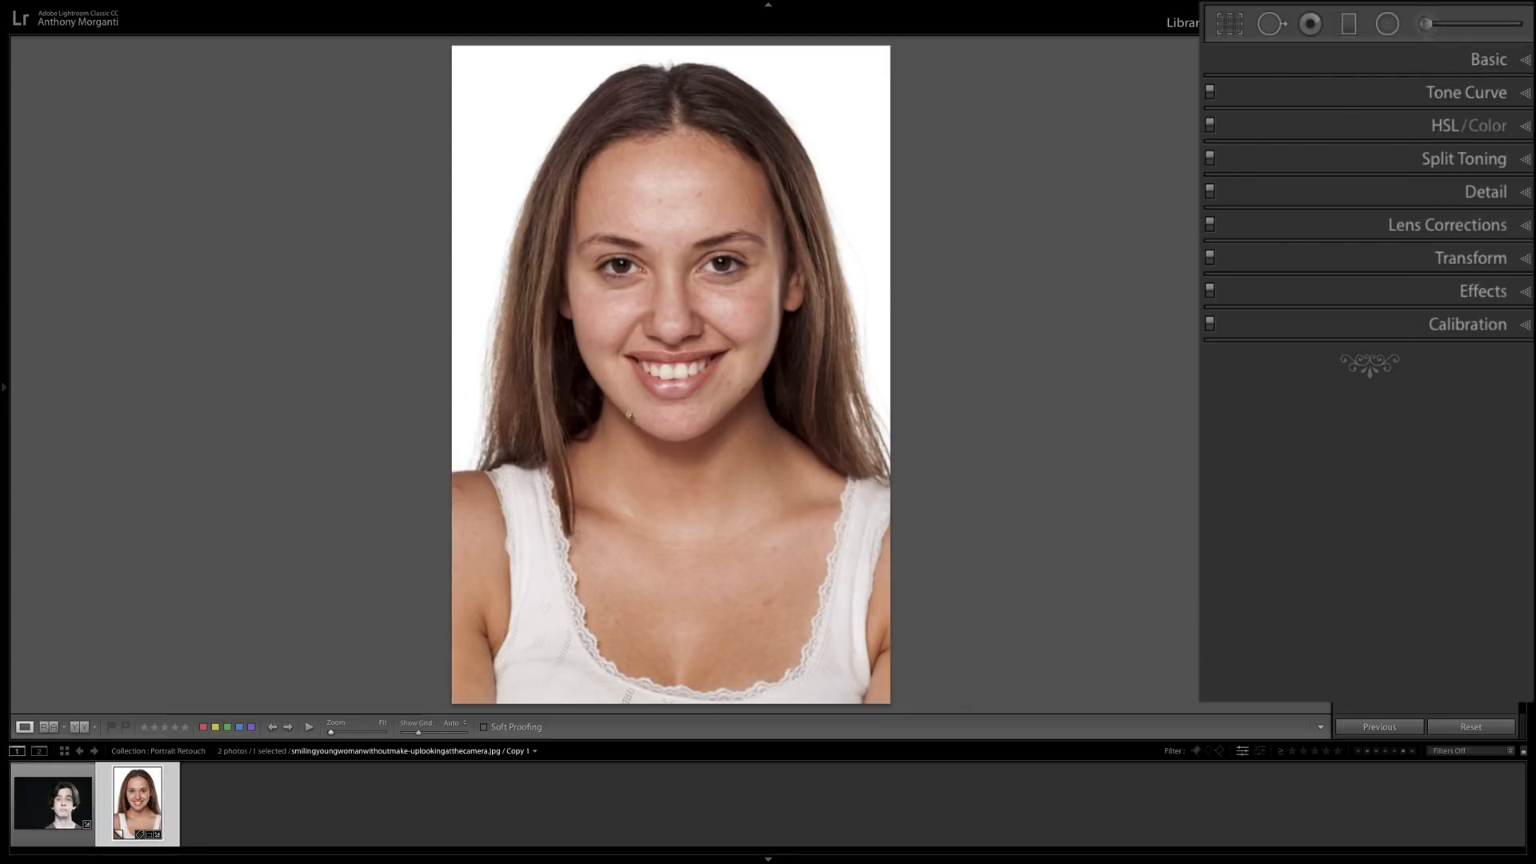
pyautogui.click(676, 371)
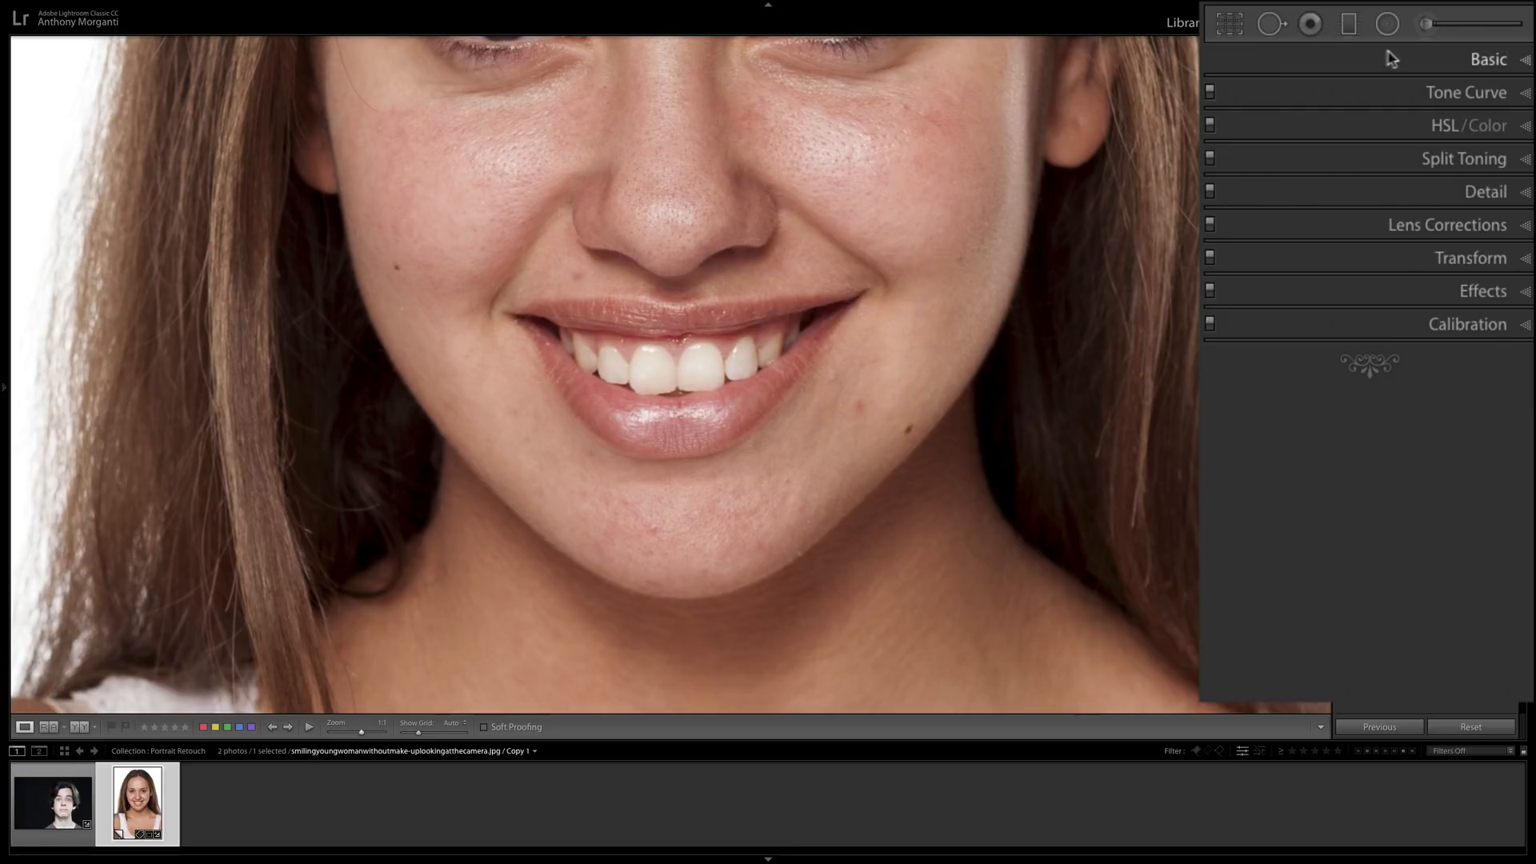
pyautogui.click(1424, 30)
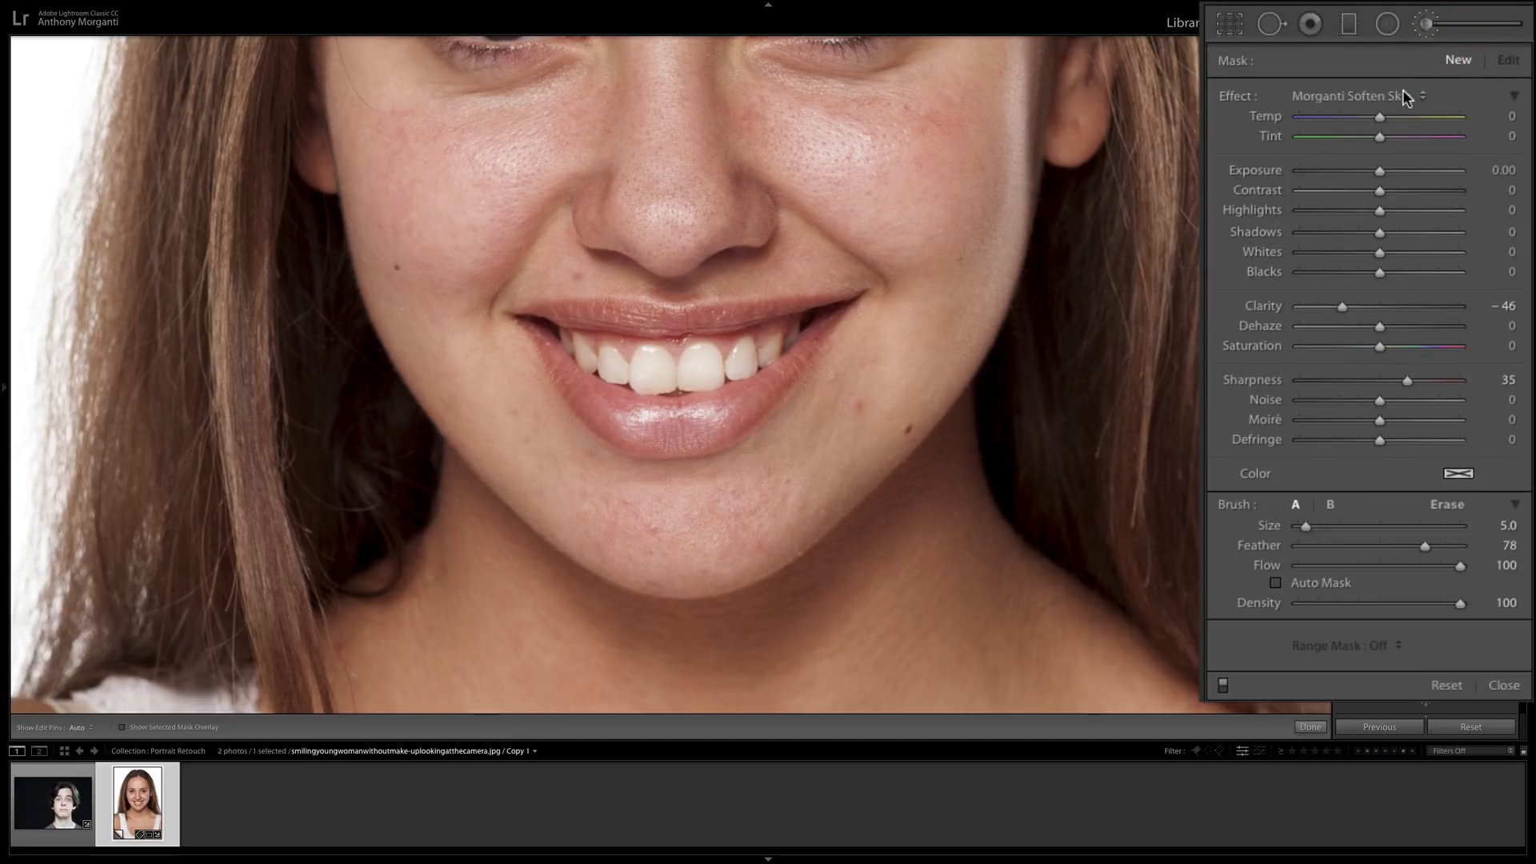
pyautogui.click(1405, 93)
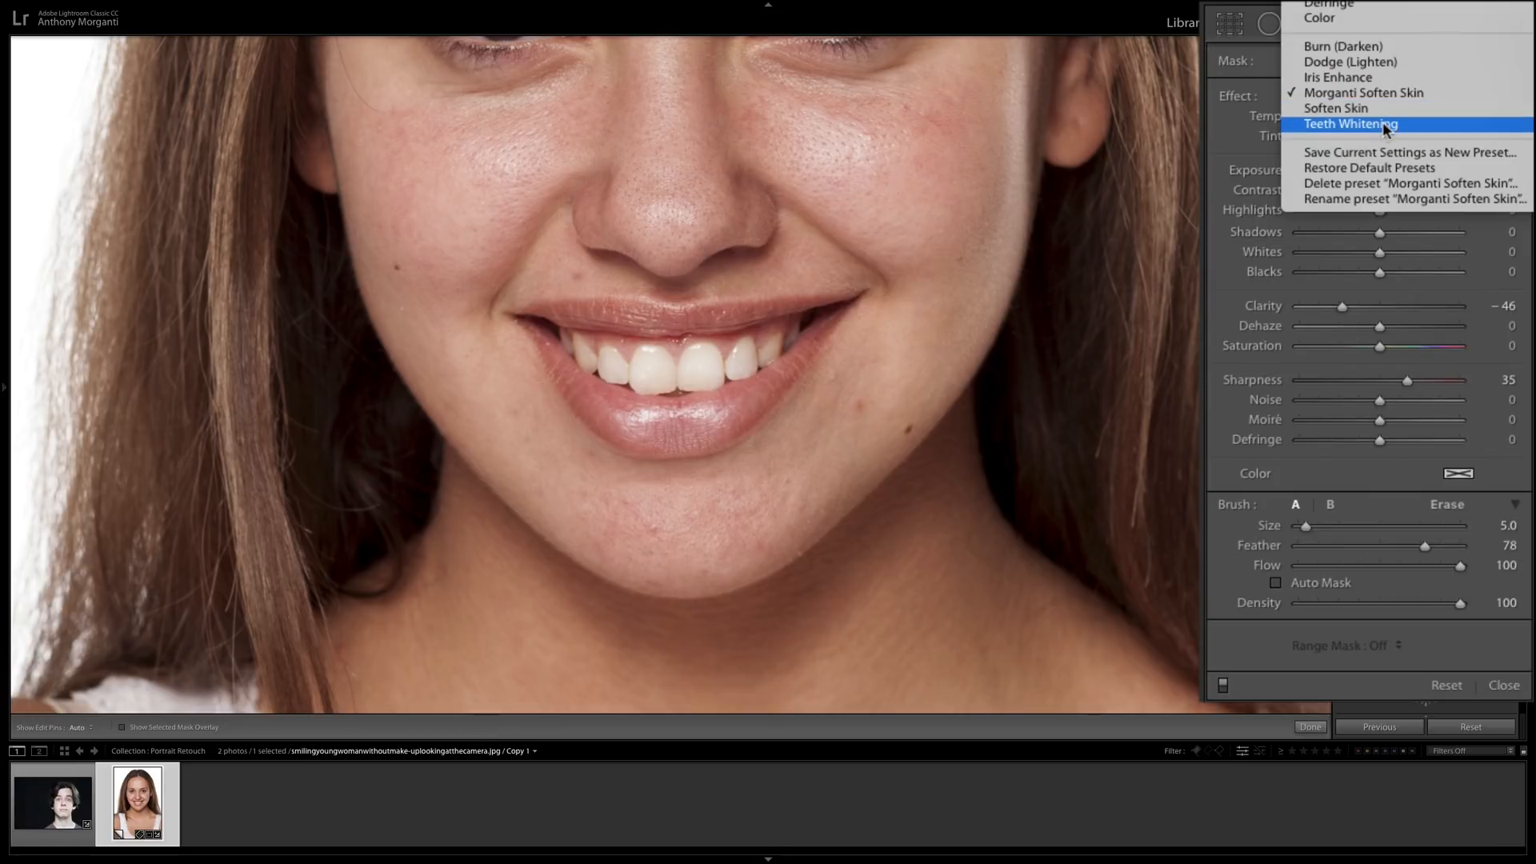
pyautogui.click(1350, 124)
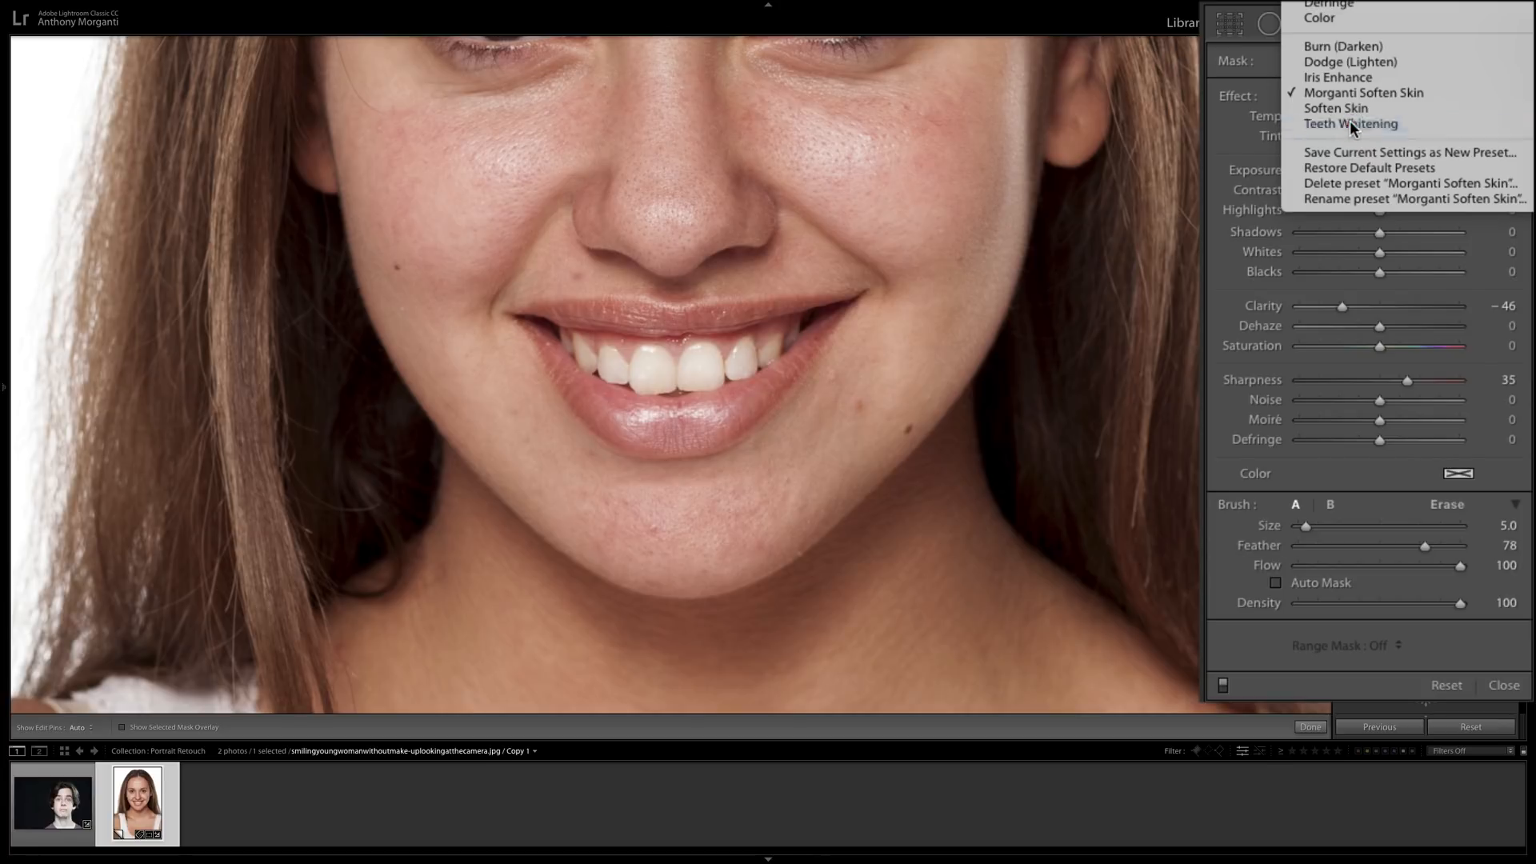
# Set the teeth whitening brush to size 3 with a feather of 49.
pyautogui.press('[')
pyautogui.press('[')
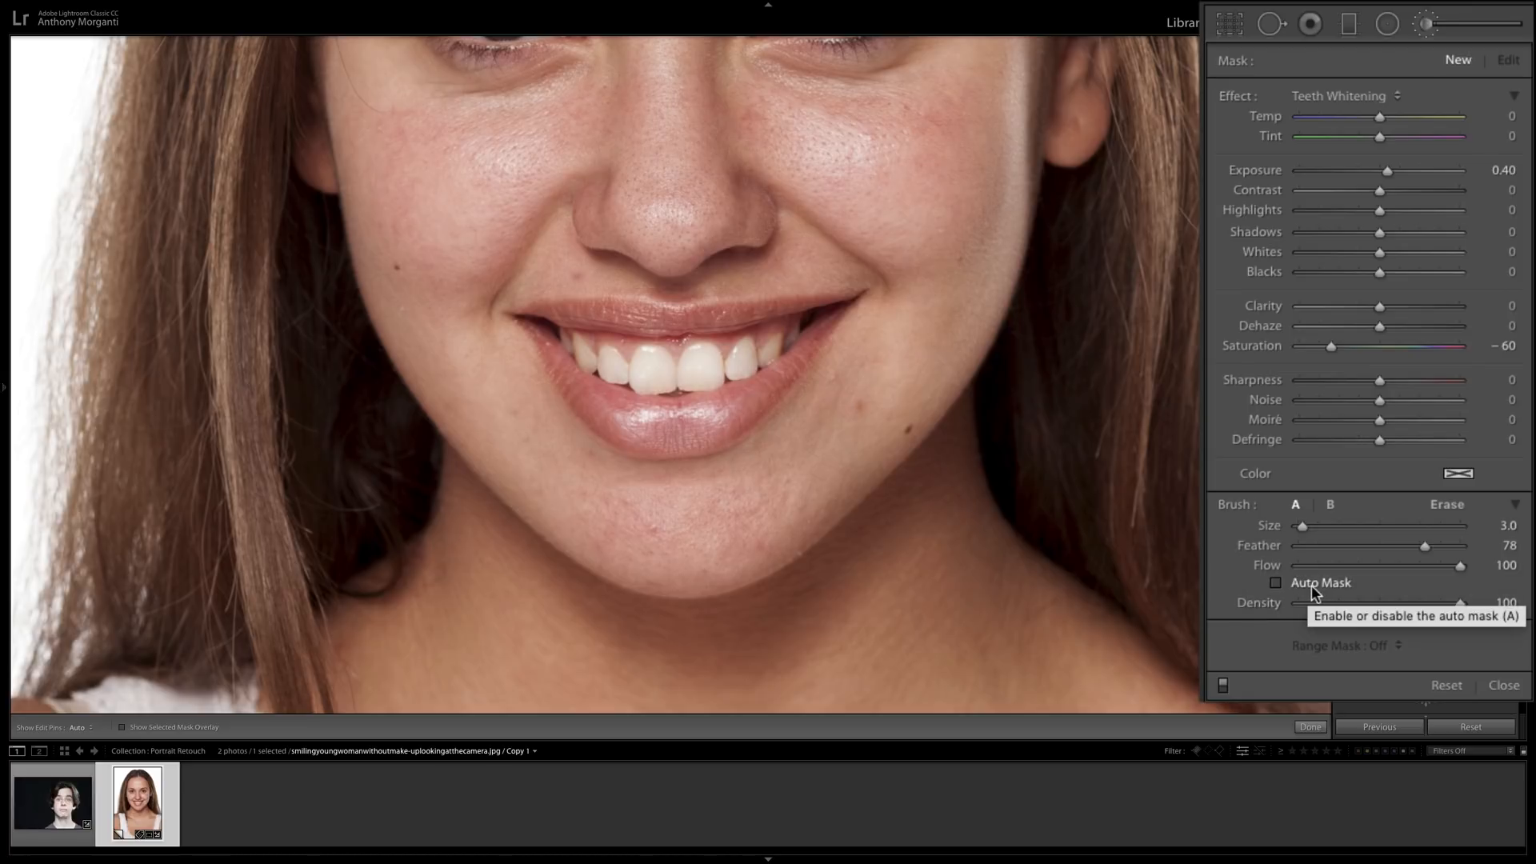
pyautogui.click(1422, 545)
pyautogui.moveTo(1421, 545)
pyautogui.mouseDown()
pyautogui.moveTo(1437, 545)
pyautogui.moveTo(1373, 543)
pyautogui.mouseUp()
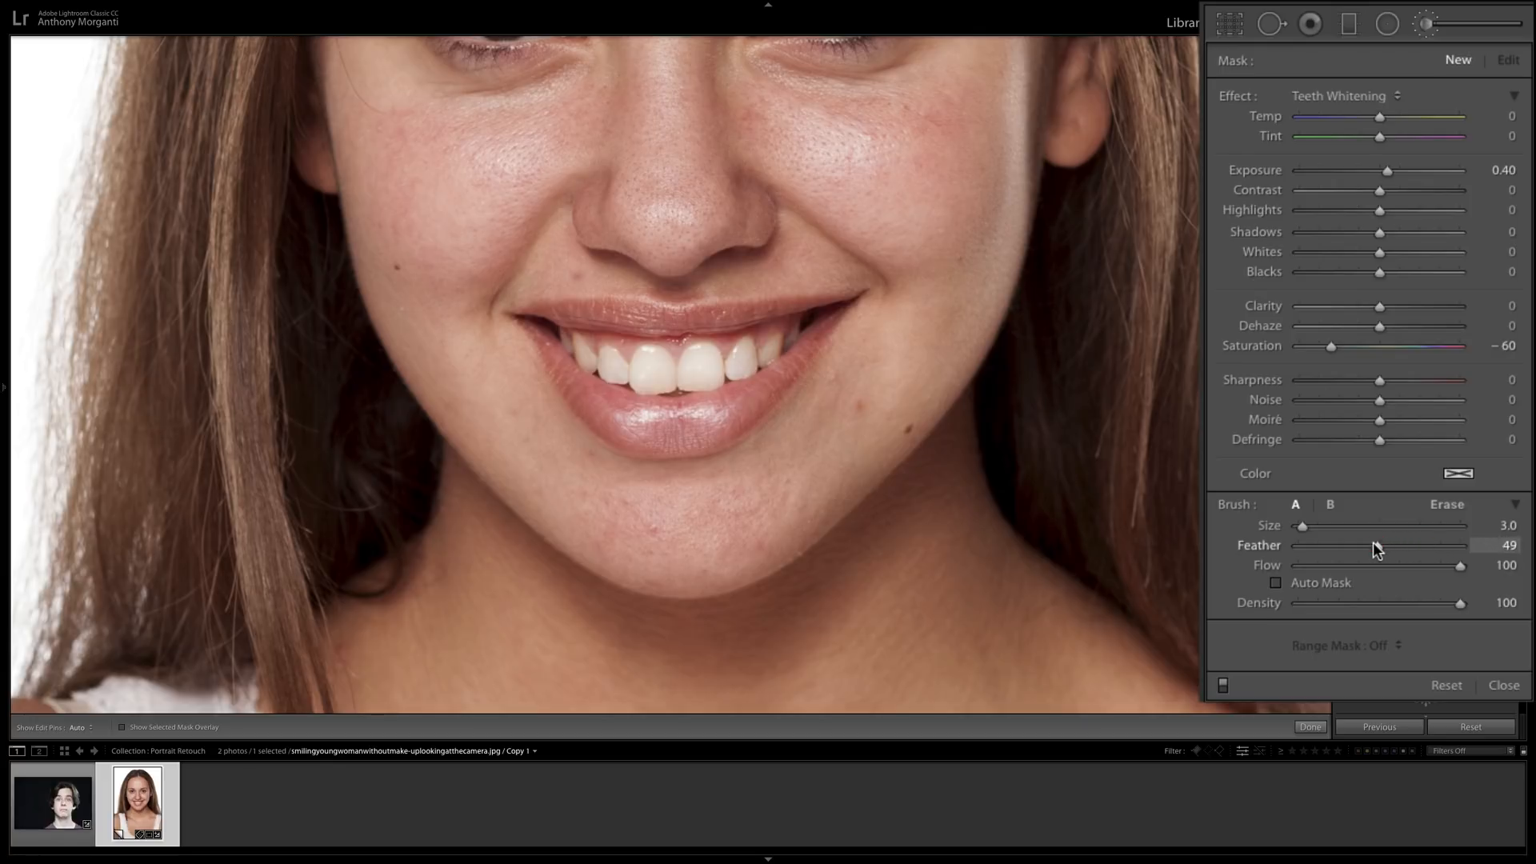
# Paint the whitening over the woman's teeth, using the size 3 brush for the larger ones and size 1 for the outermost teeth.
pyautogui.press('h')
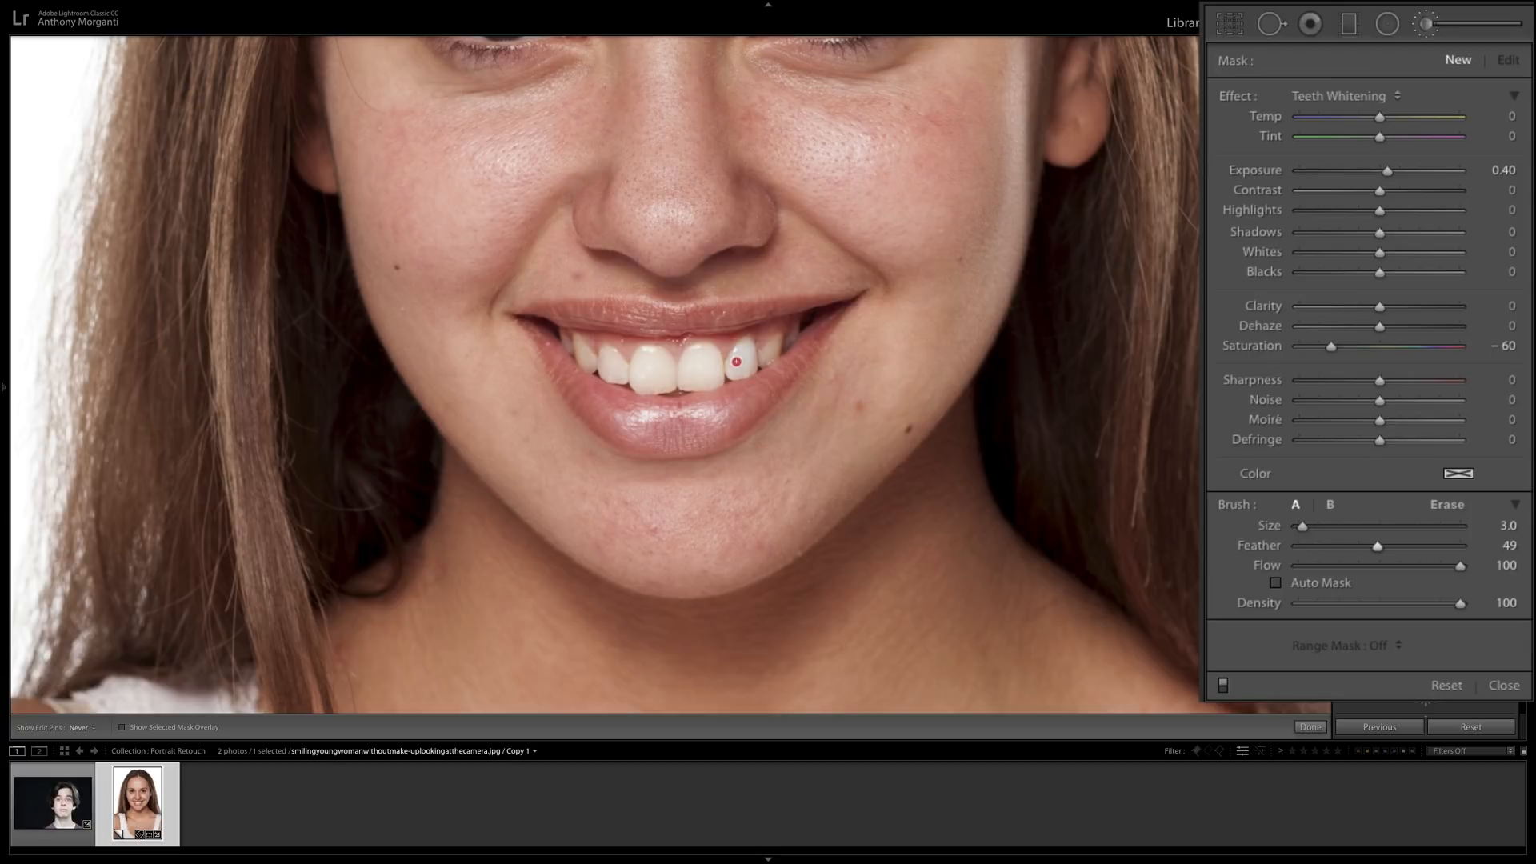
pyautogui.moveTo(738, 370)
pyautogui.mouseDown()
pyautogui.moveTo(777, 348)
pyautogui.moveTo(707, 352)
pyautogui.moveTo(688, 377)
pyautogui.moveTo(714, 369)
pyautogui.moveTo(694, 377)
pyautogui.moveTo(707, 373)
pyautogui.moveTo(655, 363)
pyautogui.moveTo(717, 370)
pyautogui.mouseUp()
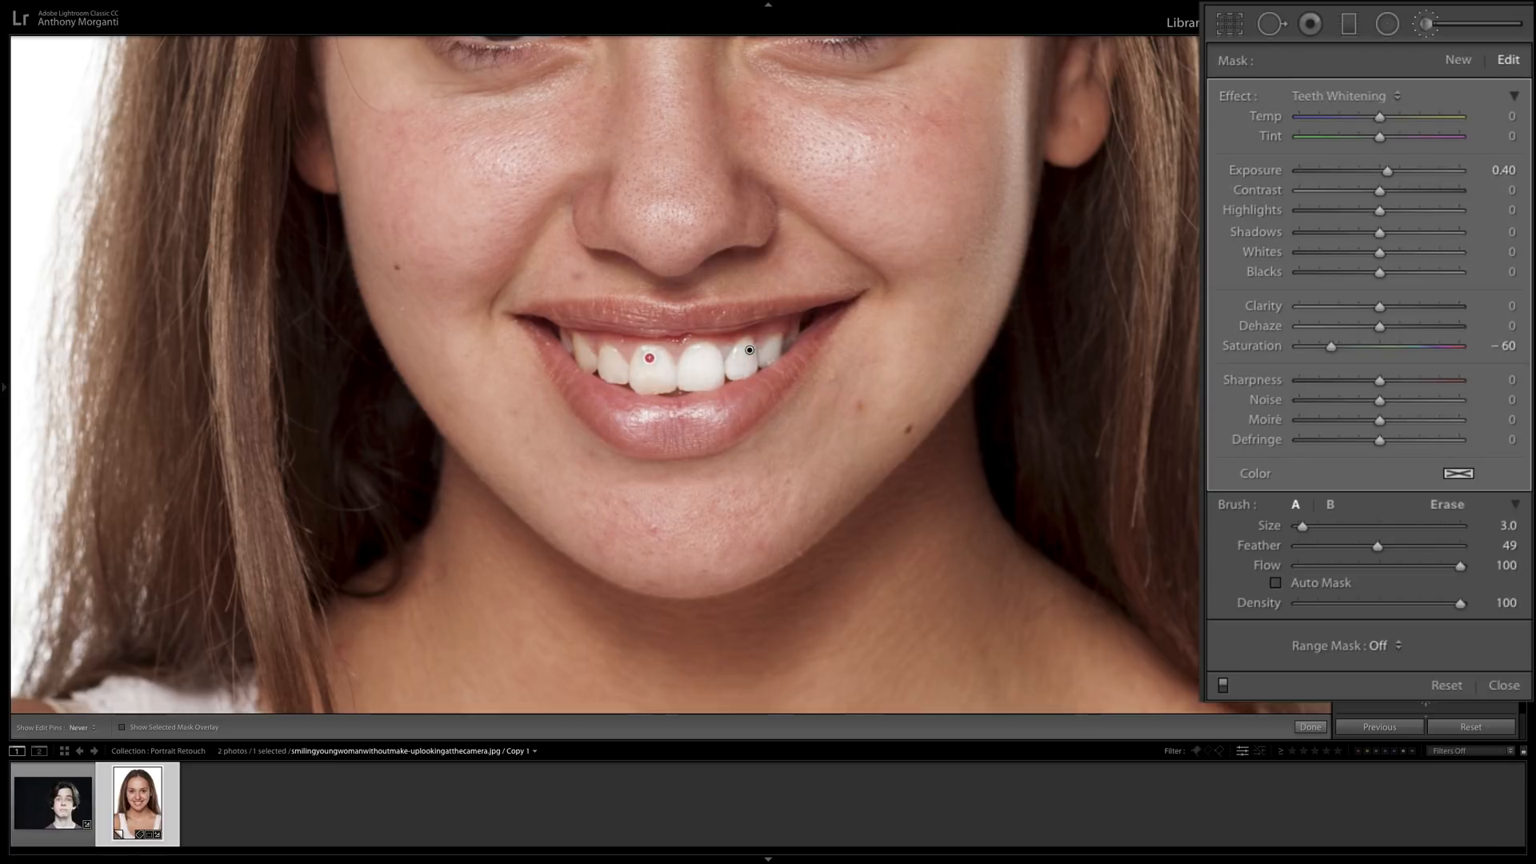
pyautogui.press('h')
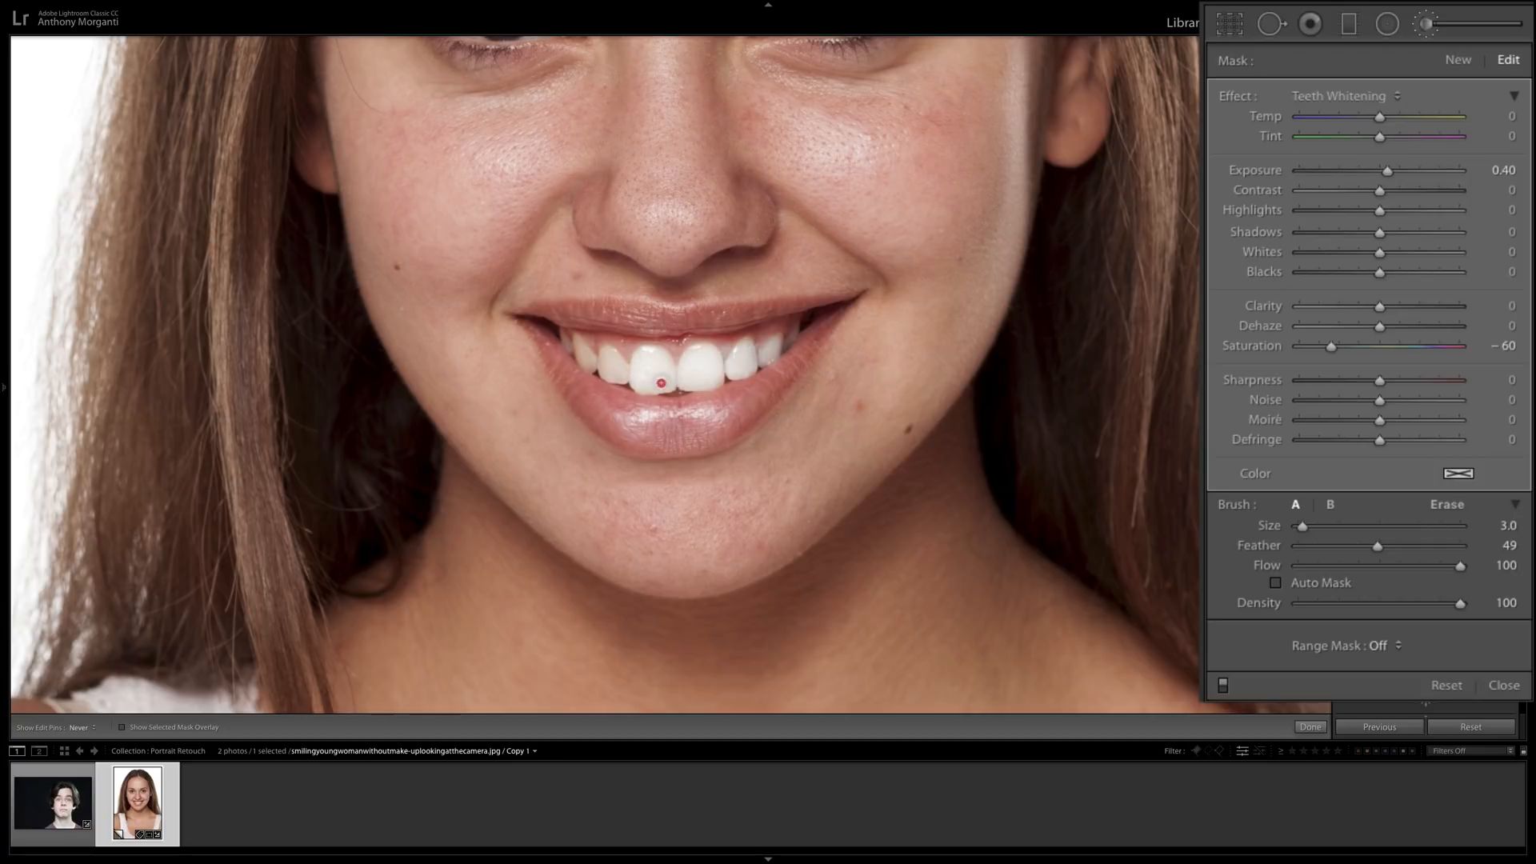
pyautogui.moveTo(611, 363)
pyautogui.mouseDown()
pyautogui.moveTo(620, 373)
pyautogui.moveTo(574, 345)
pyautogui.mouseUp()
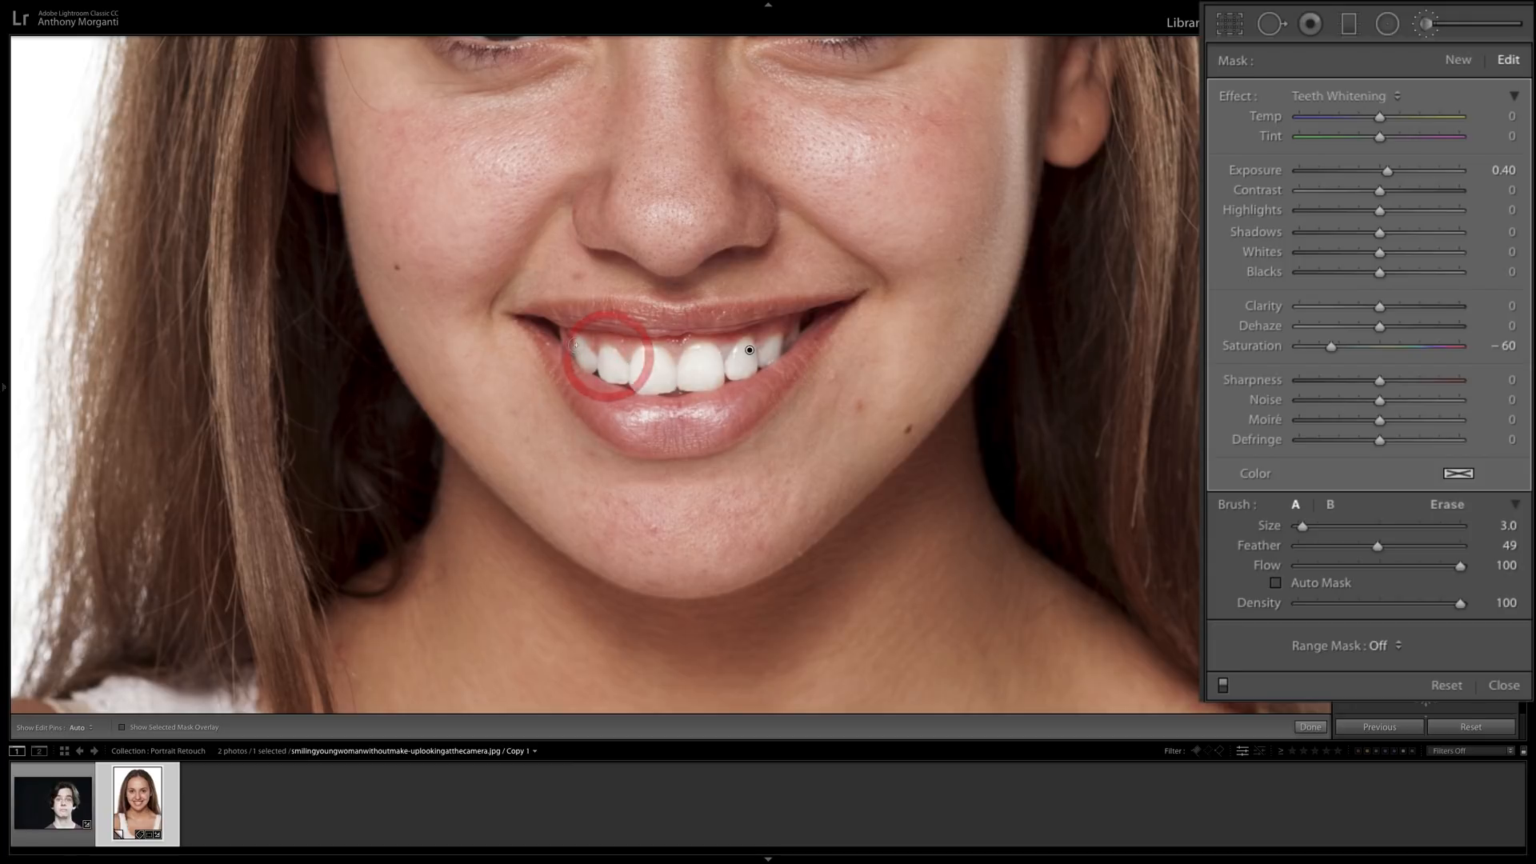
pyautogui.press('[')
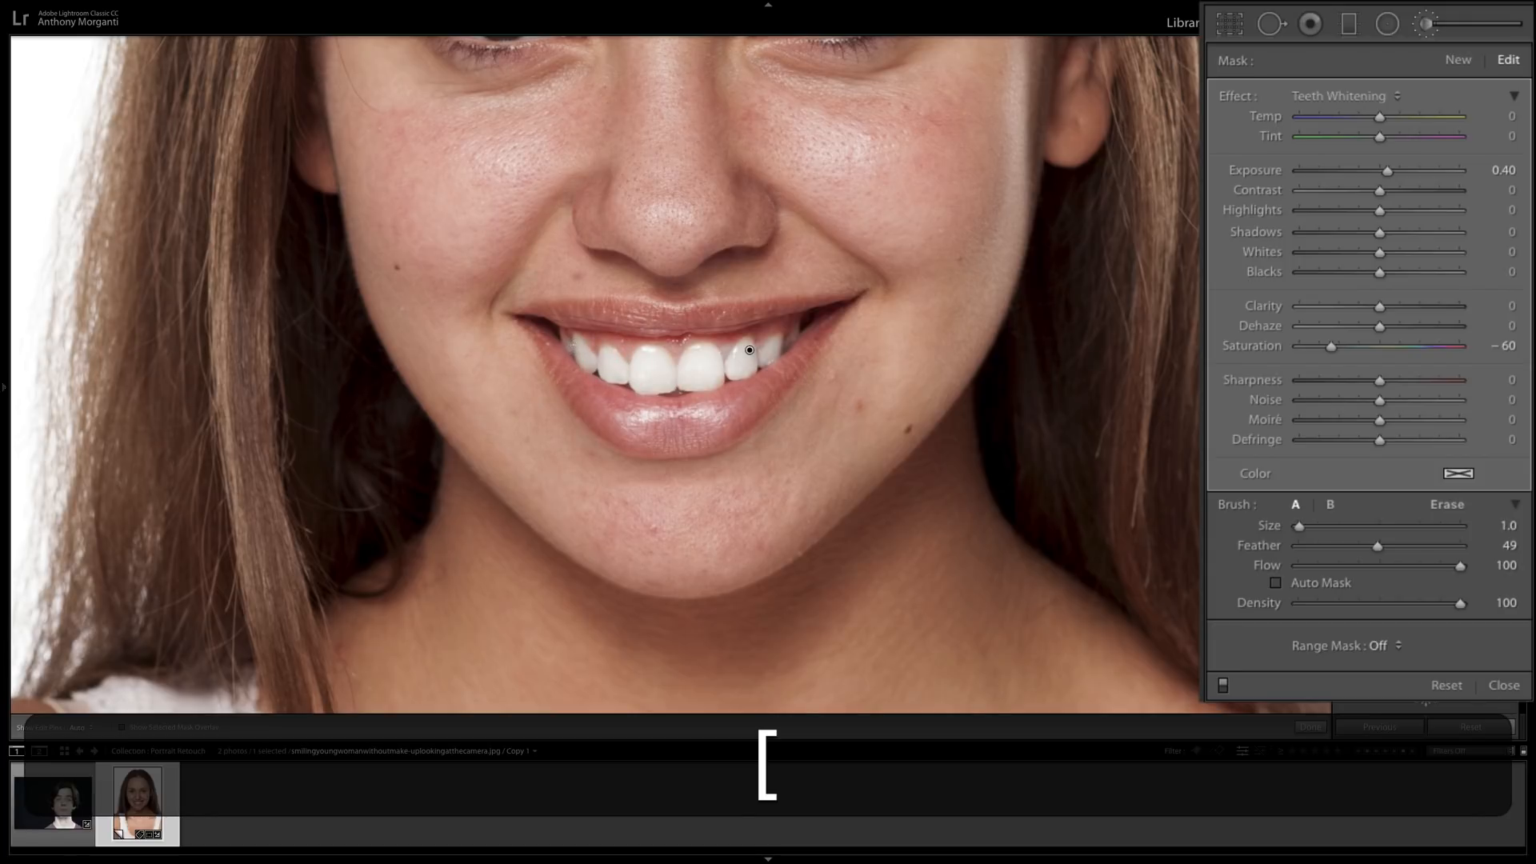
pyautogui.moveTo(568, 346); pyautogui.dragTo(583, 350)
pyautogui.moveTo(787, 342); pyautogui.dragTo(794, 331)
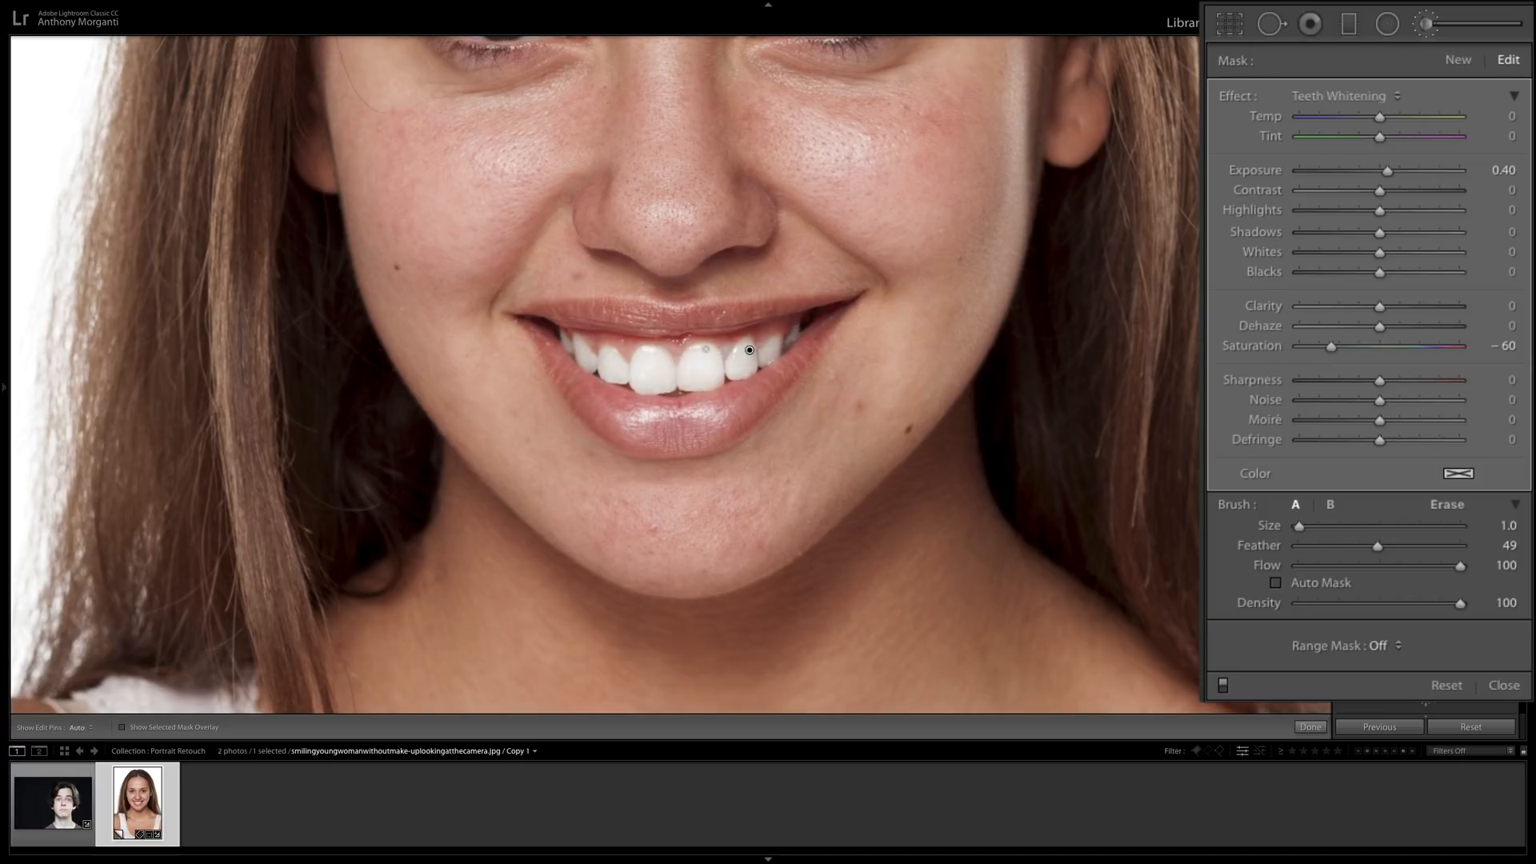
# Touch up the whitening on the woman's teeth with the mask overlay shown to check its coverage, and hide the overlay.
pyautogui.moveTo(705, 349); pyautogui.dragTo(701, 349)
pyautogui.press('o')
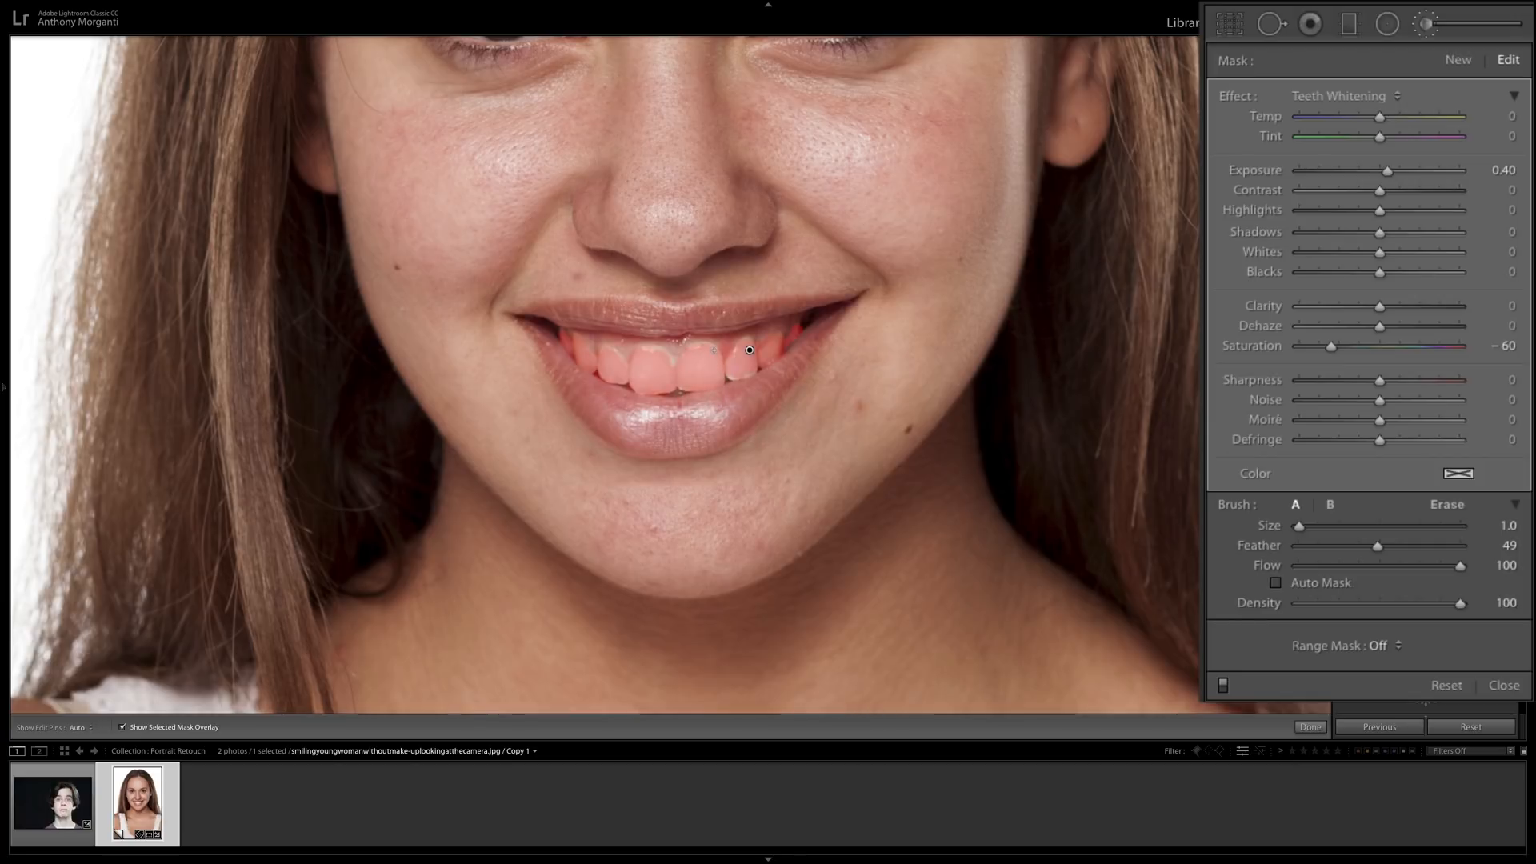
pyautogui.moveTo(707, 347); pyautogui.dragTo(662, 354)
pyautogui.press('o')
pyautogui.scroll(1, 751, 360)
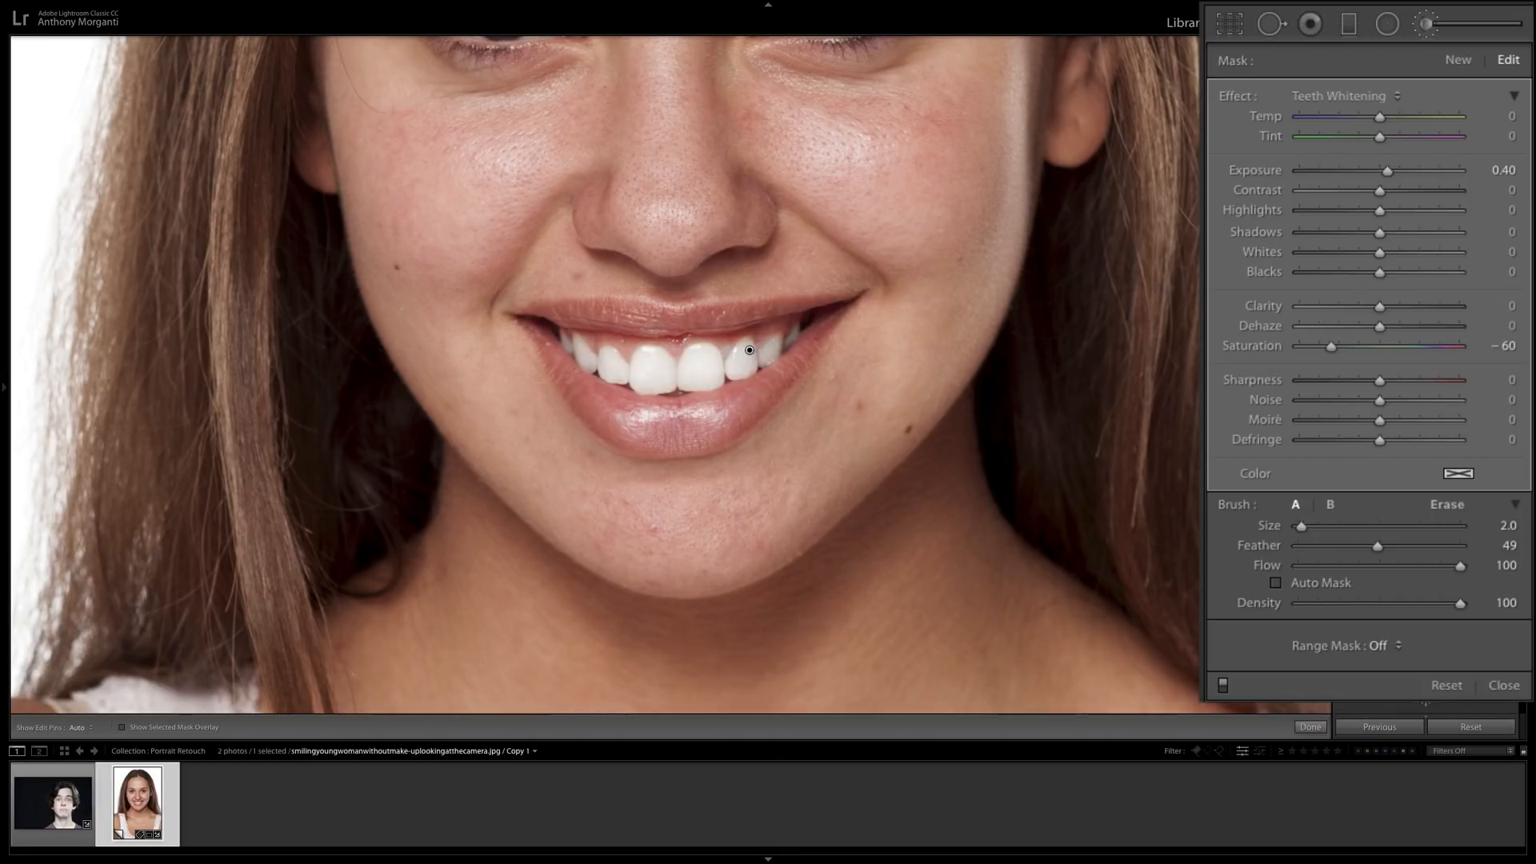
# Switch the brush to Erase, remove stray whitening around the upper teeth with size 3 and feather 100, and close the Adjustment Brush.
pyautogui.click(1445, 505)
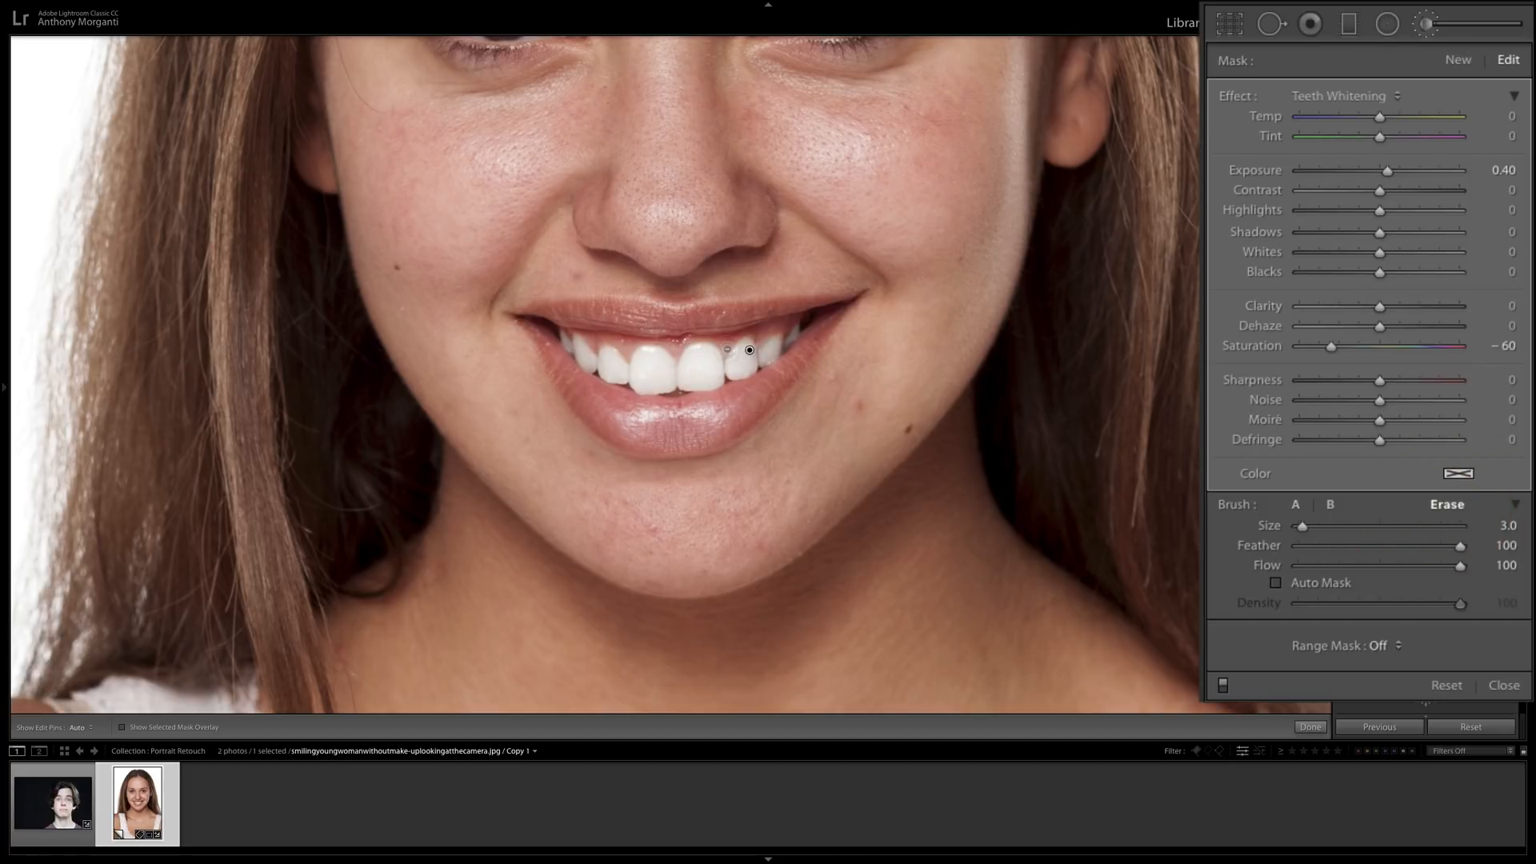
pyautogui.press('h')
pyautogui.moveTo(727, 347); pyautogui.dragTo(750, 348)
pyautogui.press('h')
pyautogui.click(676, 346)
pyautogui.click(1425, 25)
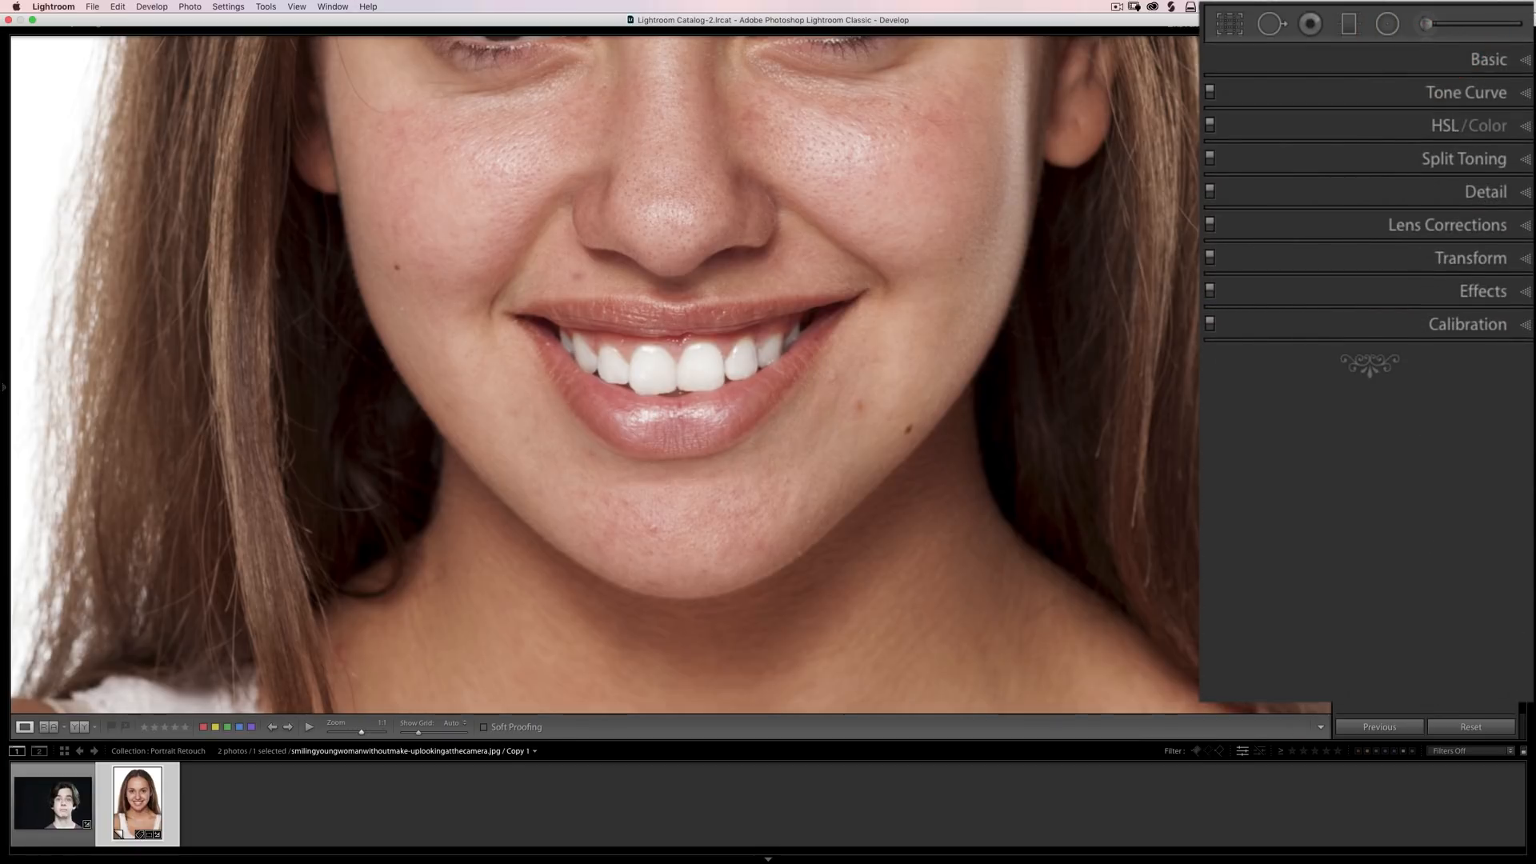
# Zoom out to the woman's whole portrait and compare it before and after the teeth whitening.
pyautogui.press('alt')
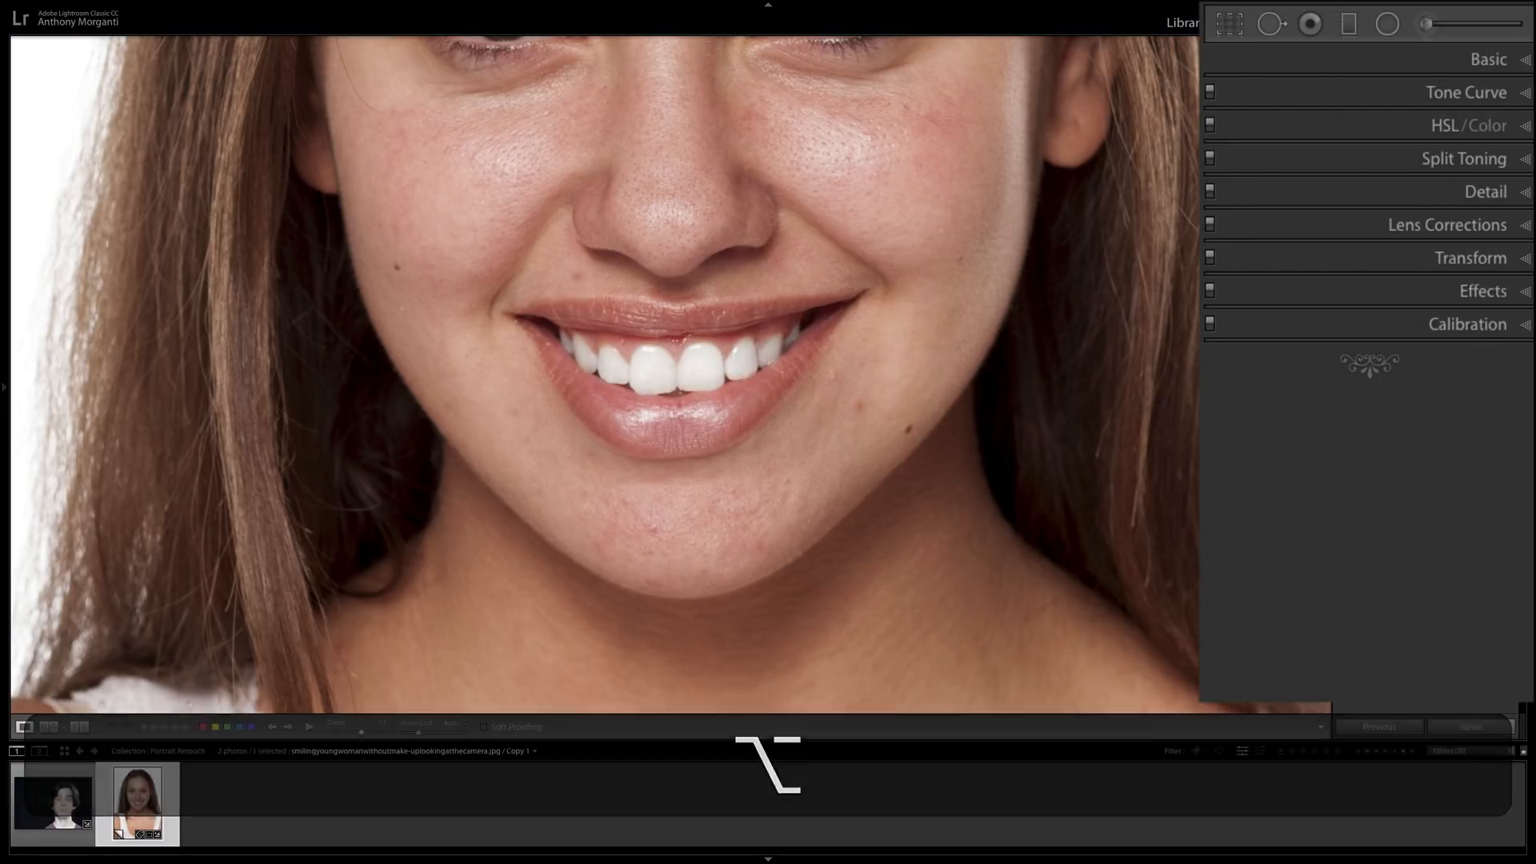
pyautogui.click(644, 437)
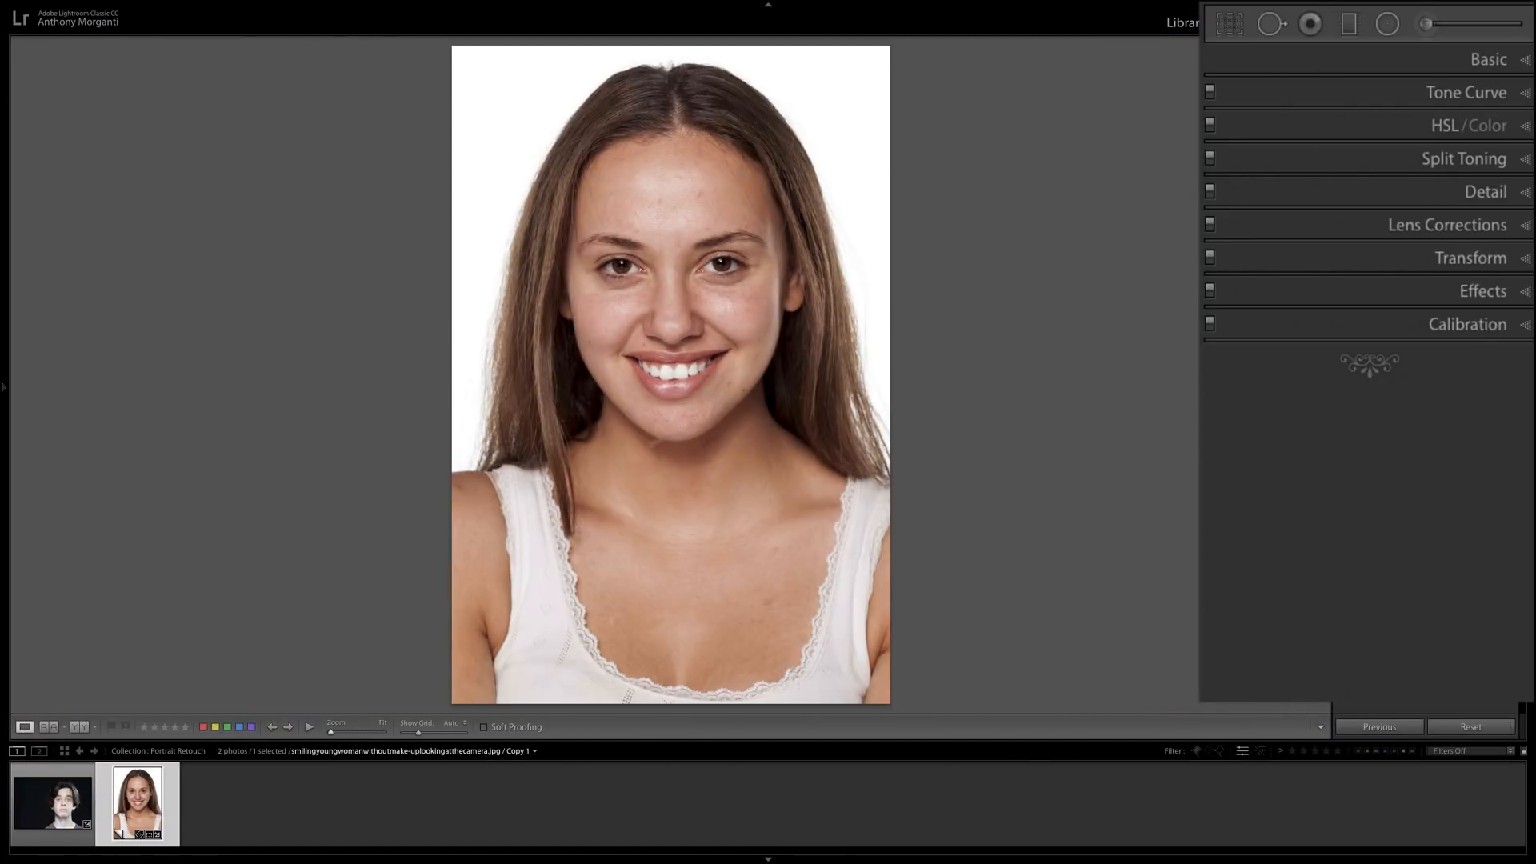
pyautogui.press('\\')
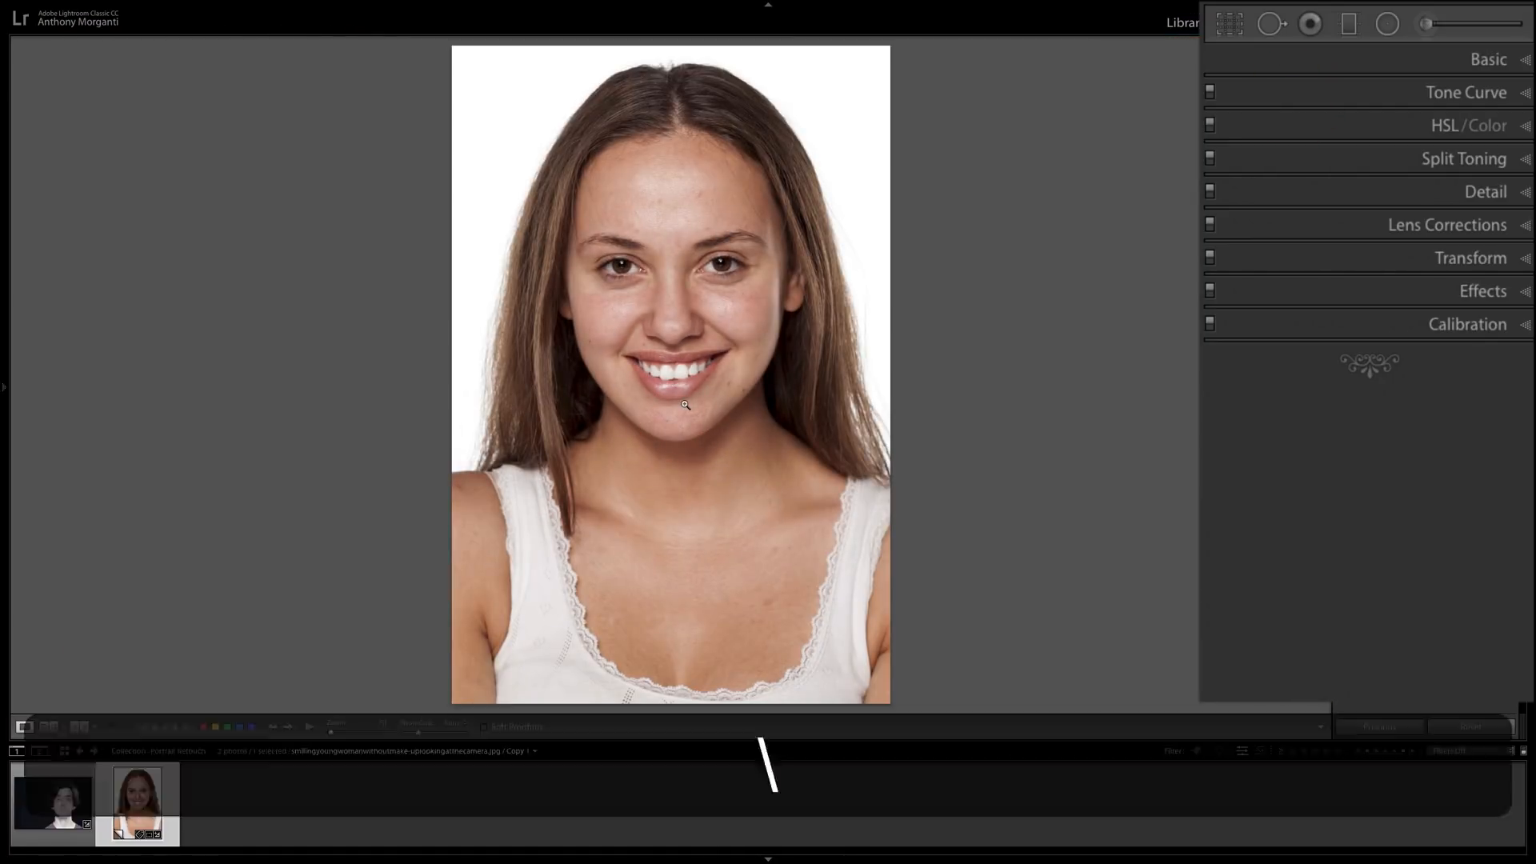
pyautogui.press('\\')
pyautogui.press('\\')
pyautogui.press('\\')
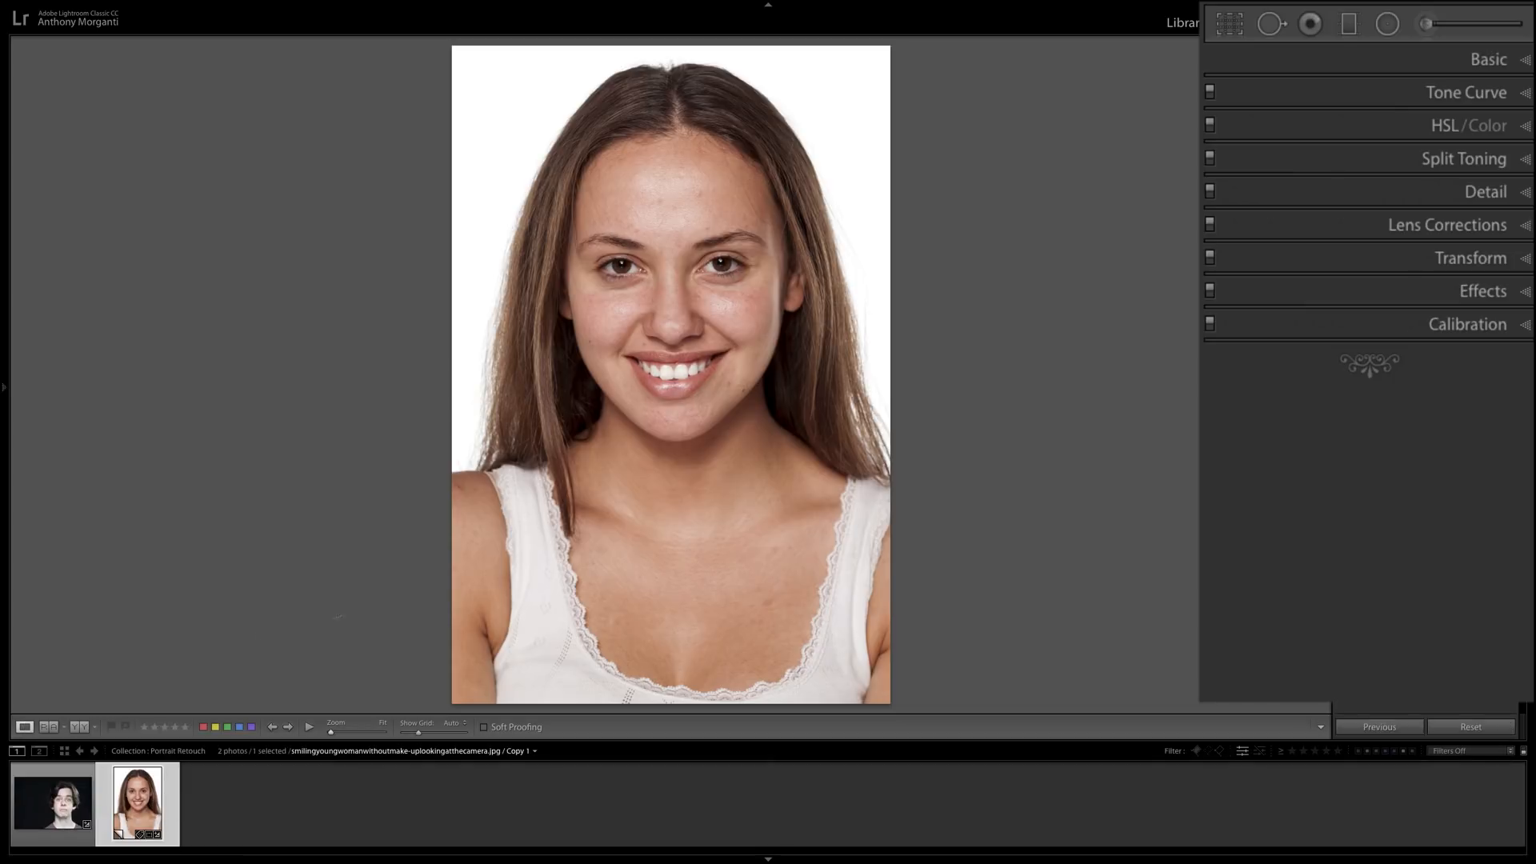
# Open the young man's portrait at 1:1 on his eyes and choose the Iris Enhance preset for the Adjustment Brush.
pyautogui.click(54, 825)
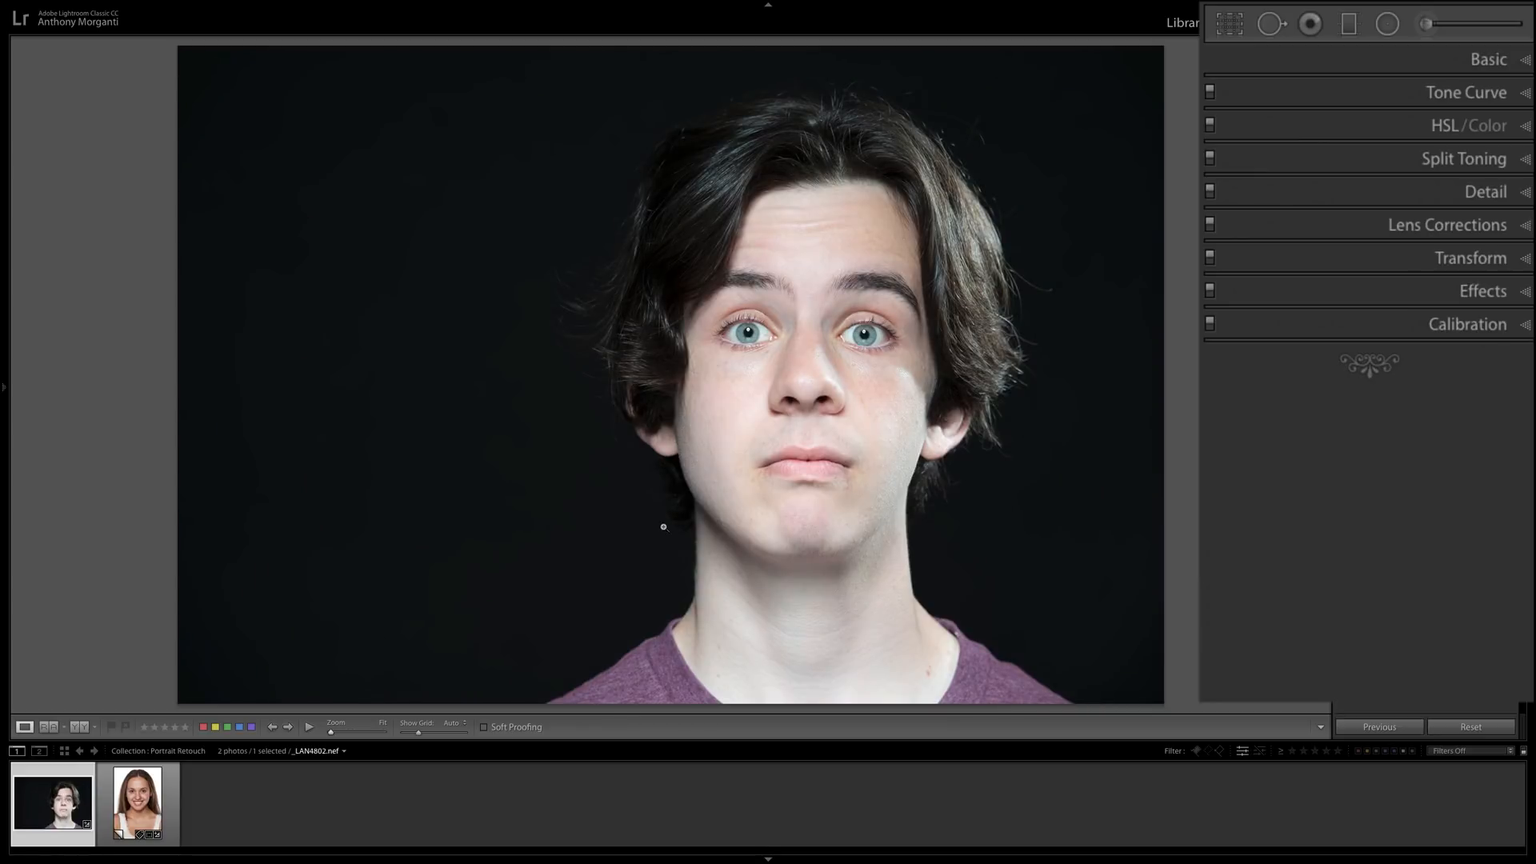
pyautogui.click(809, 332)
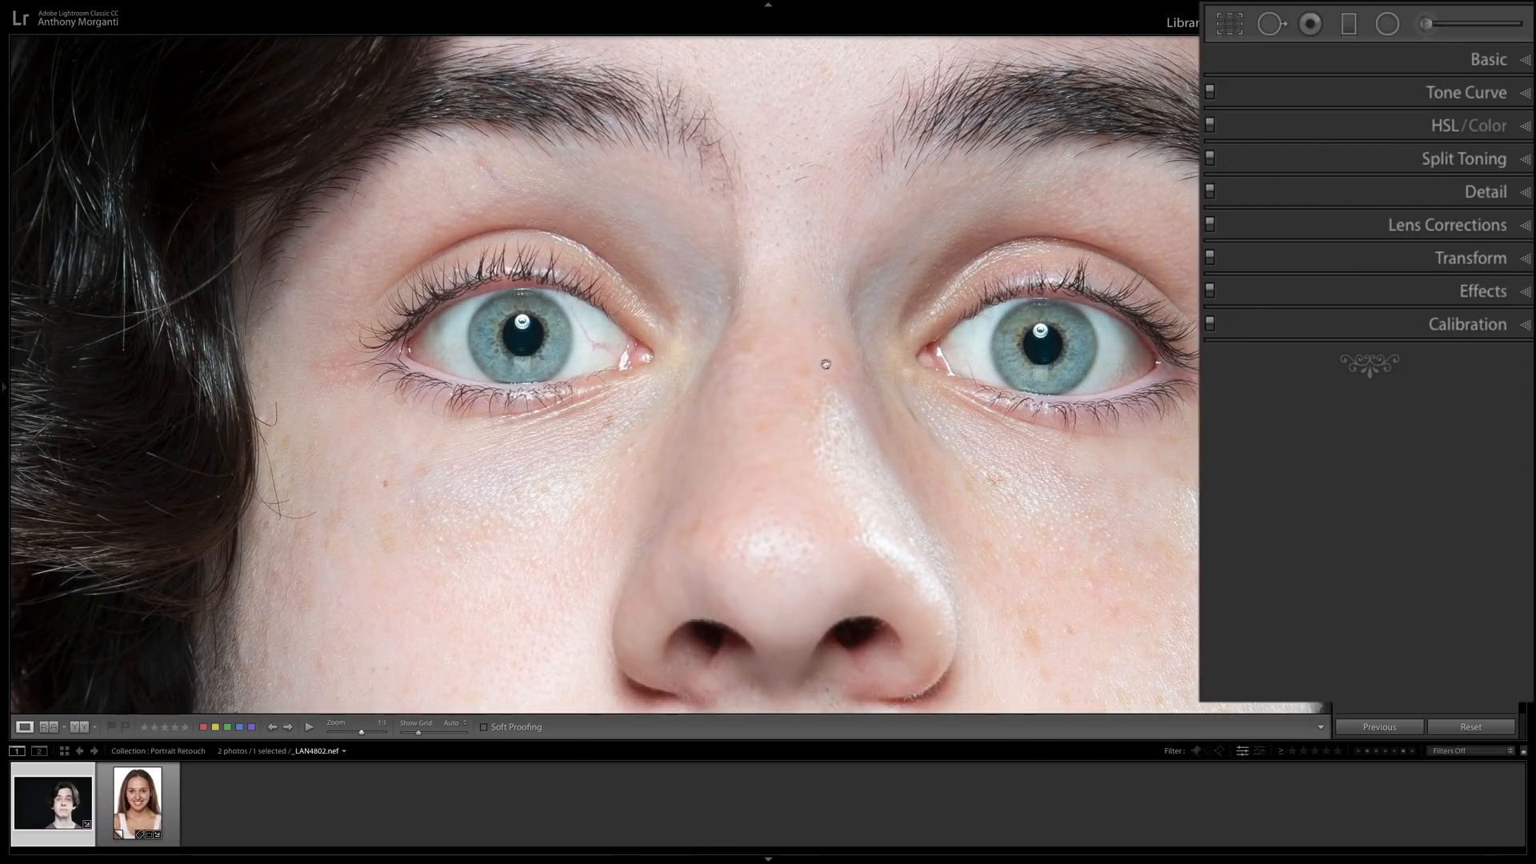
pyautogui.click(1426, 23)
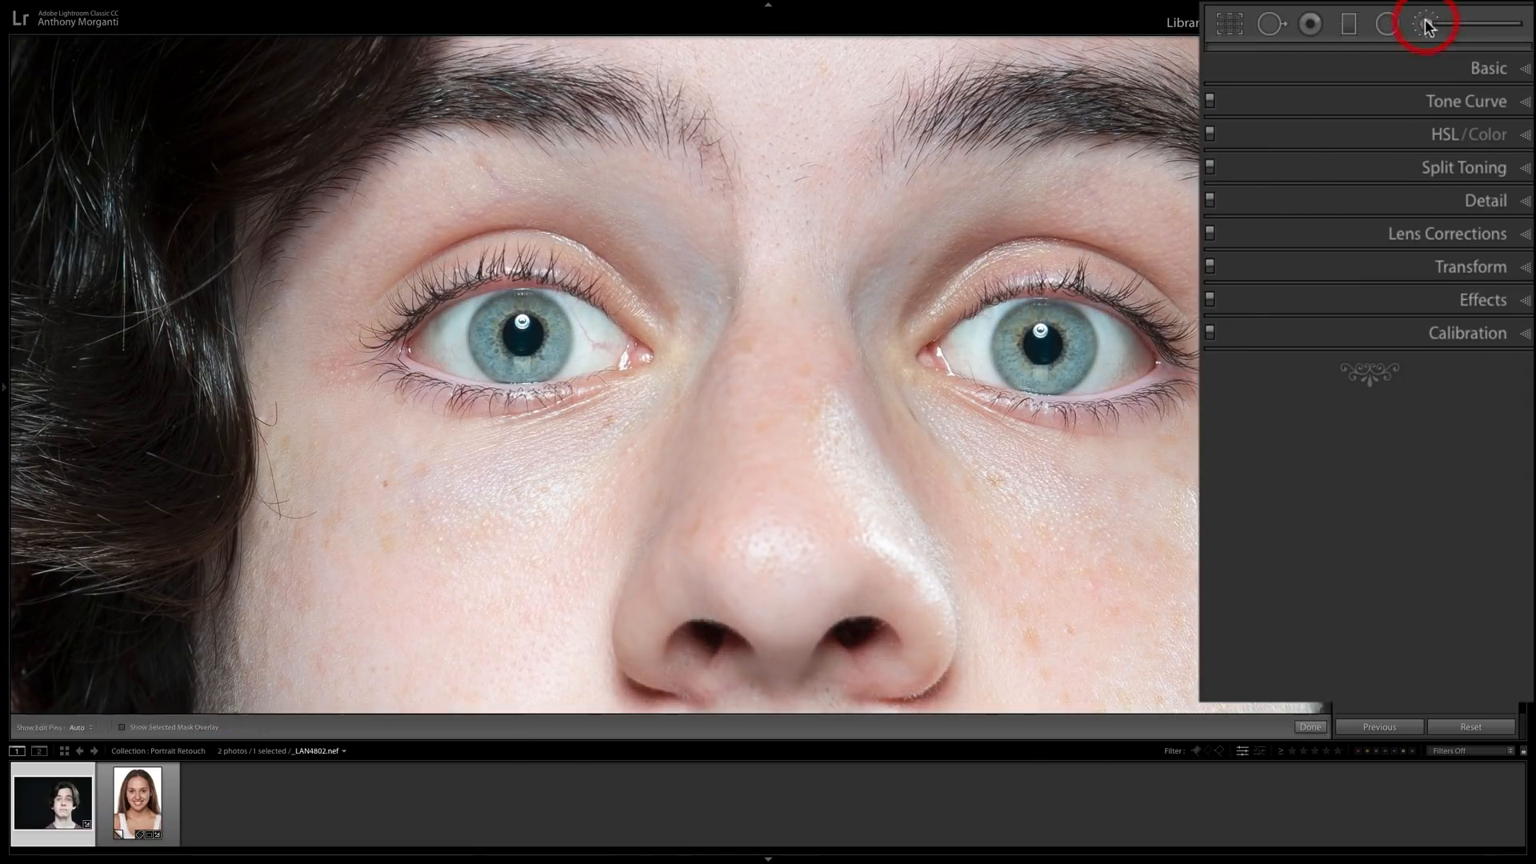
pyautogui.click(1392, 97)
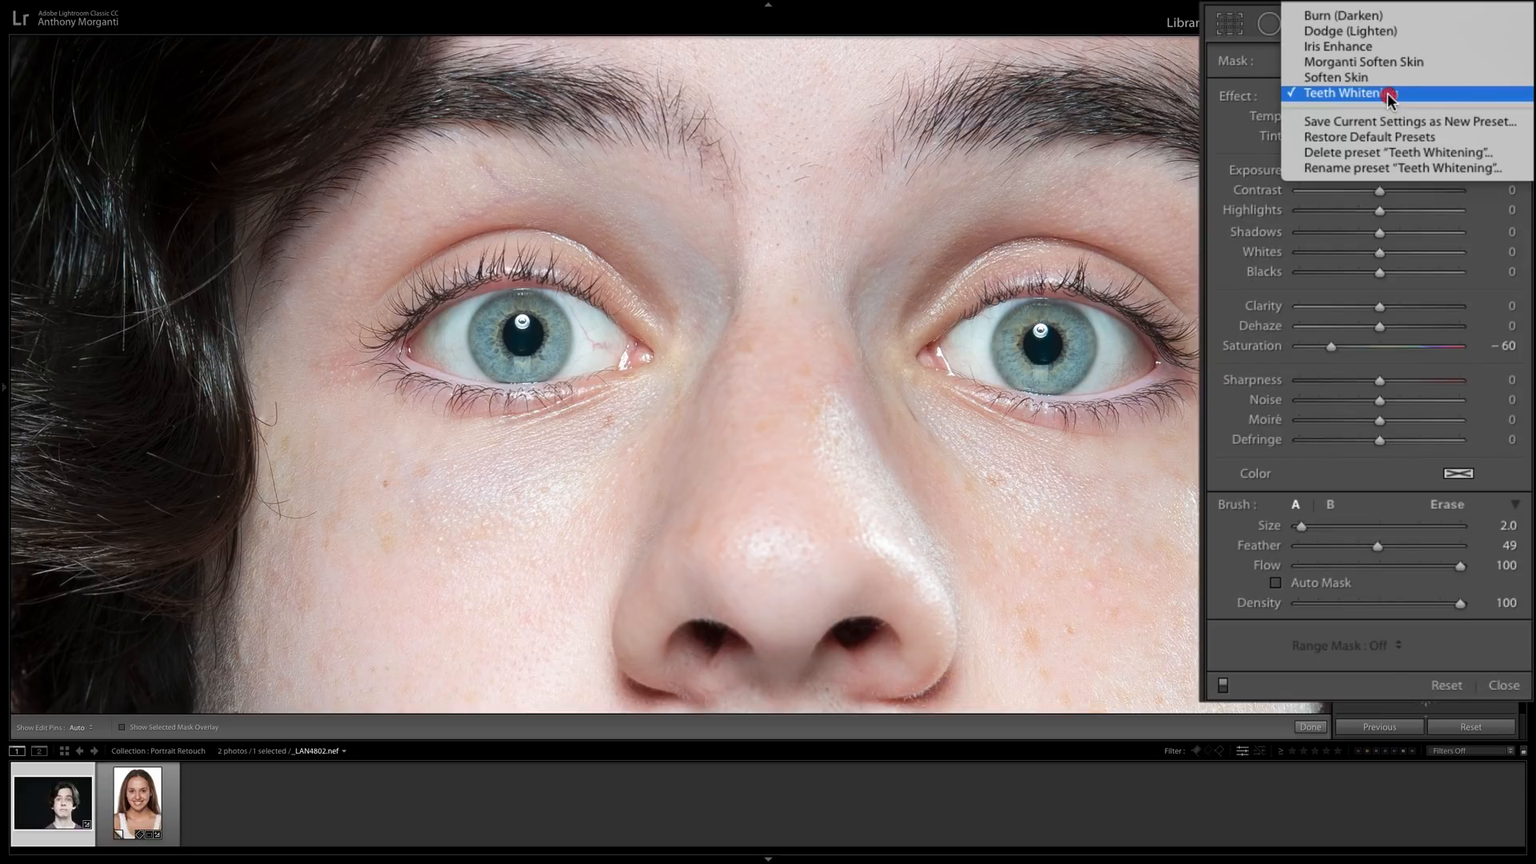
pyautogui.click(1346, 48)
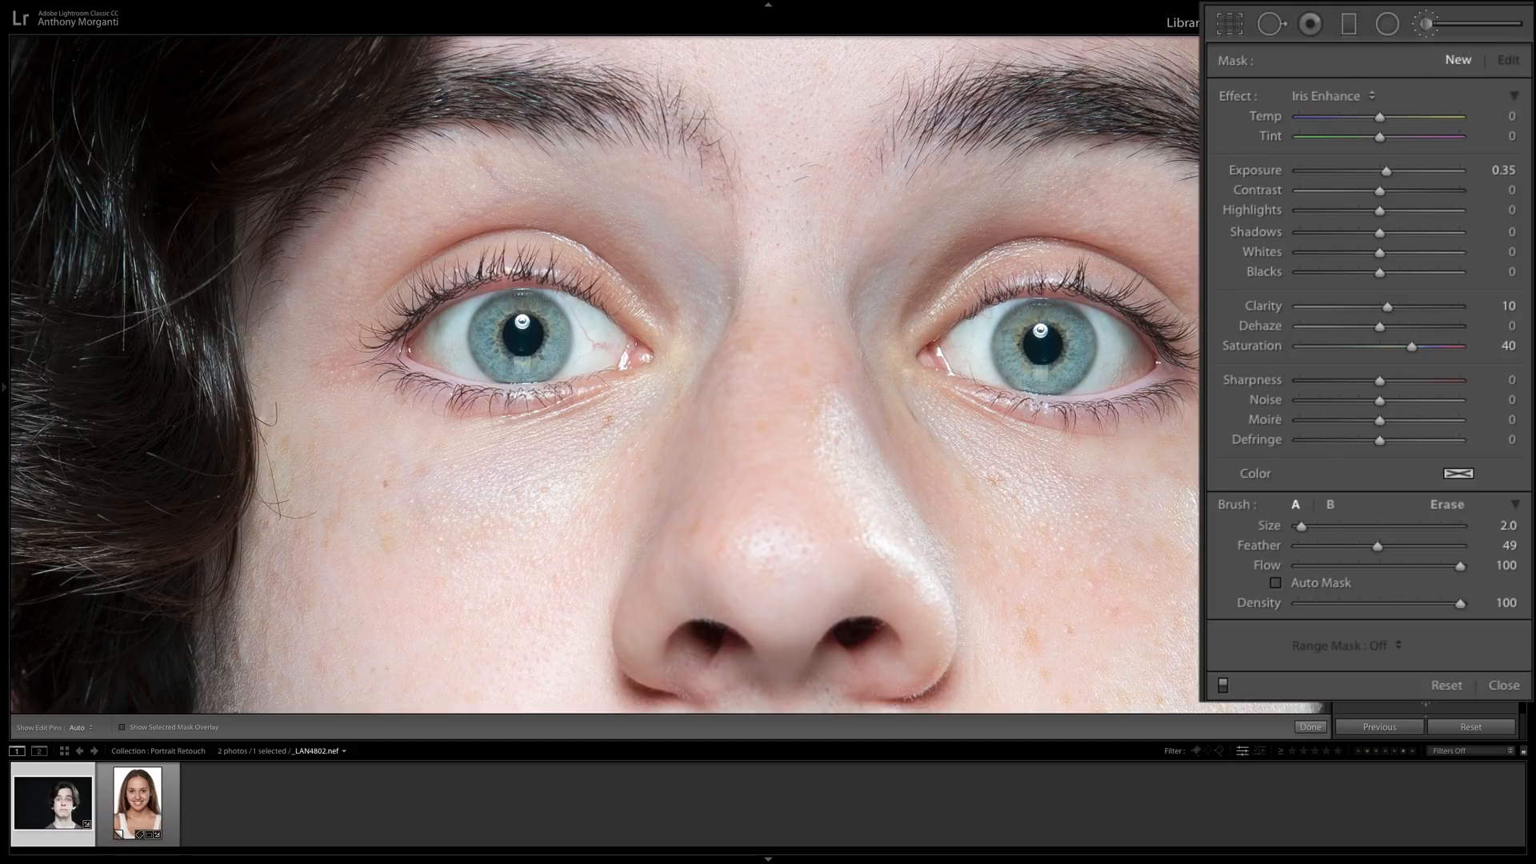
# Paint the Iris Enhance effect over both of the young man's irises with a size 4 brush.
pyautogui.scroll(4, 1008, 349)
pyautogui.scroll(-2, 1009, 344)
pyautogui.moveTo(1008, 342)
pyautogui.mouseDown()
pyautogui.moveTo(1026, 380)
pyautogui.moveTo(1069, 373)
pyautogui.mouseUp()
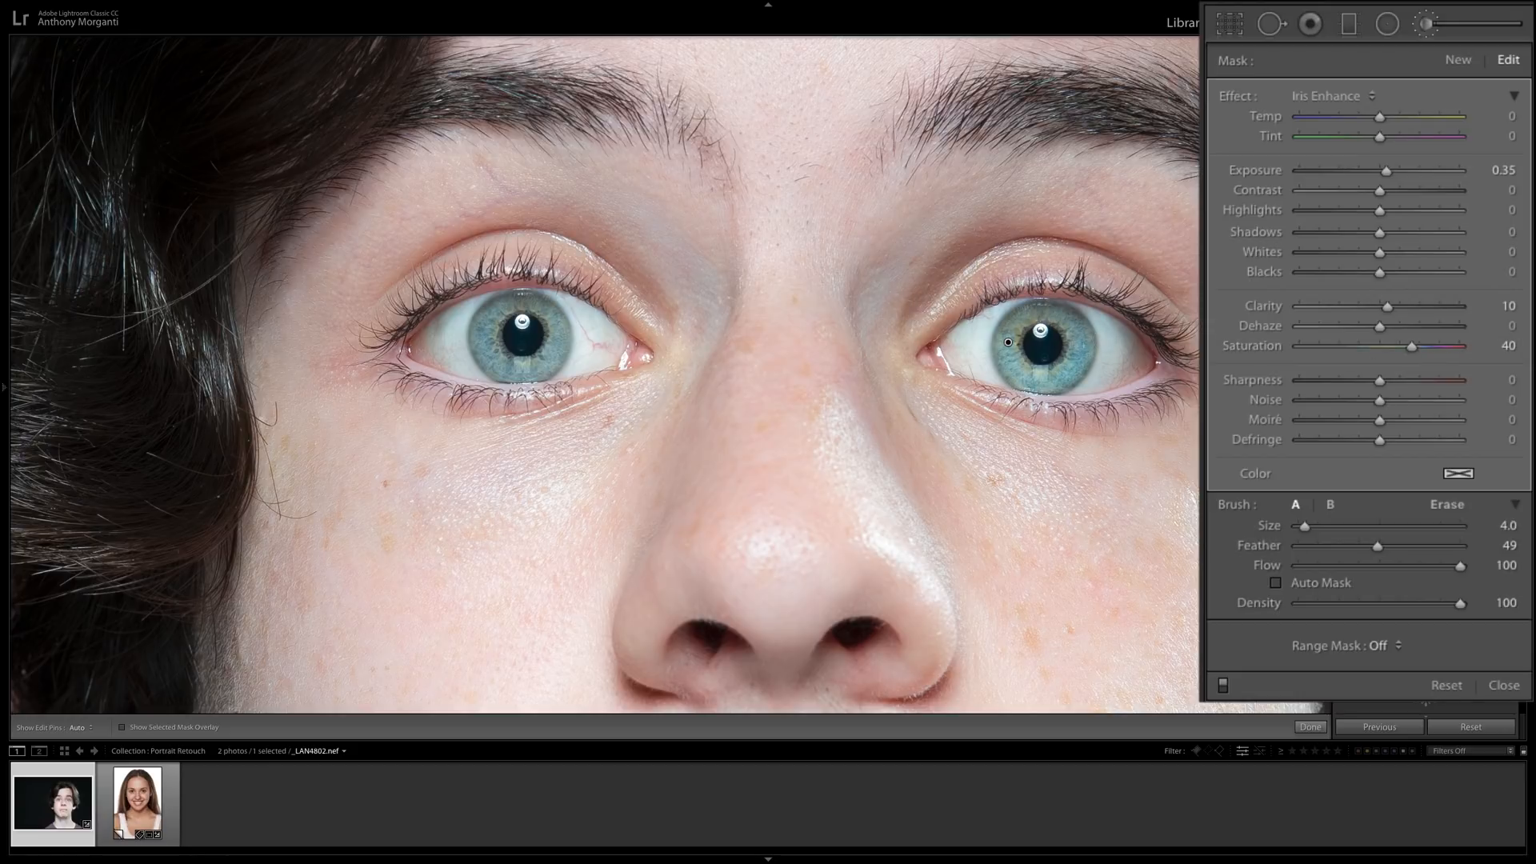
pyautogui.press('h')
pyautogui.press('h')
pyautogui.press('h')
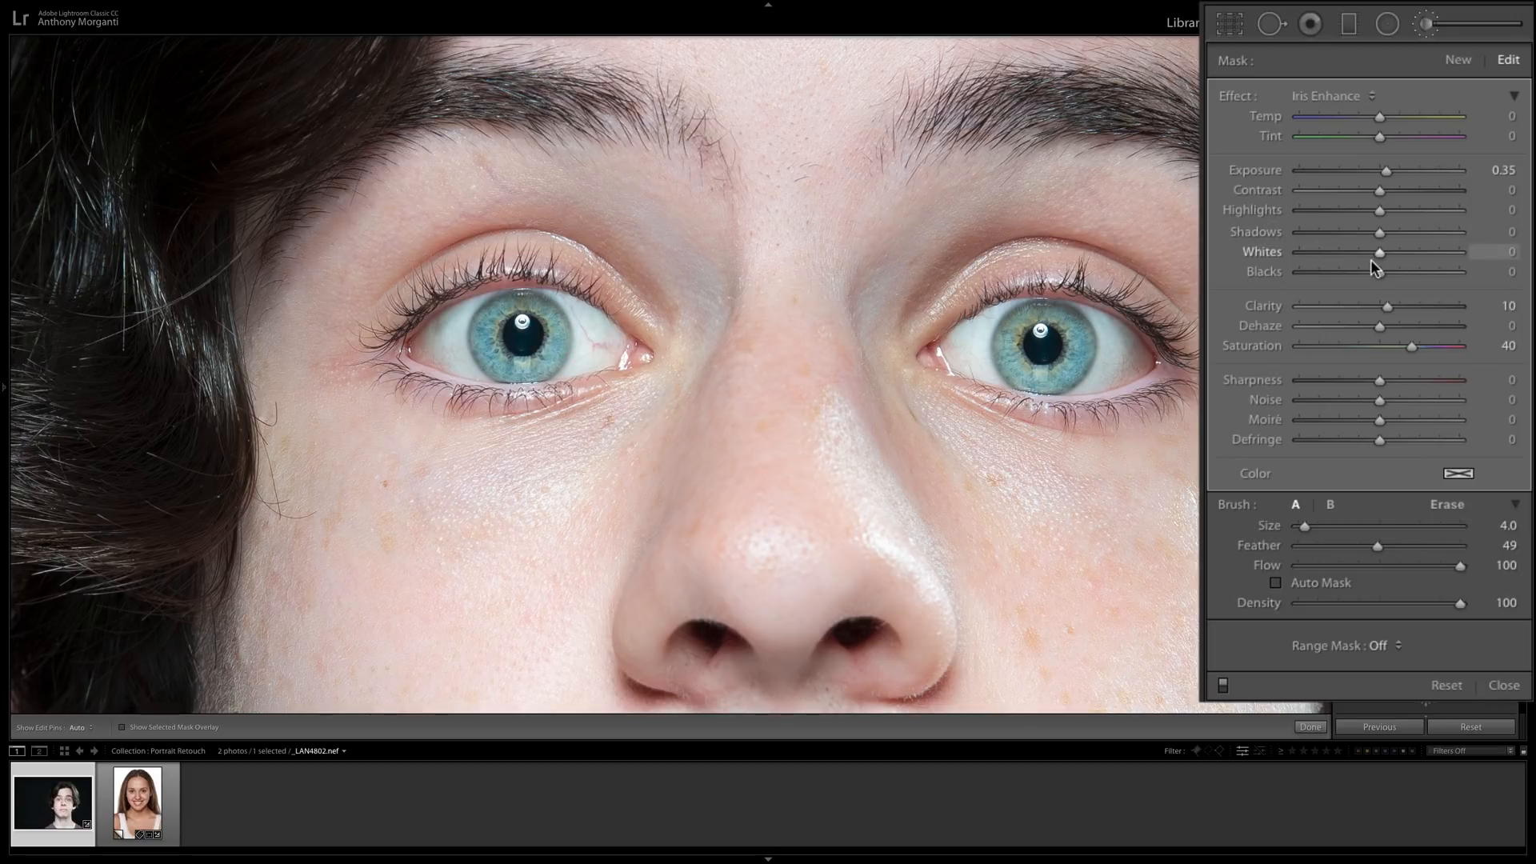
# Set the iris adjustment's Clarity to 26 and Sharpness to 21, and compare the eyes with the brush effect off and on.
pyautogui.moveTo(1381, 302)
pyautogui.mouseDown()
pyautogui.moveTo(1464, 311)
pyautogui.moveTo(1373, 296)
pyautogui.moveTo(1395, 303)
pyautogui.mouseUp()
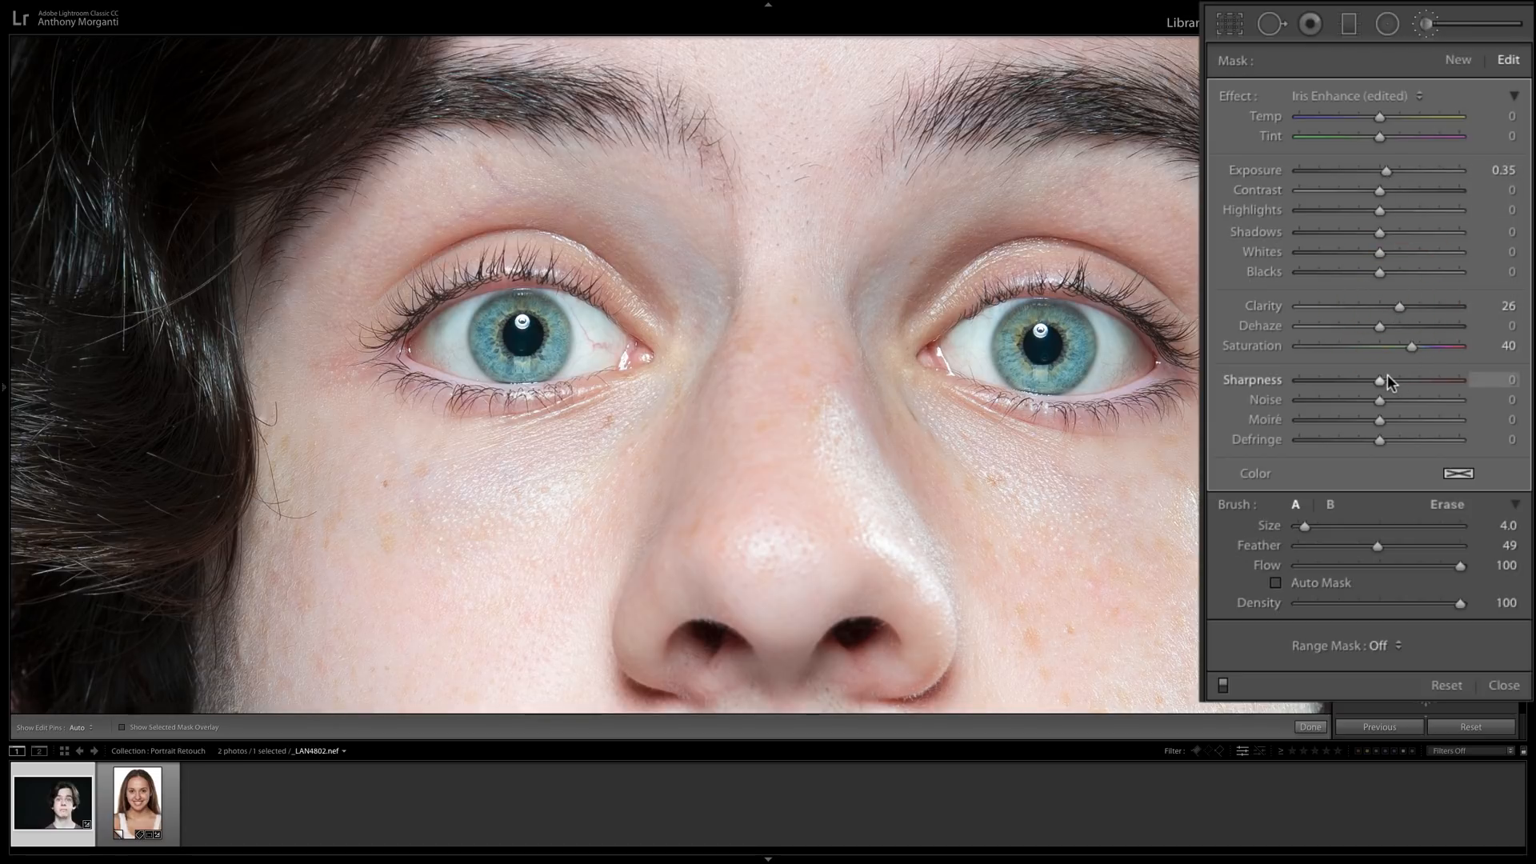
pyautogui.moveTo(1383, 374); pyautogui.dragTo(1396, 383)
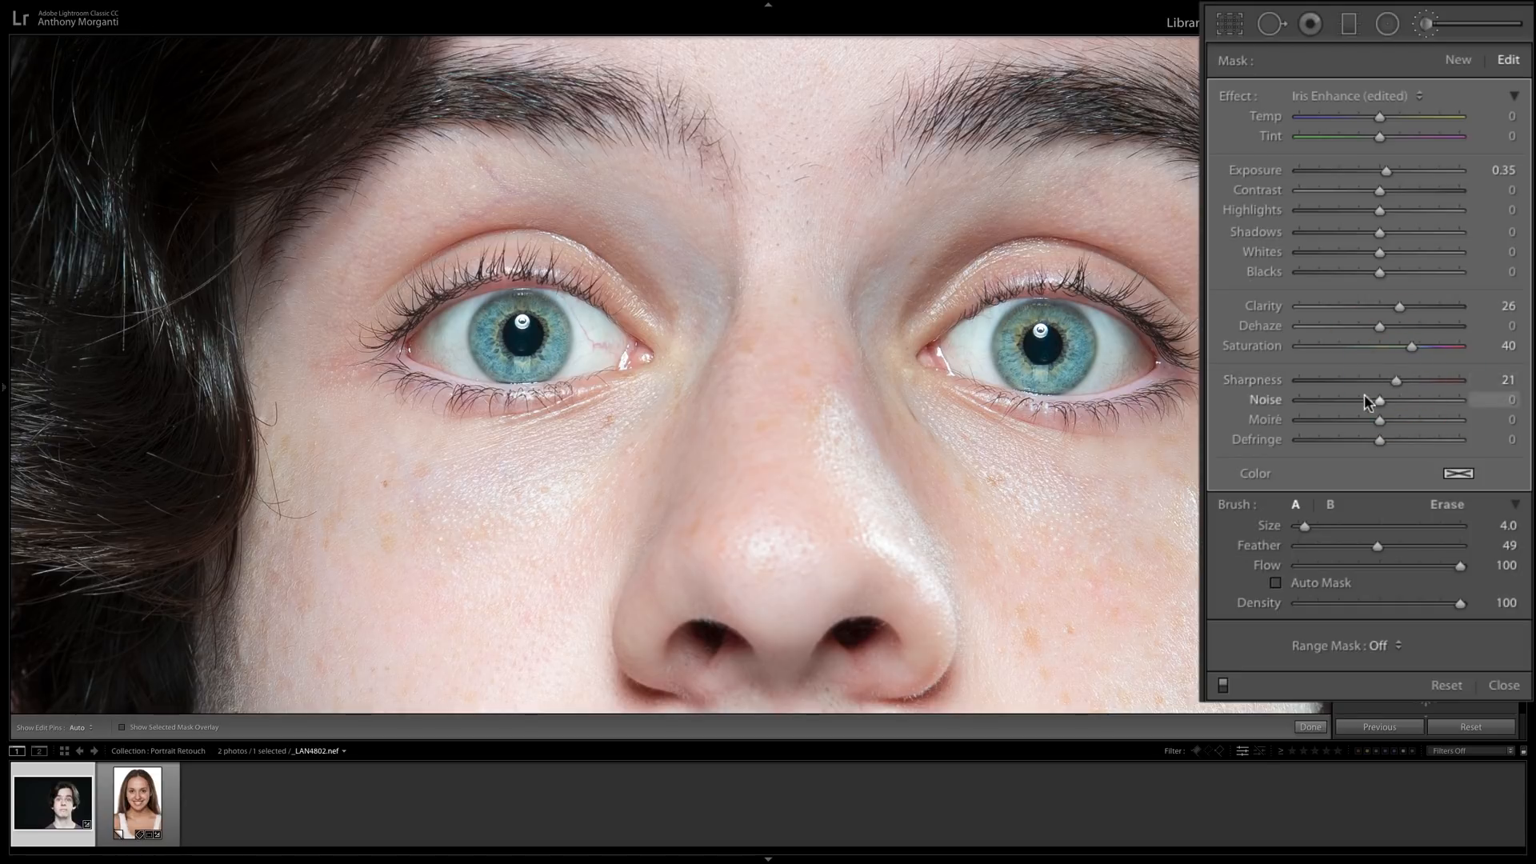
pyautogui.click(1223, 688)
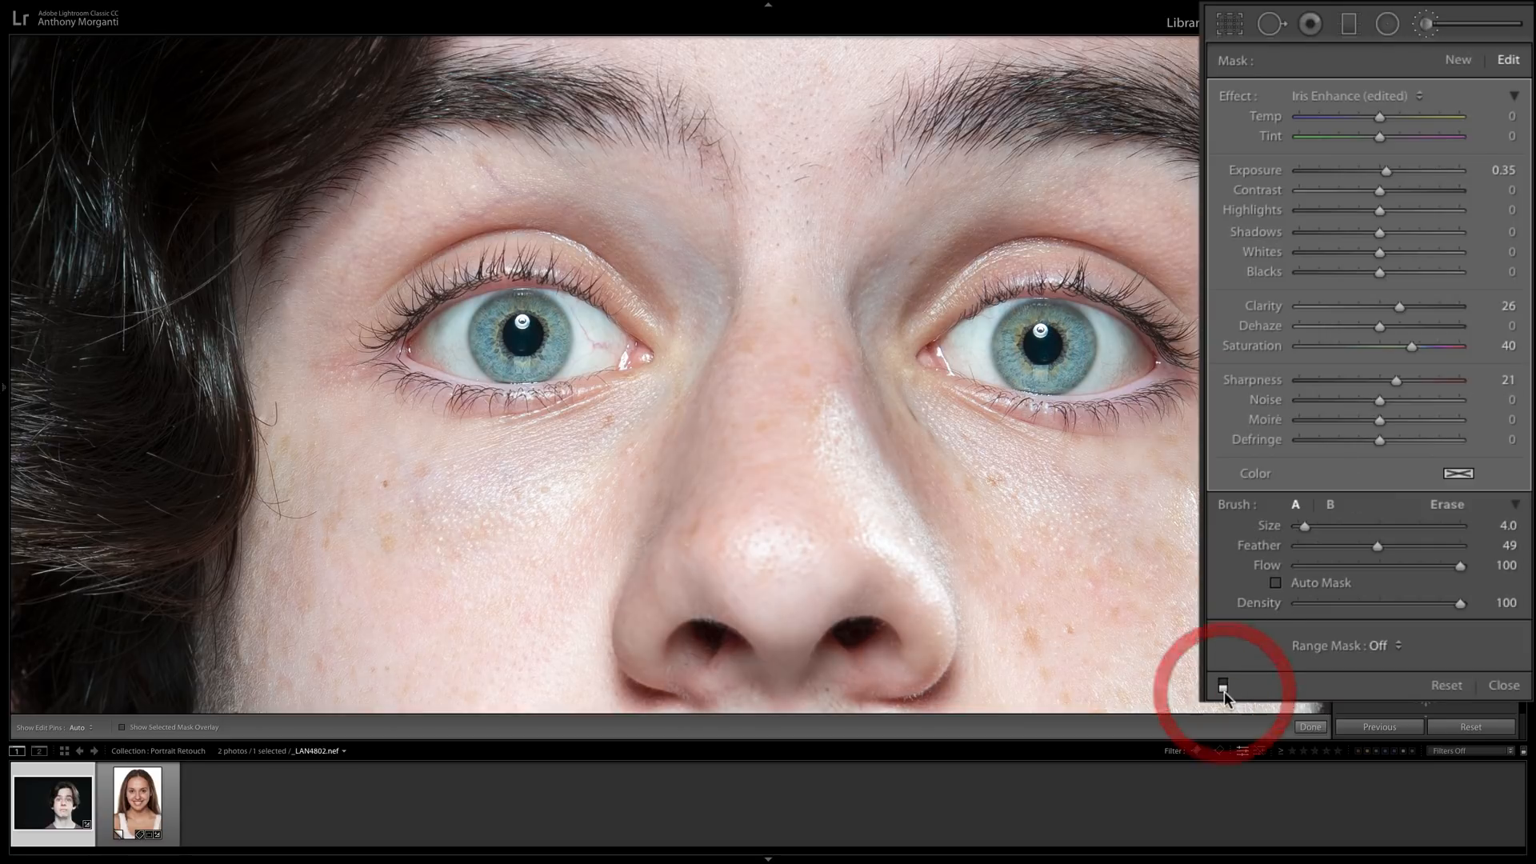
pyautogui.click(1224, 685)
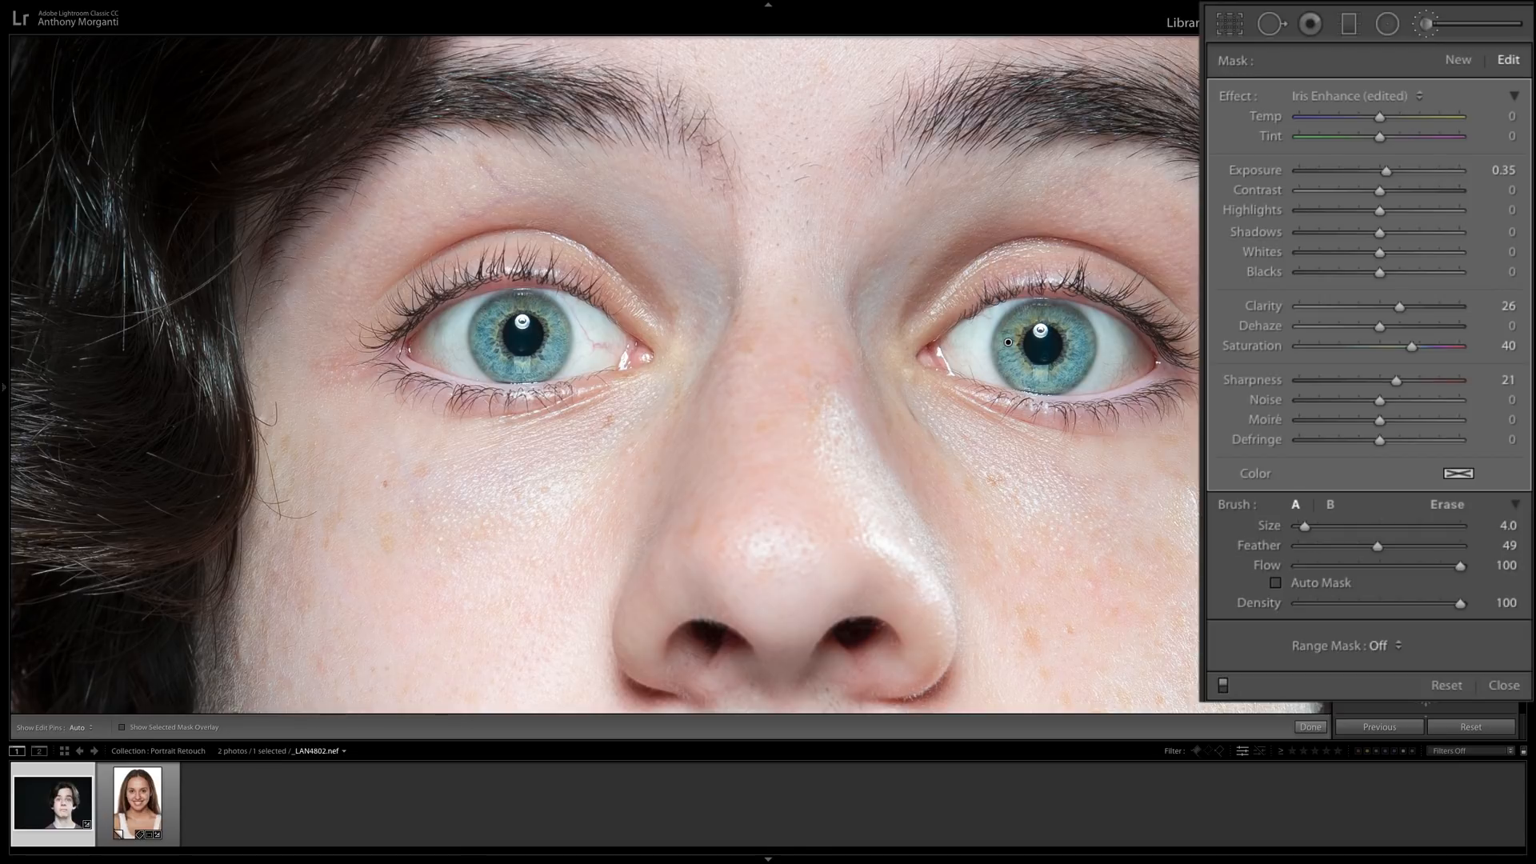
pyautogui.click(800, 346)
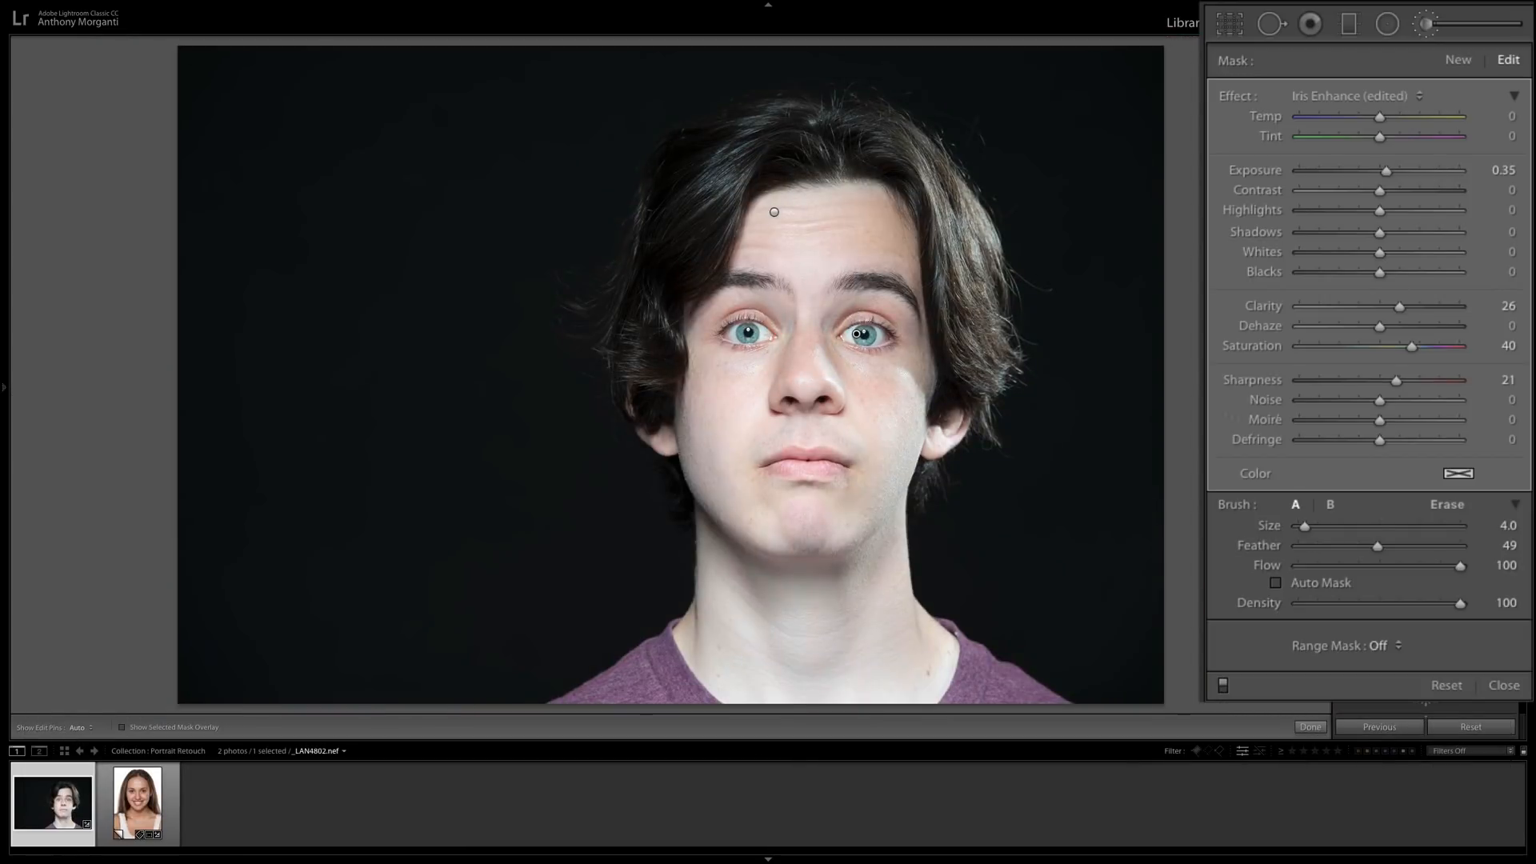
pyautogui.click(1223, 686)
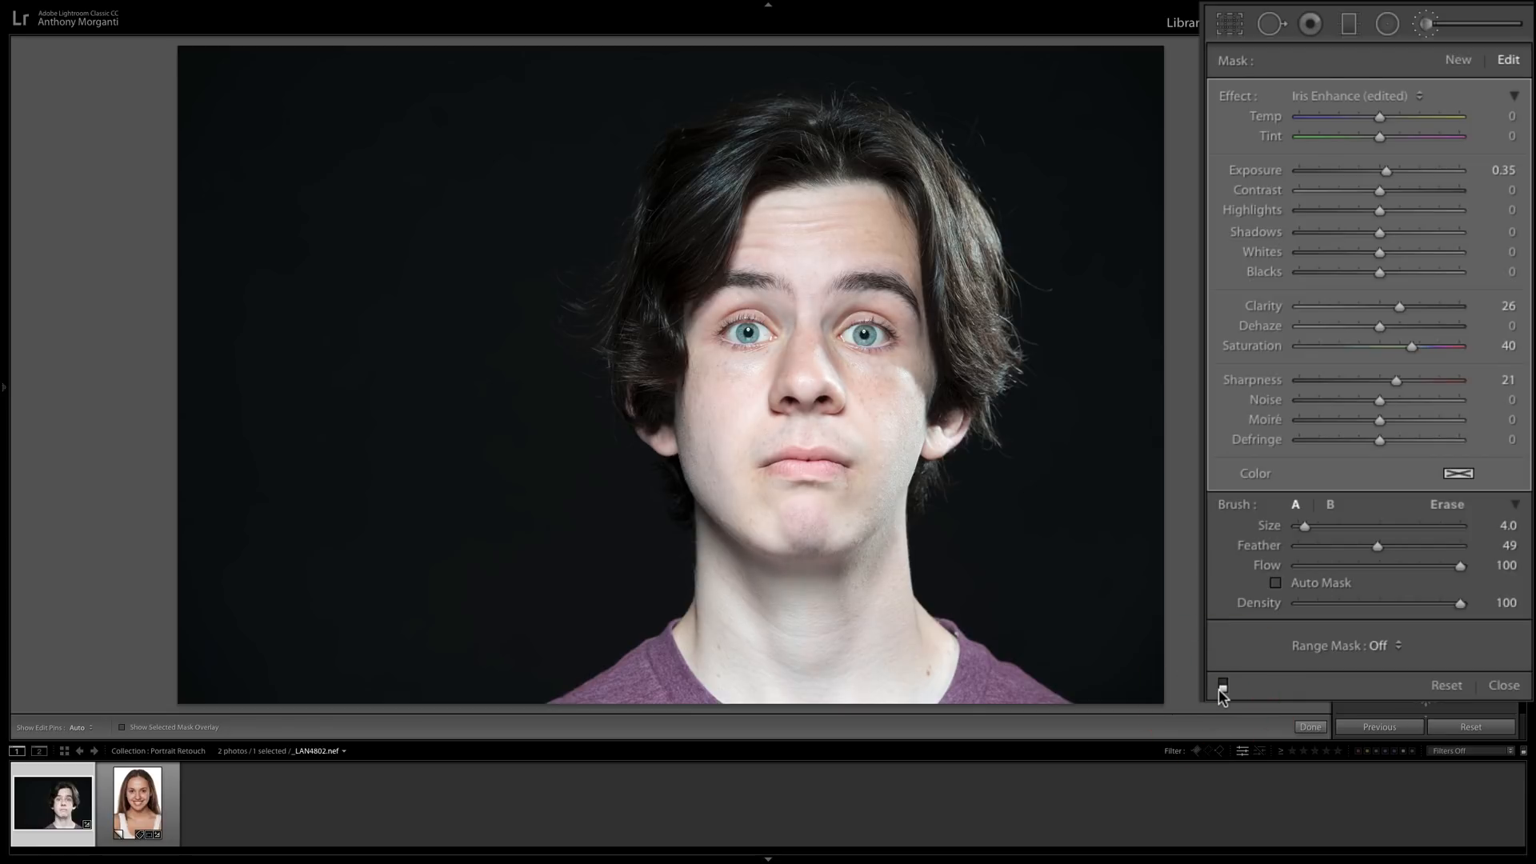
pyautogui.click(1224, 686)
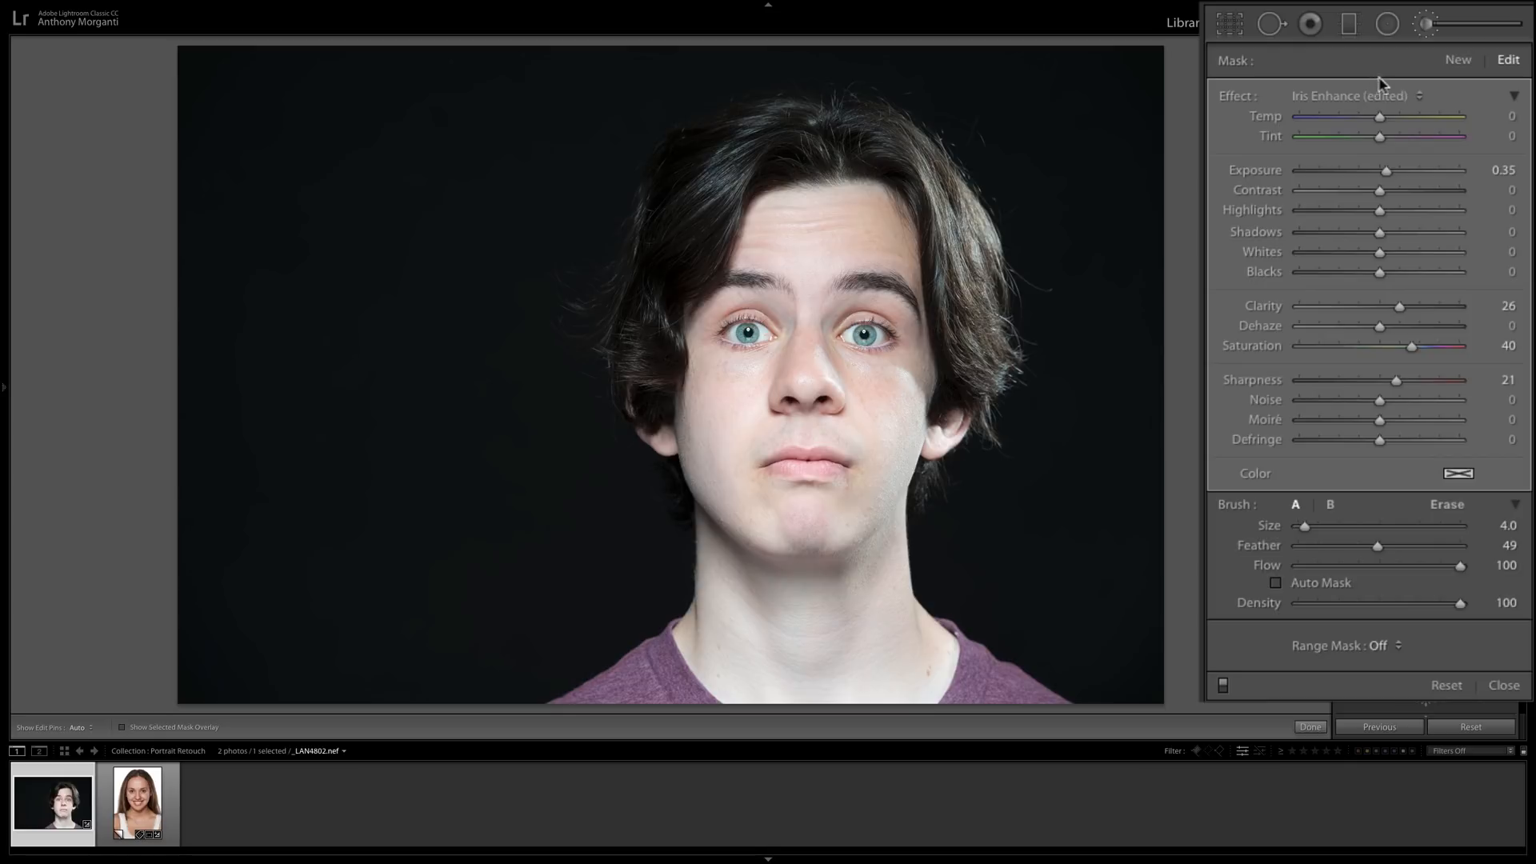
# Start a new brush mask, reset all effect sliders, and set Clarity to 32 and Sharpness to 36.
pyautogui.click(1455, 61)
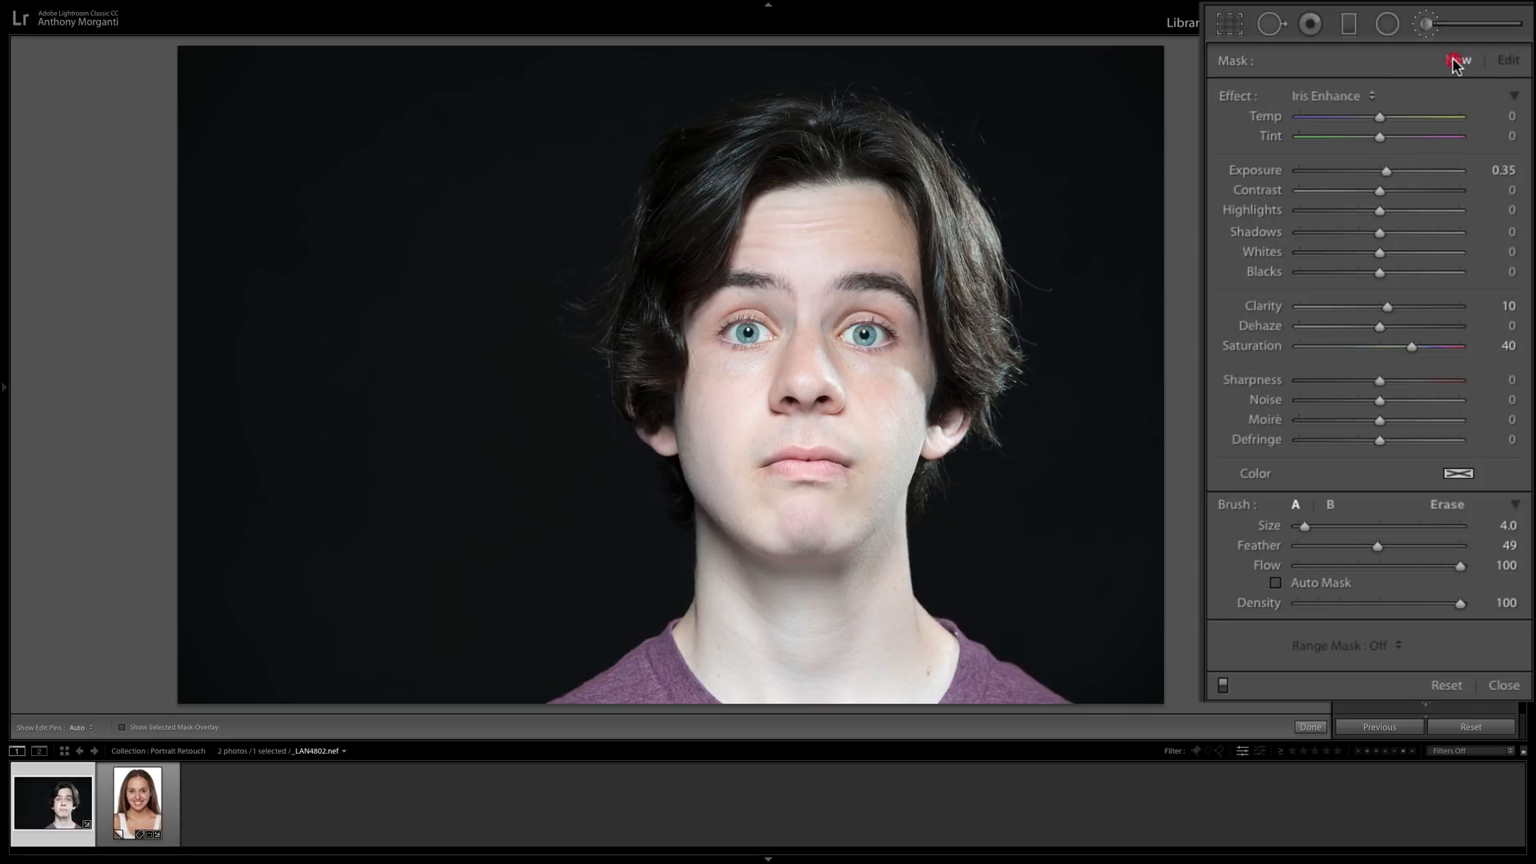
pyautogui.doubleClick(1236, 98)
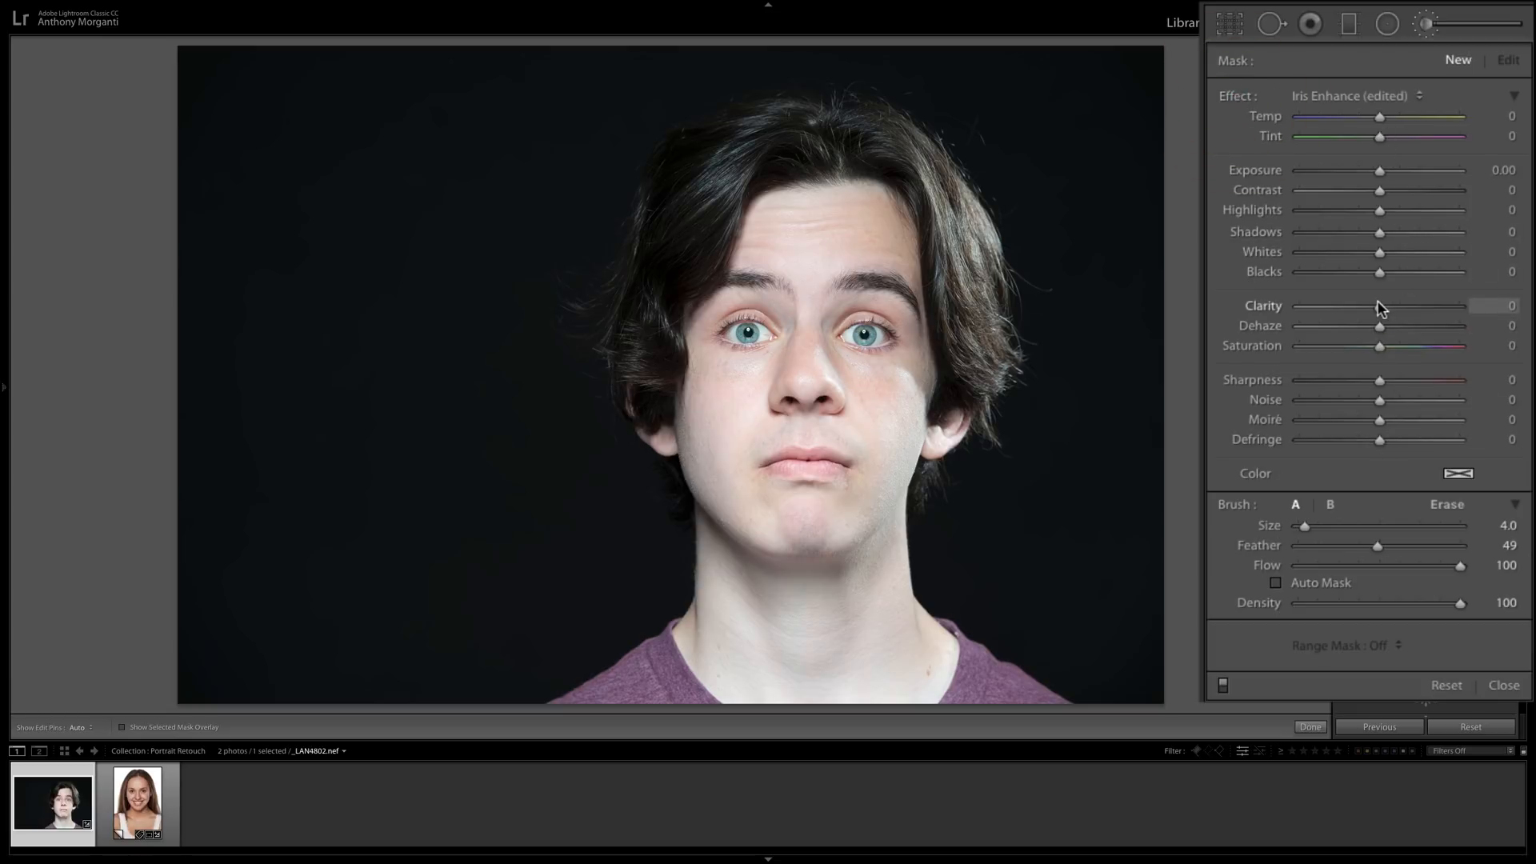
pyautogui.moveTo(1378, 308); pyautogui.dragTo(1405, 305)
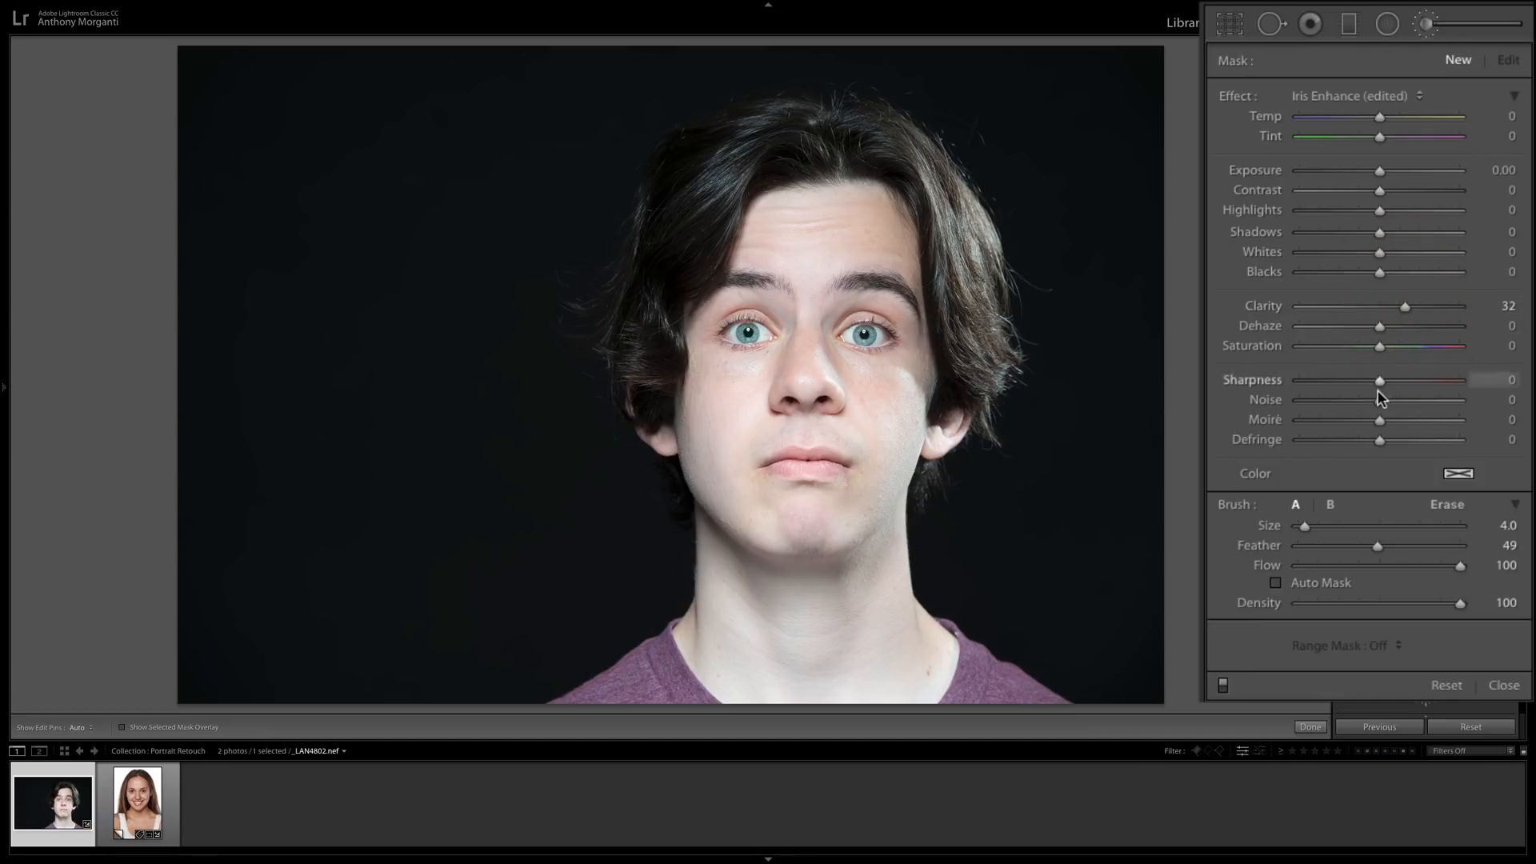
pyautogui.moveTo(1378, 384); pyautogui.dragTo(1404, 385)
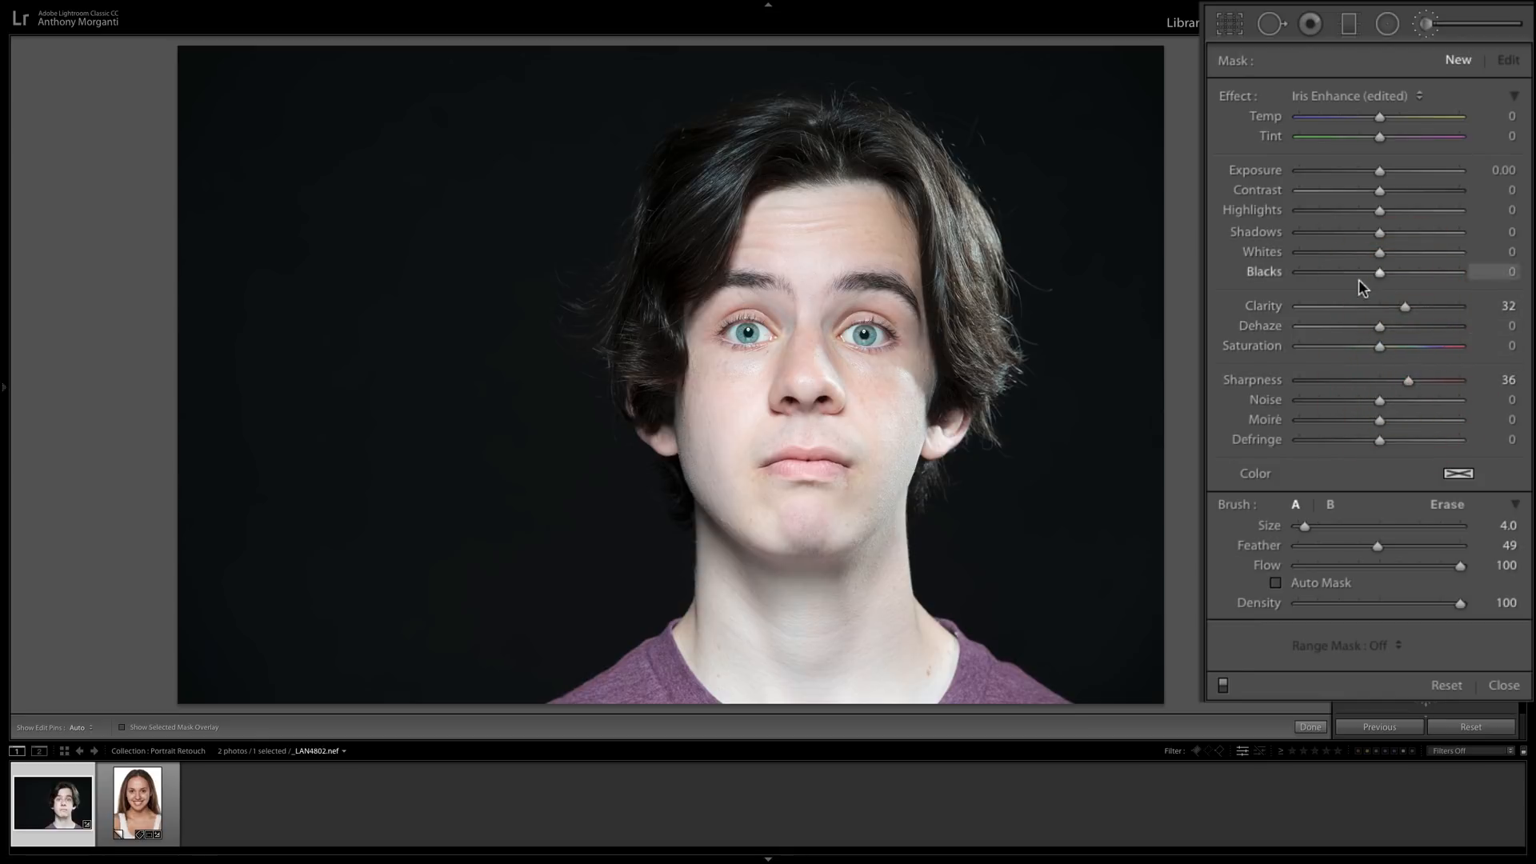
# Paint over the bulk of the young man's hair with a size 5 brush, using the mask overlay to see the coverage.
pyautogui.scroll(3, 877, 181)
pyautogui.scroll(-2, 880, 167)
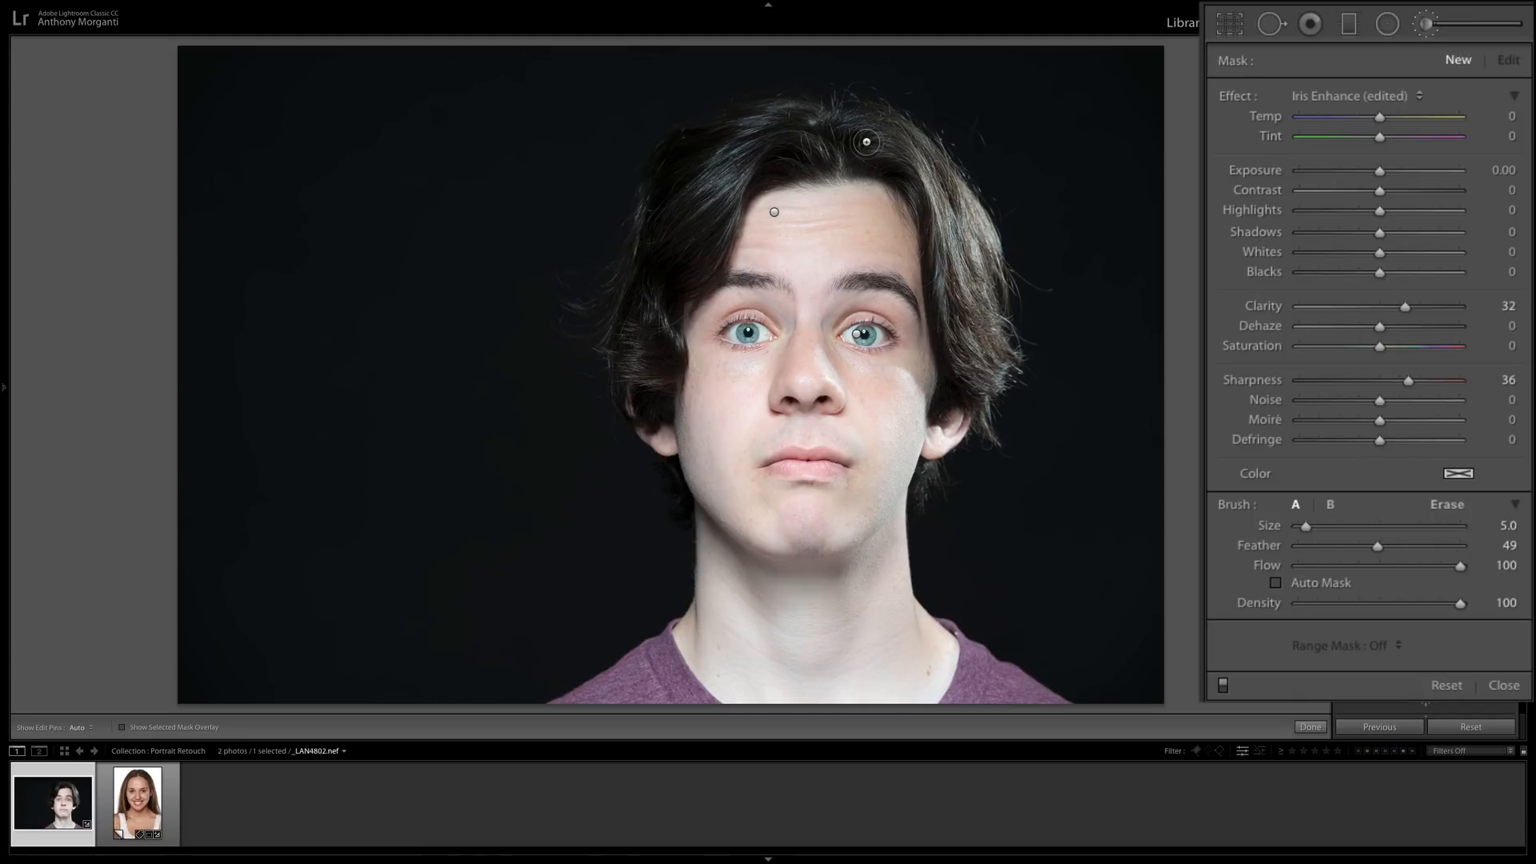
pyautogui.press('h')
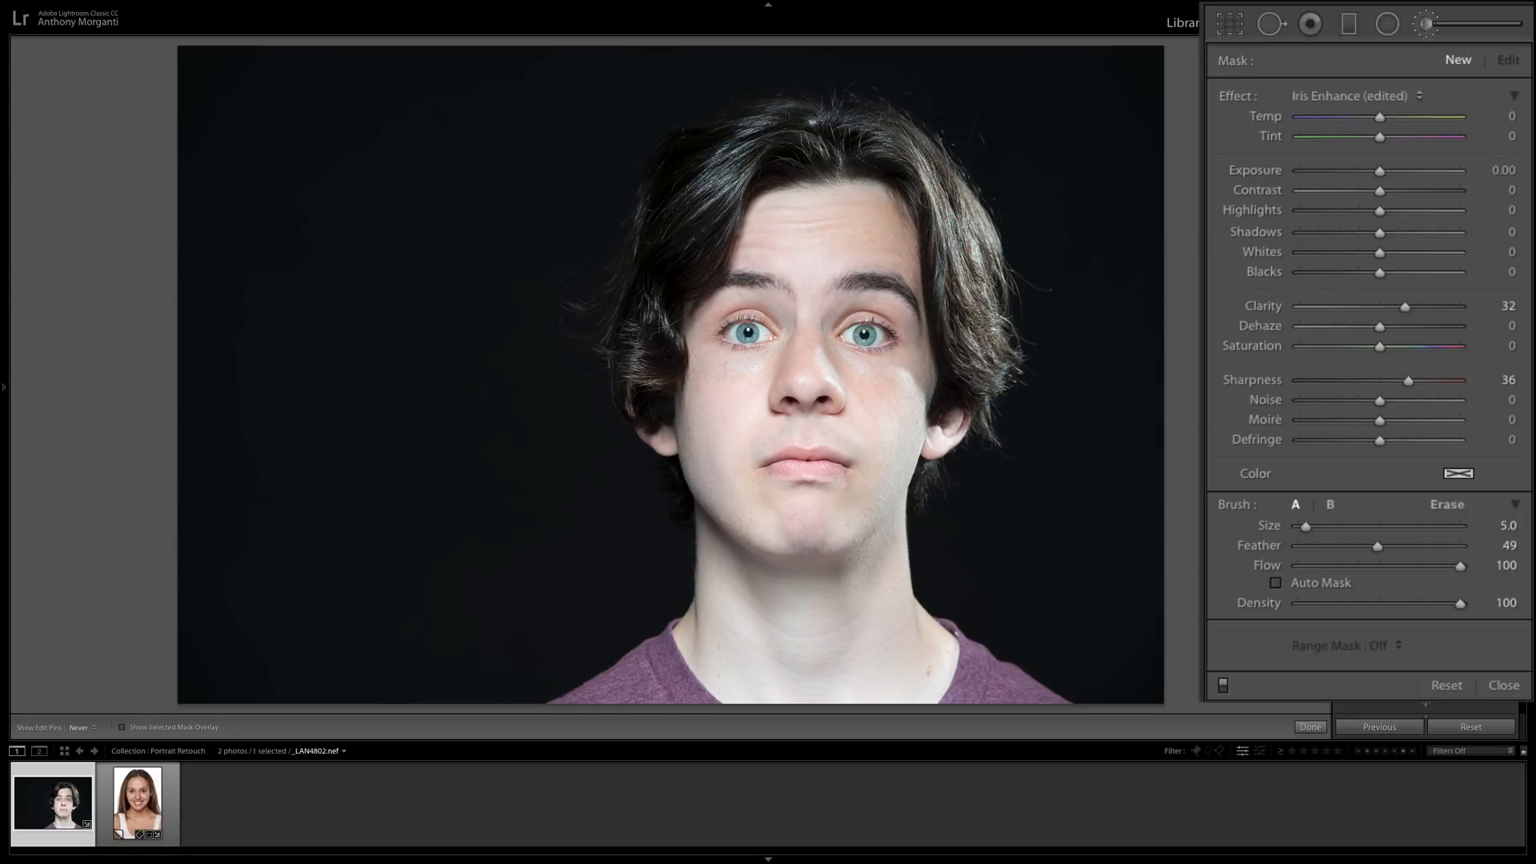
pyautogui.moveTo(920, 198)
pyautogui.mouseDown()
pyautogui.moveTo(928, 188)
pyautogui.moveTo(970, 227)
pyautogui.mouseUp()
pyautogui.press('o')
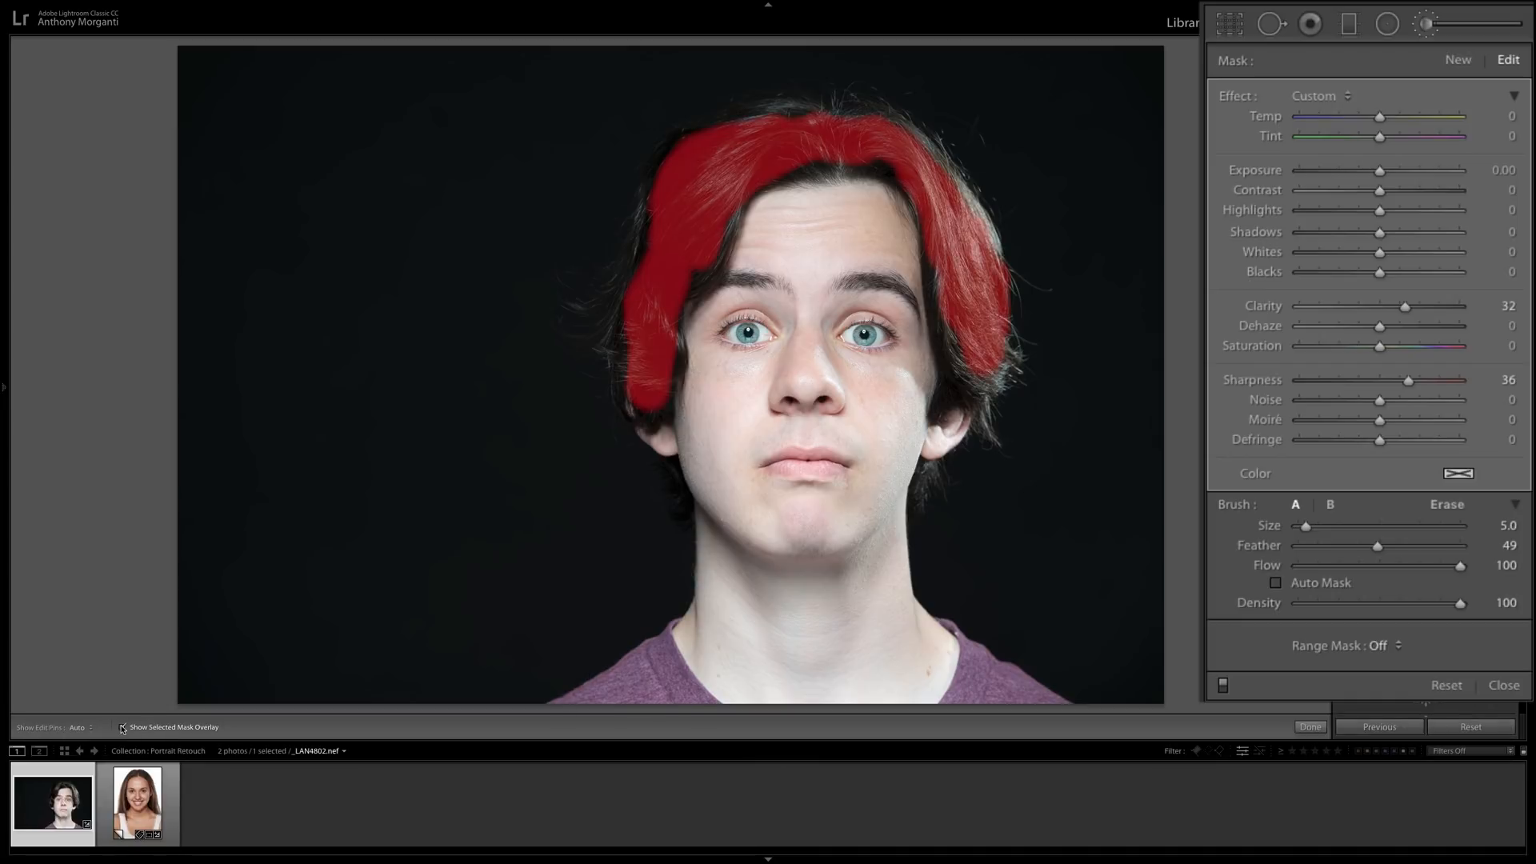
pyautogui.press('h')
pyautogui.moveTo(890, 160)
pyautogui.mouseDown()
pyautogui.moveTo(868, 112)
pyautogui.moveTo(724, 128)
pyautogui.moveTo(651, 231)
pyautogui.moveTo(627, 297)
pyautogui.moveTo(632, 392)
pyautogui.moveTo(642, 402)
pyautogui.moveTo(652, 385)
pyautogui.moveTo(668, 328)
pyautogui.moveTo(656, 396)
pyautogui.mouseUp()
pyautogui.moveTo(672, 297)
pyautogui.mouseDown()
pyautogui.moveTo(714, 250)
pyautogui.moveTo(727, 202)
pyautogui.mouseUp()
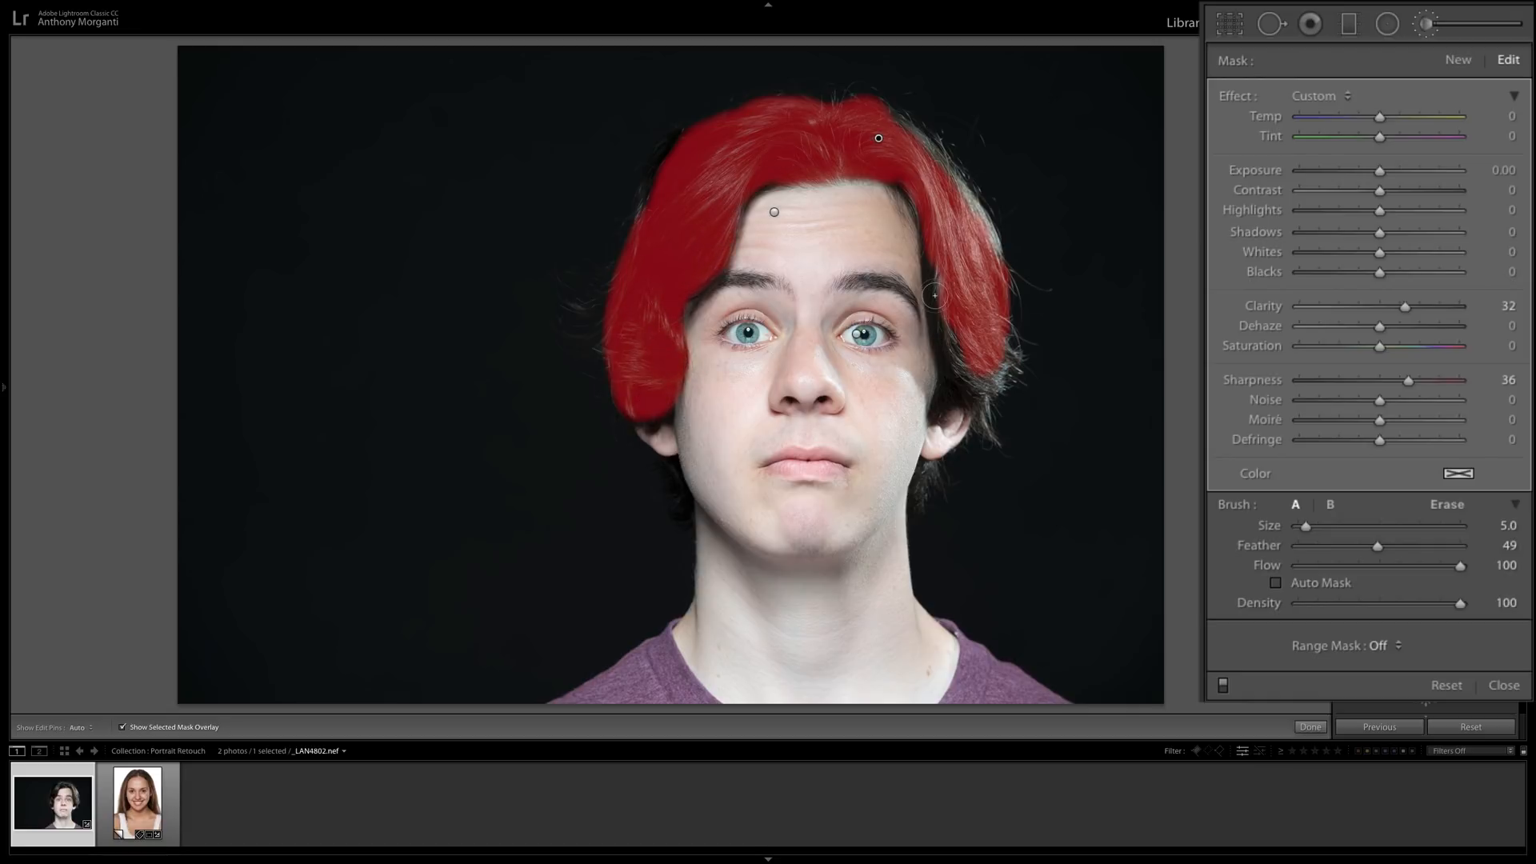
pyautogui.moveTo(938, 296)
pyautogui.mouseDown()
pyautogui.moveTo(960, 355)
pyautogui.moveTo(1002, 362)
pyautogui.moveTo(971, 382)
pyautogui.mouseUp()
pyautogui.hotkey('ctrl', 'z')
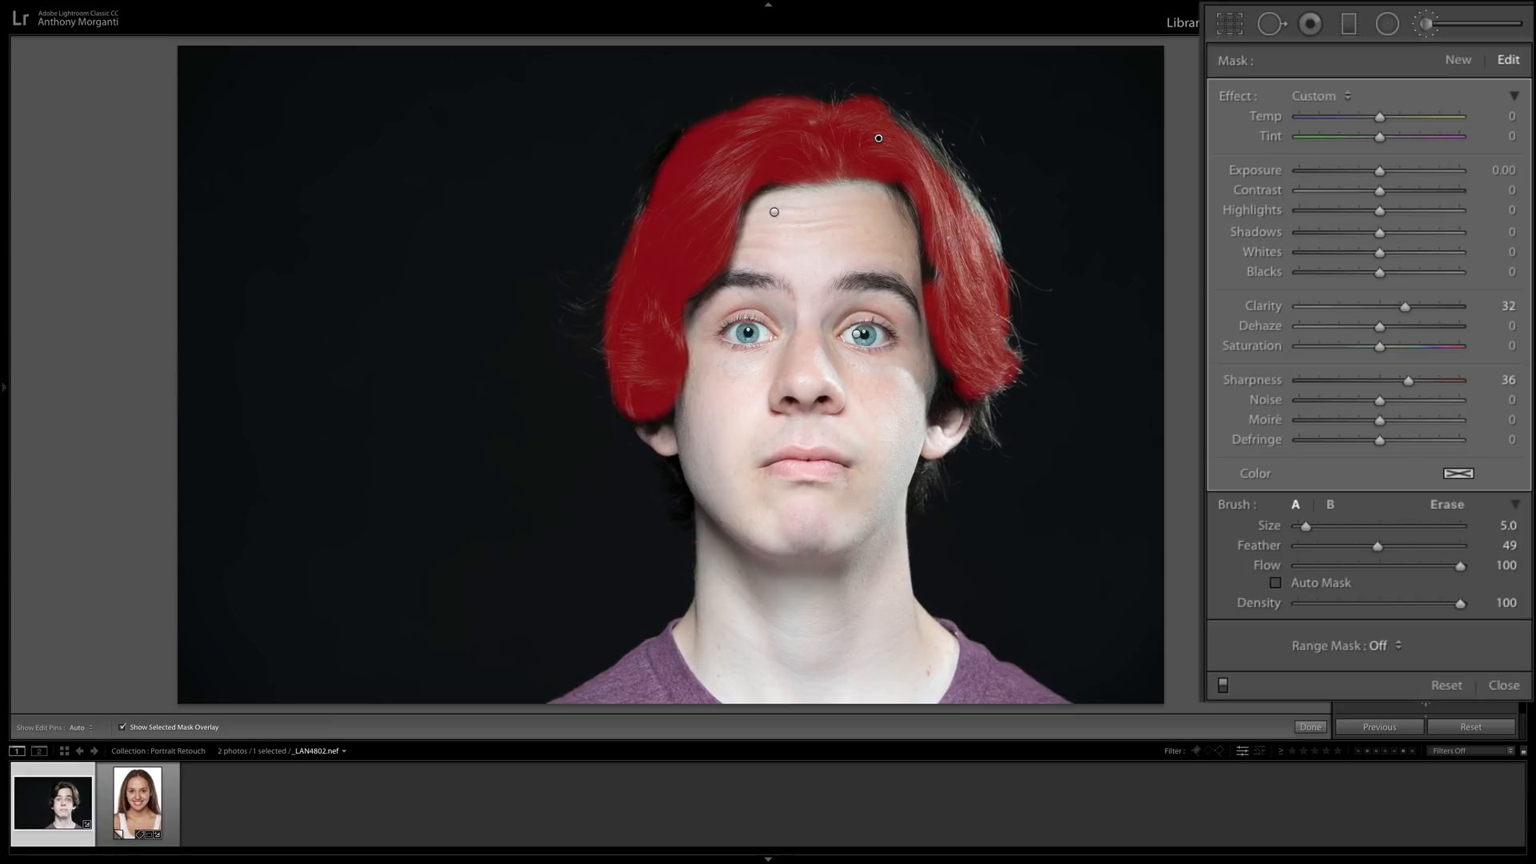
# Reduce the brush size to 2 and extend the hair mask over the uncovered outer edges and the tips near the ear.
pyautogui.press('h')
pyautogui.press('h')
pyautogui.press('[')
pyautogui.press('[')
pyautogui.press('[')
pyautogui.press('[')
pyautogui.press(']')
pyautogui.press(']')
pyautogui.press('h')
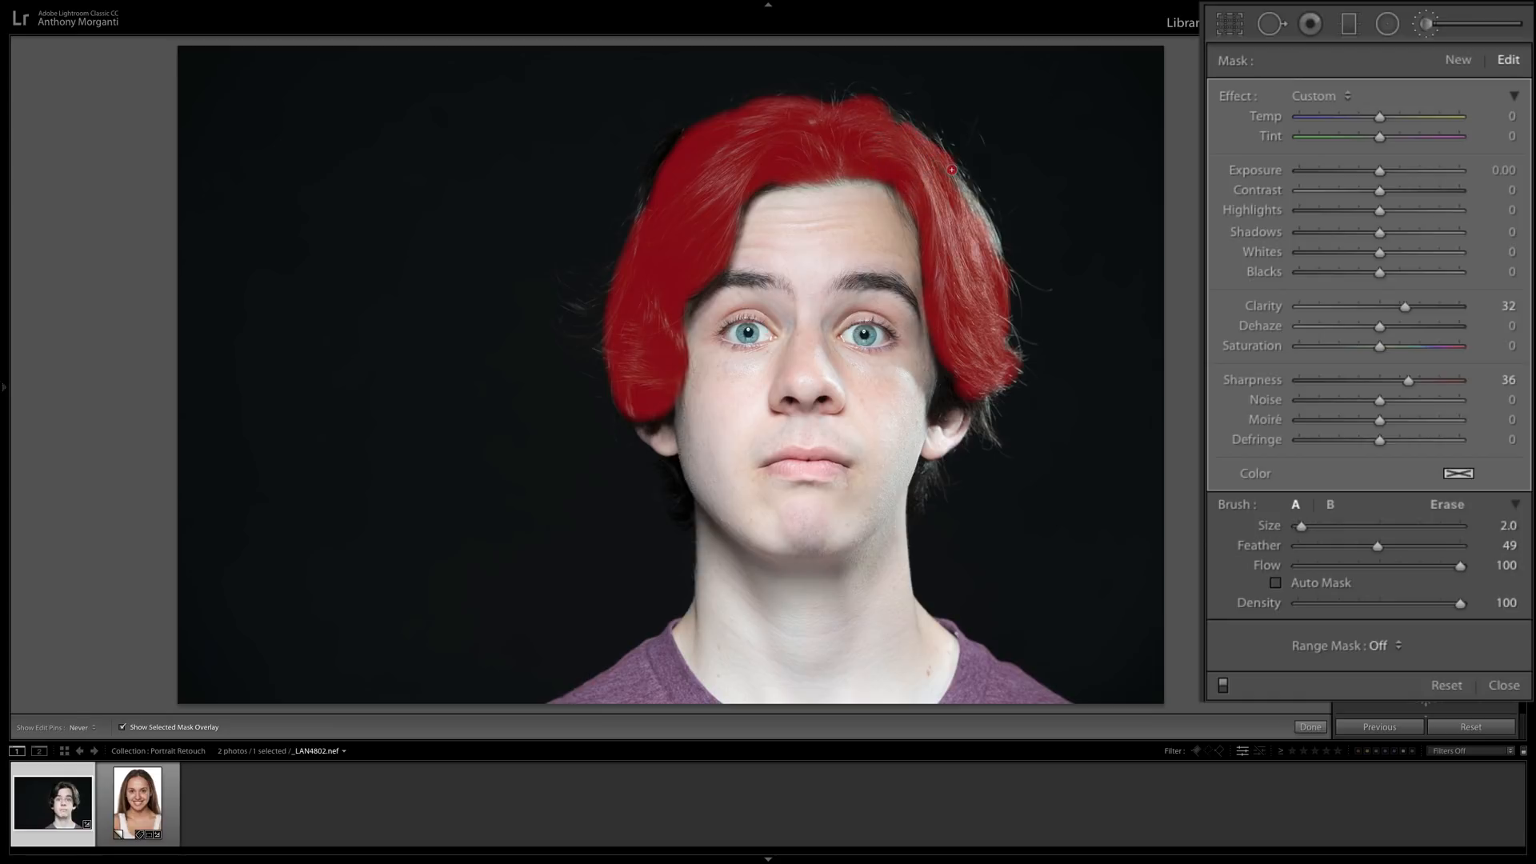
pyautogui.press('h')
pyautogui.moveTo(653, 200)
pyautogui.mouseDown()
pyautogui.moveTo(643, 218)
pyautogui.moveTo(664, 218)
pyautogui.mouseUp()
pyautogui.press('h')
pyautogui.moveTo(960, 393); pyautogui.dragTo(992, 434)
pyautogui.press('h')
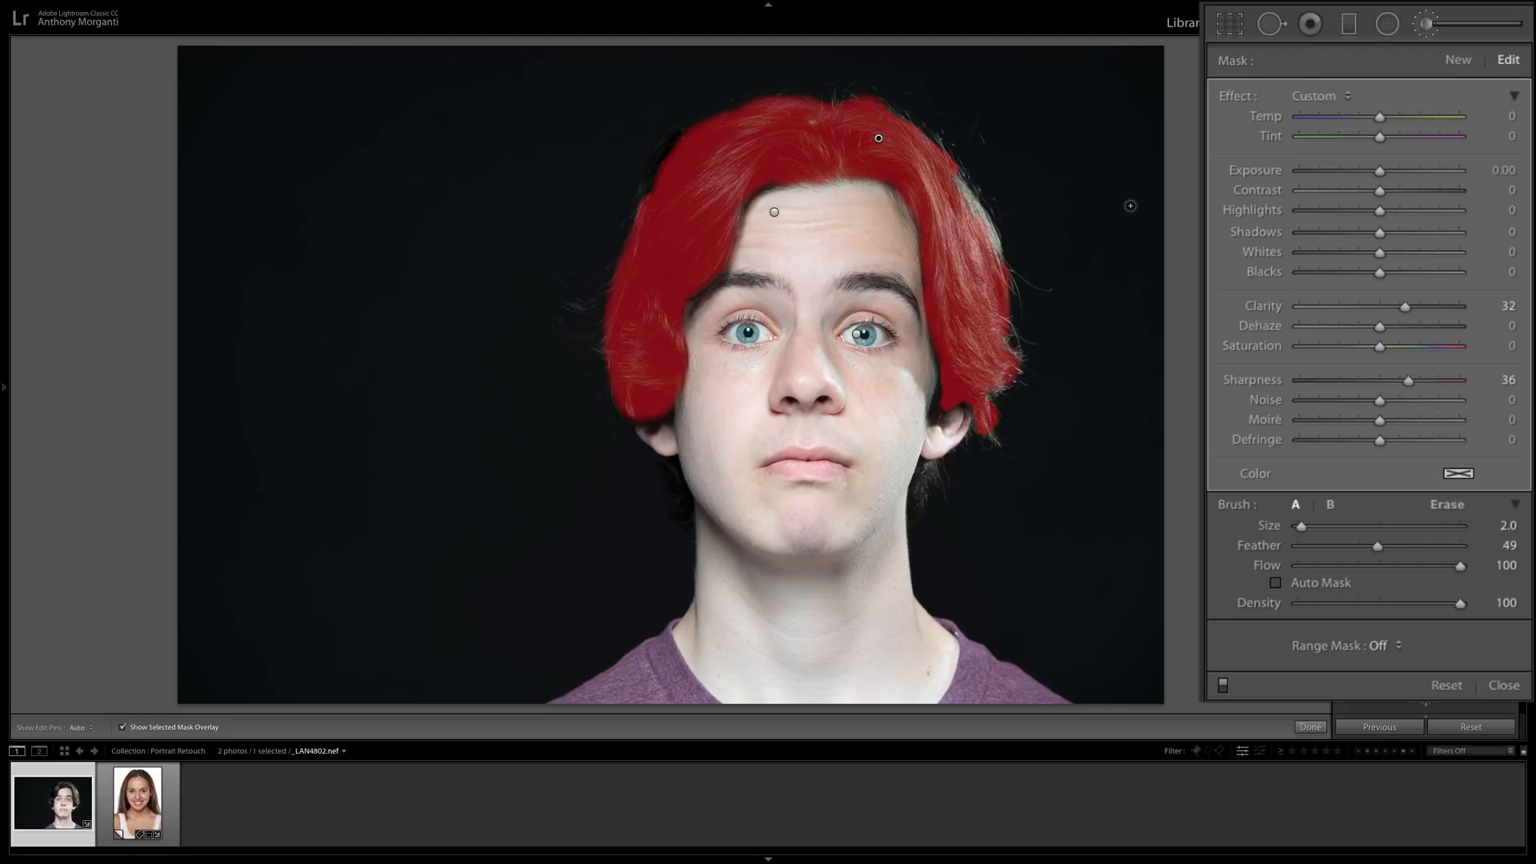
# Hide the mask overlay and set the hair adjustment's Clarity to 8 and Sharpness to 27.
pyautogui.press('o')
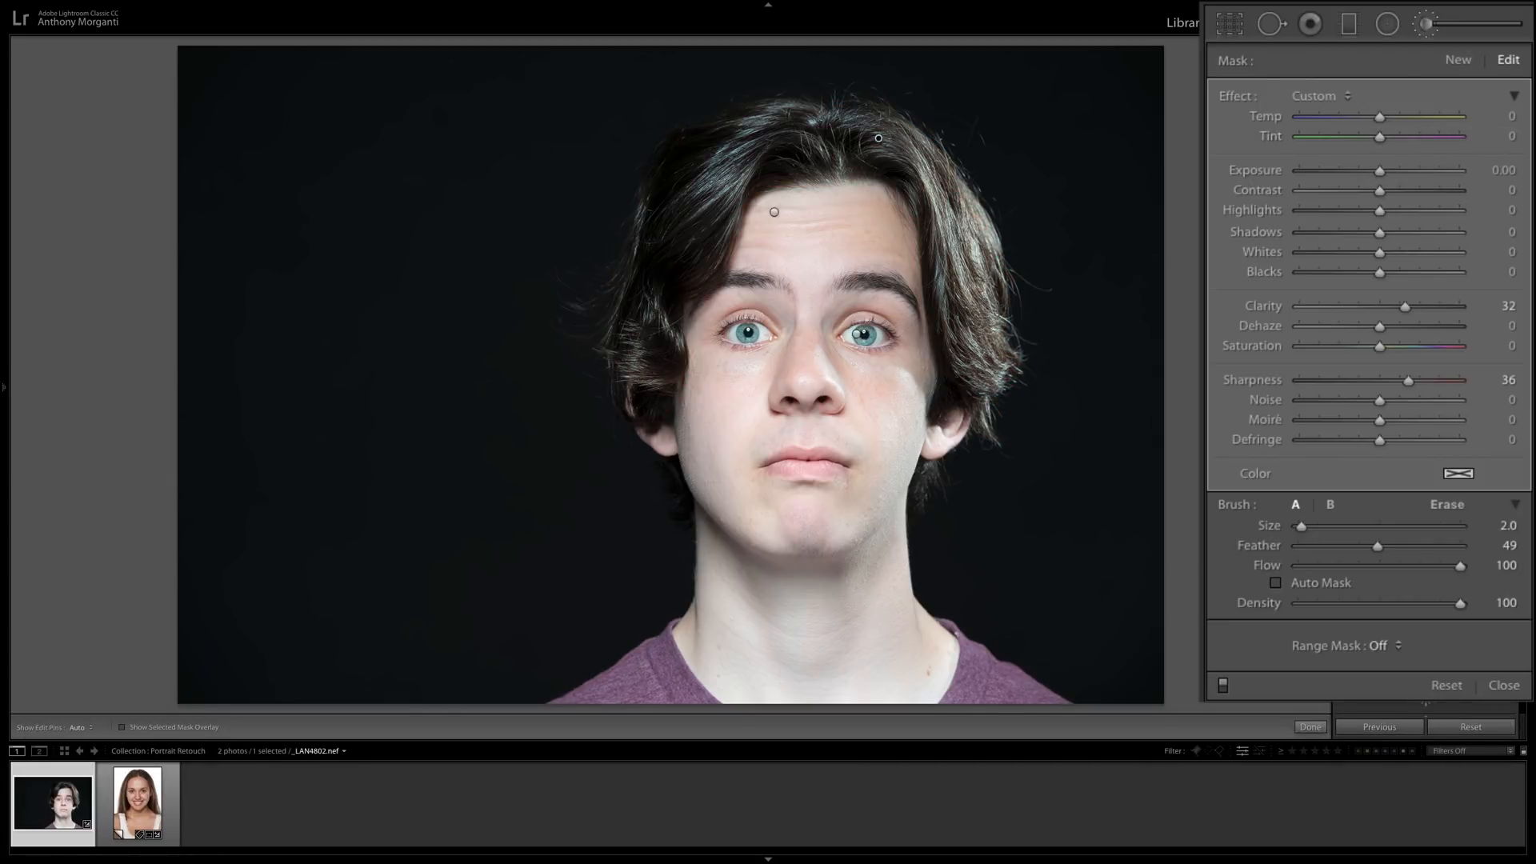
pyautogui.moveTo(1406, 308); pyautogui.dragTo(1385, 309)
pyautogui.moveTo(1407, 382); pyautogui.dragTo(1402, 384)
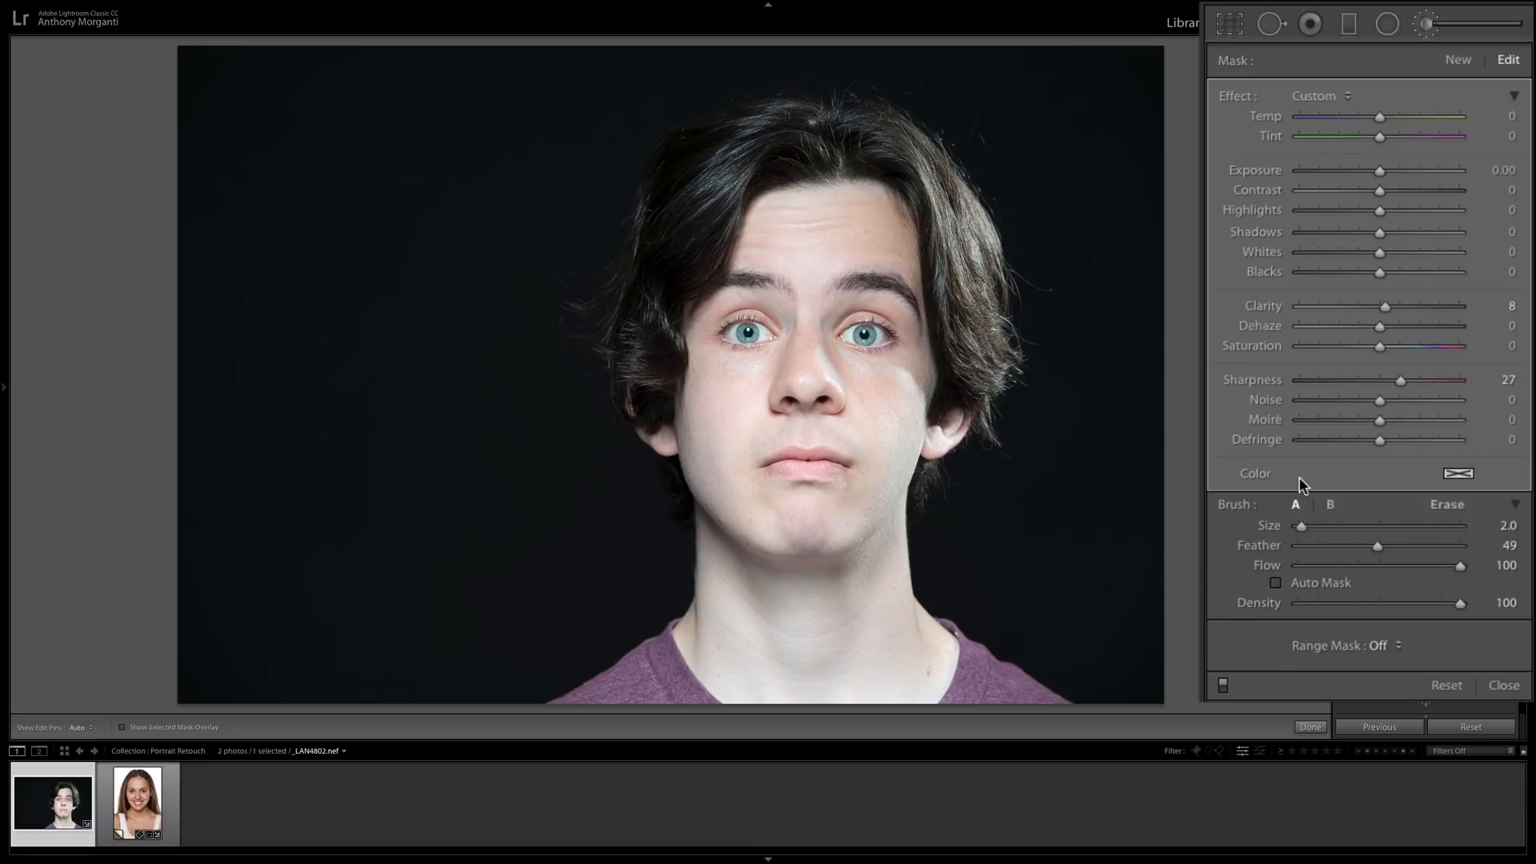
# Compare the young man's portrait with the brush adjustments switched off and on, and toggle the edit pins.
pyautogui.click(1222, 686)
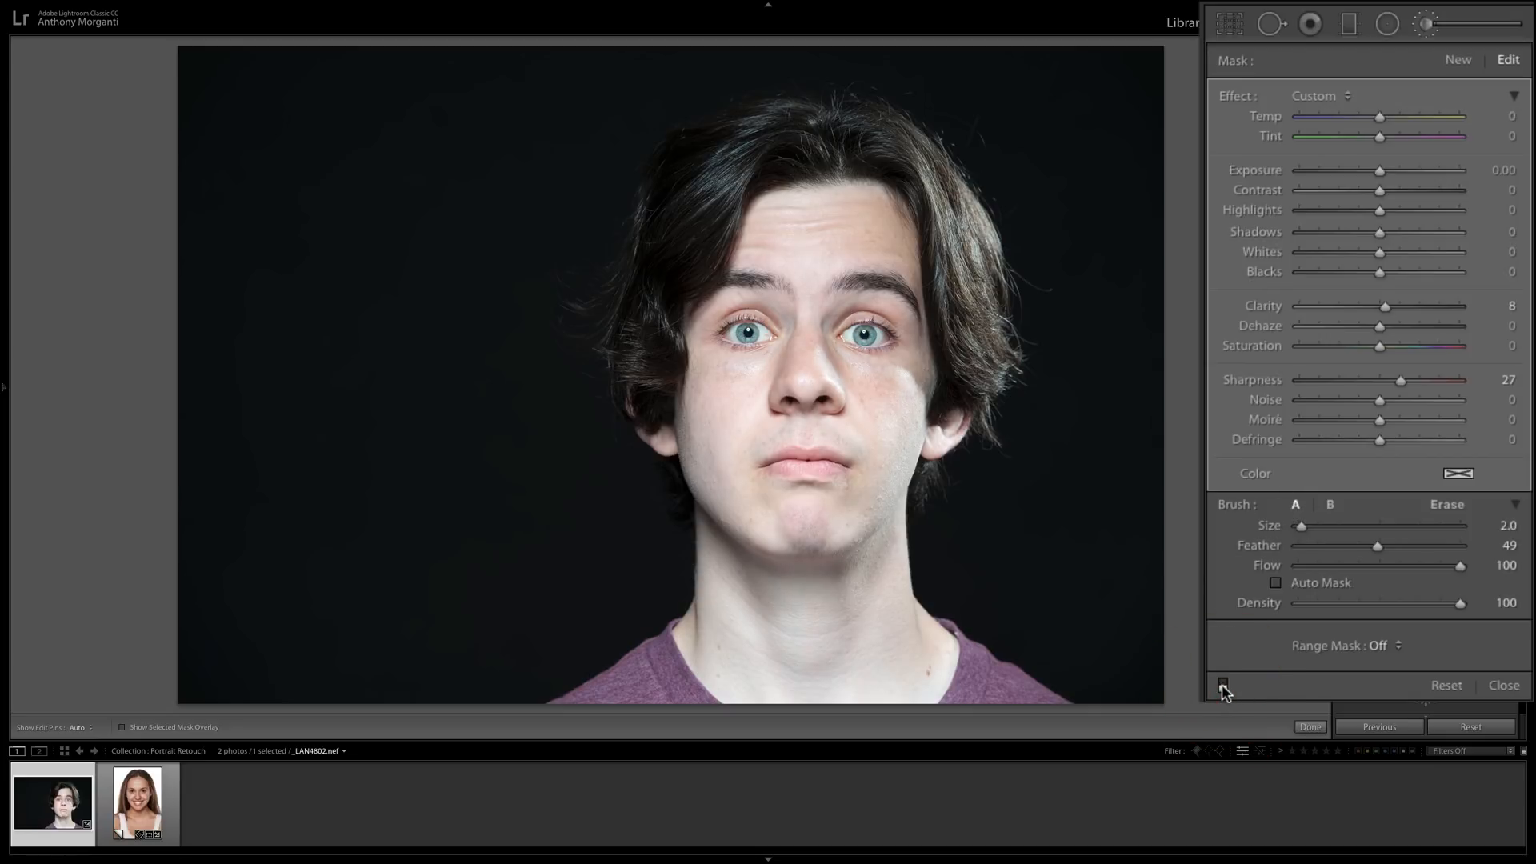
pyautogui.click(1222, 686)
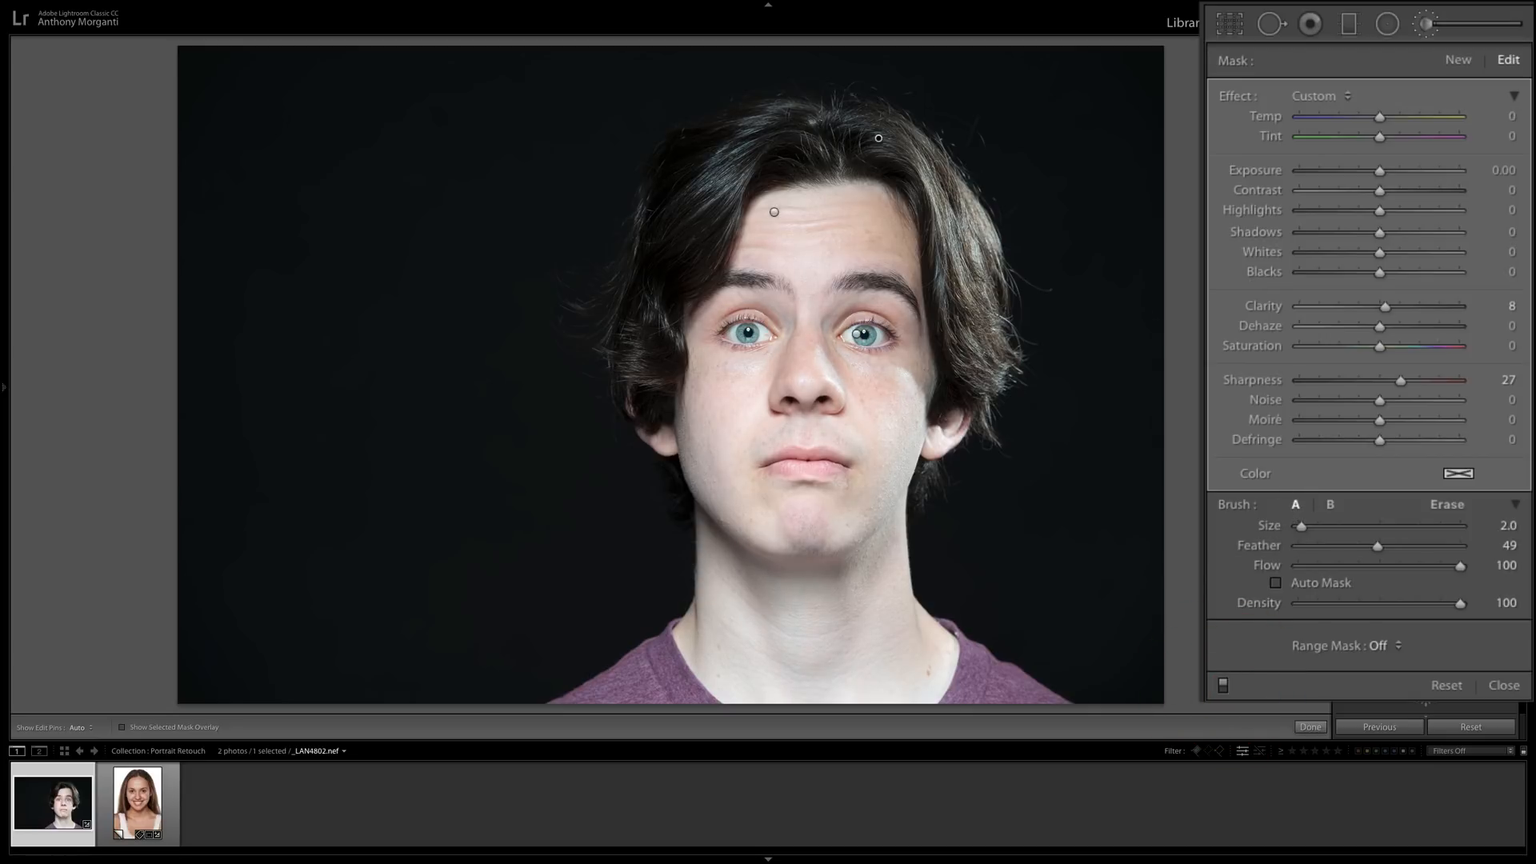
pyautogui.press('h')
# Reduce the brush size to 0.1 and extend the hair mask over the young man's eyebrow and the lash lines around both eyes.
pyautogui.press('h')
pyautogui.press('h')
pyautogui.moveTo(714, 287); pyautogui.dragTo(716, 288)
pyautogui.press('[')
pyautogui.press('[')
pyautogui.press('h')
pyautogui.moveTo(742, 320)
pyautogui.mouseDown()
pyautogui.moveTo(724, 345)
pyautogui.moveTo(754, 345)
pyautogui.mouseUp()
pyautogui.moveTo(896, 336); pyautogui.dragTo(872, 322)
pyautogui.press('h')
pyautogui.press('h')
pyautogui.moveTo(868, 352); pyautogui.dragTo(896, 343)
pyautogui.press('h')
# Start a new brush mask with Saturation 80 and paint over the young man's lips with a size 1 brush.
pyautogui.click(1457, 60)
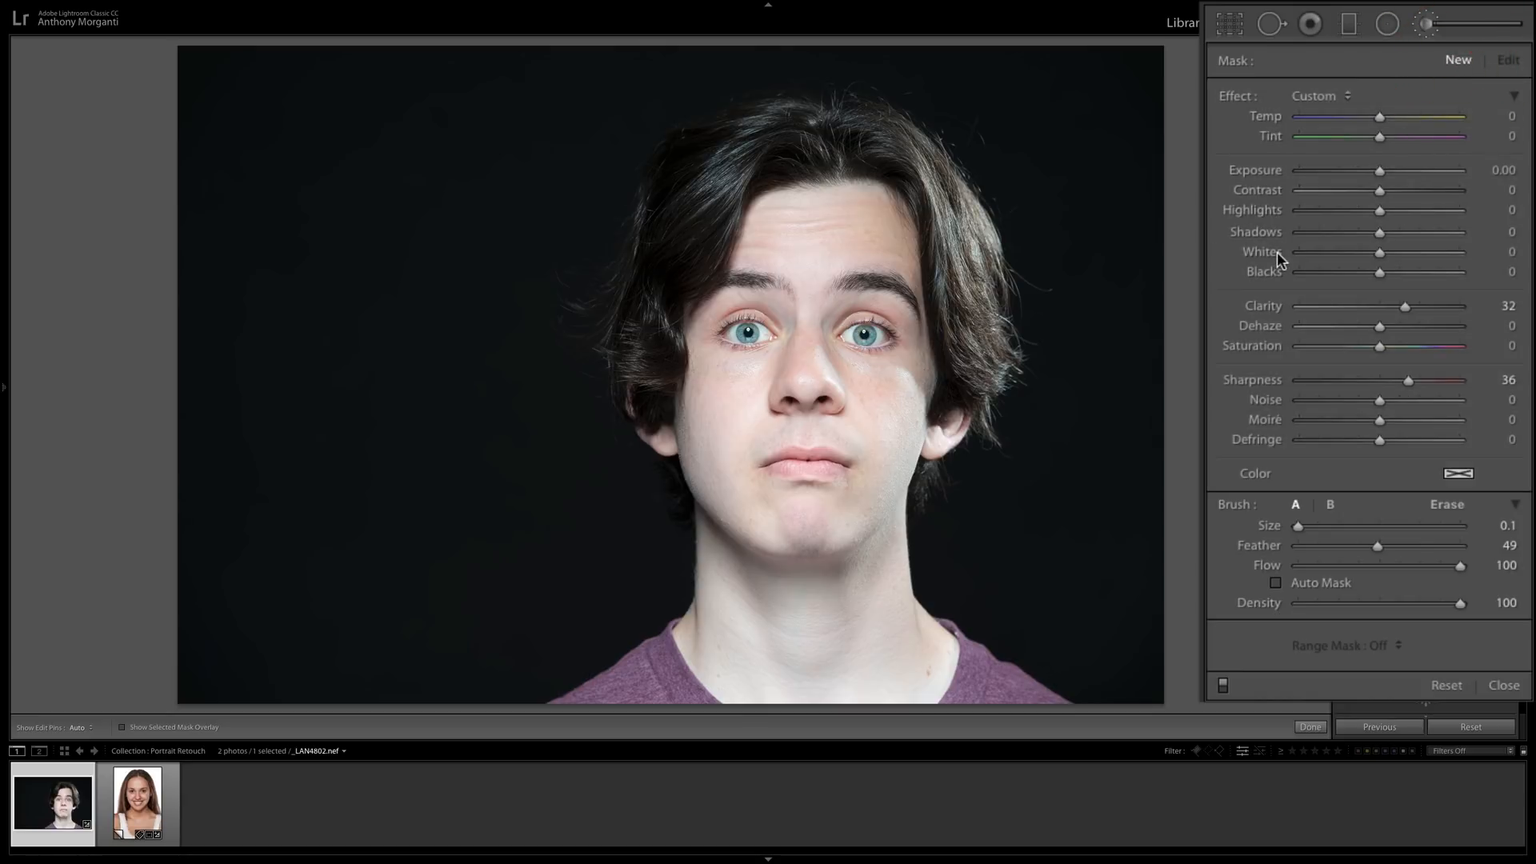
pyautogui.moveTo(1379, 347); pyautogui.dragTo(1443, 349)
pyautogui.scroll(4, 803, 466)
pyautogui.scroll(-1, 801, 466)
pyautogui.moveTo(793, 468); pyautogui.dragTo(832, 467)
pyautogui.scroll(-2, 832, 467)
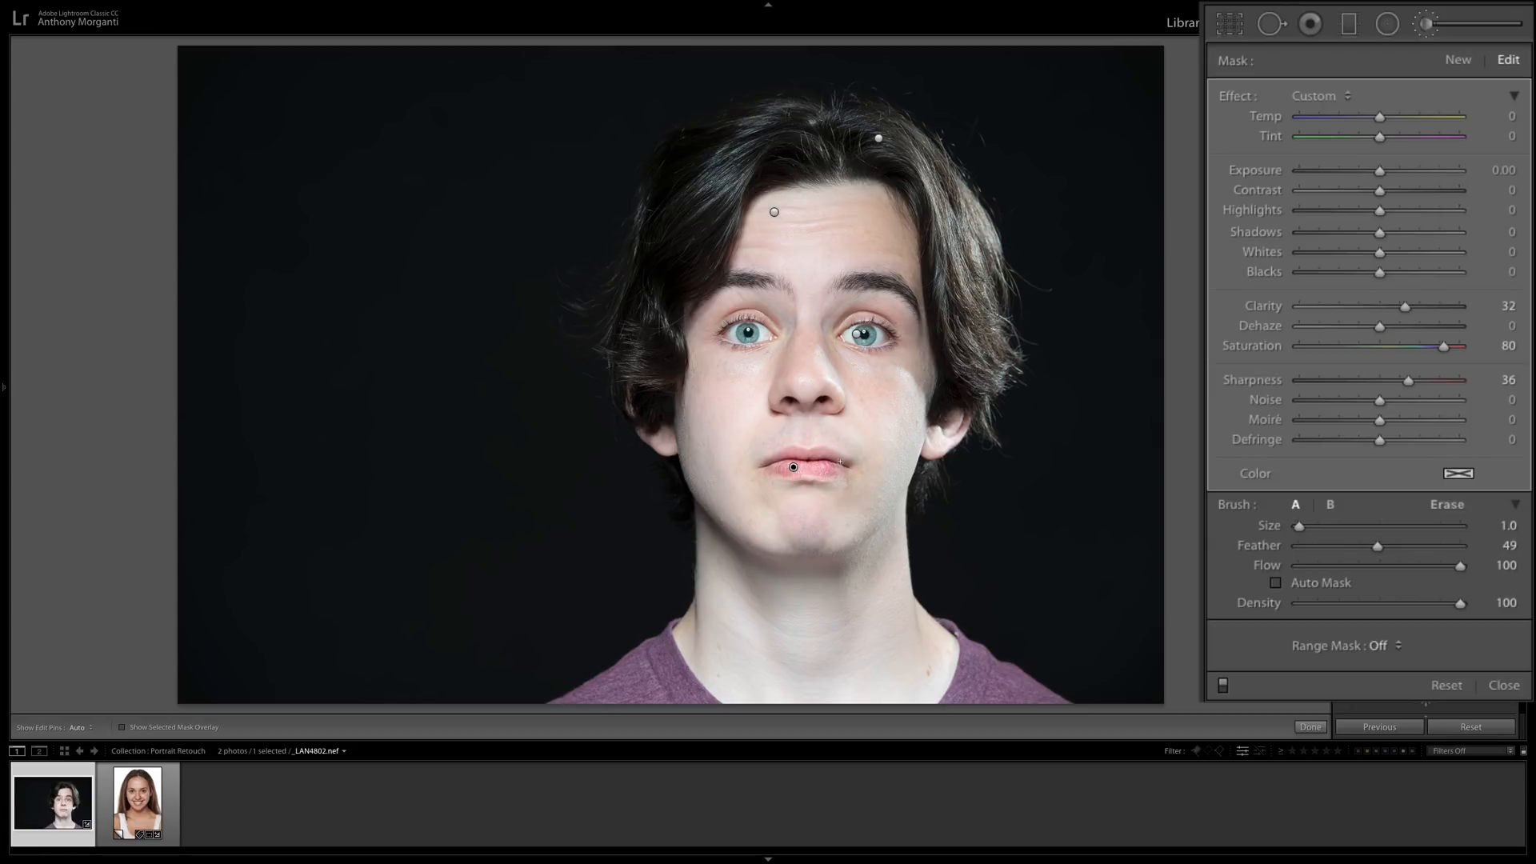
pyautogui.press('h')
pyautogui.moveTo(818, 475); pyautogui.dragTo(804, 477)
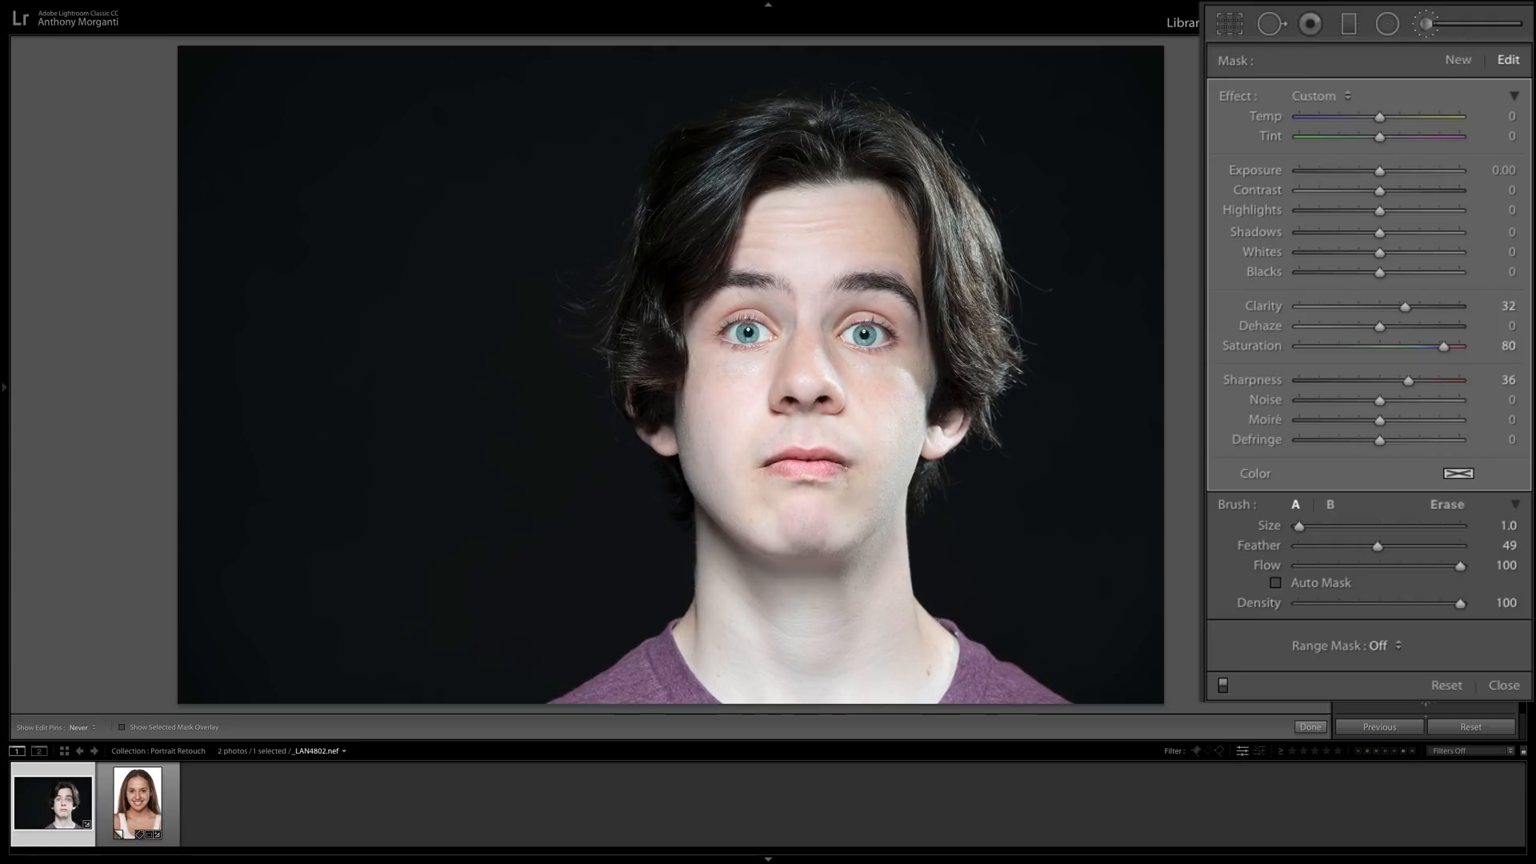
pyautogui.press('h')
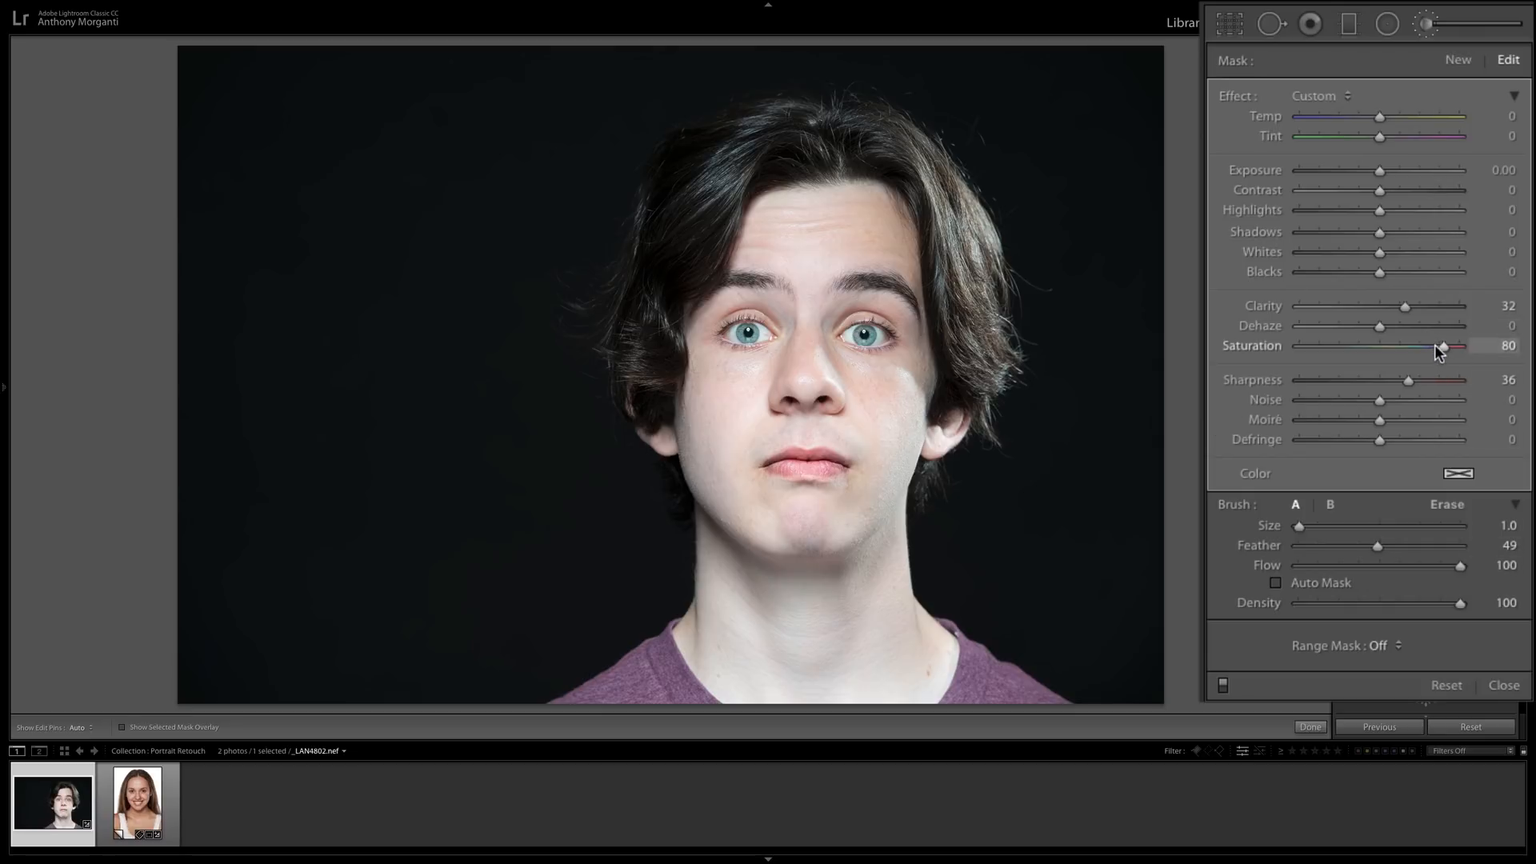
# Set the lip mask's Saturation to 15, Clarity to 18 and Sharpness to 29, and compare the portrait with its original.
pyautogui.moveTo(1444, 344); pyautogui.dragTo(1391, 344)
pyautogui.moveTo(1401, 306); pyautogui.dragTo(1393, 310)
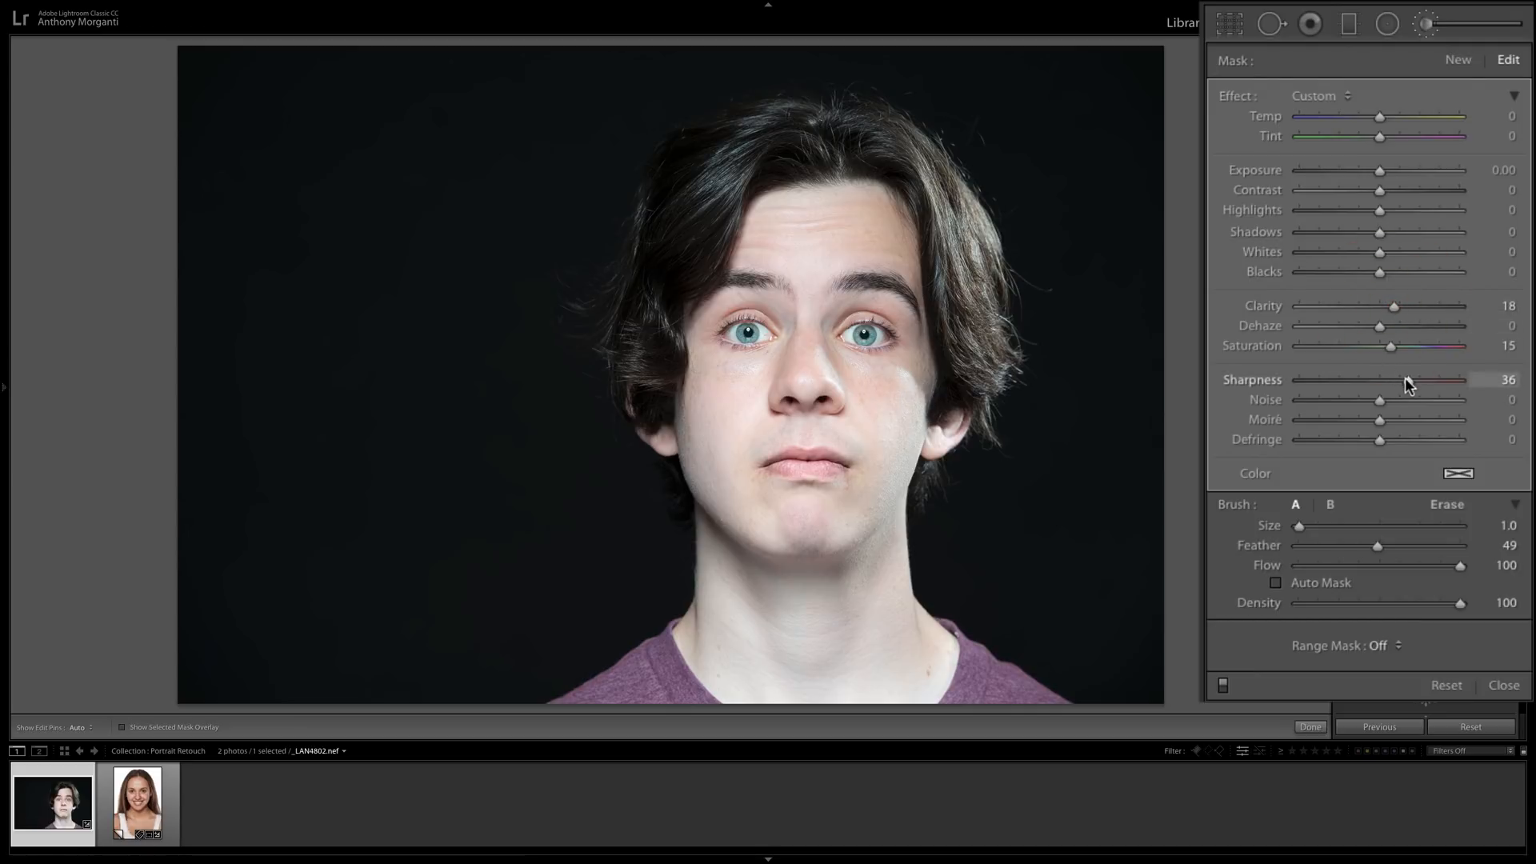
pyautogui.moveTo(1407, 380); pyautogui.dragTo(1402, 381)
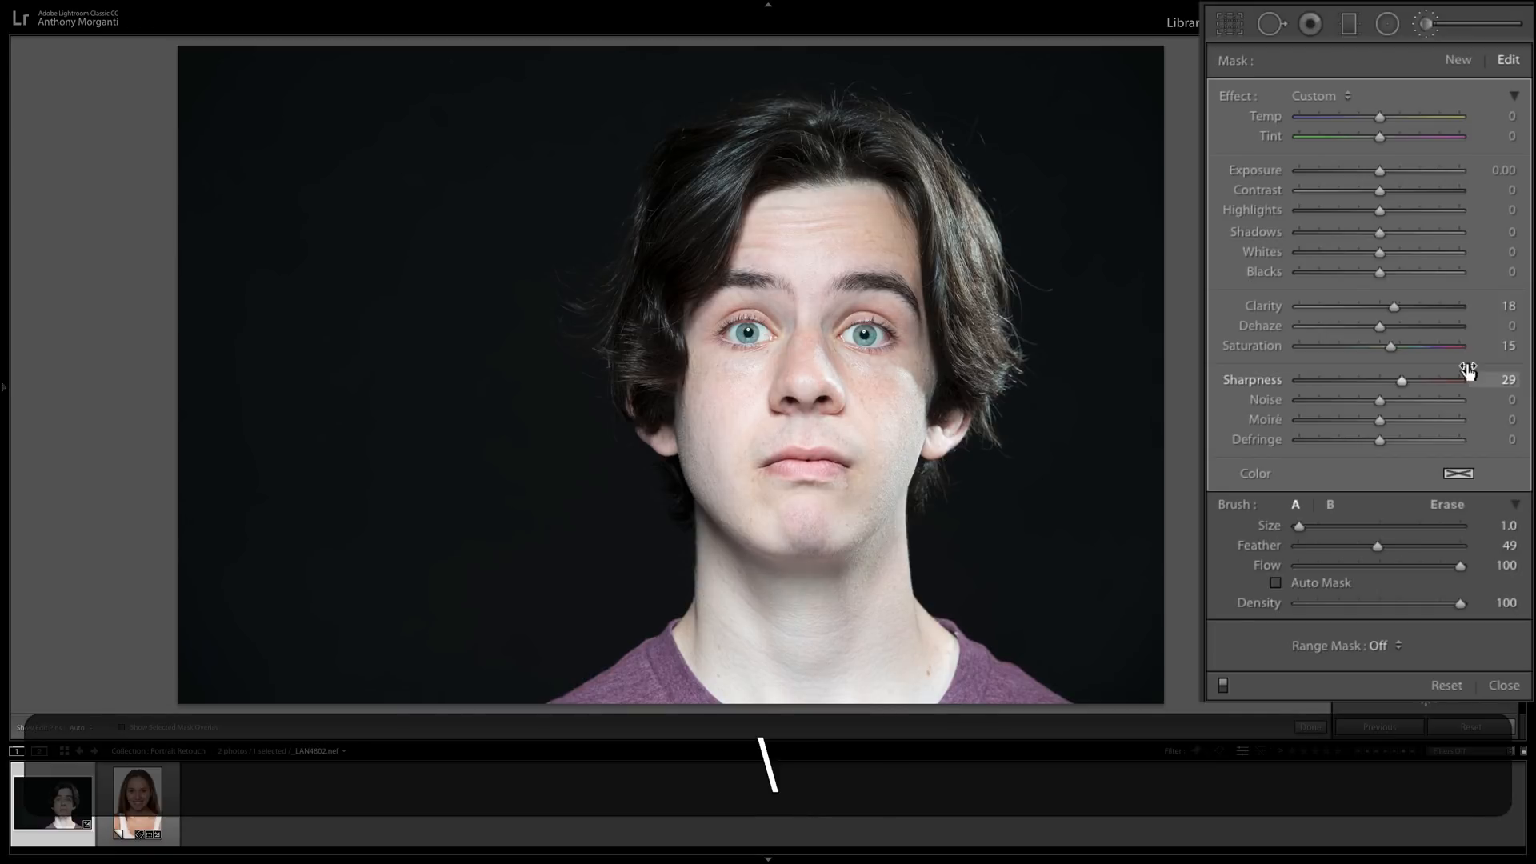
pyautogui.press('\\')
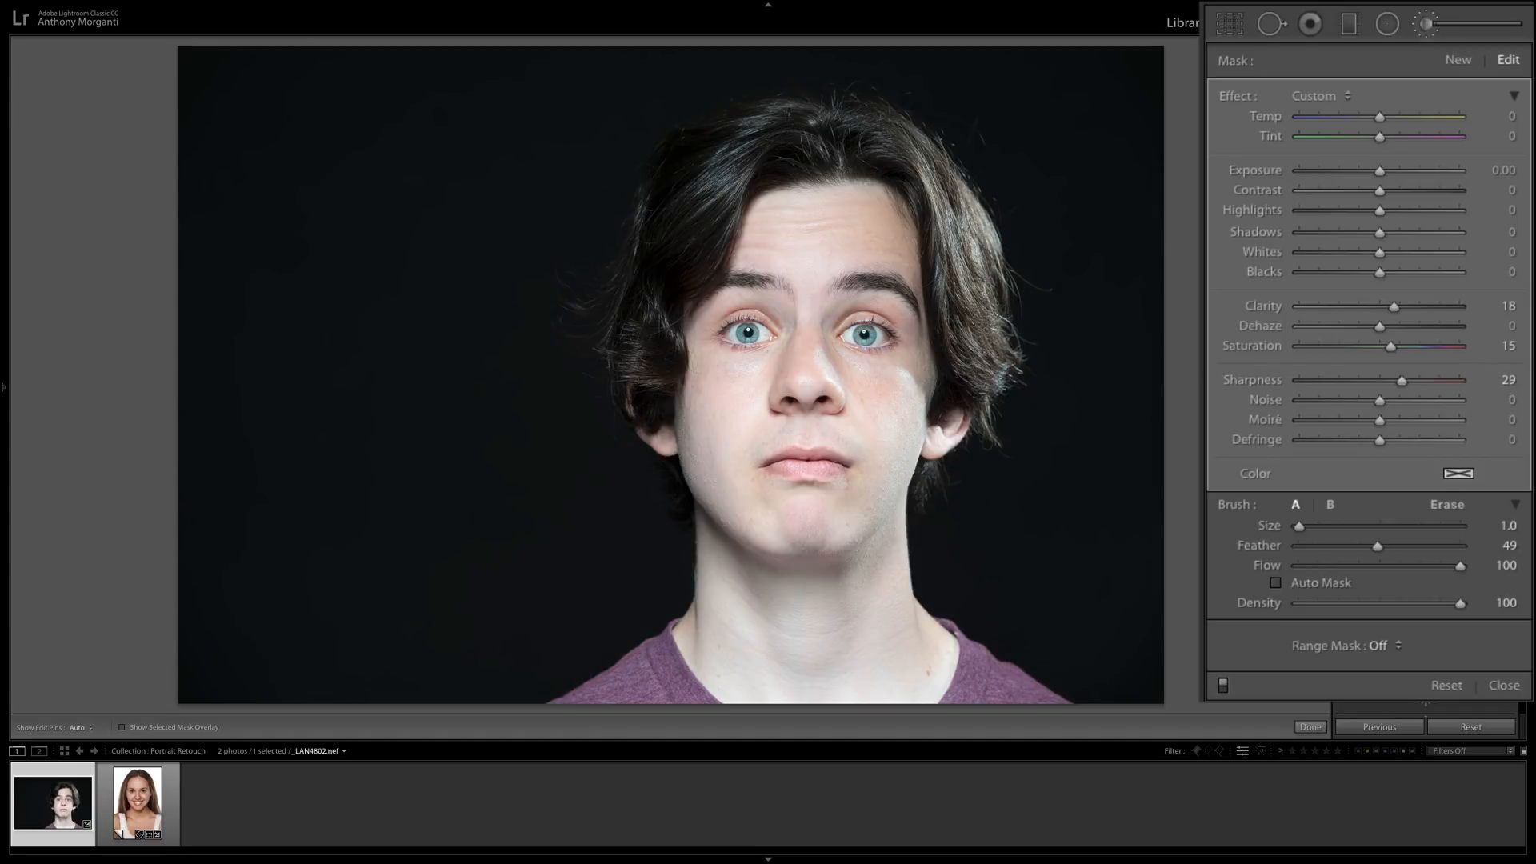
# Switch to the woman's portrait, start a new brush mask, reset all effect sliders, and set Shadows to 79.
pyautogui.click(142, 806)
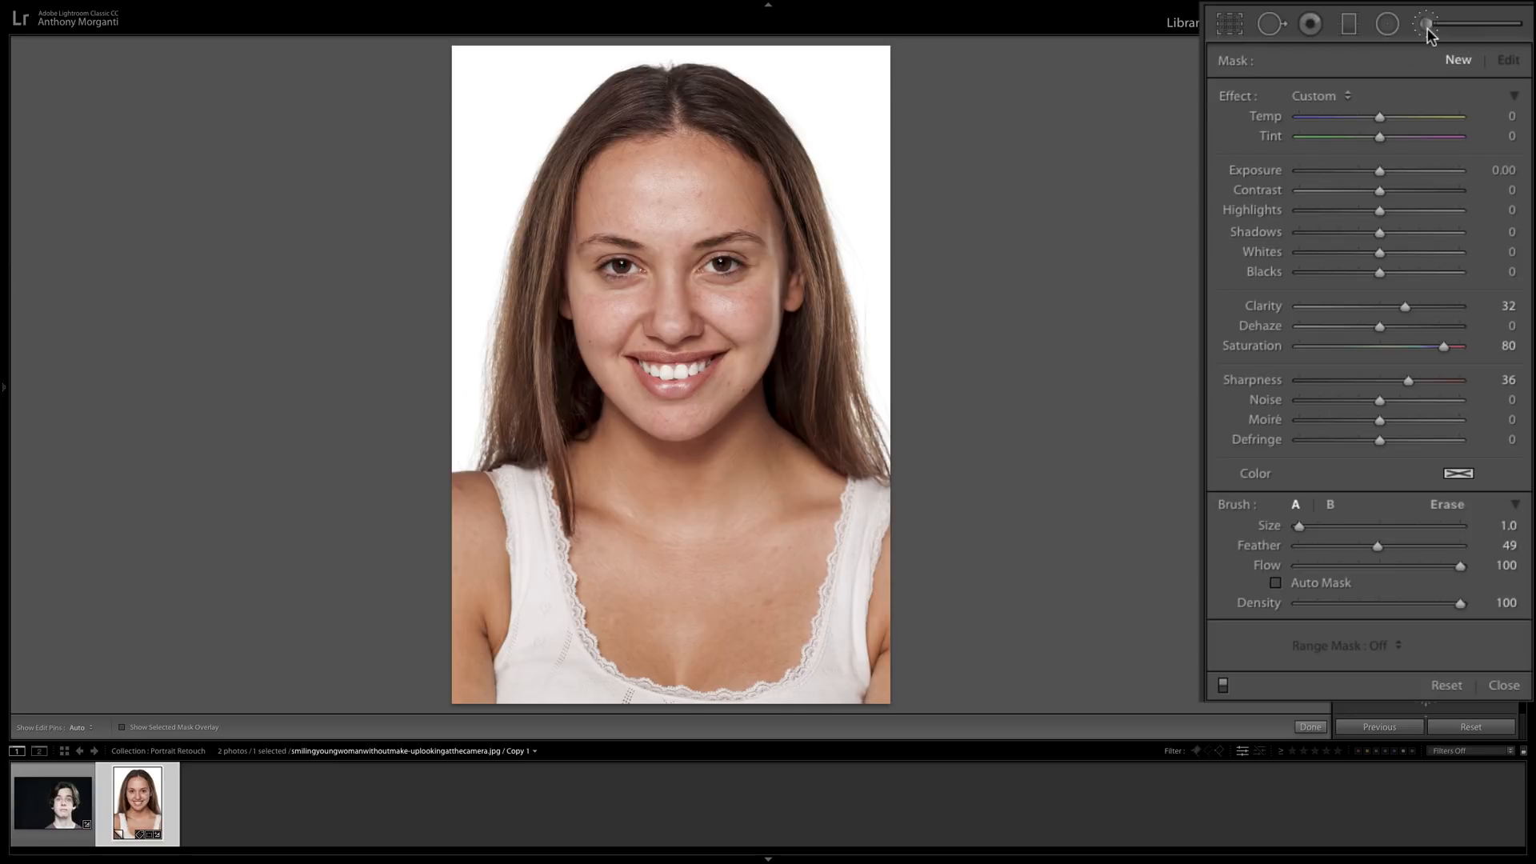
pyautogui.click(1457, 60)
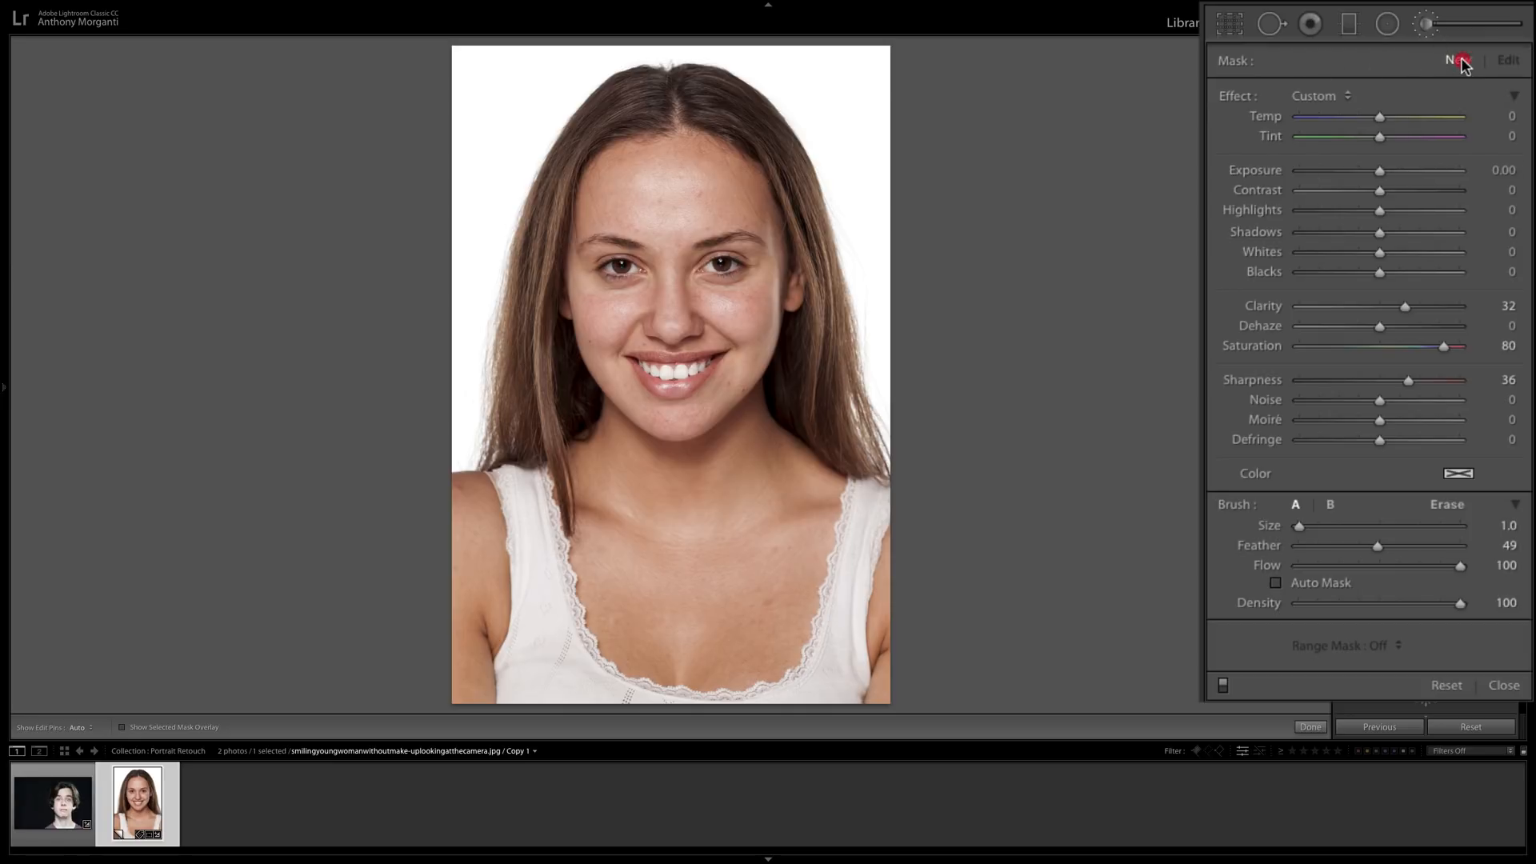
pyautogui.doubleClick(1233, 96)
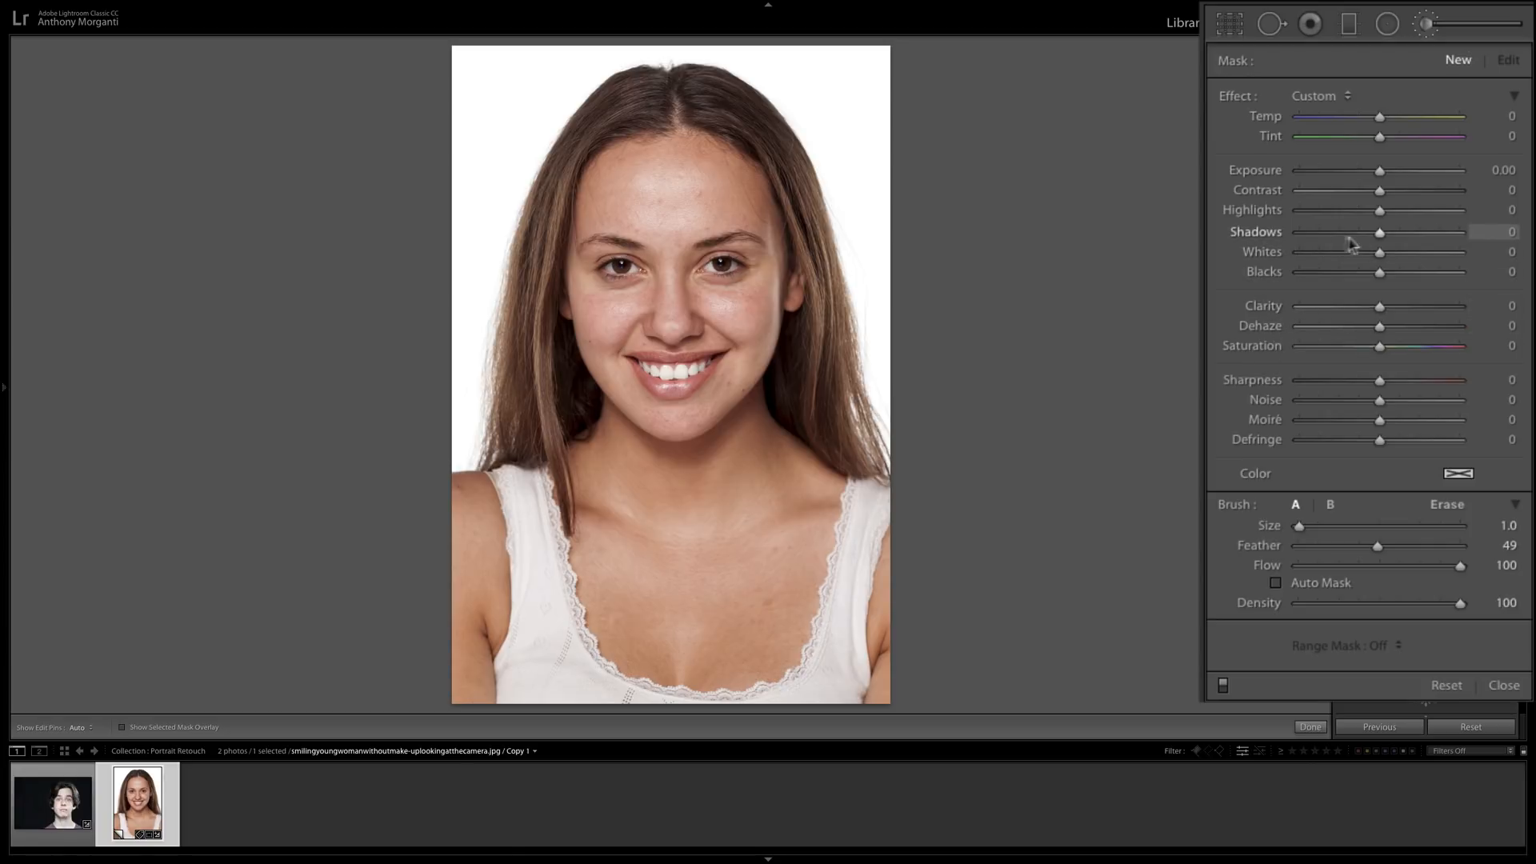
pyautogui.moveTo(1379, 232); pyautogui.dragTo(1443, 235)
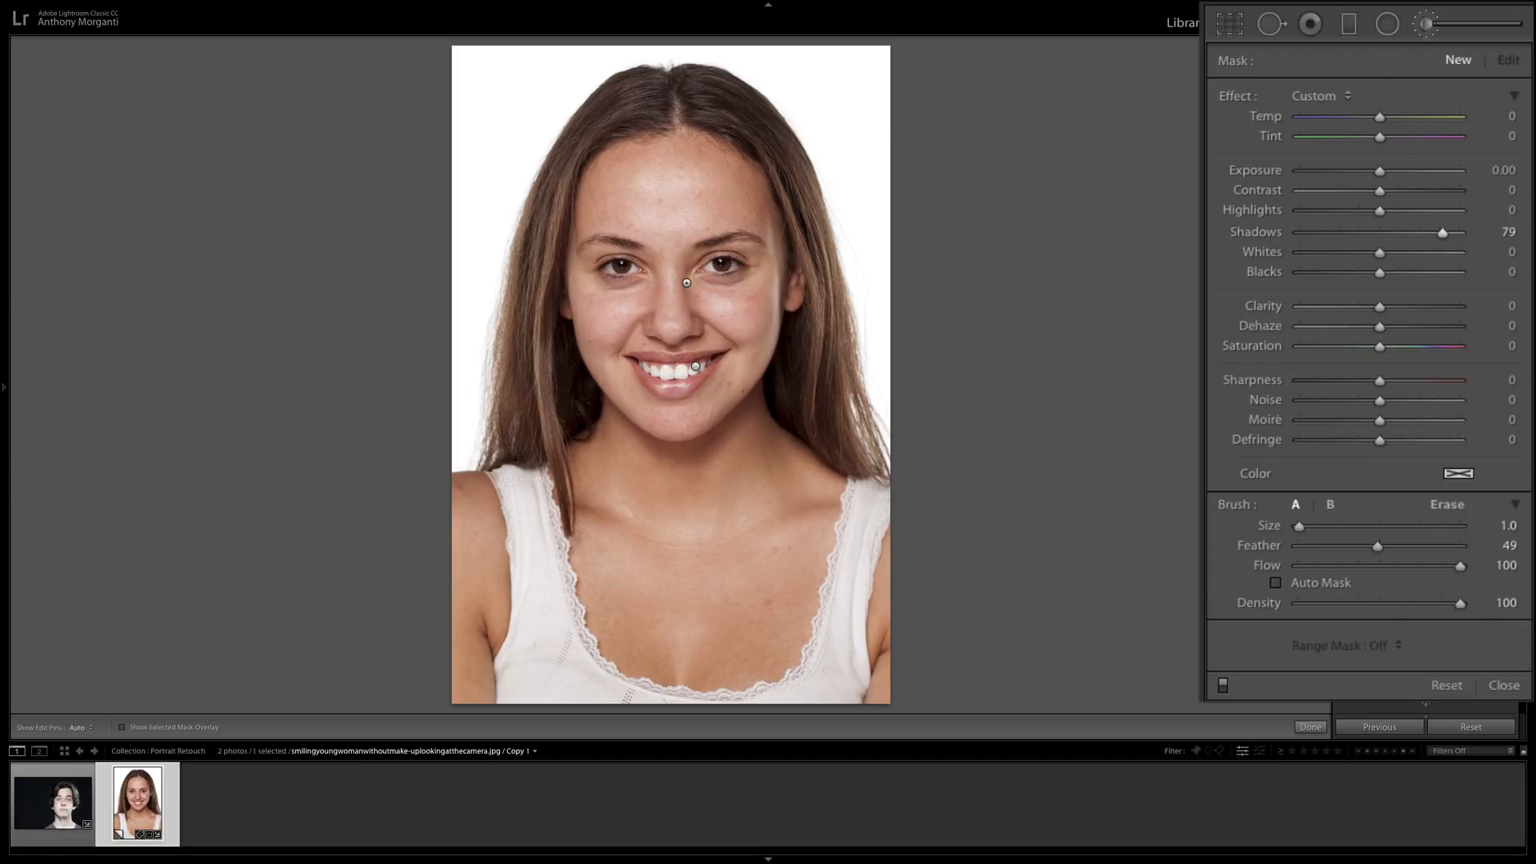
# Enlarge the brush to size 5 and paint the Shadows adjustment over the dark areas beneath both of the woman's eyes.
pyautogui.press('space')
pyautogui.click(669, 275)
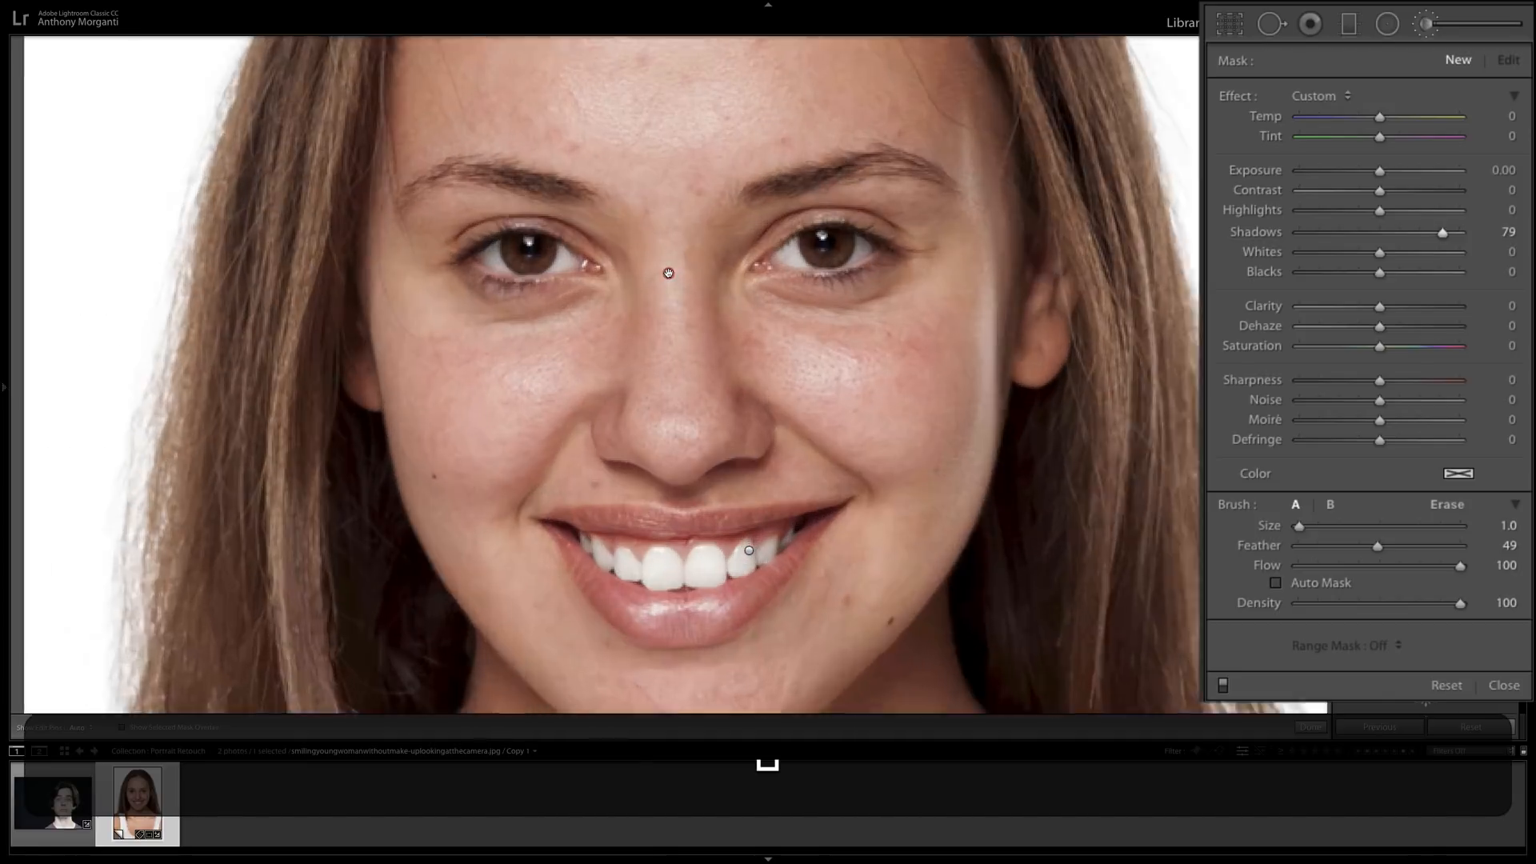
pyautogui.press(']')
pyautogui.press(']')
pyautogui.press(']')
pyautogui.press(']')
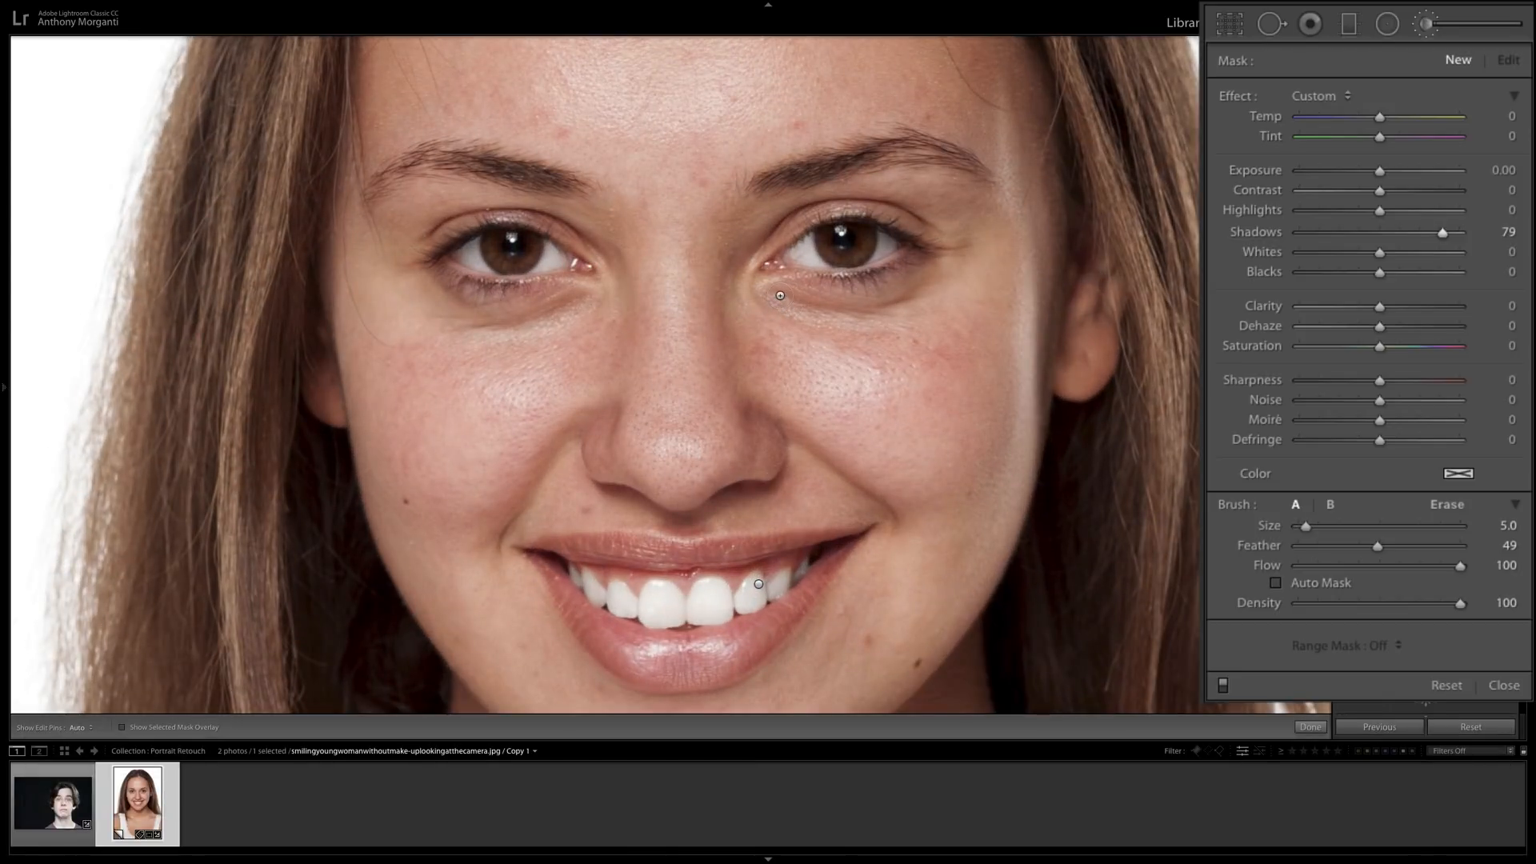
pyautogui.press('h')
pyautogui.moveTo(782, 296)
pyautogui.mouseDown()
pyautogui.moveTo(890, 300)
pyautogui.moveTo(940, 264)
pyautogui.moveTo(832, 301)
pyautogui.mouseUp()
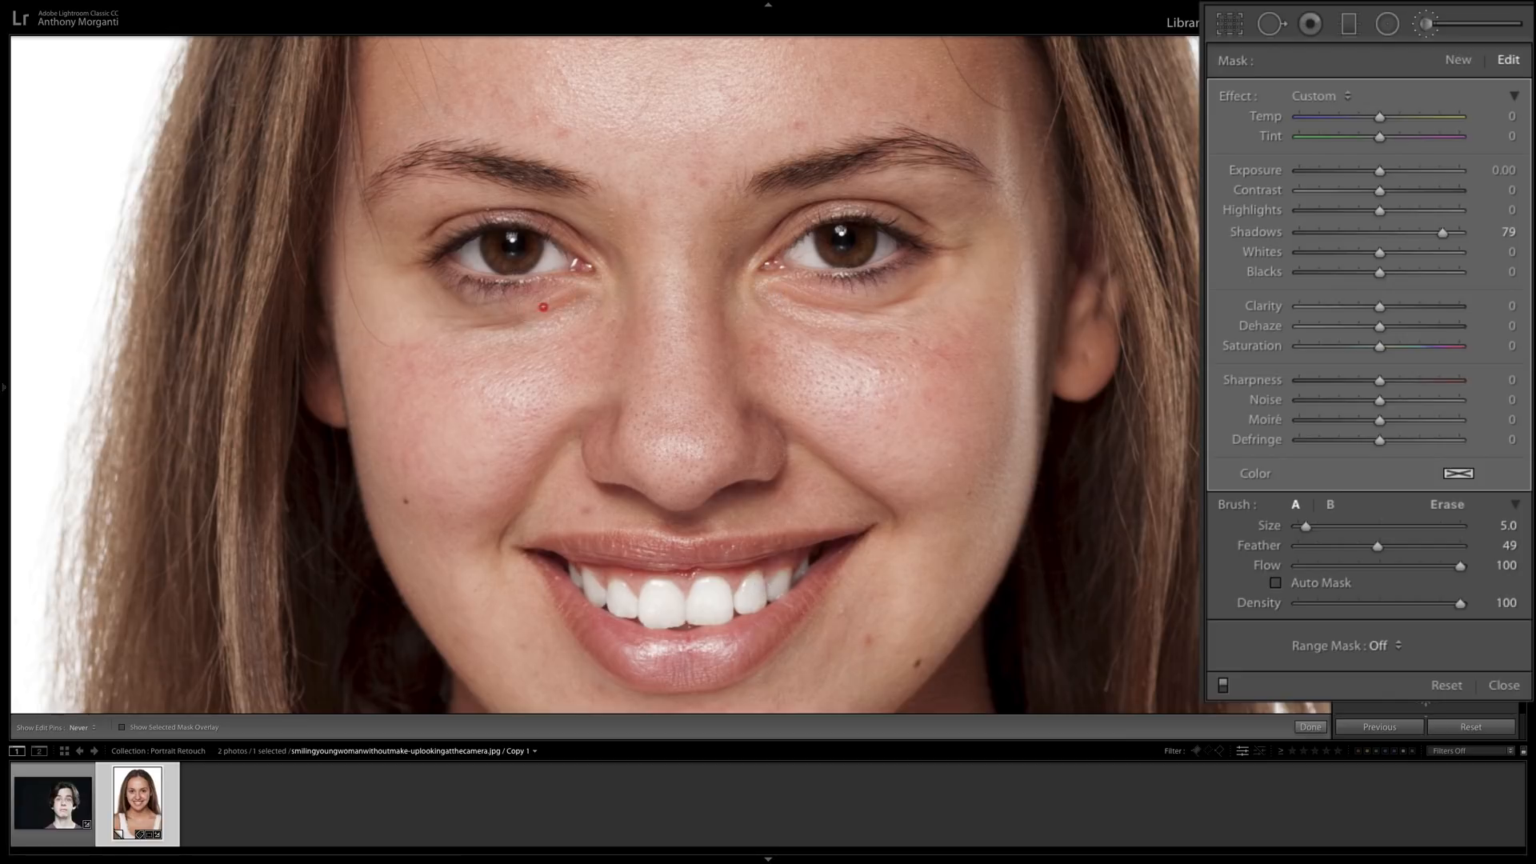
pyautogui.moveTo(566, 298); pyautogui.dragTo(492, 313)
pyautogui.moveTo(498, 318); pyautogui.dragTo(495, 319)
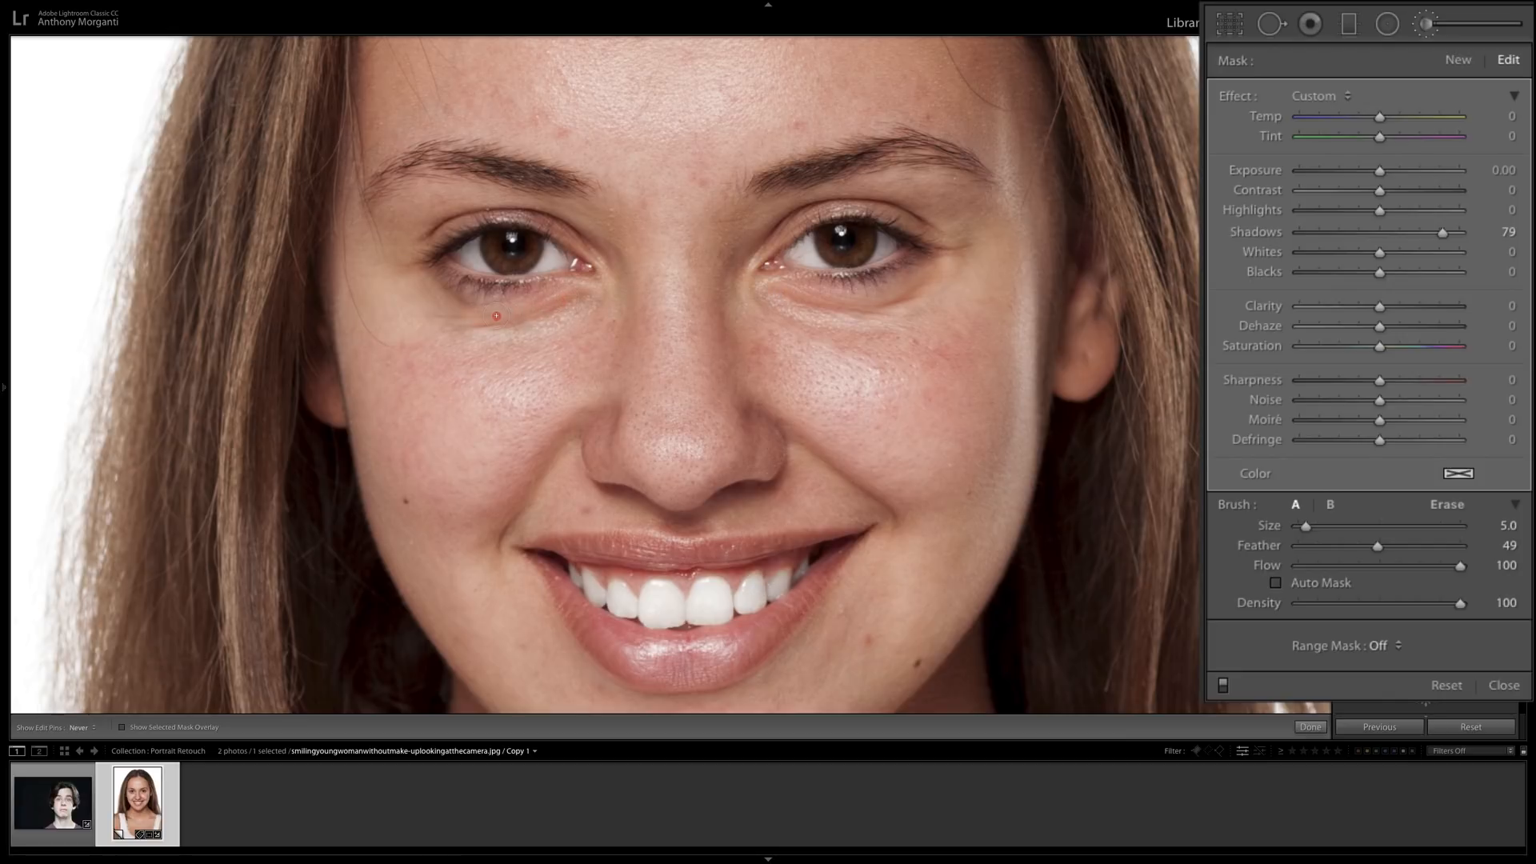
# Touch up the mask beneath the woman's right eye with a size 3 brush and set the mask's Shadows to 43.
pyautogui.press('space')
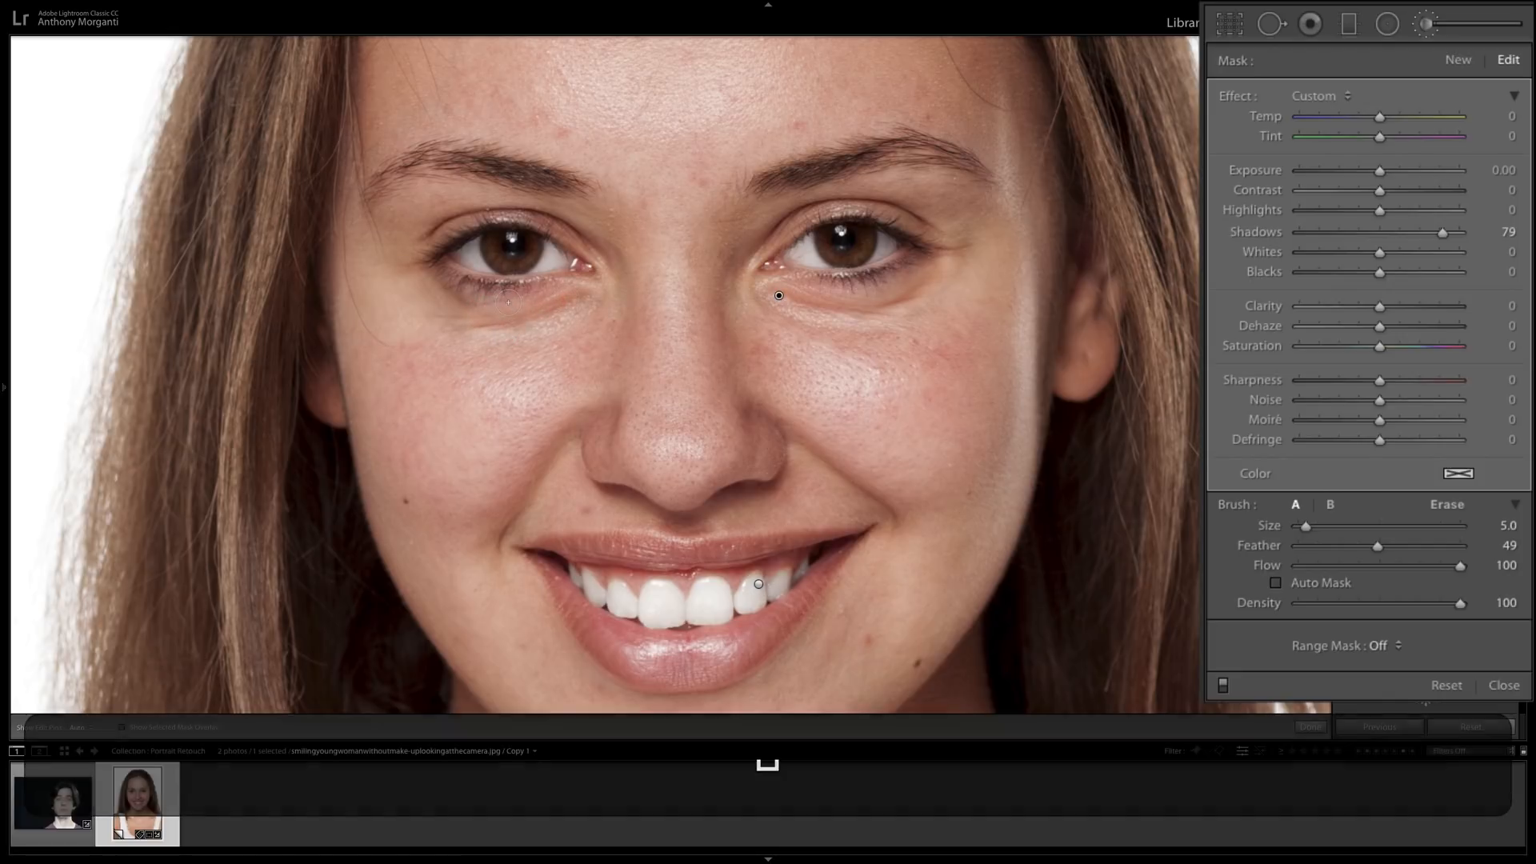
pyautogui.scroll(-2, 508, 302)
pyautogui.moveTo(518, 294); pyautogui.dragTo(450, 286)
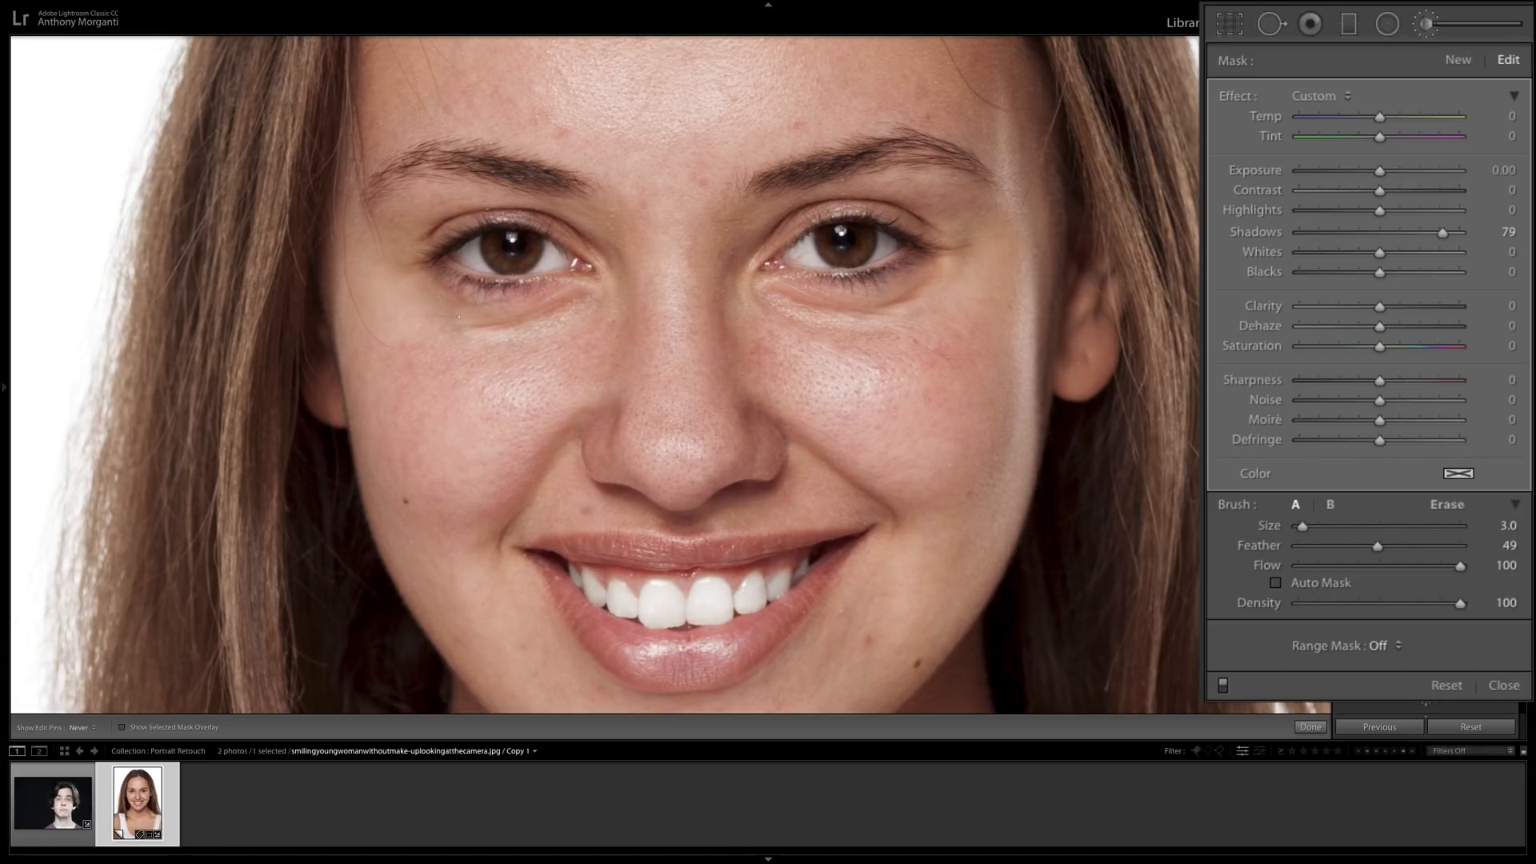
pyautogui.click(510, 327)
pyautogui.moveTo(1442, 231); pyautogui.dragTo(1414, 233)
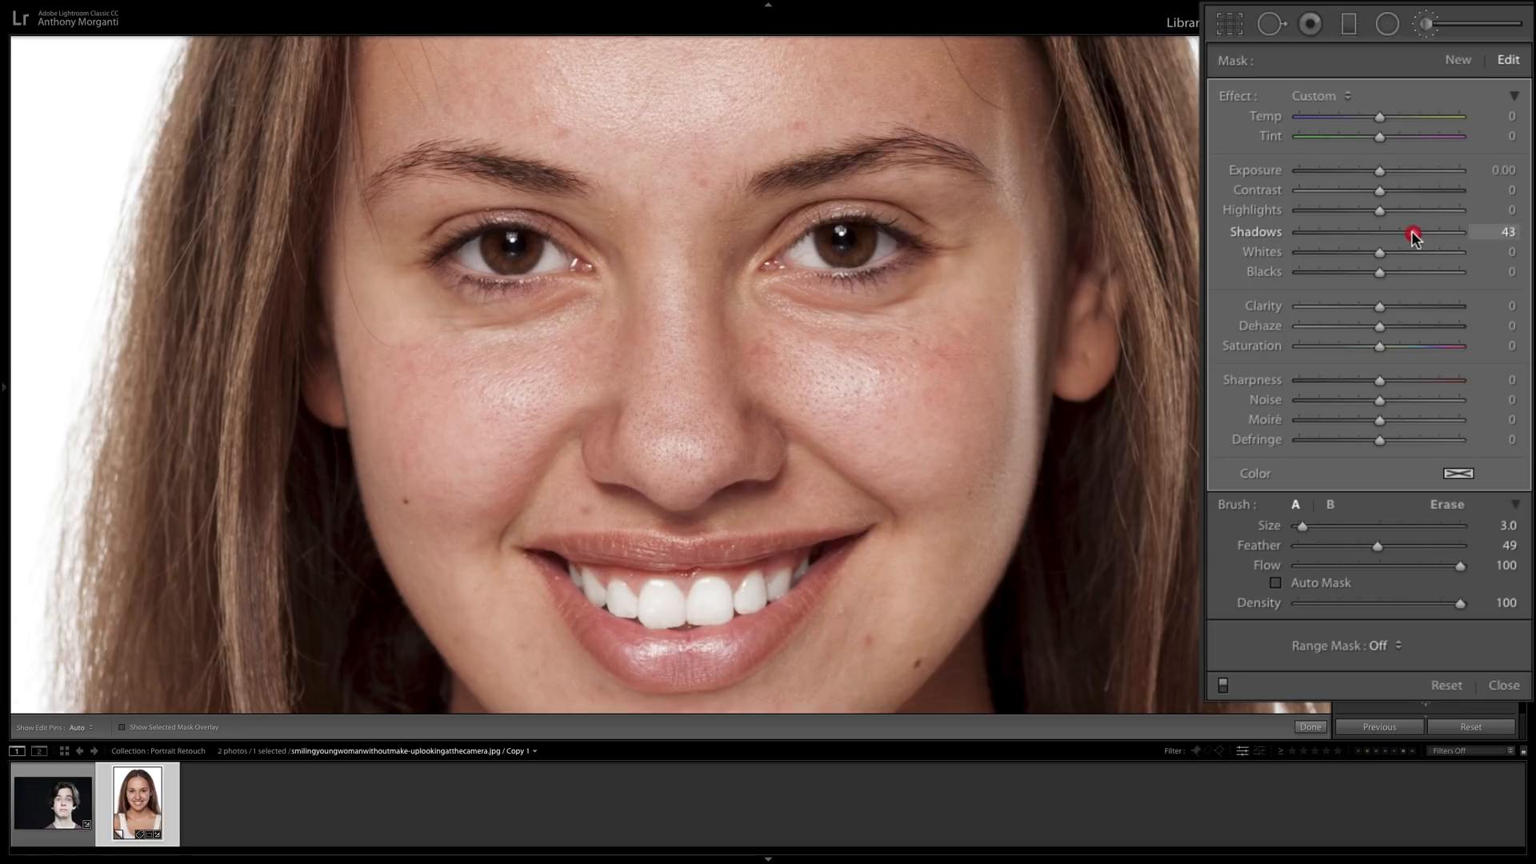
pyautogui.click(1414, 232)
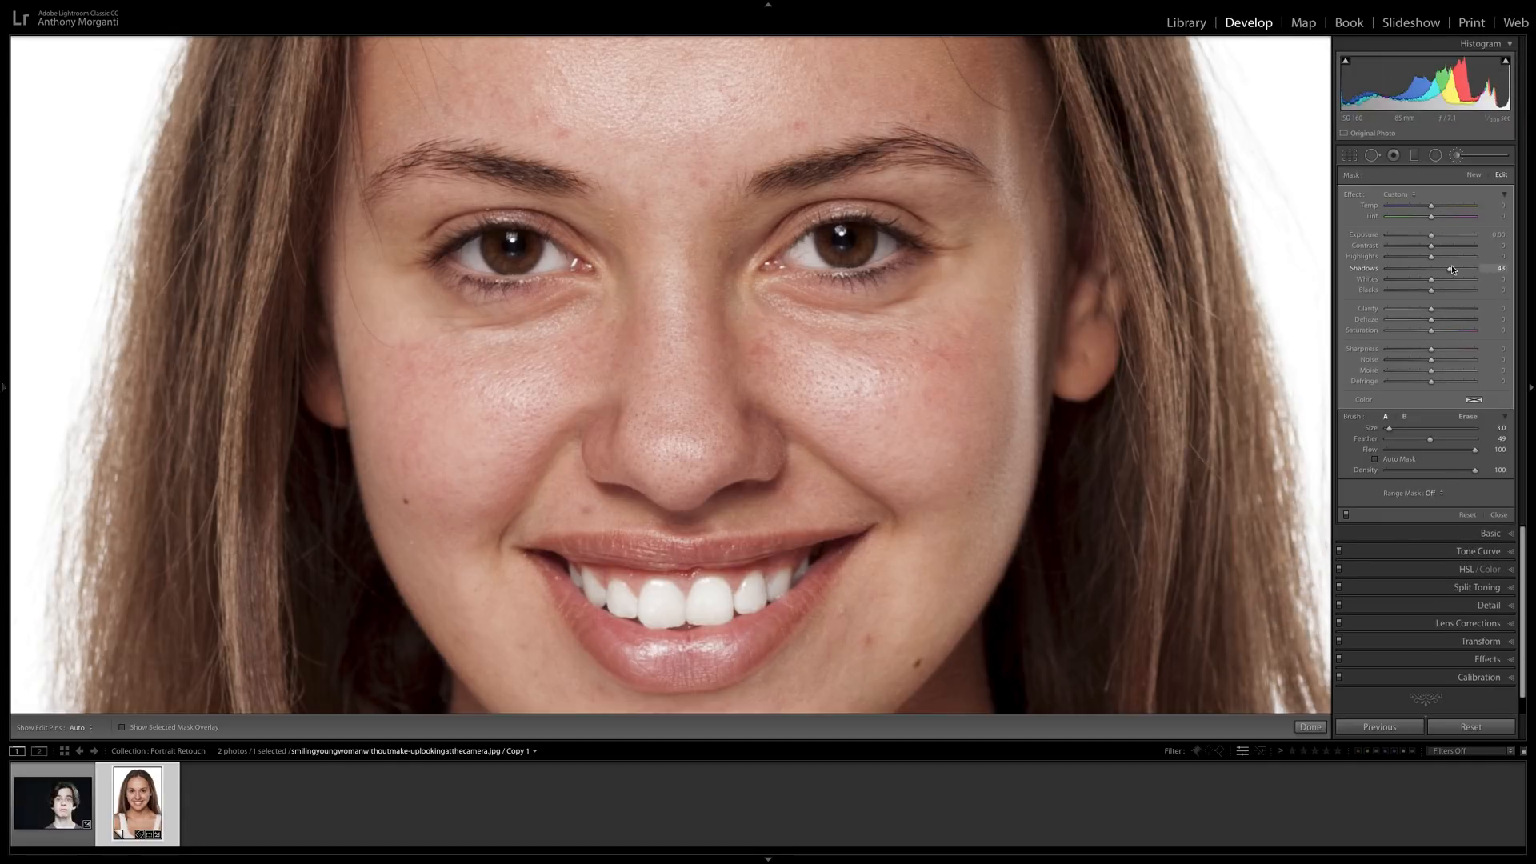
# Heal the area beneath the woman's left eye with Spot Removal, sampling the cheek directly below it, and set the opacity to 58.
pyautogui.click(1372, 158)
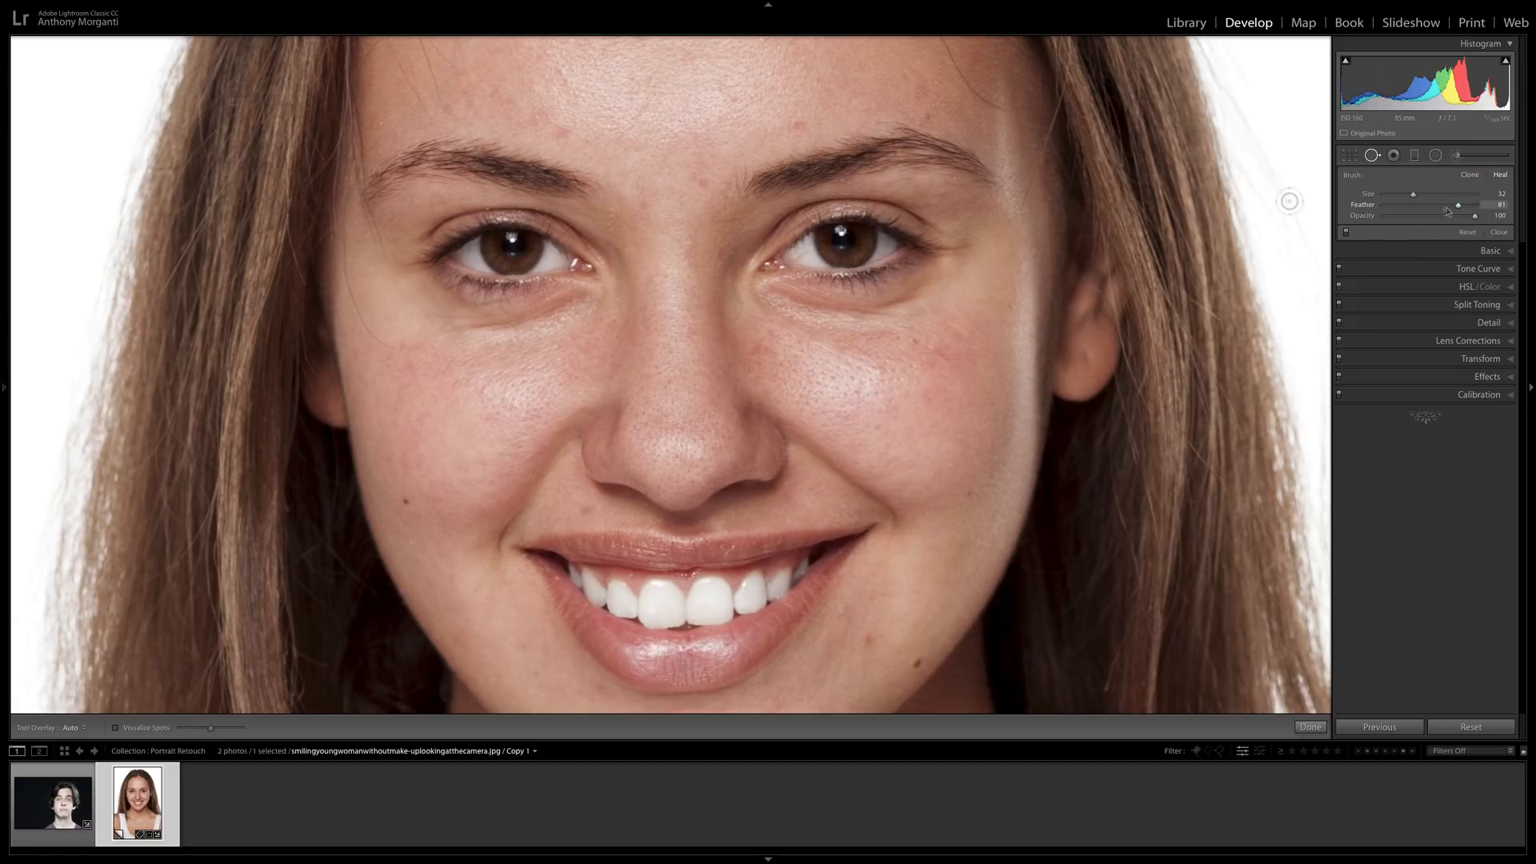
pyautogui.scroll(3, 816, 324)
pyautogui.moveTo(780, 307)
pyautogui.mouseDown()
pyautogui.moveTo(870, 309)
pyautogui.moveTo(930, 288)
pyautogui.moveTo(876, 320)
pyautogui.moveTo(794, 313)
pyautogui.mouseUp()
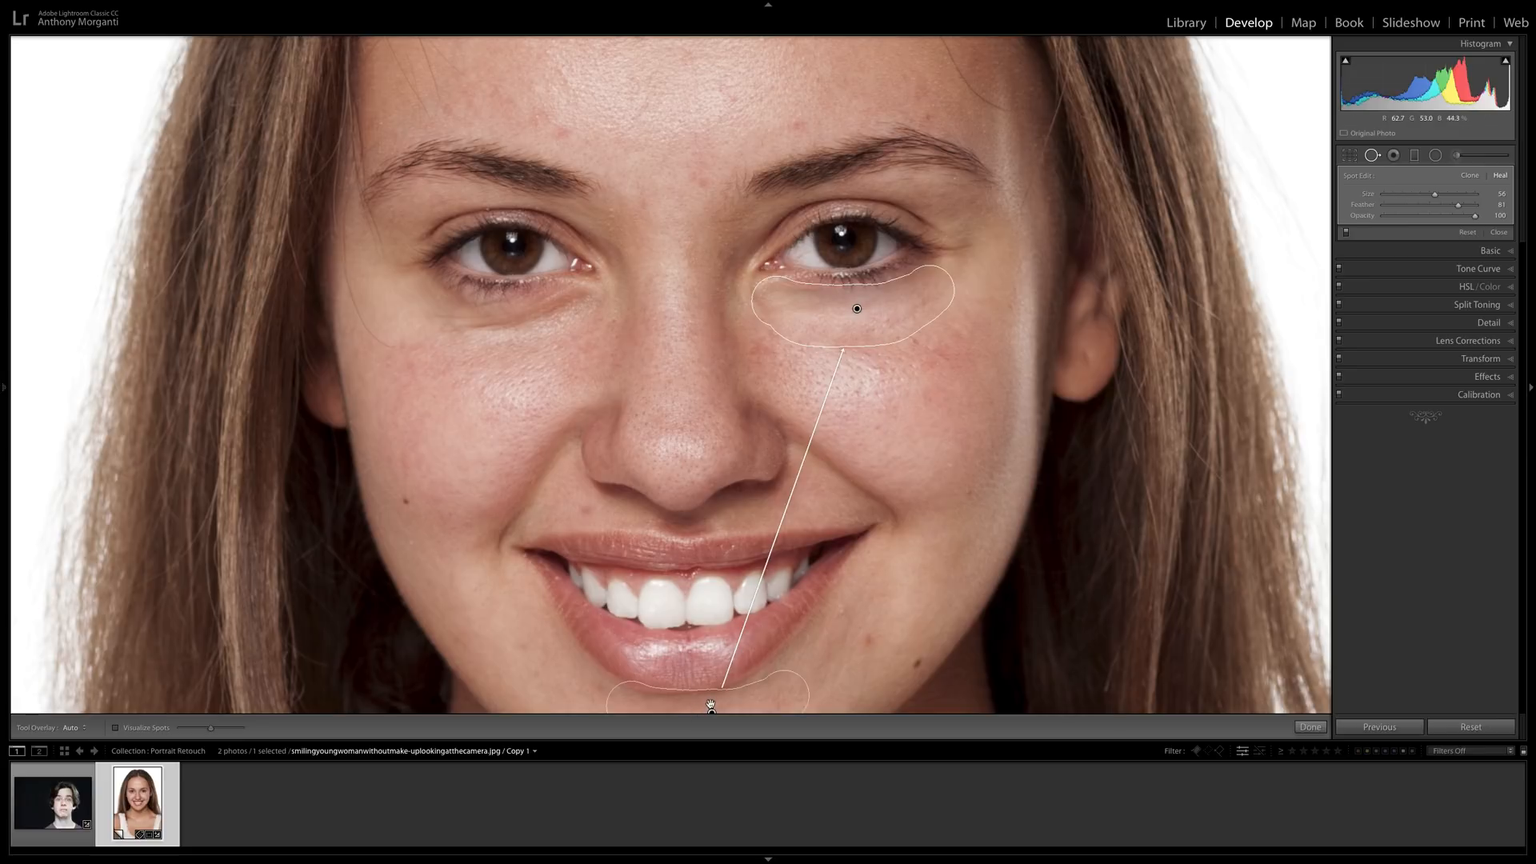
pyautogui.moveTo(710, 702)
pyautogui.mouseDown()
pyautogui.moveTo(856, 520)
pyautogui.moveTo(858, 360)
pyautogui.mouseUp()
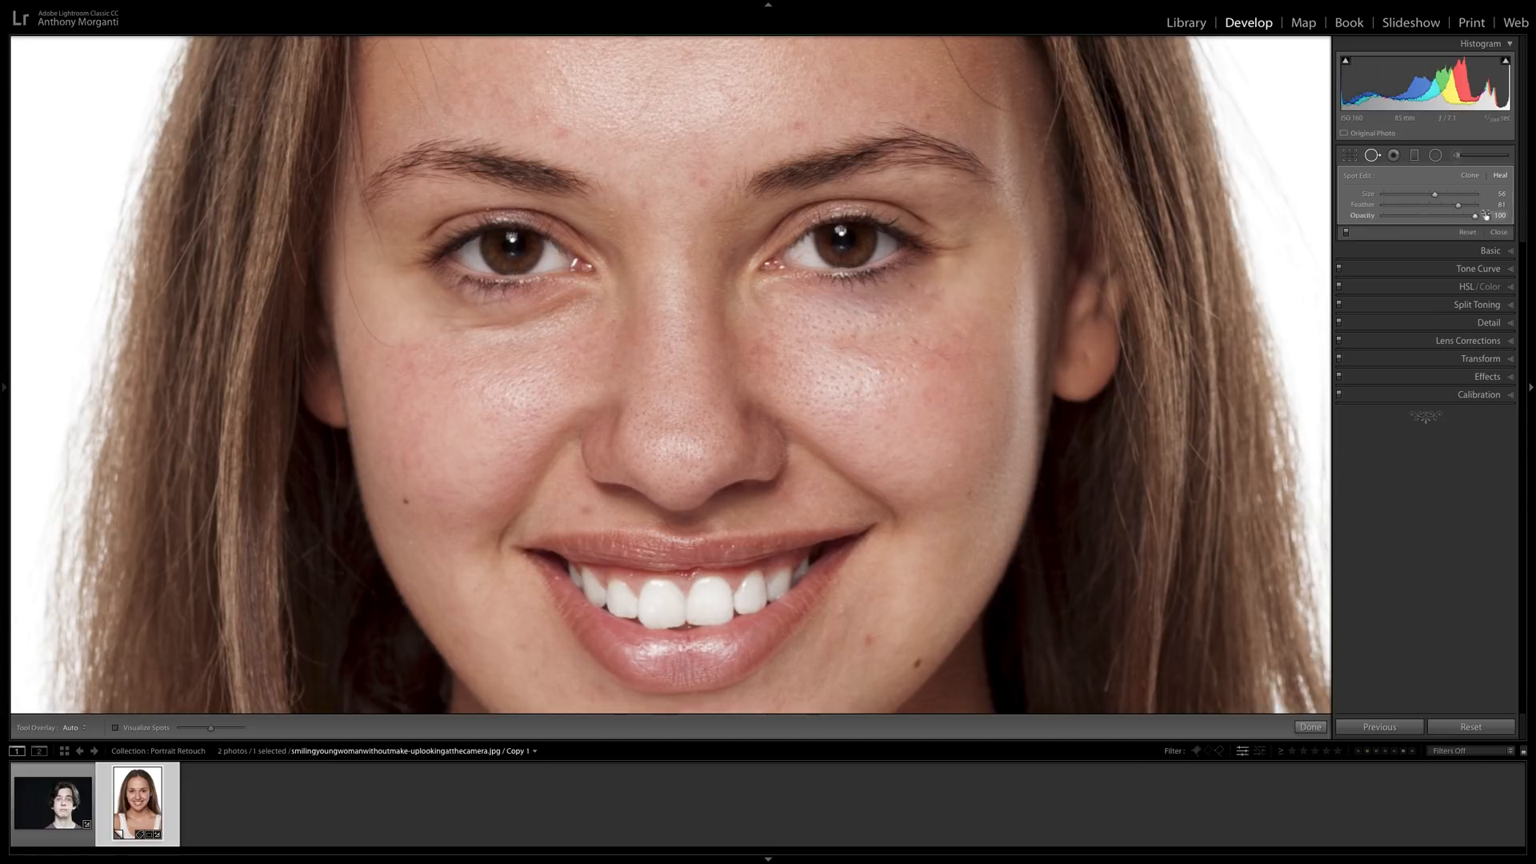
pyautogui.moveTo(1475, 219)
pyautogui.mouseDown()
pyautogui.moveTo(1358, 220)
pyautogui.moveTo(1438, 219)
pyautogui.mouseUp()
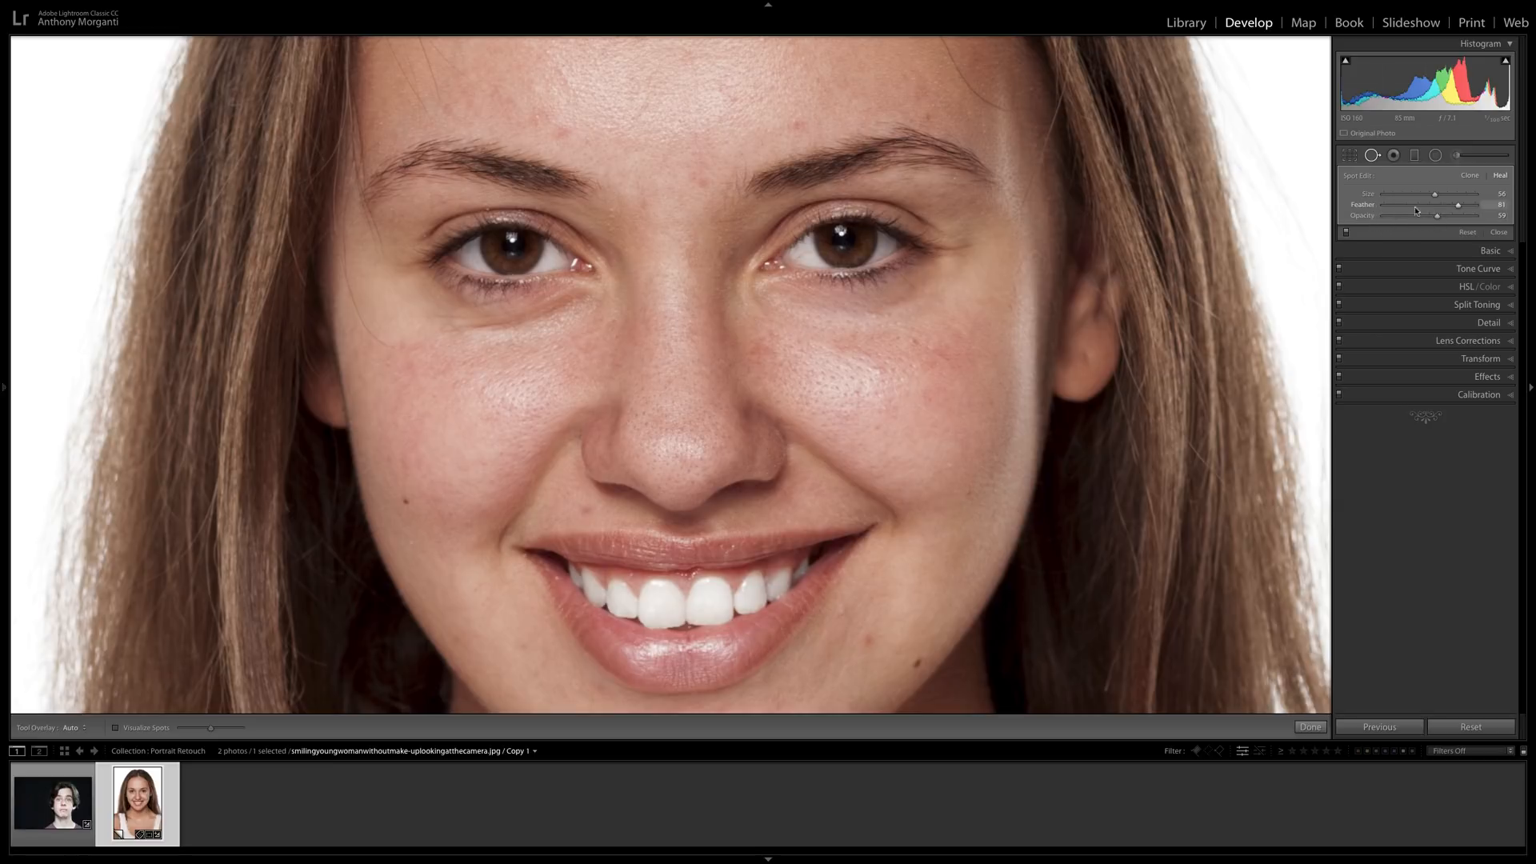
pyautogui.moveTo(1438, 217); pyautogui.dragTo(1437, 217)
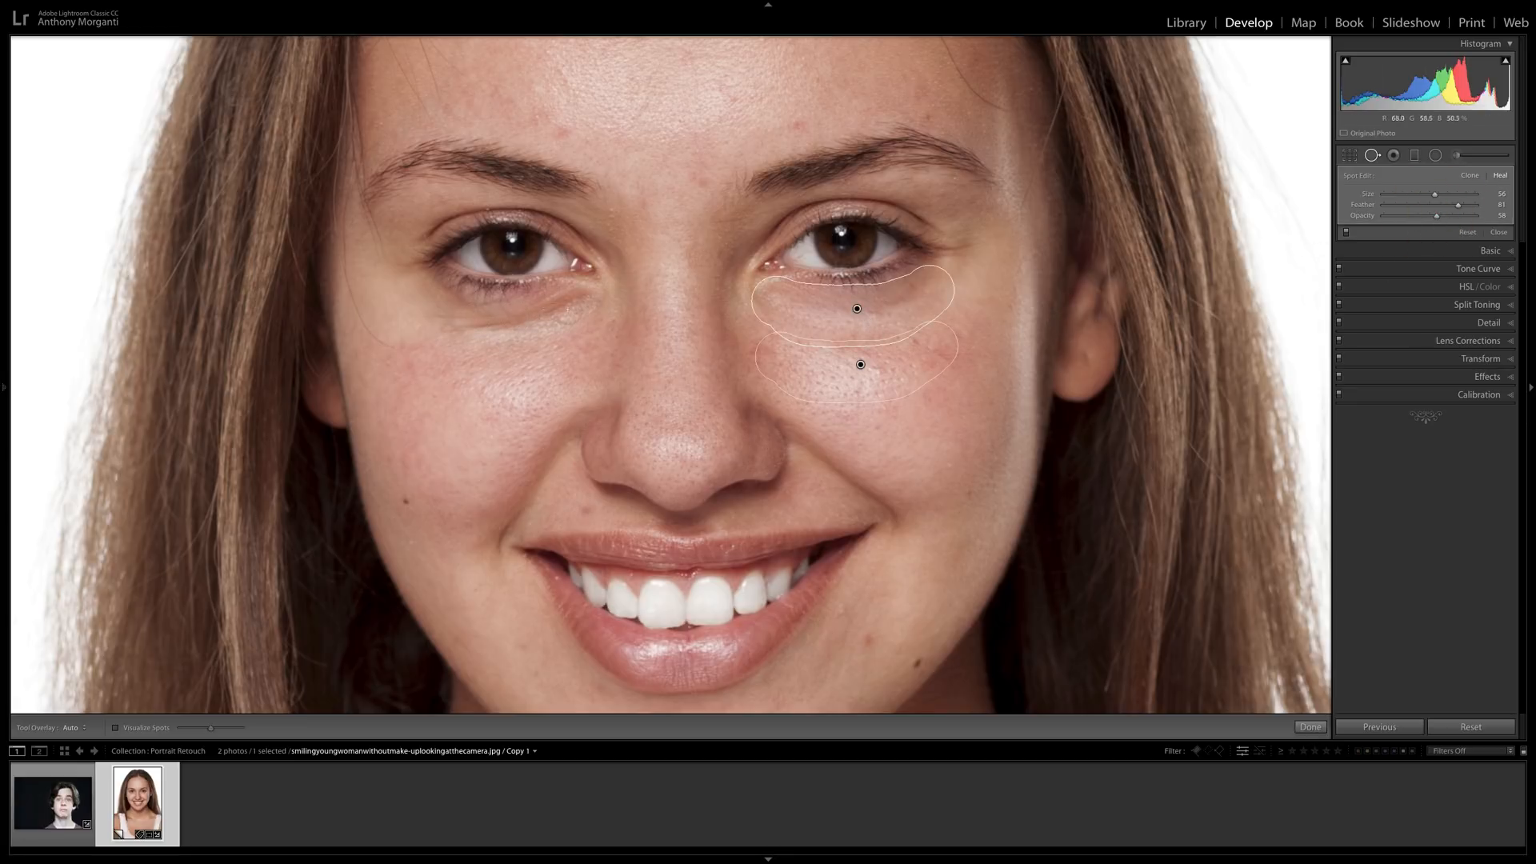
# Heal the area beneath the woman's right eye, sampling the cheek directly below it, and raise the spot's opacity slightly.
pyautogui.moveTo(573, 305)
pyautogui.mouseDown()
pyautogui.moveTo(468, 320)
pyautogui.moveTo(425, 302)
pyautogui.mouseUp()
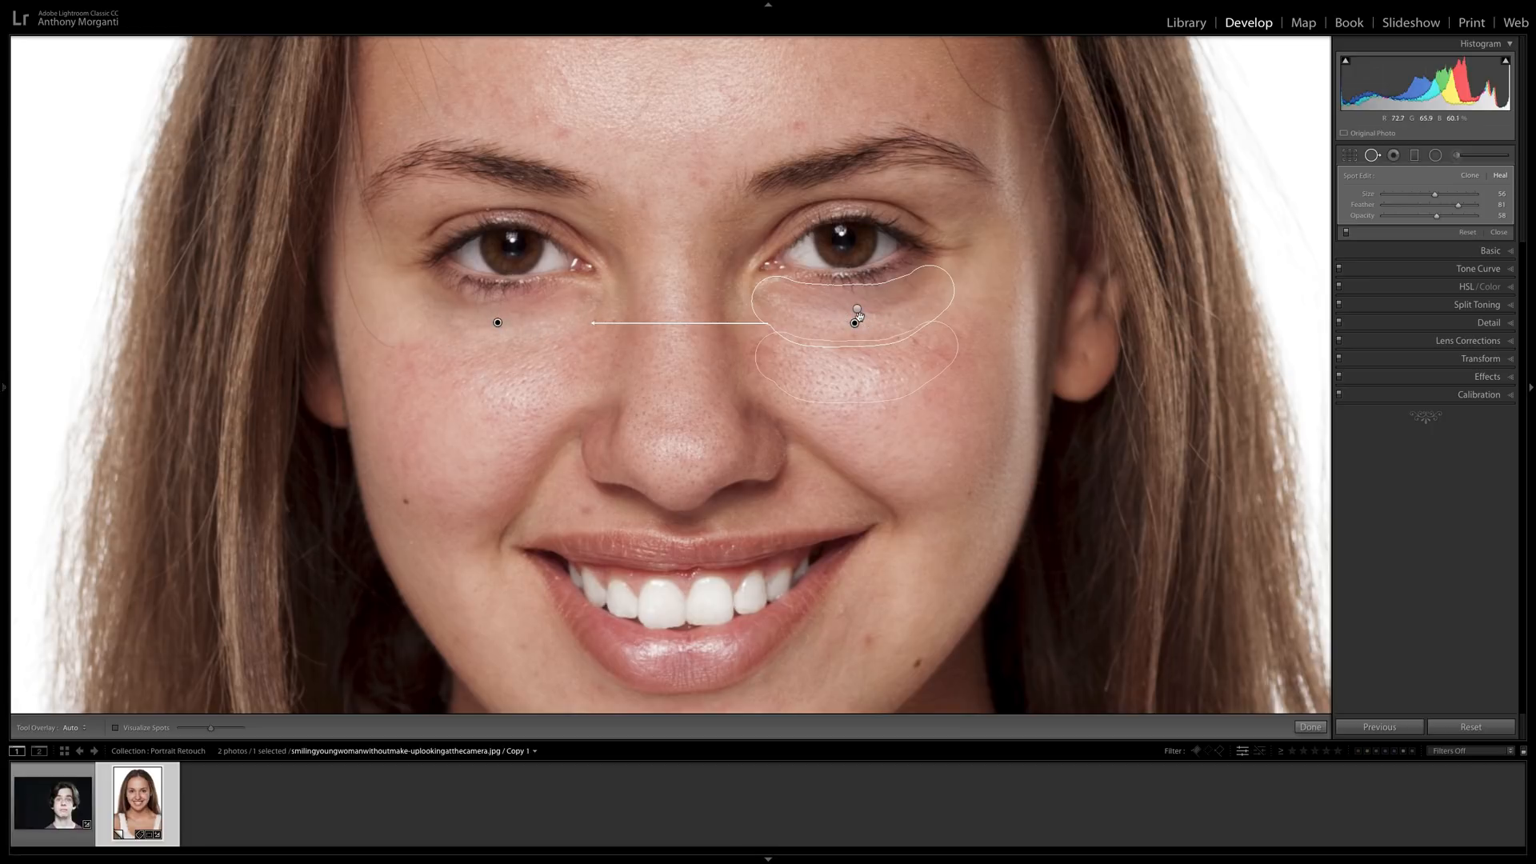
pyautogui.moveTo(855, 323)
pyautogui.mouseDown()
pyautogui.moveTo(516, 318)
pyautogui.moveTo(531, 400)
pyautogui.moveTo(490, 384)
pyautogui.moveTo(508, 378)
pyautogui.mouseUp()
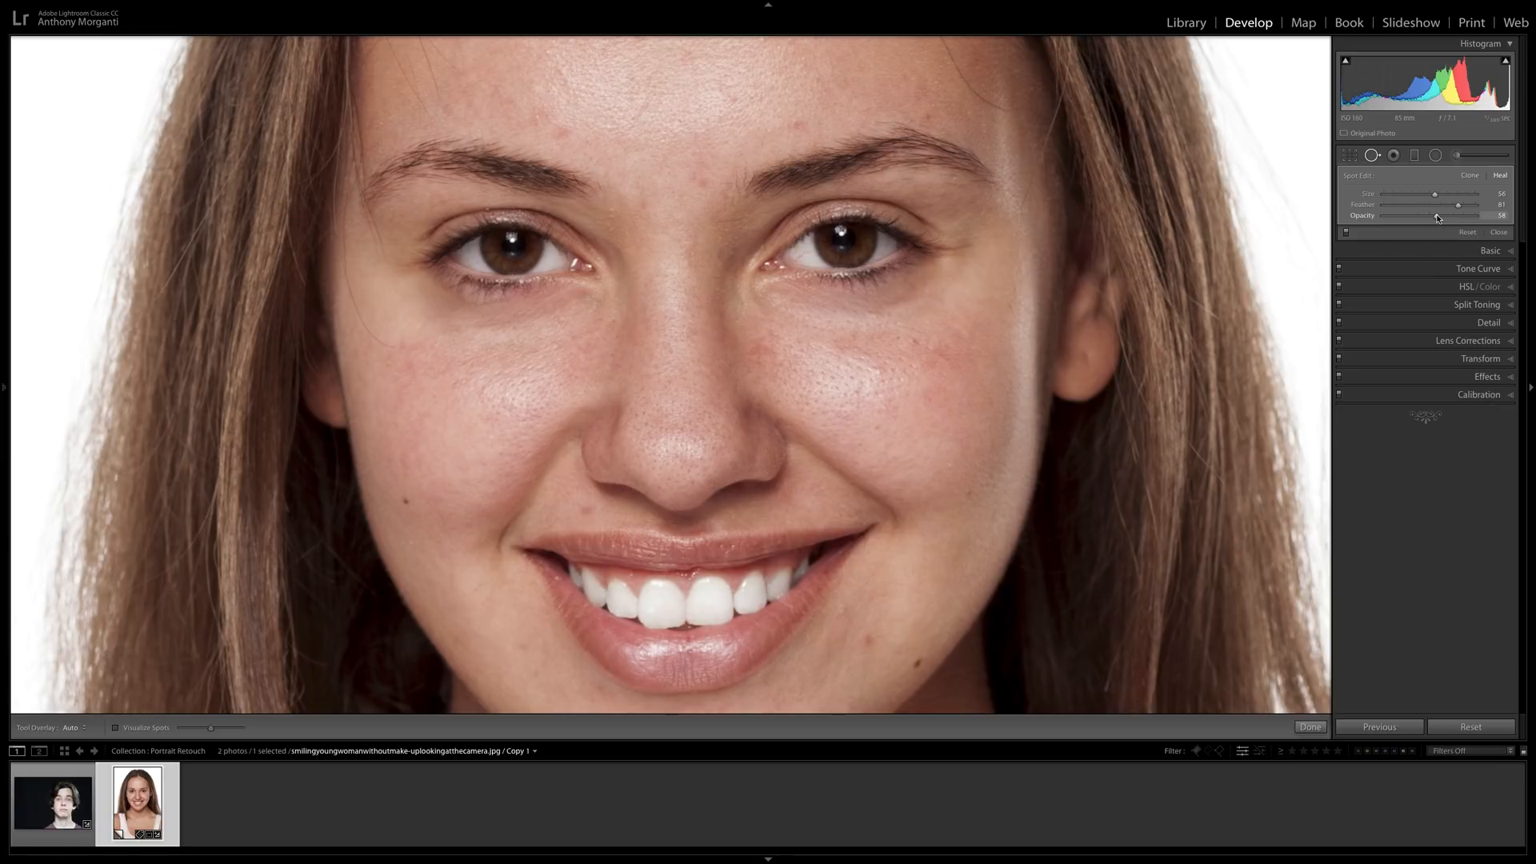
pyautogui.moveTo(1438, 218)
pyautogui.mouseDown()
pyautogui.moveTo(1519, 224)
pyautogui.moveTo(1446, 221)
pyautogui.mouseUp()
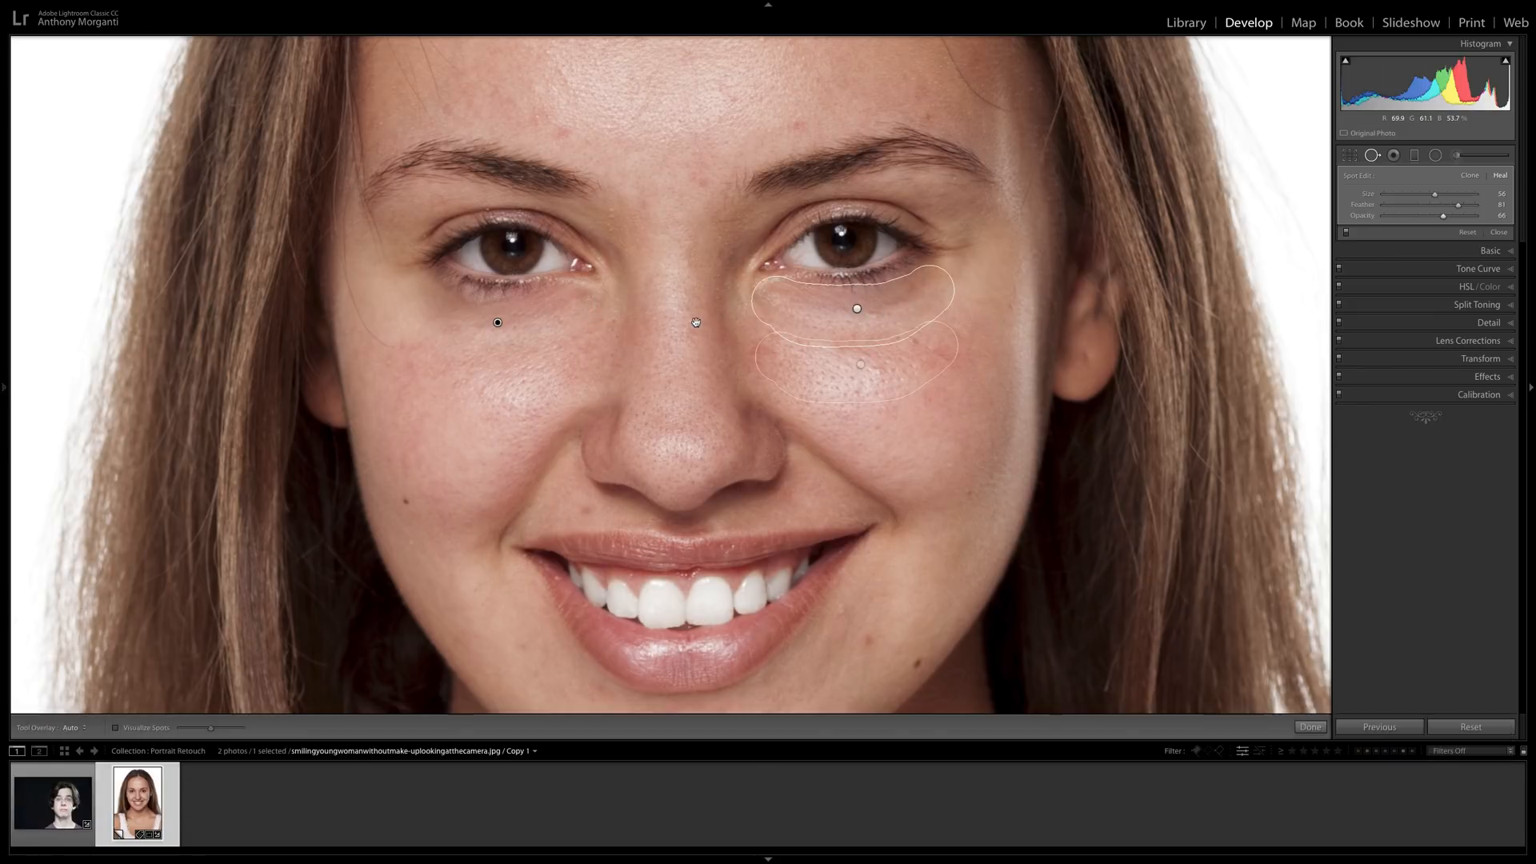
# Select the healing spot beneath the woman's left eye and set its opacity to 39.
pyautogui.press('z')
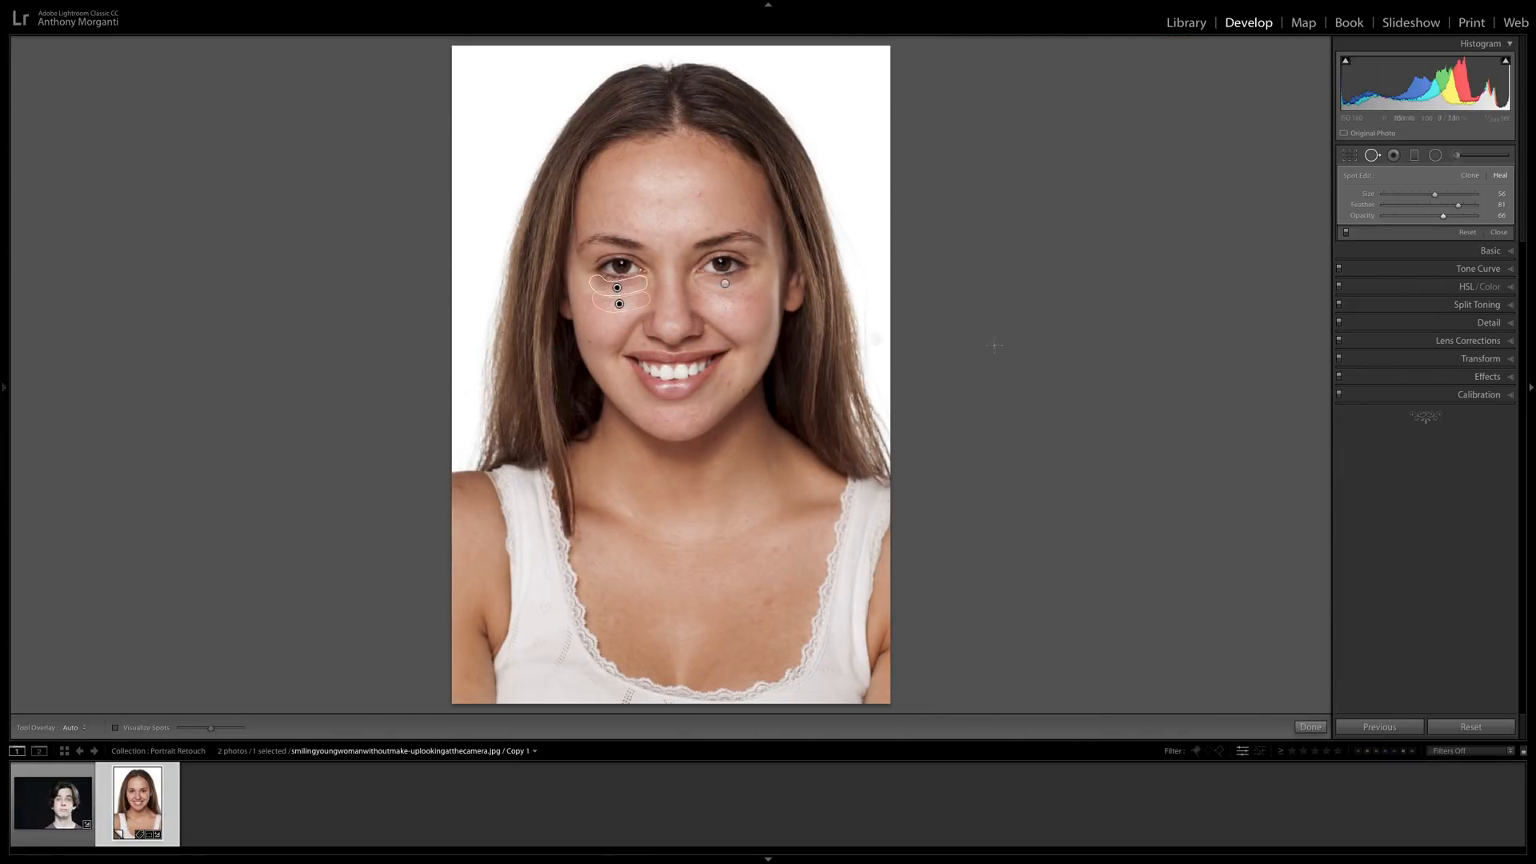
pyautogui.click(725, 283)
pyautogui.click(724, 285)
pyautogui.moveTo(1437, 218); pyautogui.dragTo(1421, 219)
# Delete the under-eye Shadows brush mask, return to Spot Removal, and compare the healed portrait with its original.
pyautogui.click(1456, 155)
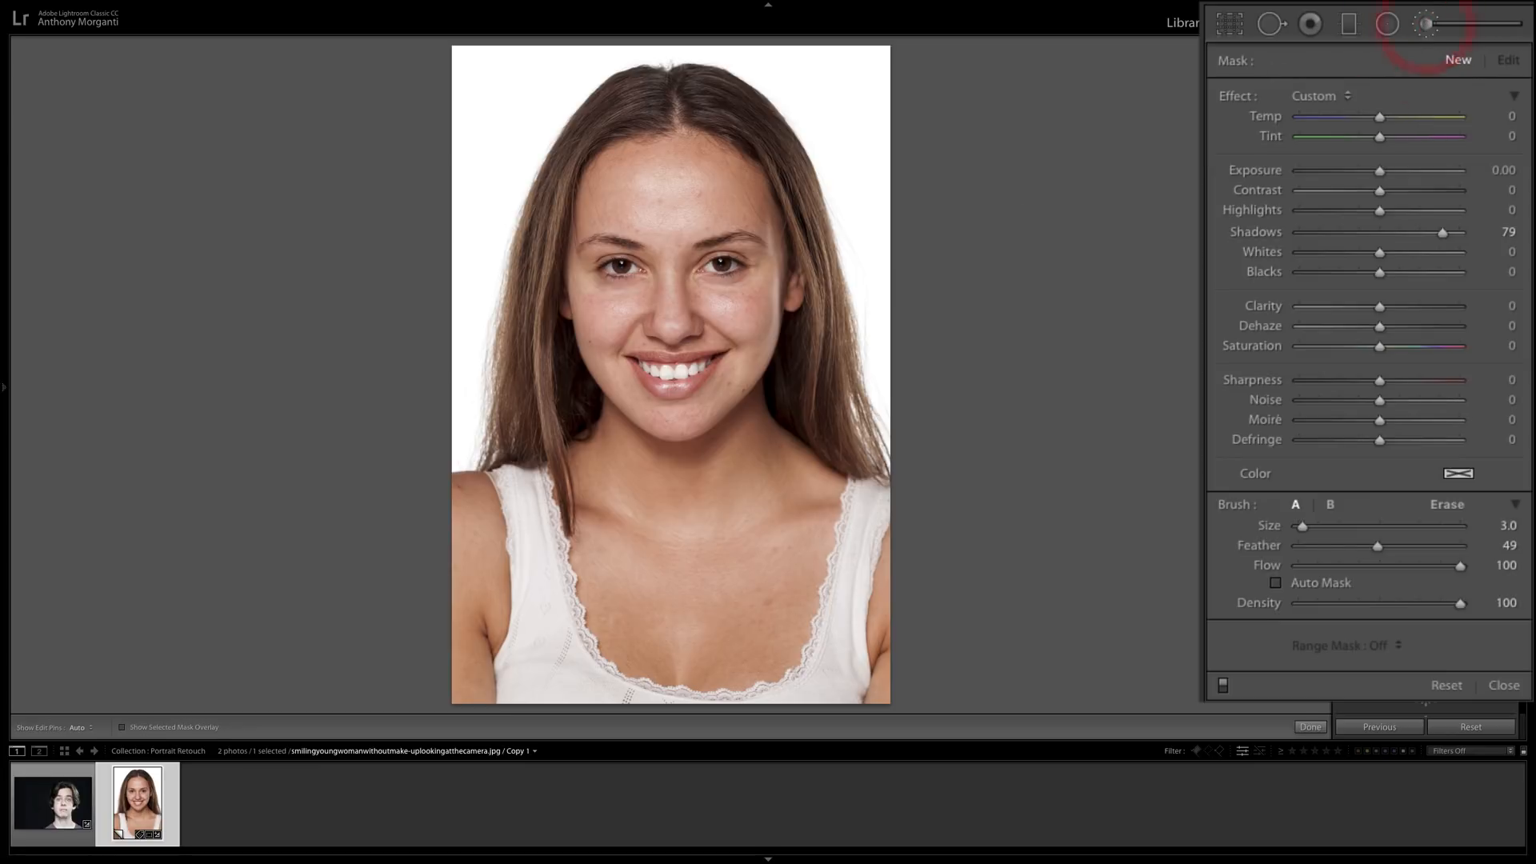
pyautogui.click(702, 279)
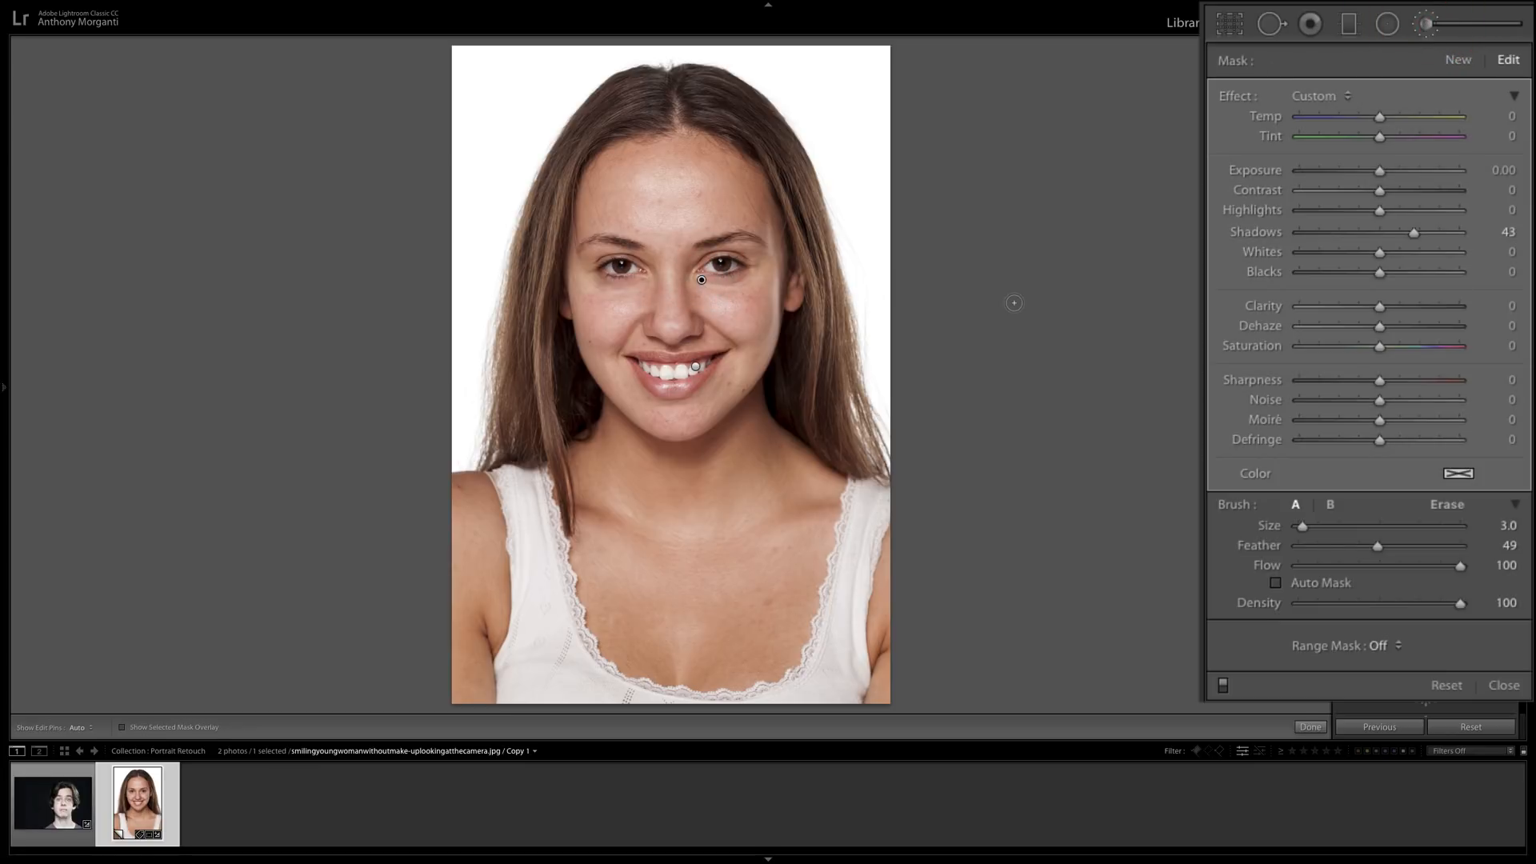
pyautogui.press('BackSpace')
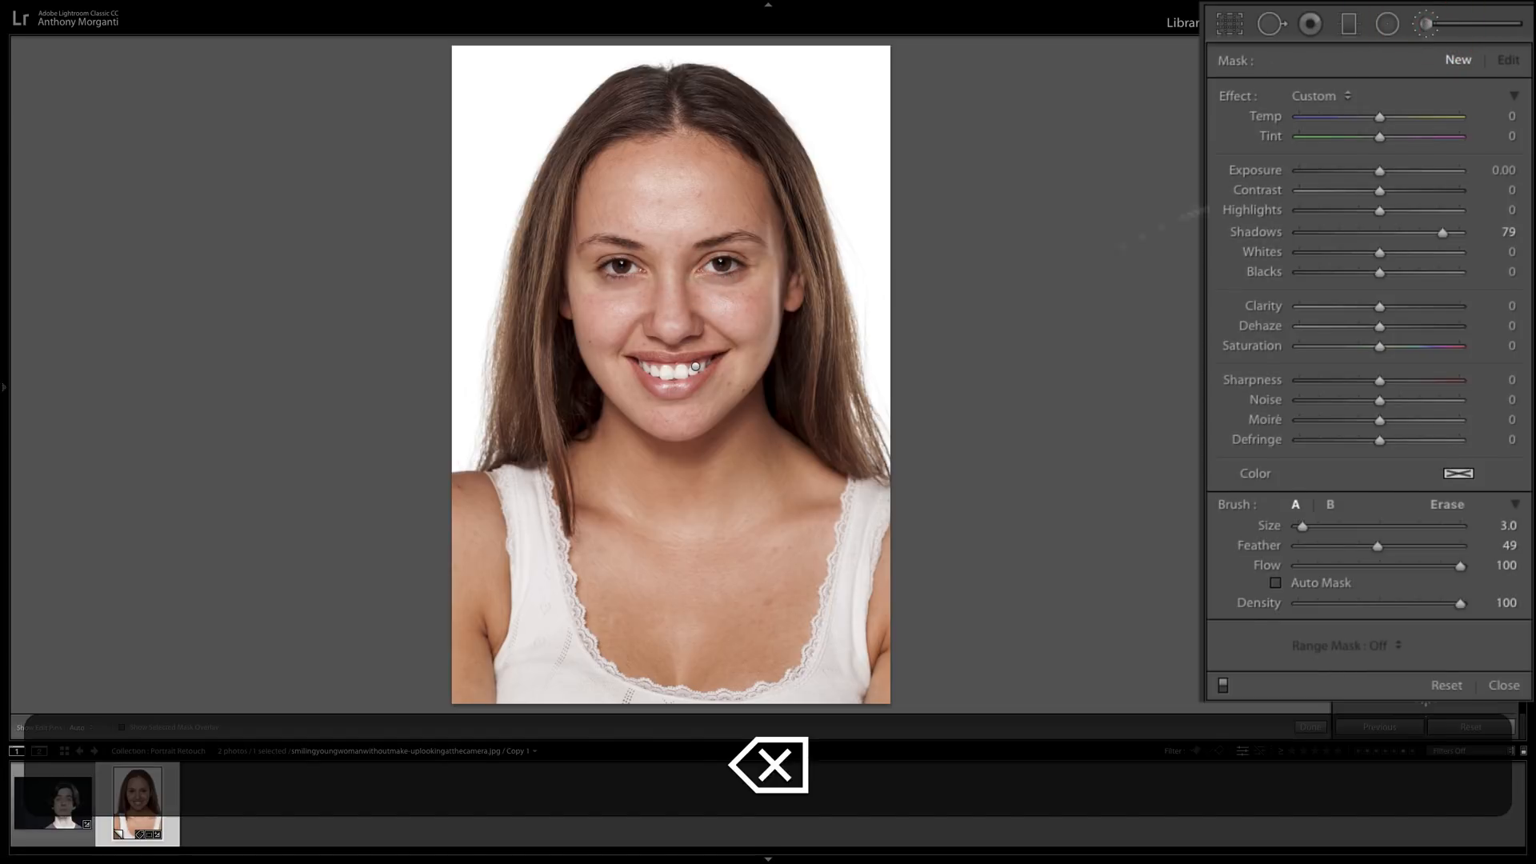
pyautogui.click(1270, 23)
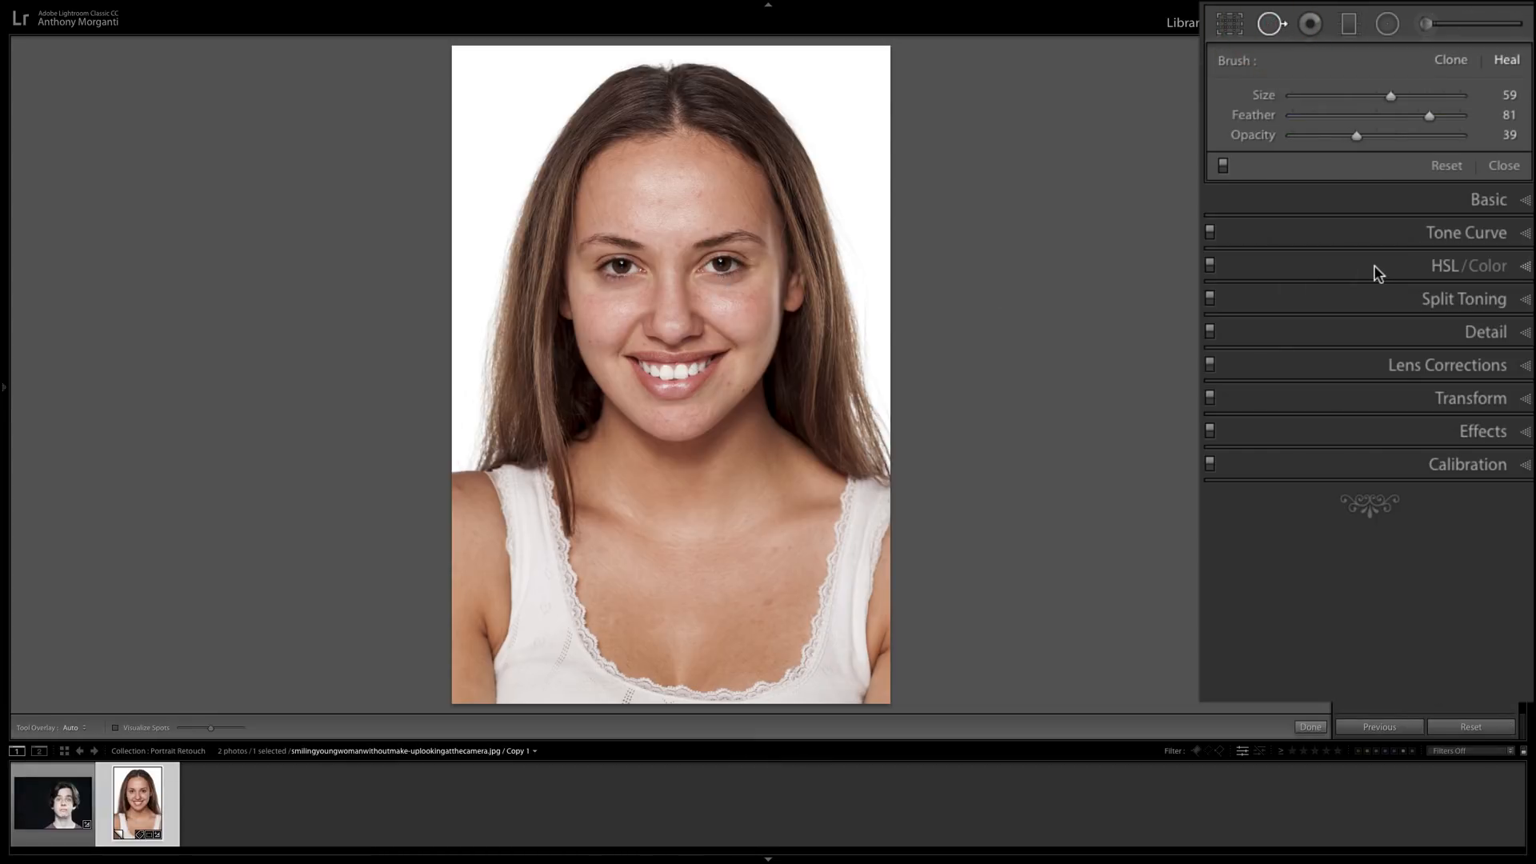
pyautogui.press('\\')
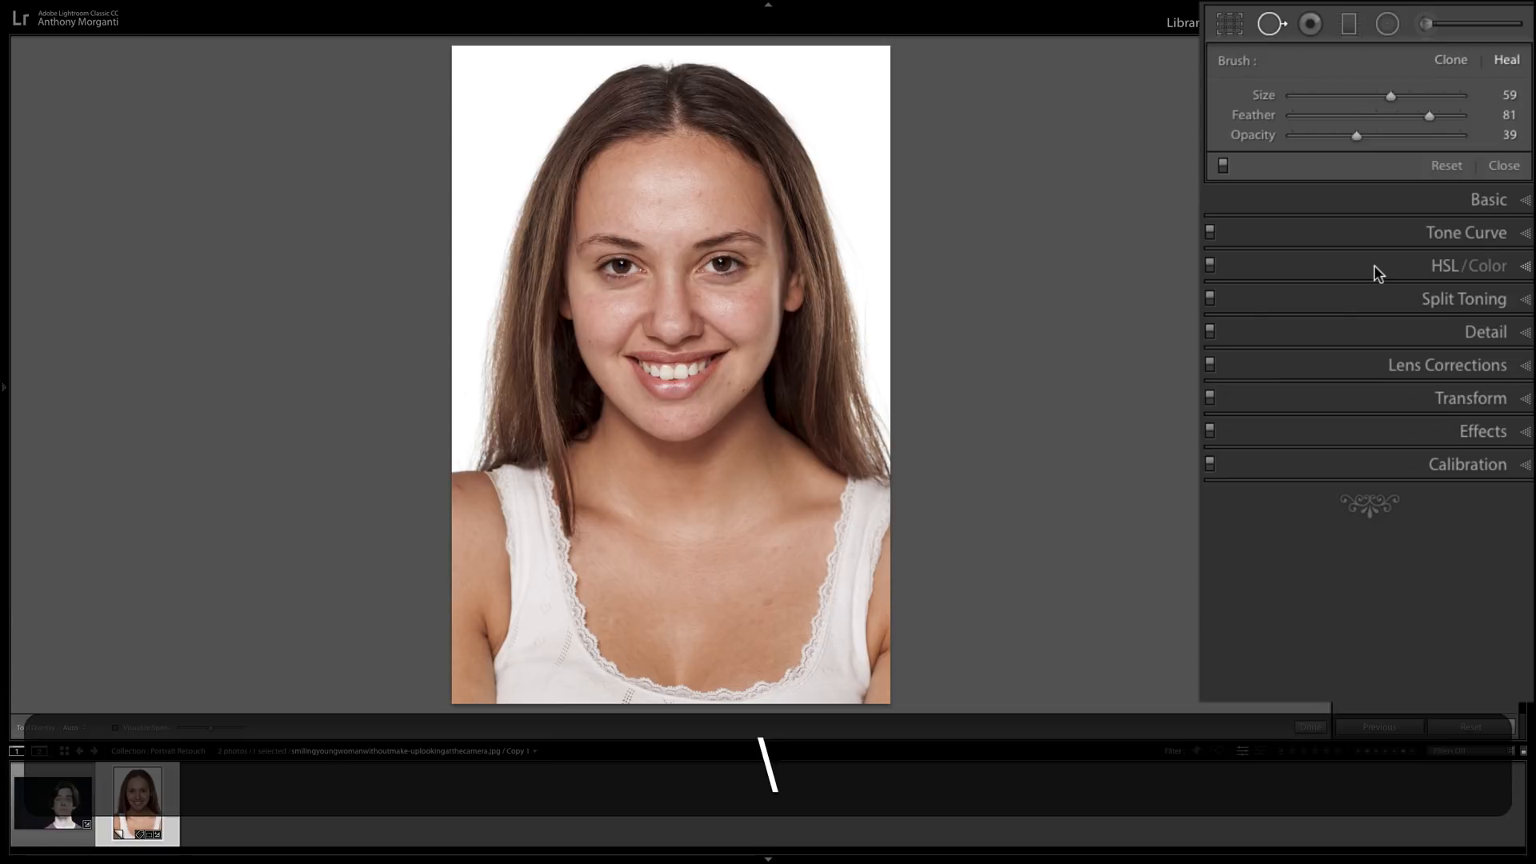
# Compare the portrait with its original and lower the opacity of the healing spot beneath the woman's right eye to 56.
pyautogui.press('\\')
pyautogui.press('\\')
pyautogui.press('\\')
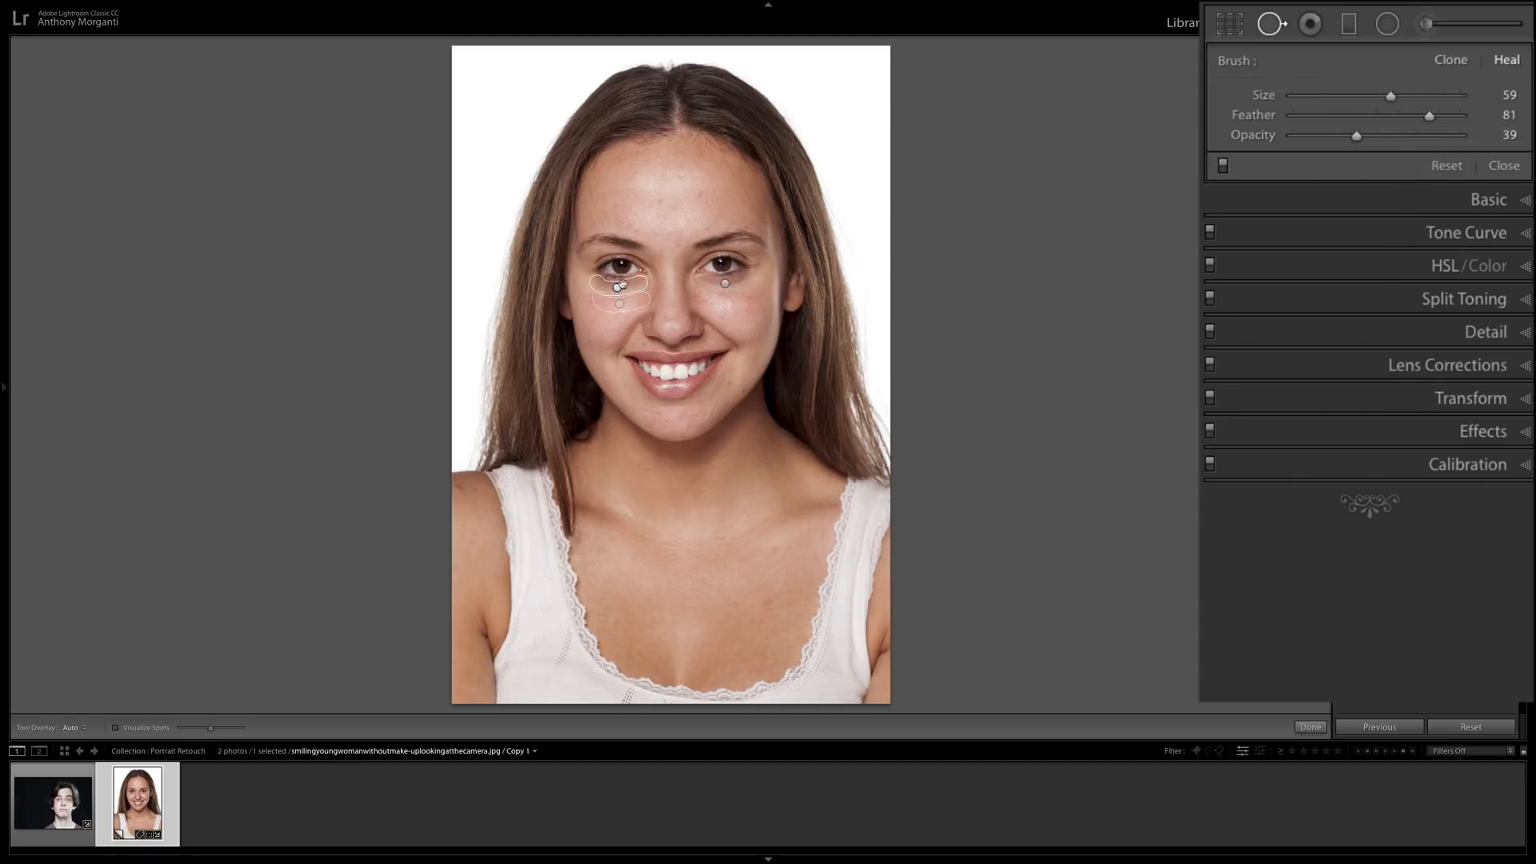
pyautogui.click(614, 289)
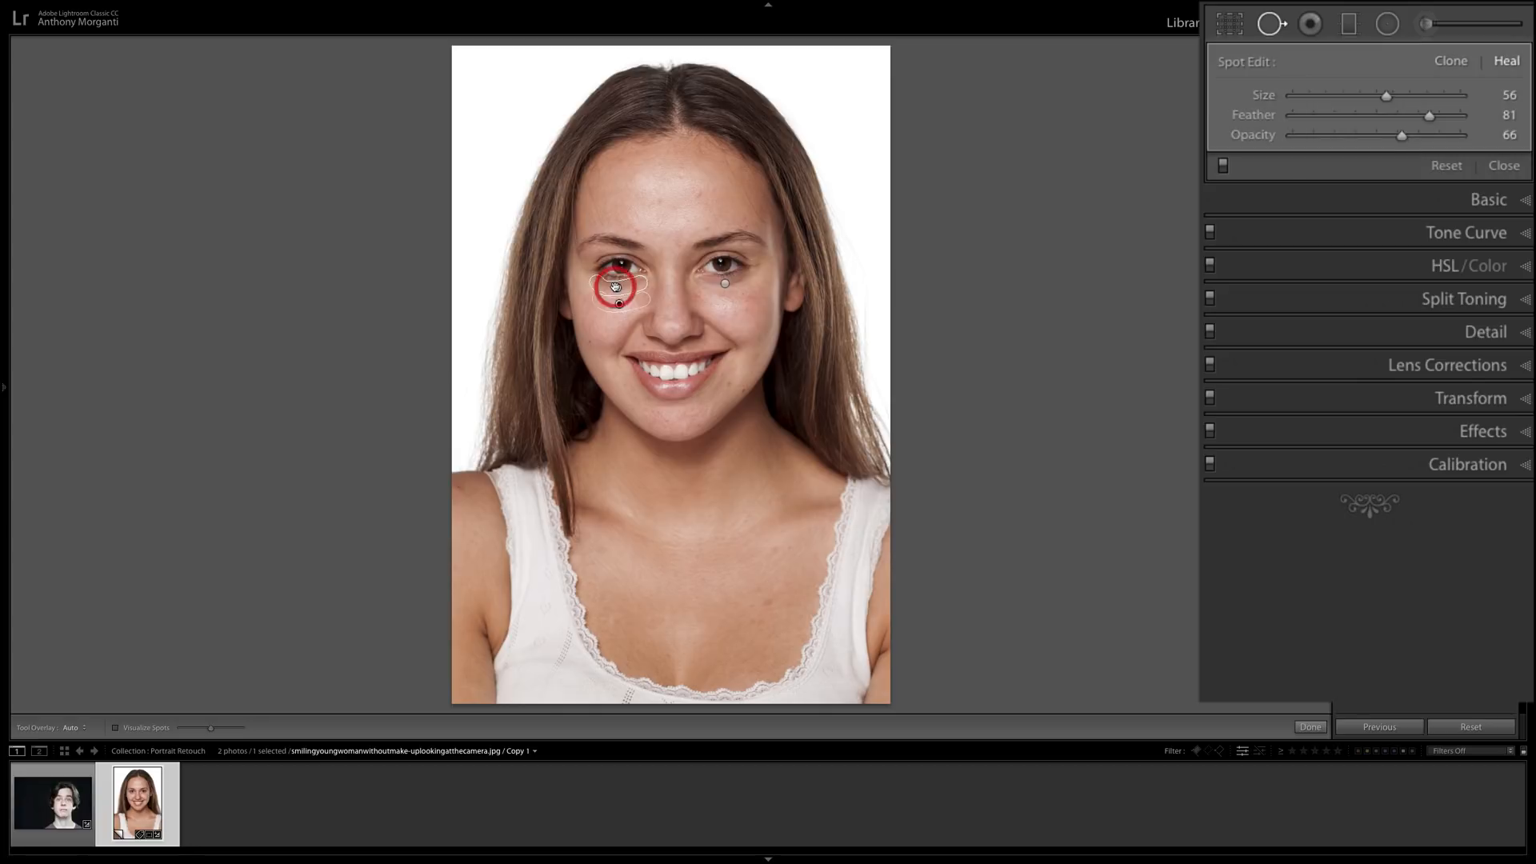
pyautogui.moveTo(616, 304); pyautogui.dragTo(619, 304)
pyautogui.moveTo(1404, 136); pyautogui.dragTo(1387, 137)
# View the young man's photo briefly, return to the woman's portrait and preview it with the Spot Removal corrections toggled.
pyautogui.click(77, 817)
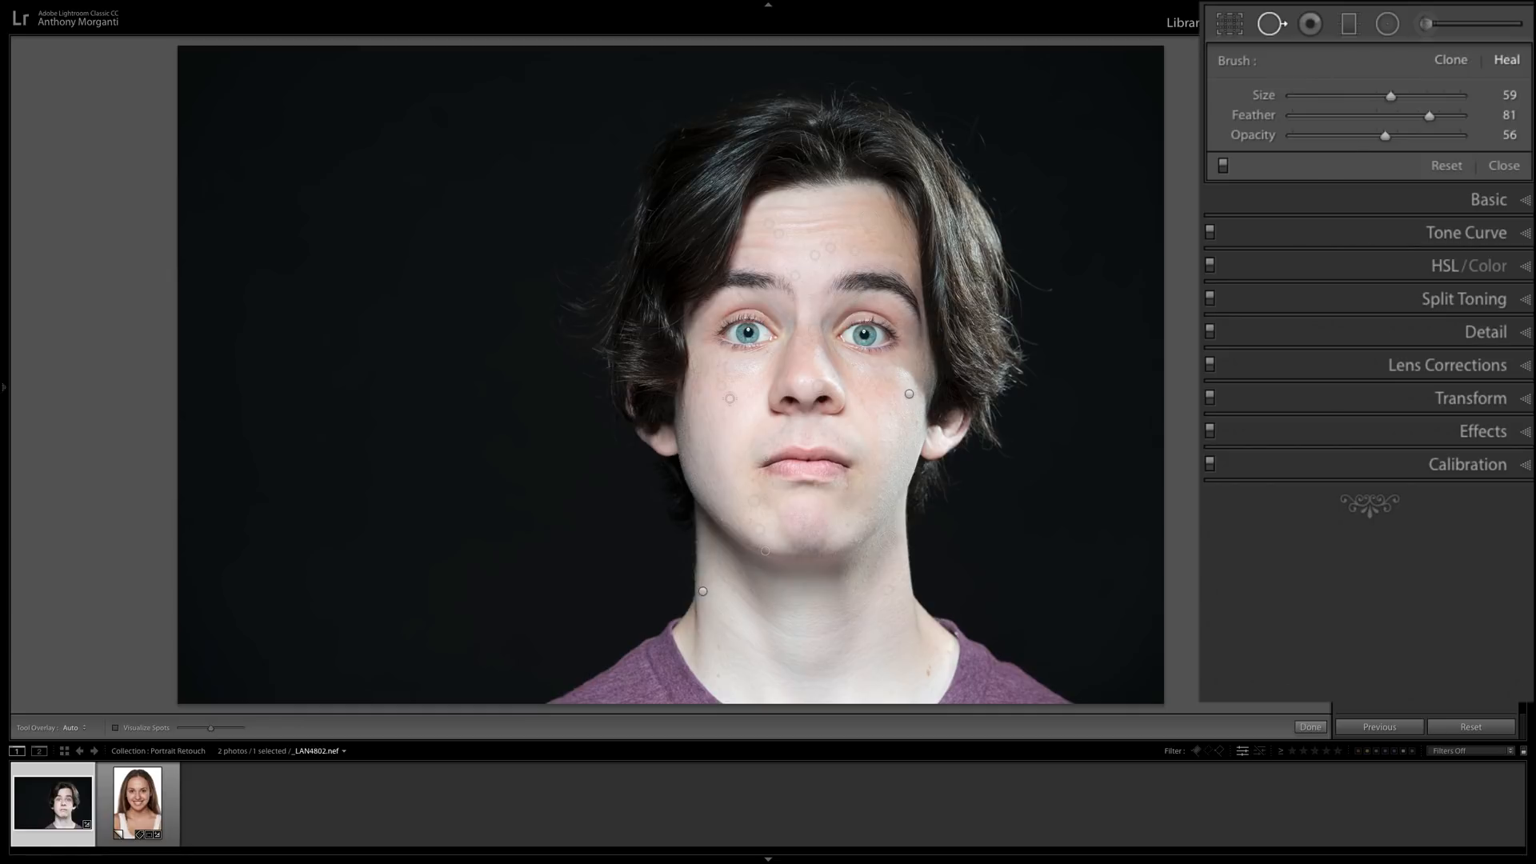
pyautogui.click(137, 802)
pyautogui.click(1222, 166)
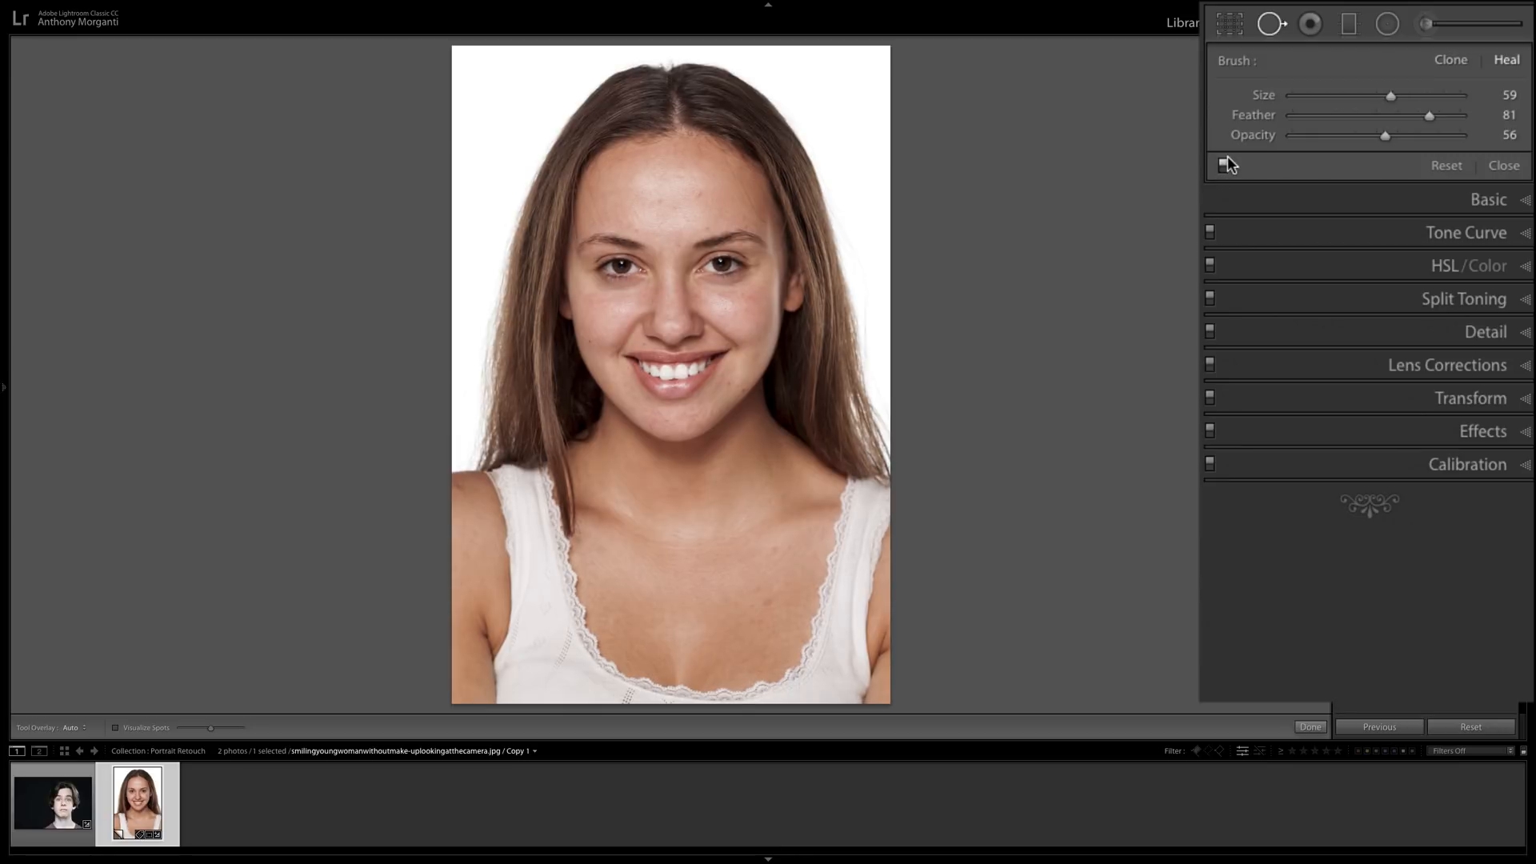
# Paint highlights along both sides of the woman's hair with a reset Adjustment Brush at exposure 0.80, and raise the mask's exposure to 0.90.
pyautogui.click(1430, 26)
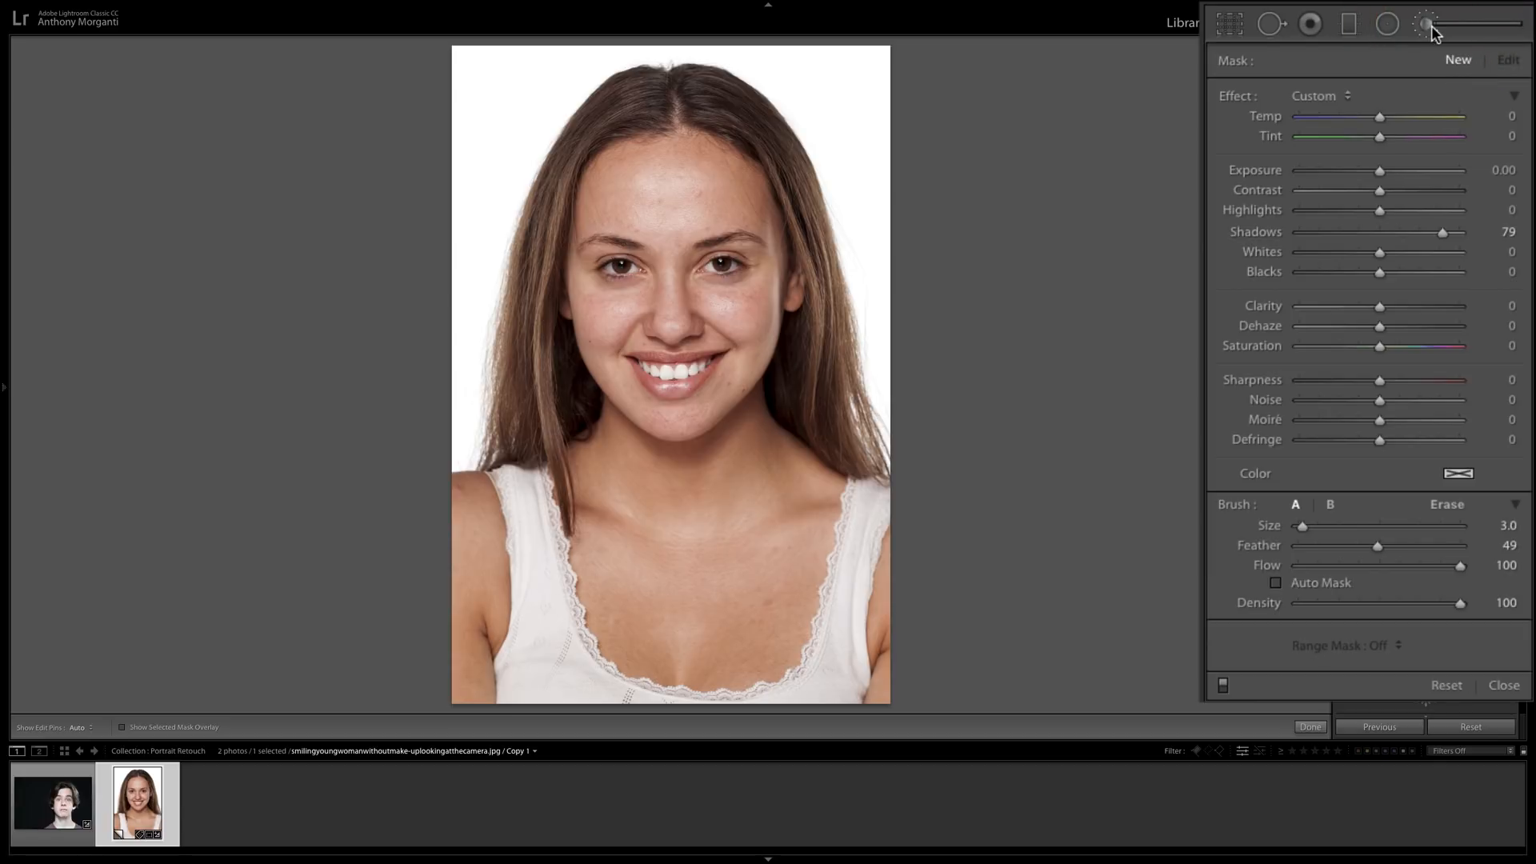
pyautogui.doubleClick(1242, 95)
pyautogui.press('alt')
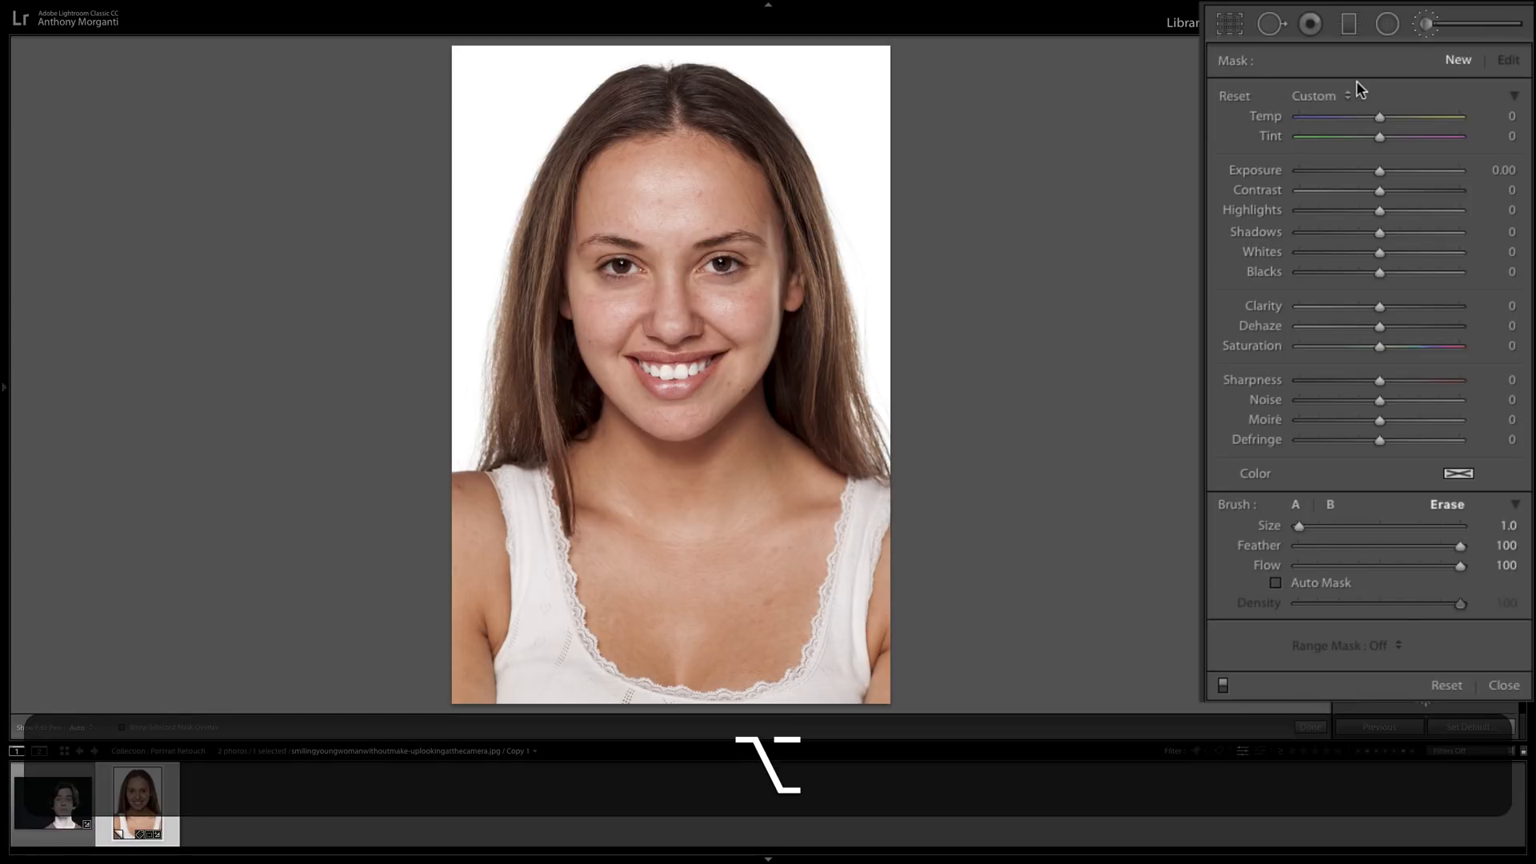
pyautogui.click(1238, 97)
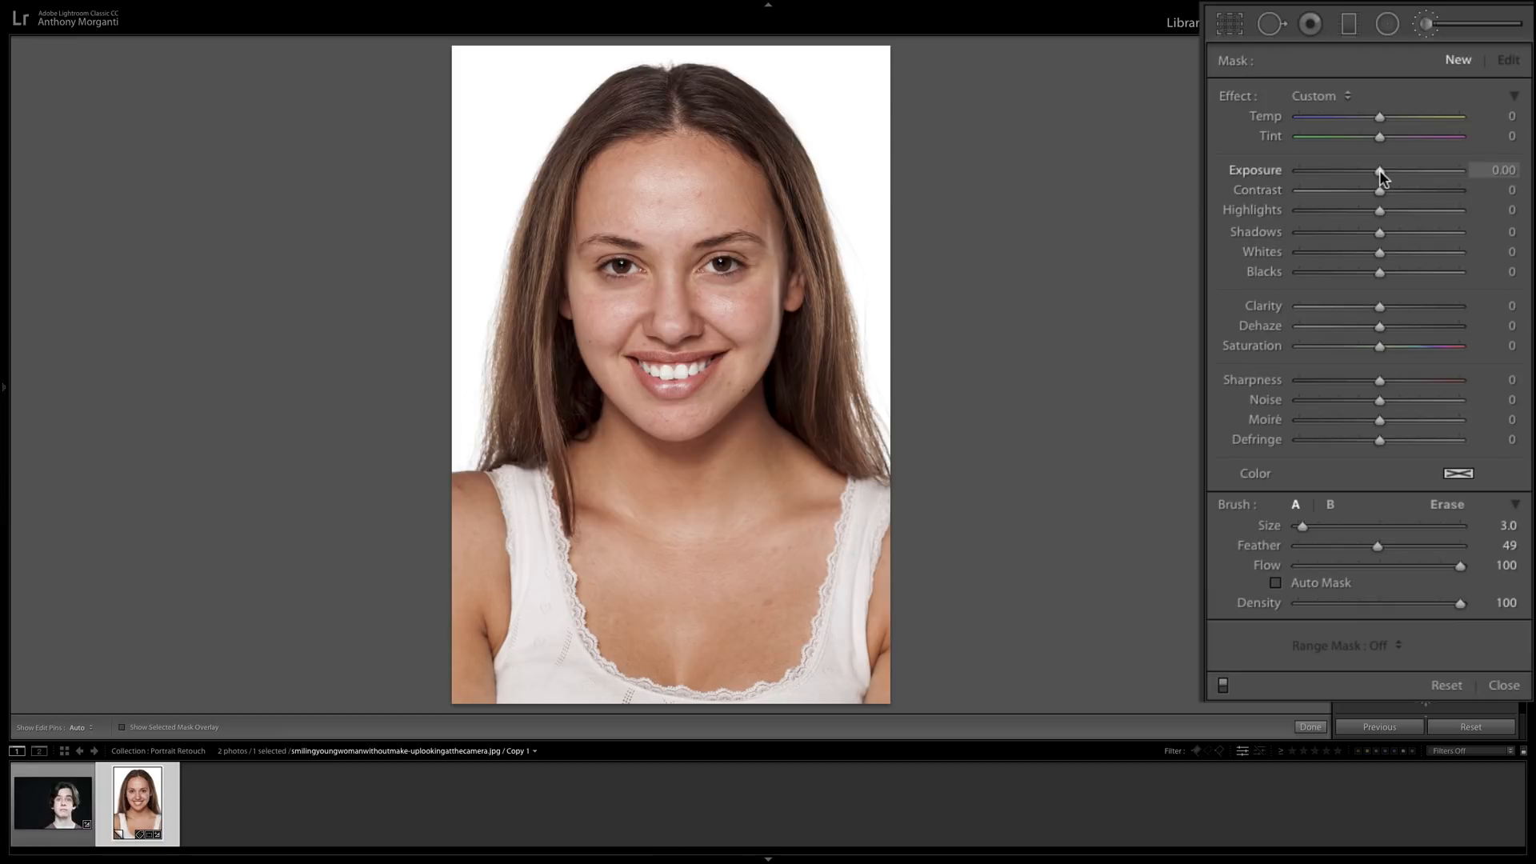
pyautogui.moveTo(1380, 171); pyautogui.dragTo(1395, 170)
pyautogui.press('h')
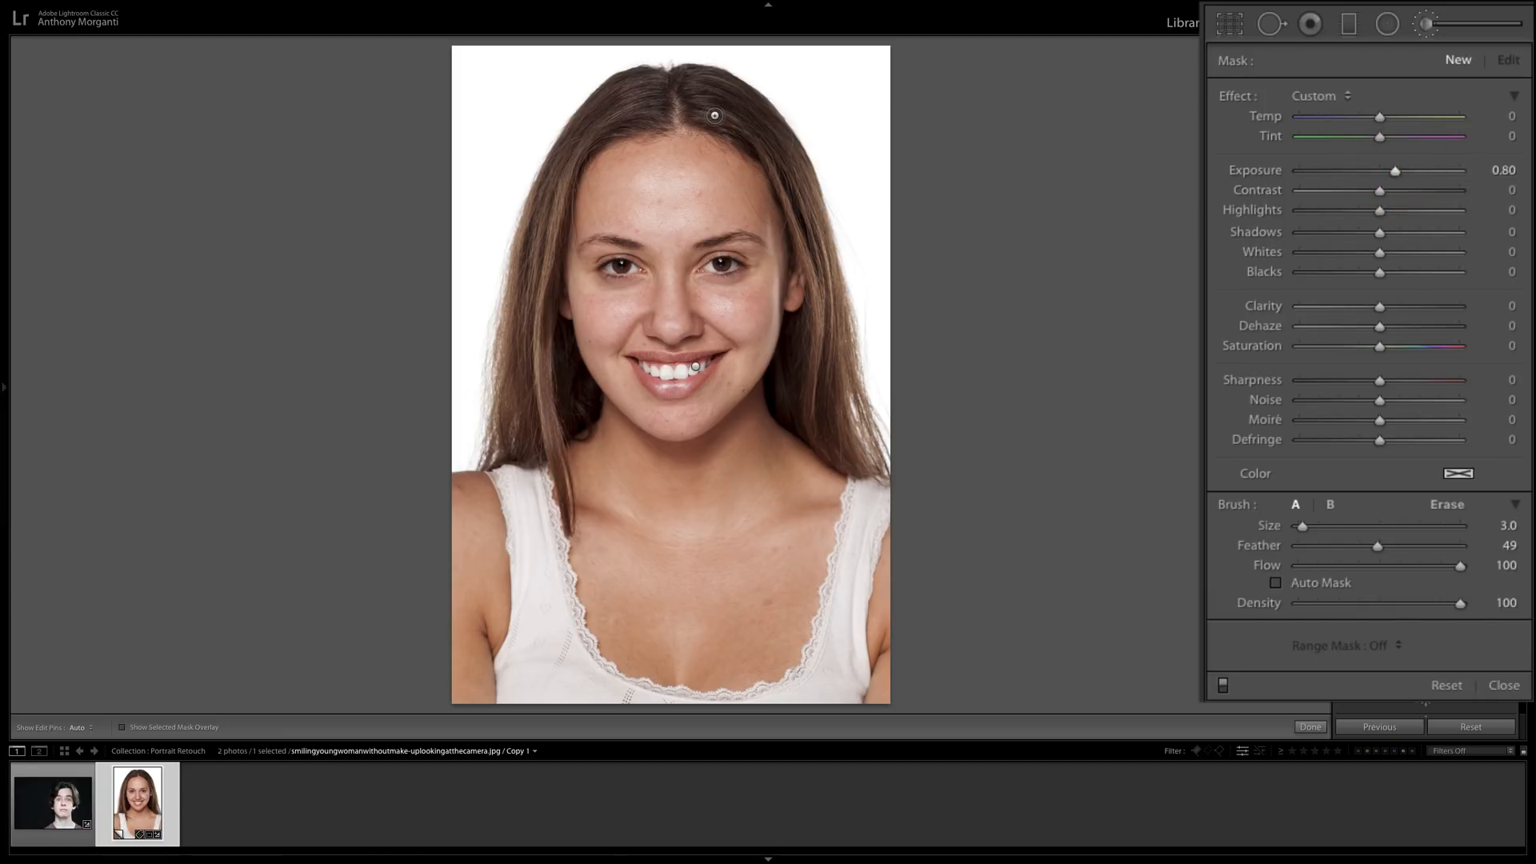
pyautogui.moveTo(728, 119)
pyautogui.mouseDown()
pyautogui.moveTo(827, 261)
pyautogui.moveTo(831, 424)
pyautogui.mouseUp()
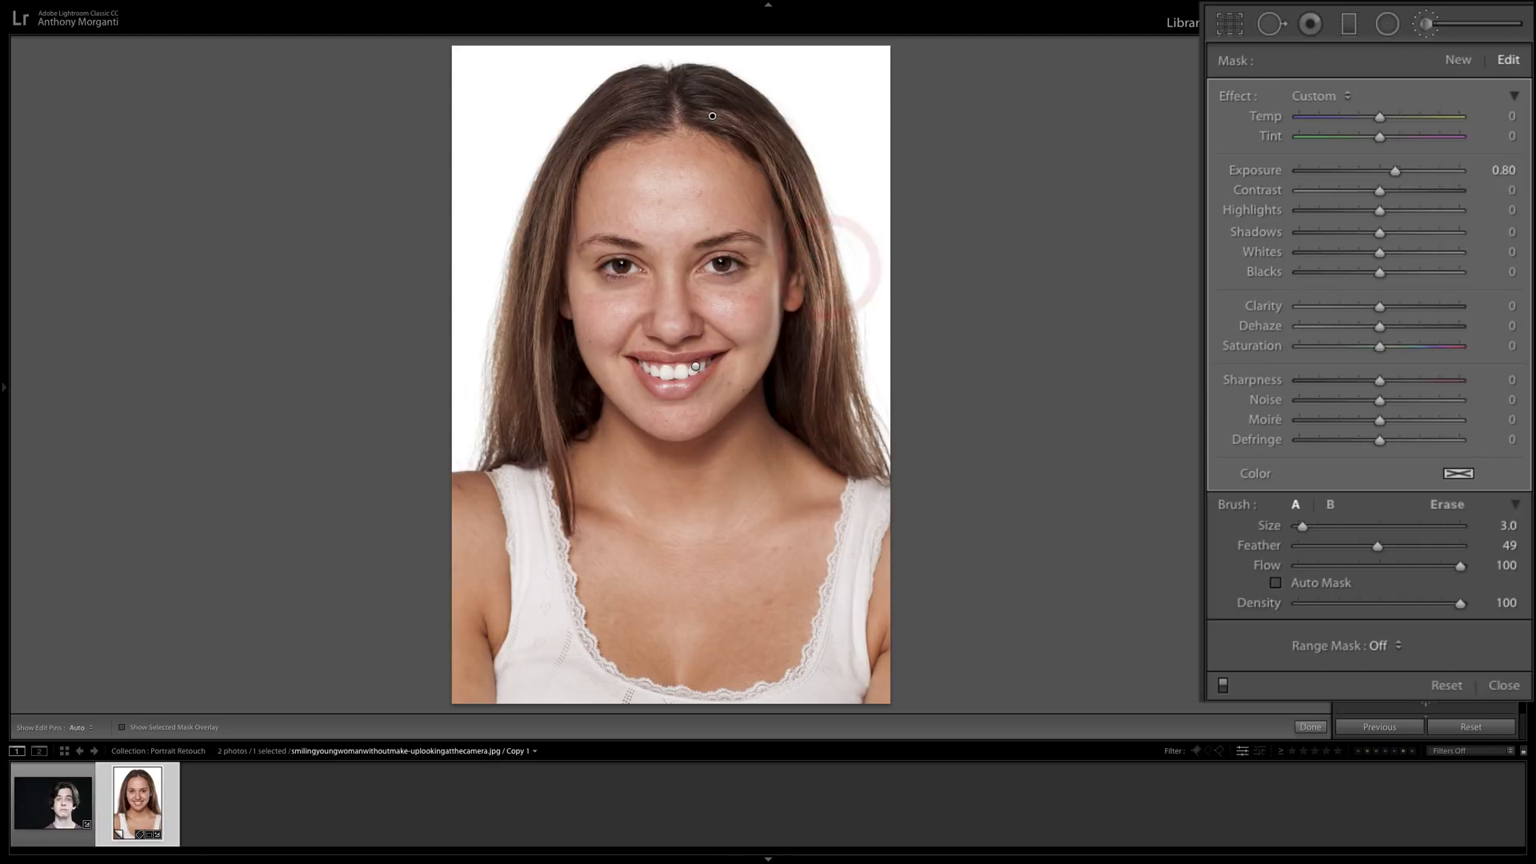
pyautogui.moveTo(632, 116)
pyautogui.mouseDown()
pyautogui.moveTo(546, 224)
pyautogui.moveTo(514, 416)
pyautogui.moveTo(511, 403)
pyautogui.mouseUp()
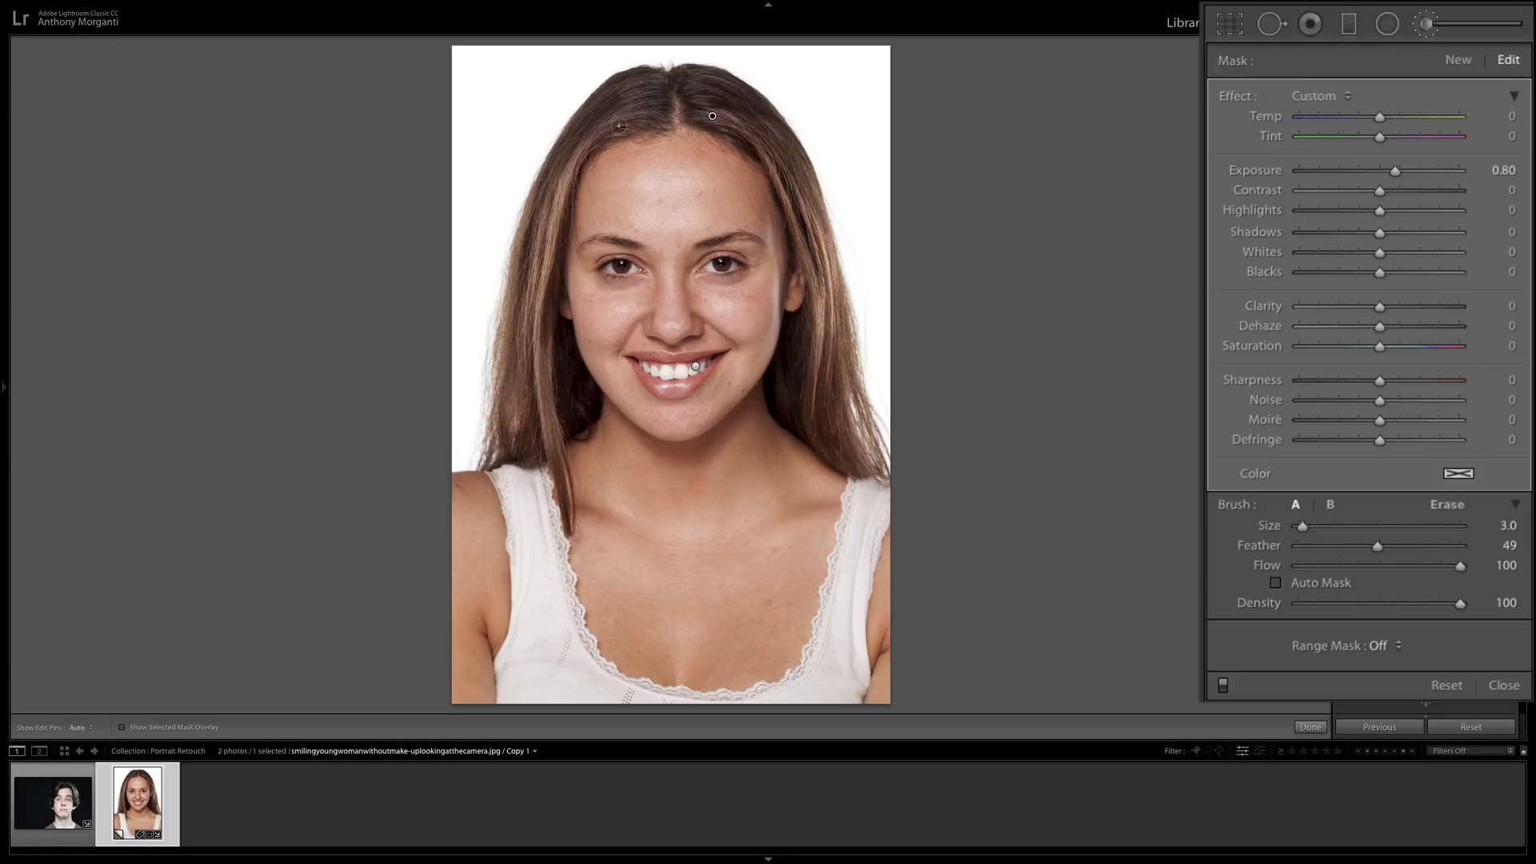
pyautogui.moveTo(632, 104); pyautogui.dragTo(593, 133)
pyautogui.moveTo(1396, 171); pyautogui.dragTo(1398, 175)
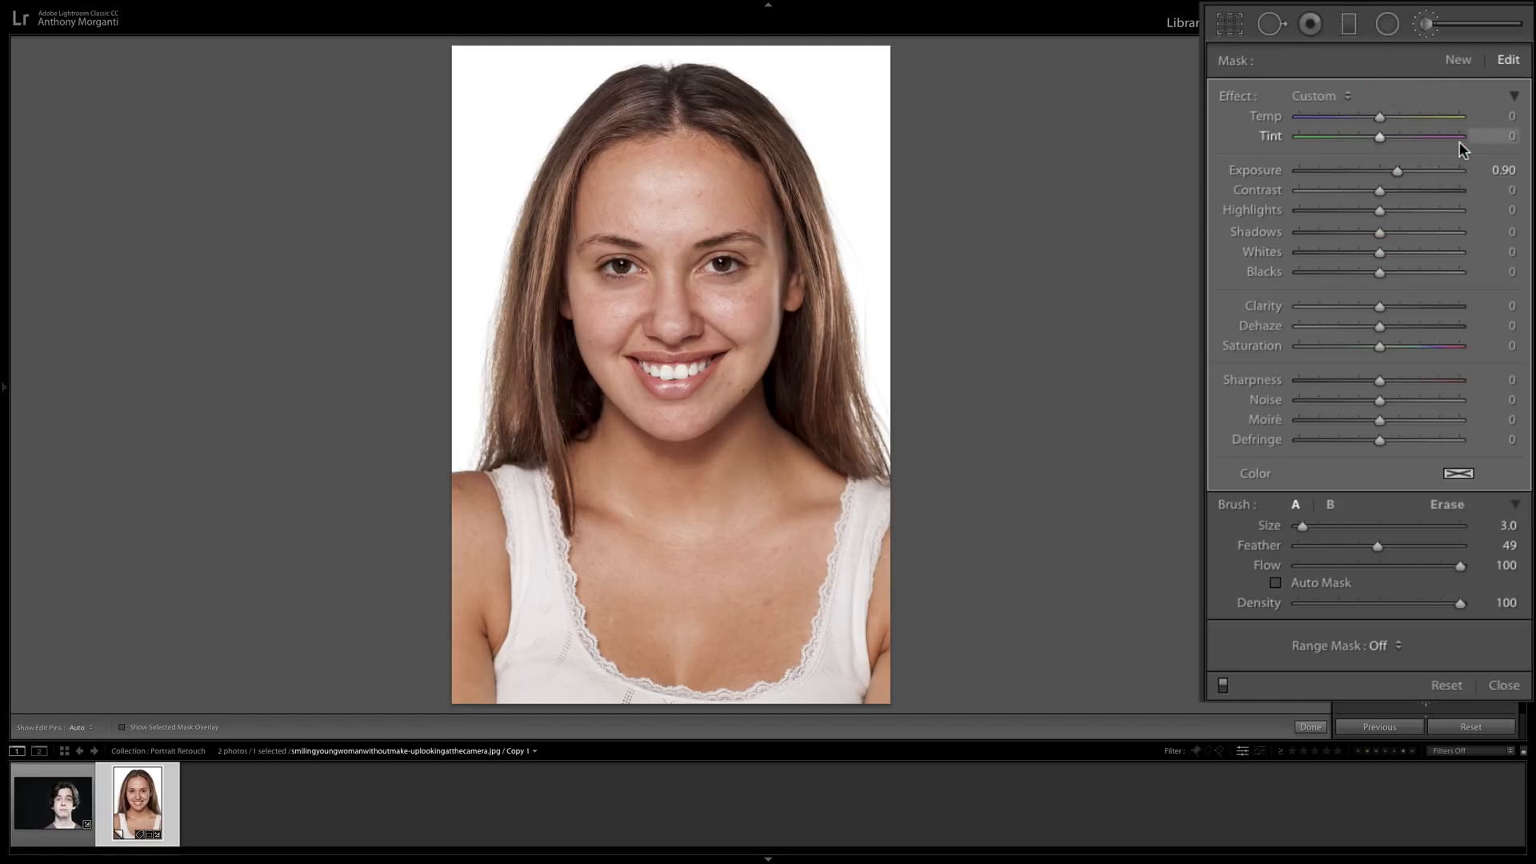
# Open the young man's photo, brush a new mask over the hair beside his forehead, and set its exposure to 0.84 and shadows to 4.
pyautogui.click(75, 804)
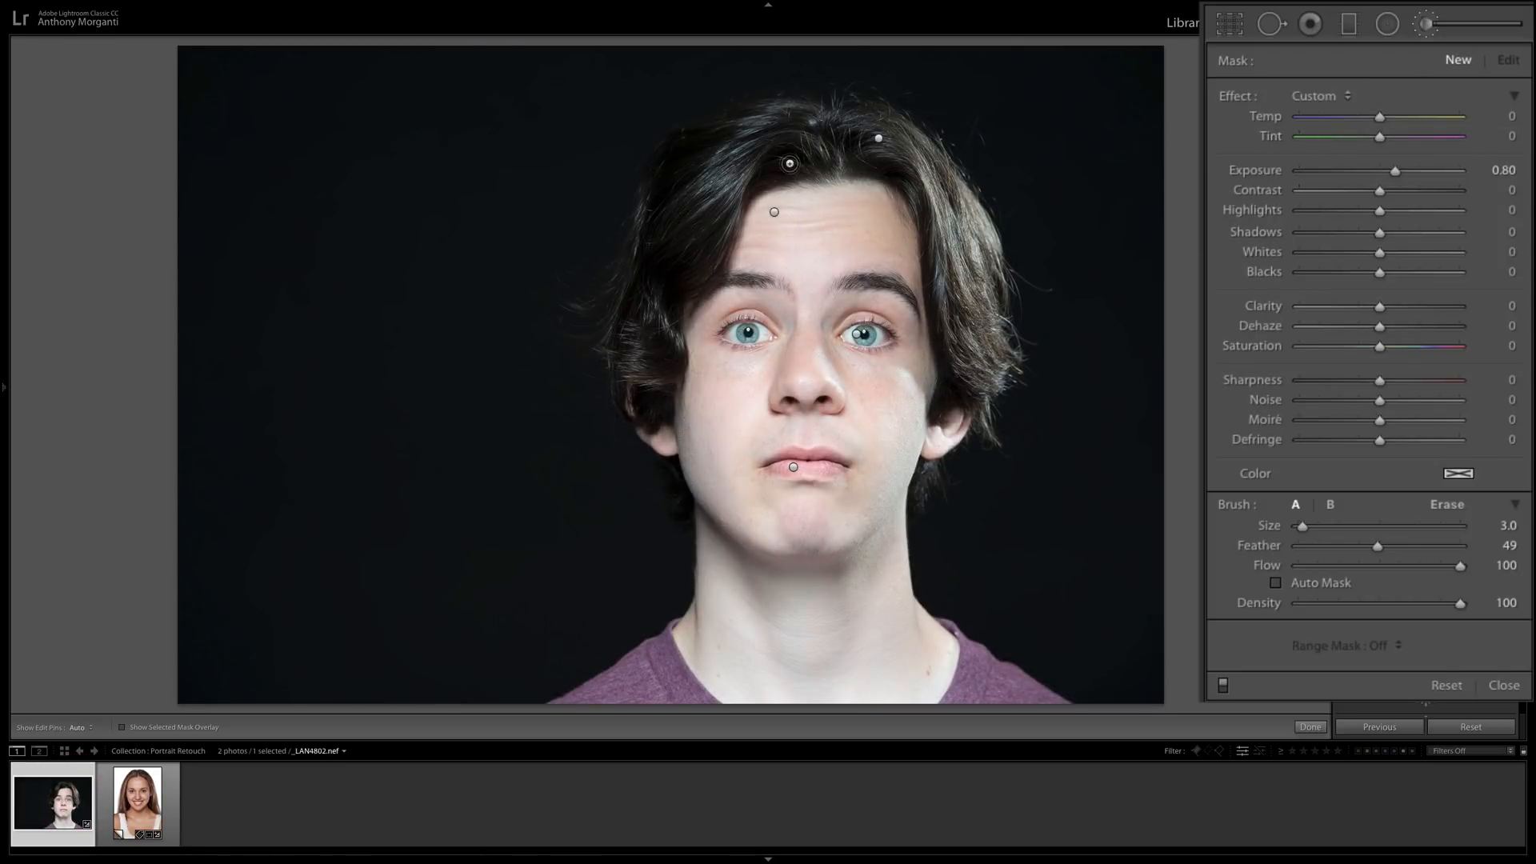
pyautogui.press('h')
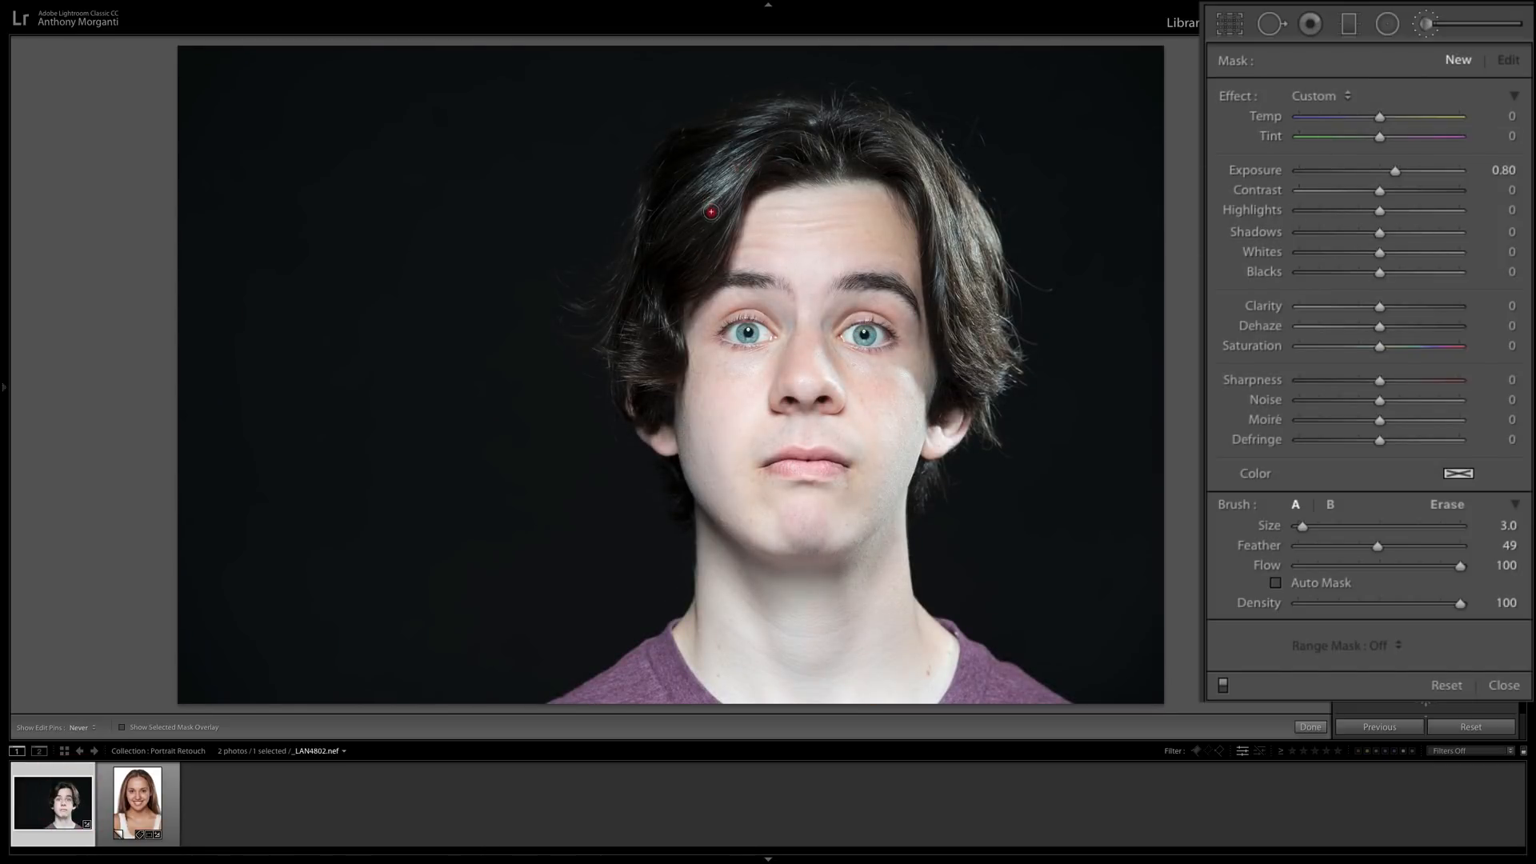
pyautogui.moveTo(651, 291); pyautogui.dragTo(635, 292)
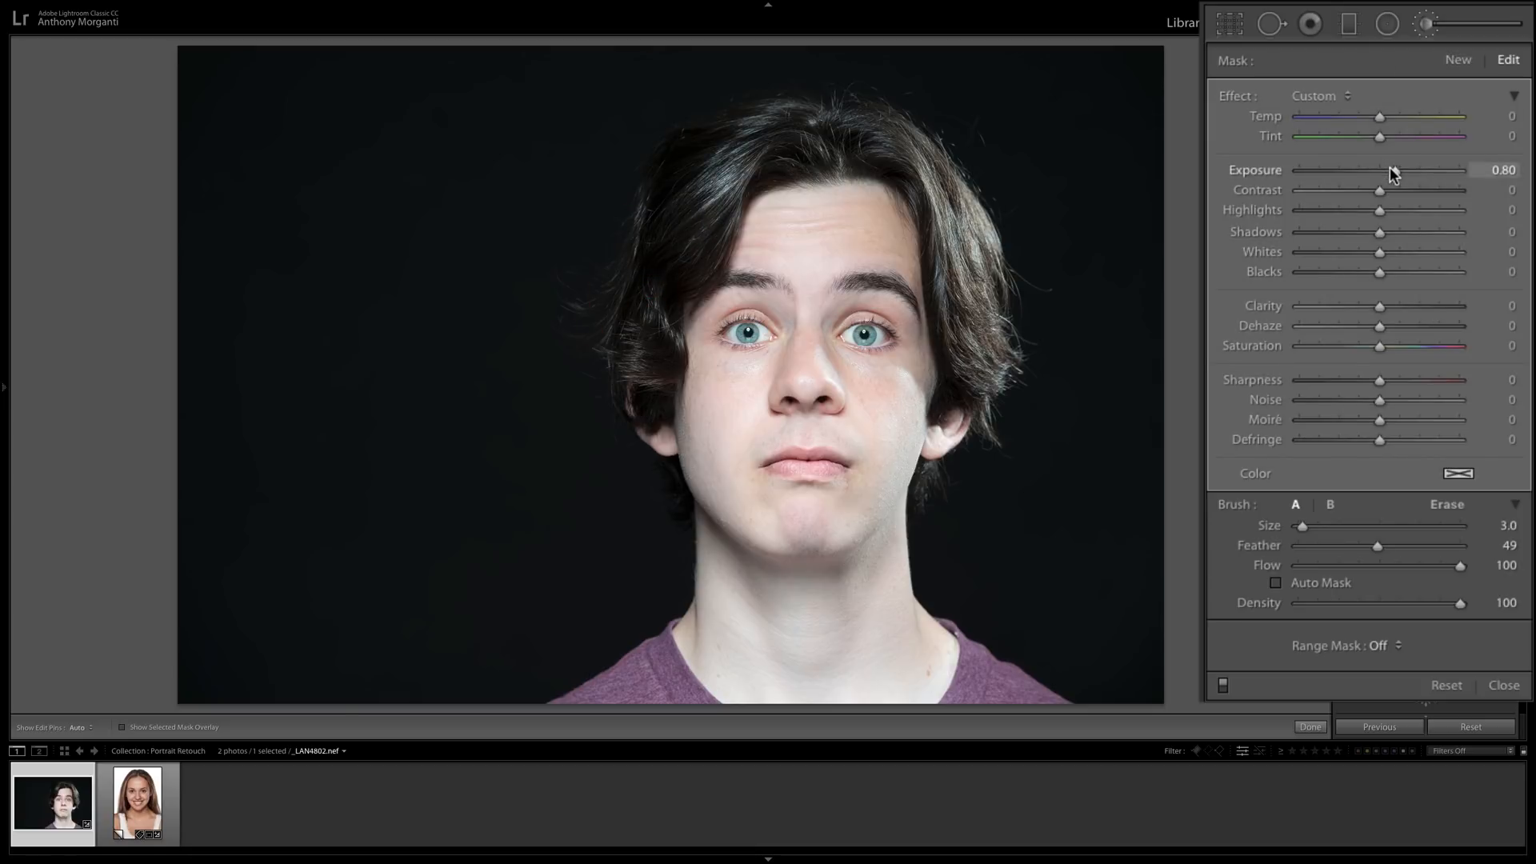
pyautogui.moveTo(1395, 170)
pyautogui.mouseDown()
pyautogui.moveTo(1448, 178)
pyautogui.moveTo(1396, 172)
pyautogui.mouseUp()
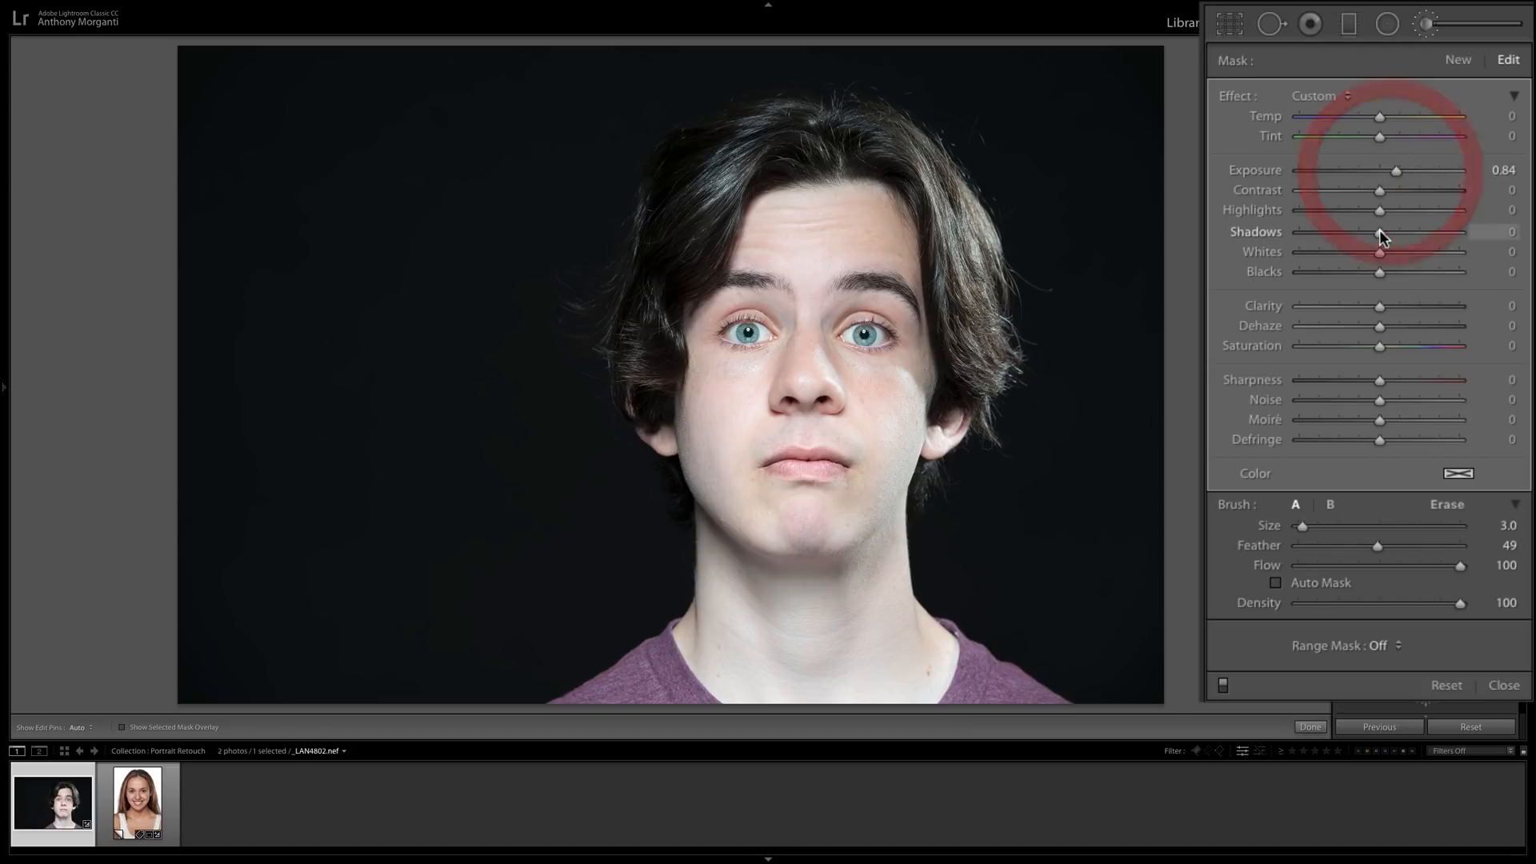
pyautogui.moveTo(1380, 233)
pyautogui.mouseDown()
pyautogui.moveTo(1414, 237)
pyautogui.moveTo(1383, 238)
pyautogui.mouseUp()
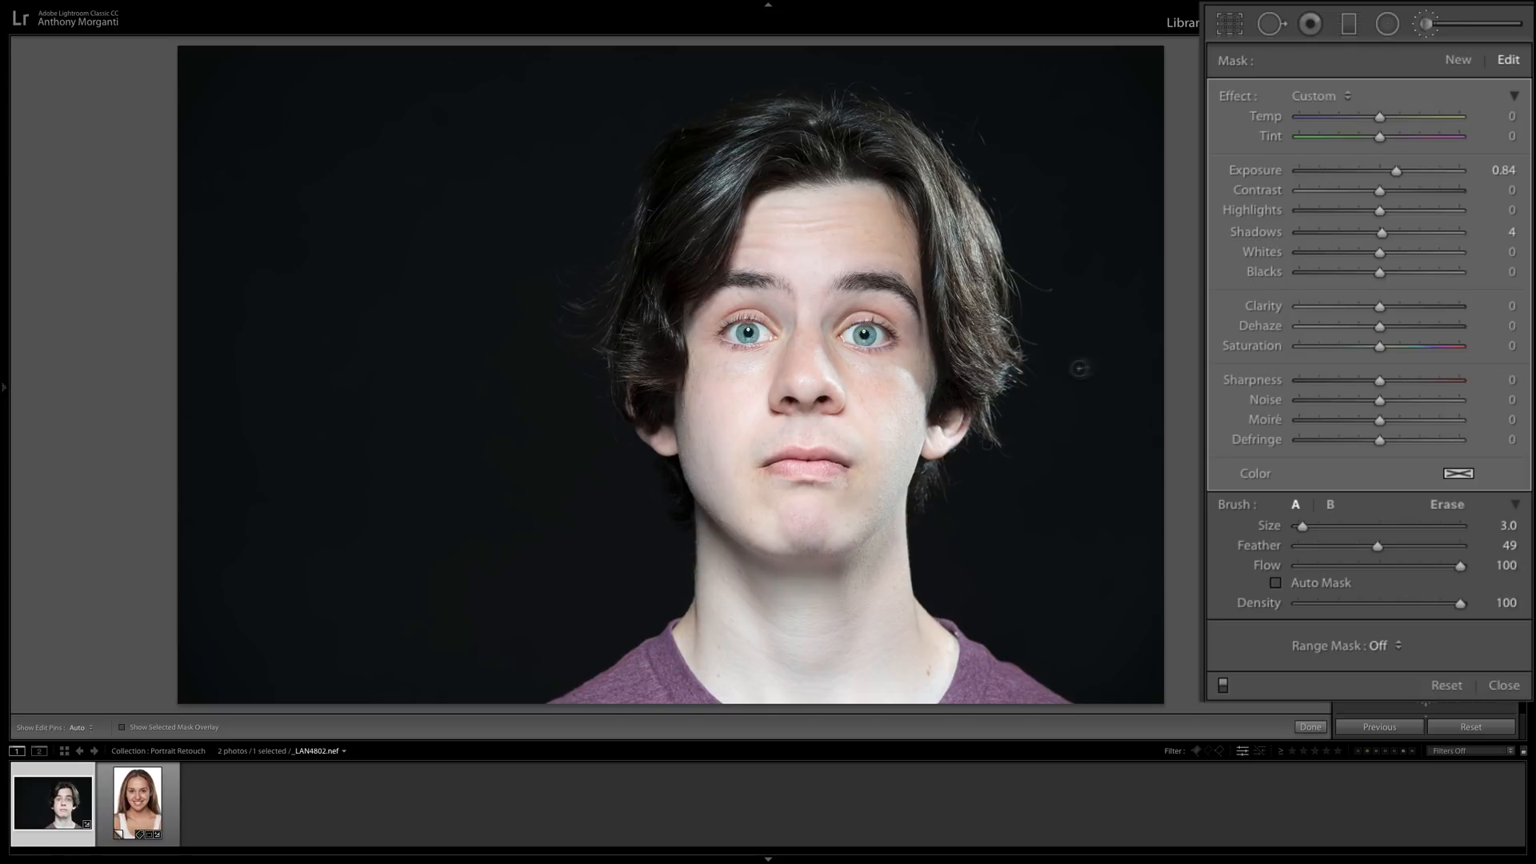
# Select the Morganti Soften Skin mask on the young man's forehead and set its clarity to -23.
pyautogui.click(775, 214)
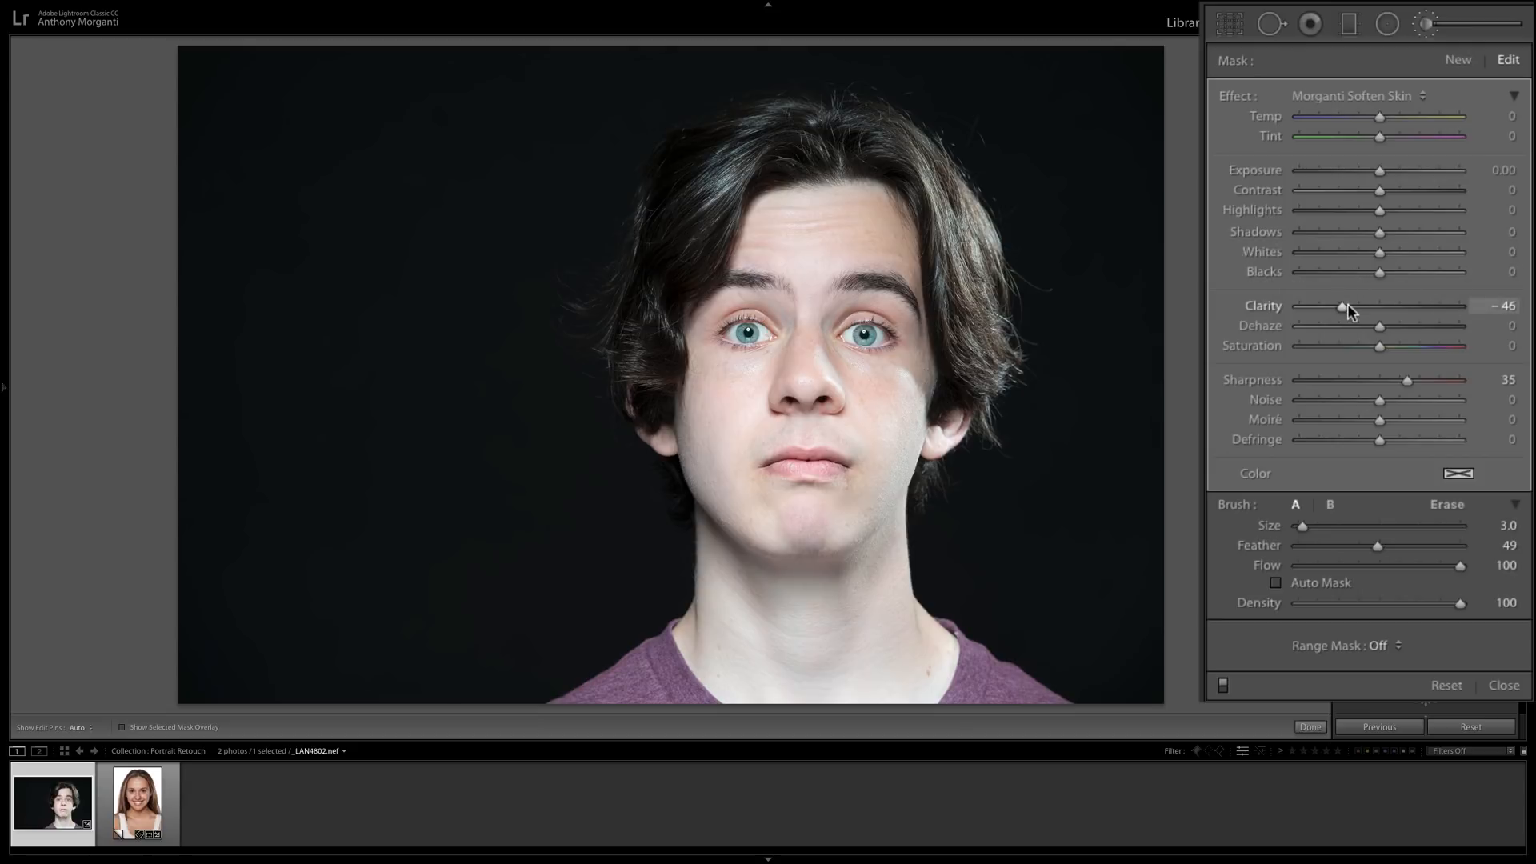
pyautogui.moveTo(1344, 306); pyautogui.dragTo(1364, 306)
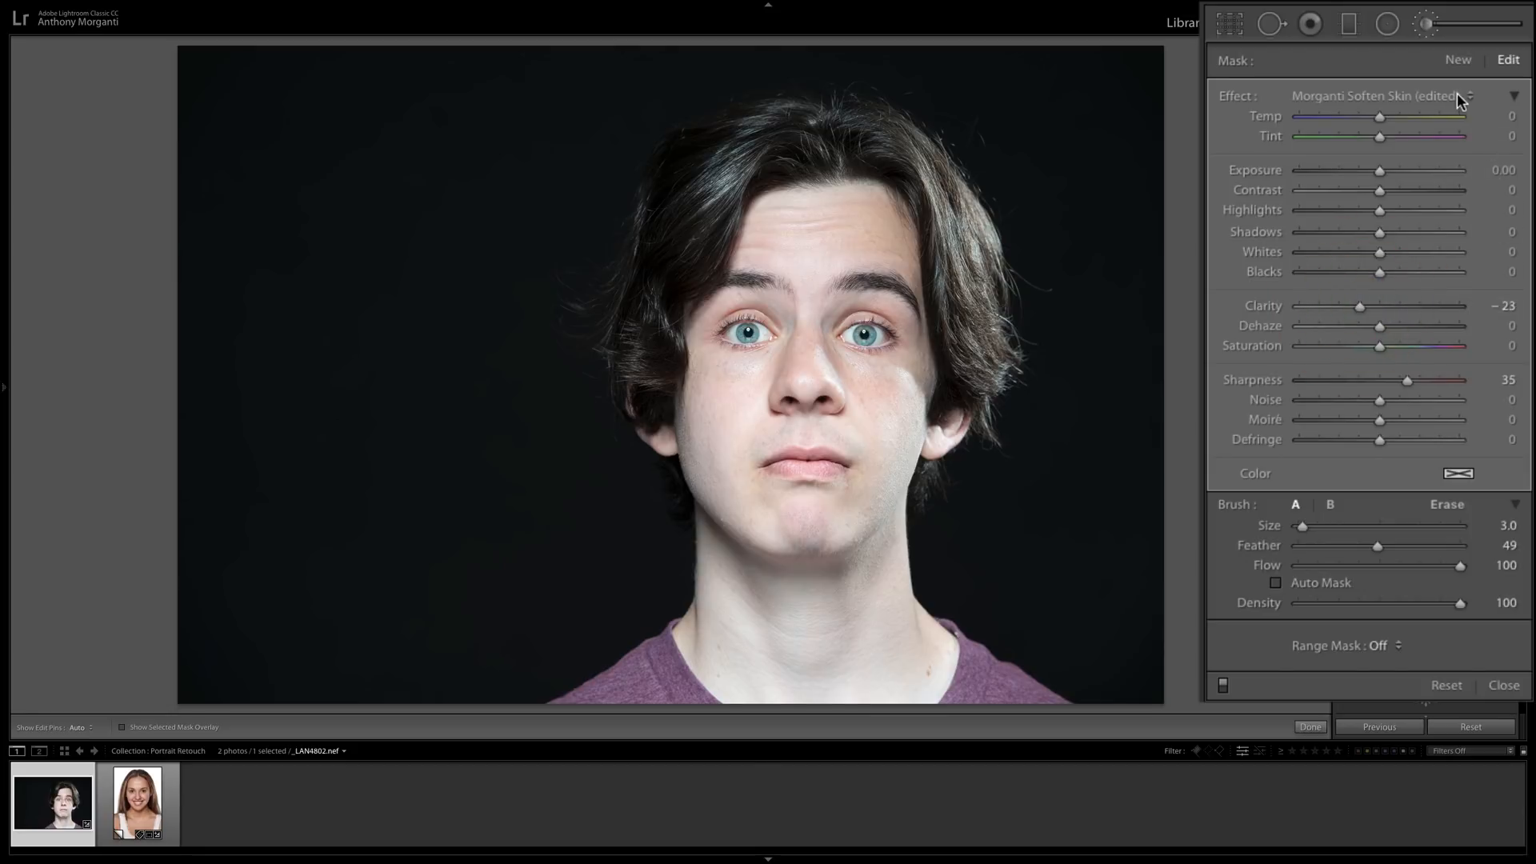